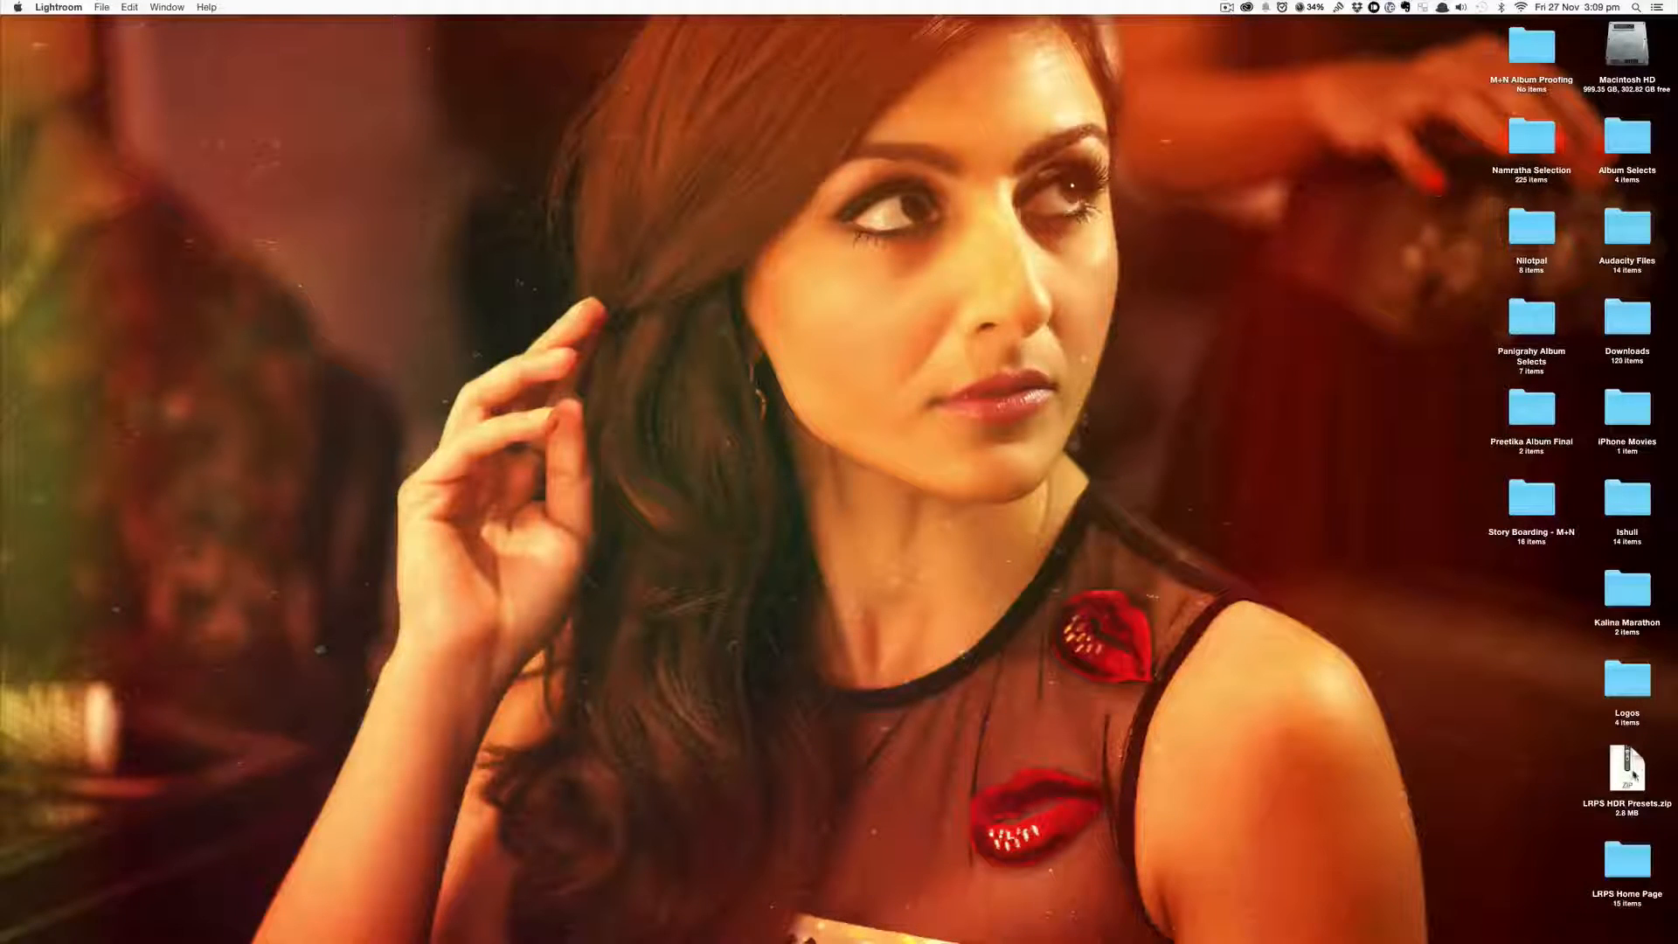
# - Extract the LRPS HDR Presets.zip archive onto the desktop
pyautogui.click(1631, 775)
pyautogui.click(1634, 775)
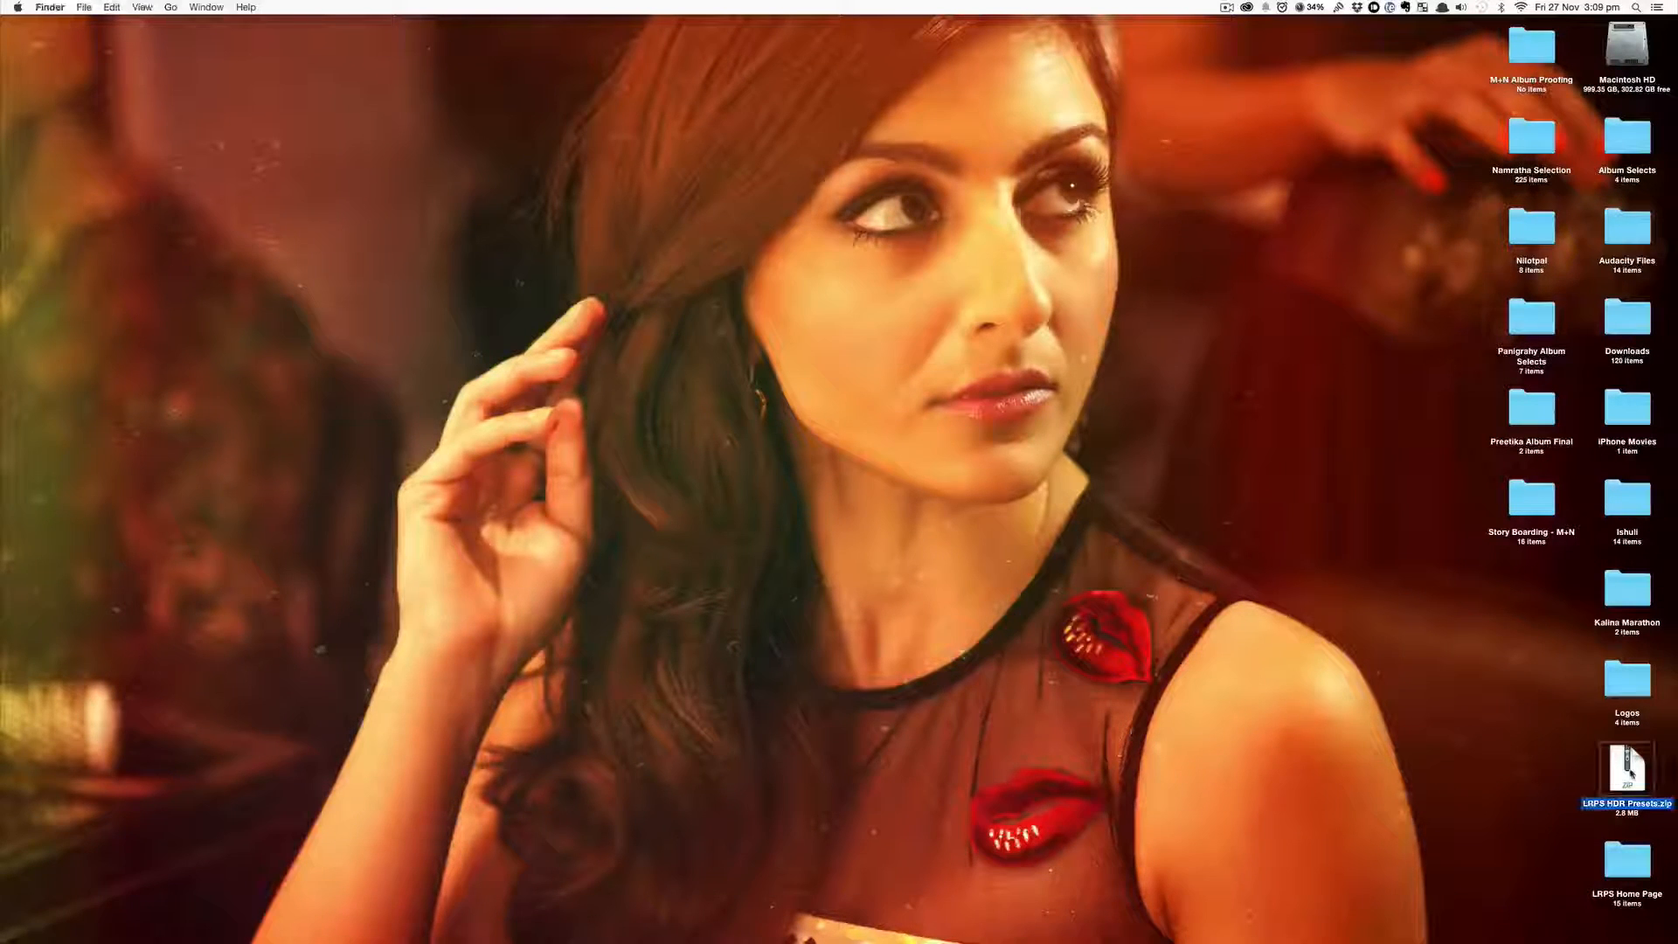
pyautogui.doubleClick(1631, 773)
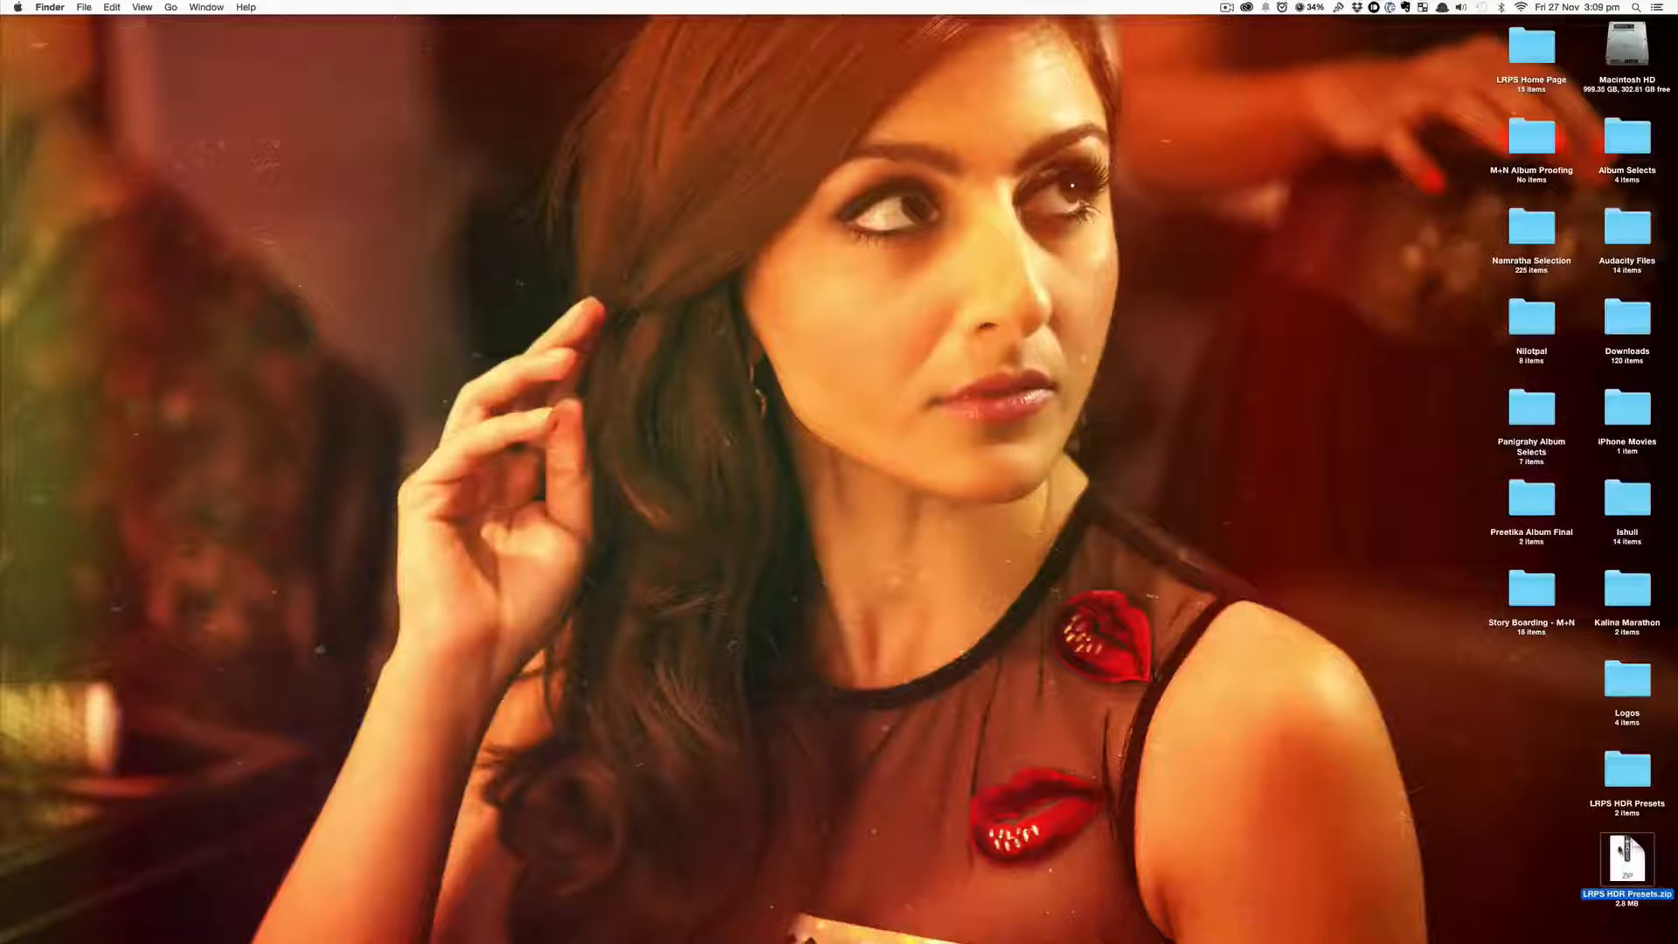
pyautogui.rightClick(1620, 848)
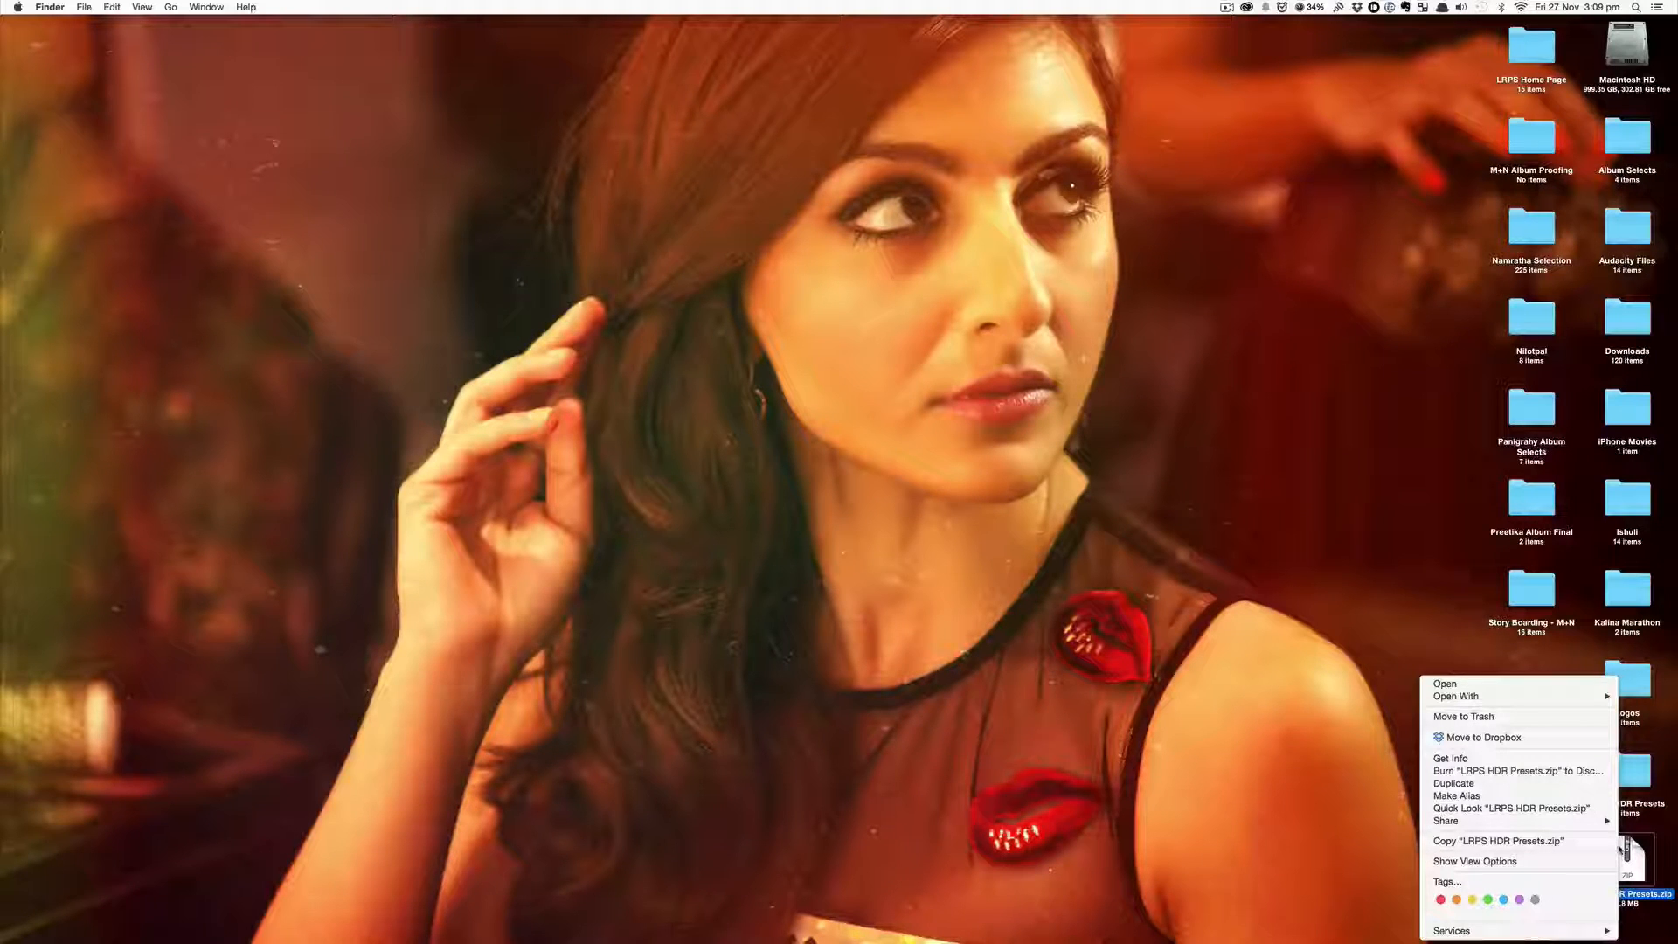
pyautogui.rightClick(1630, 852)
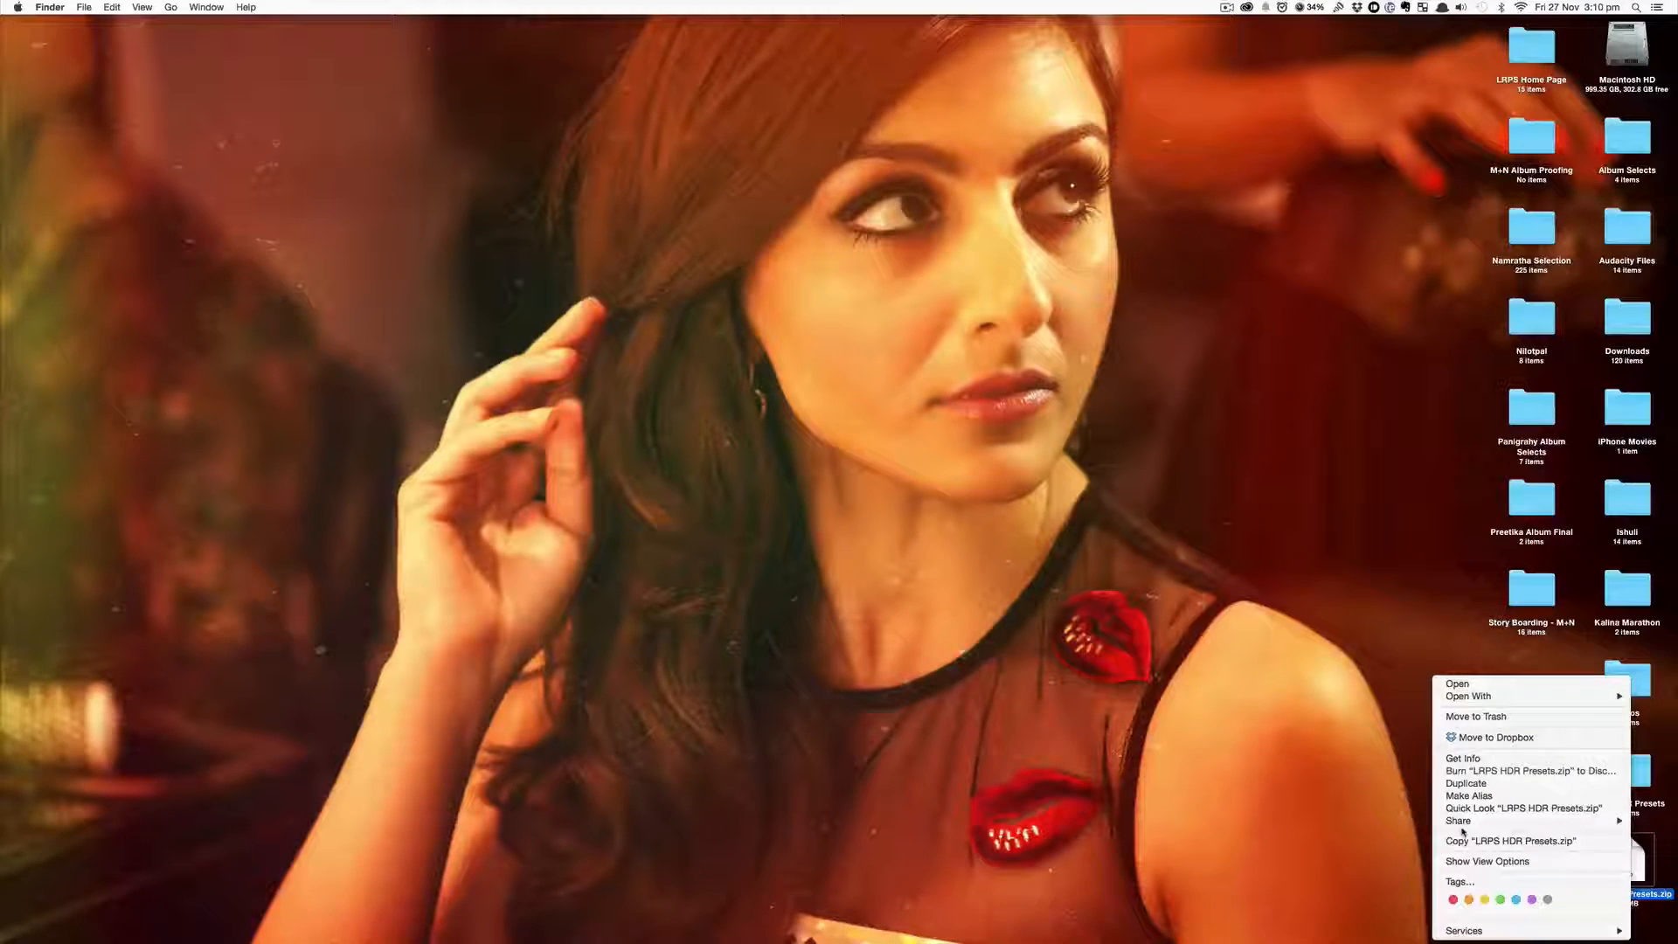
pyautogui.press('Escape')
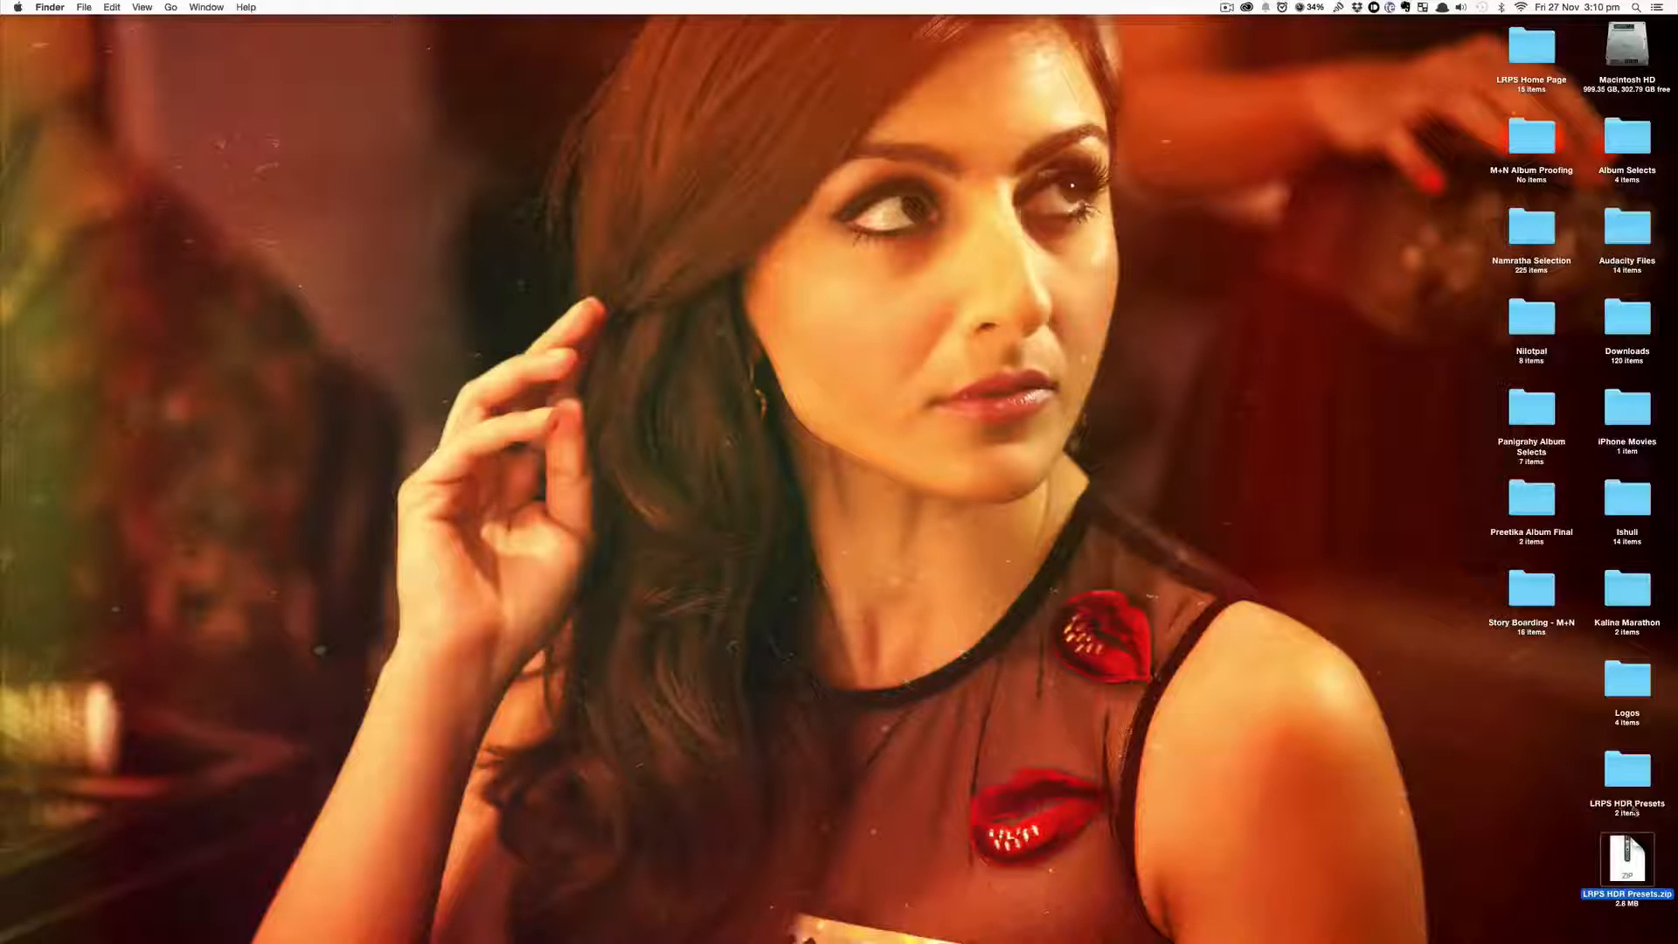
# - Open the extracted LRPS HDR Presets folder and show the contents of its +LRPS HDR Presets subfolder
pyautogui.click(1629, 777)
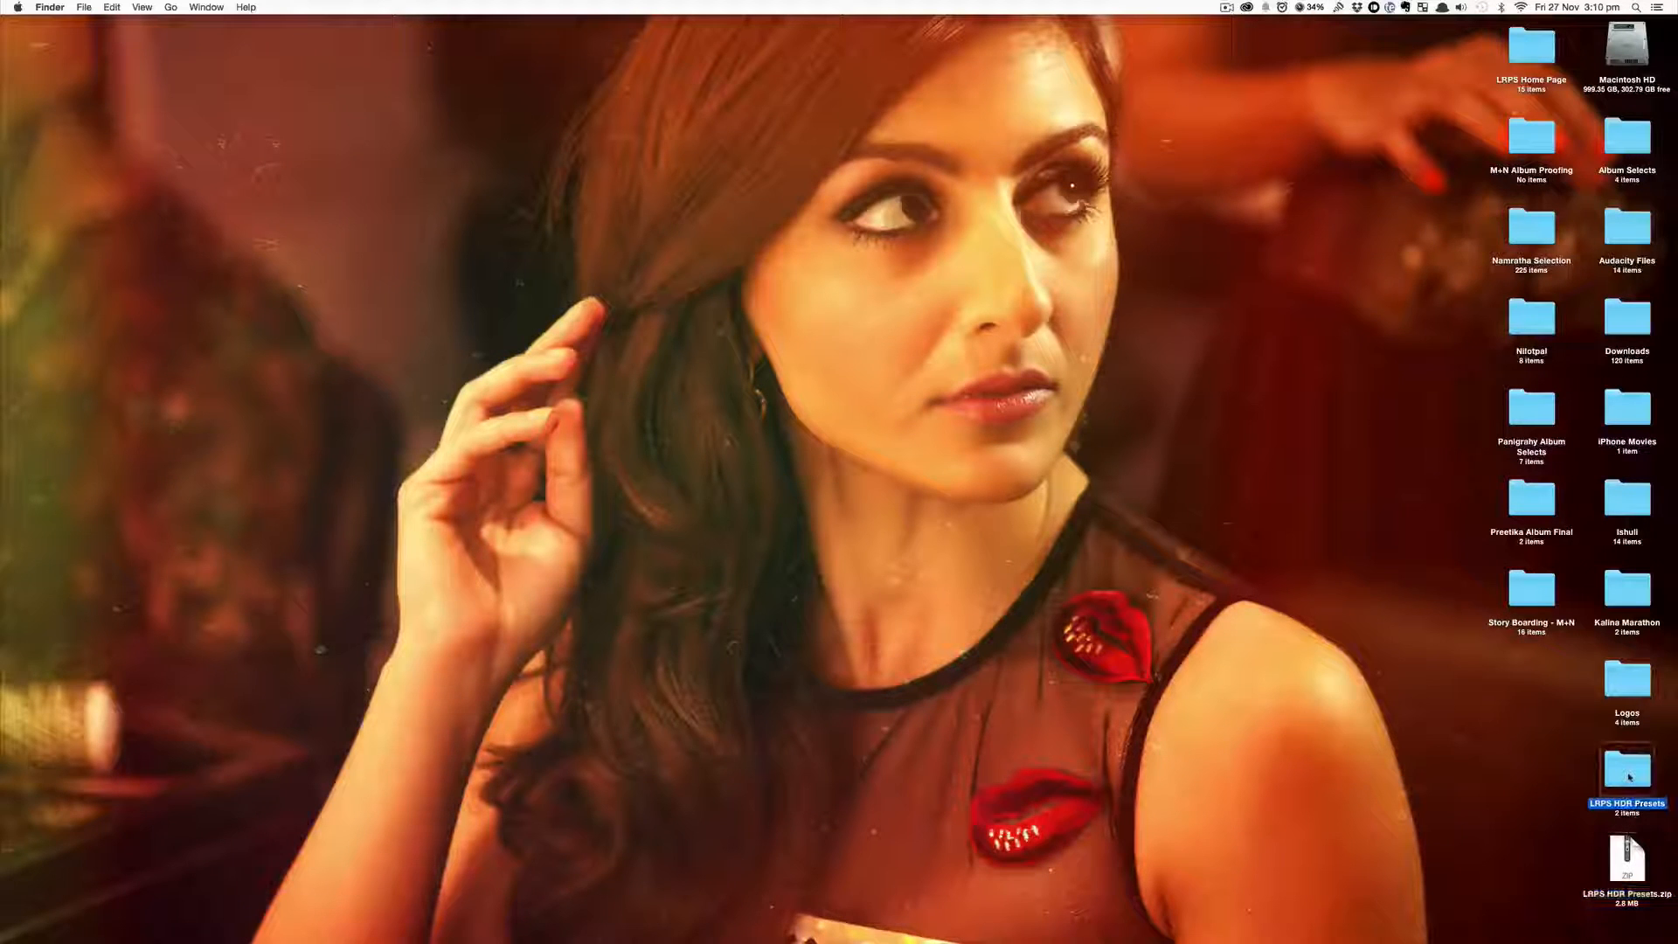
pyautogui.doubleClick(1630, 777)
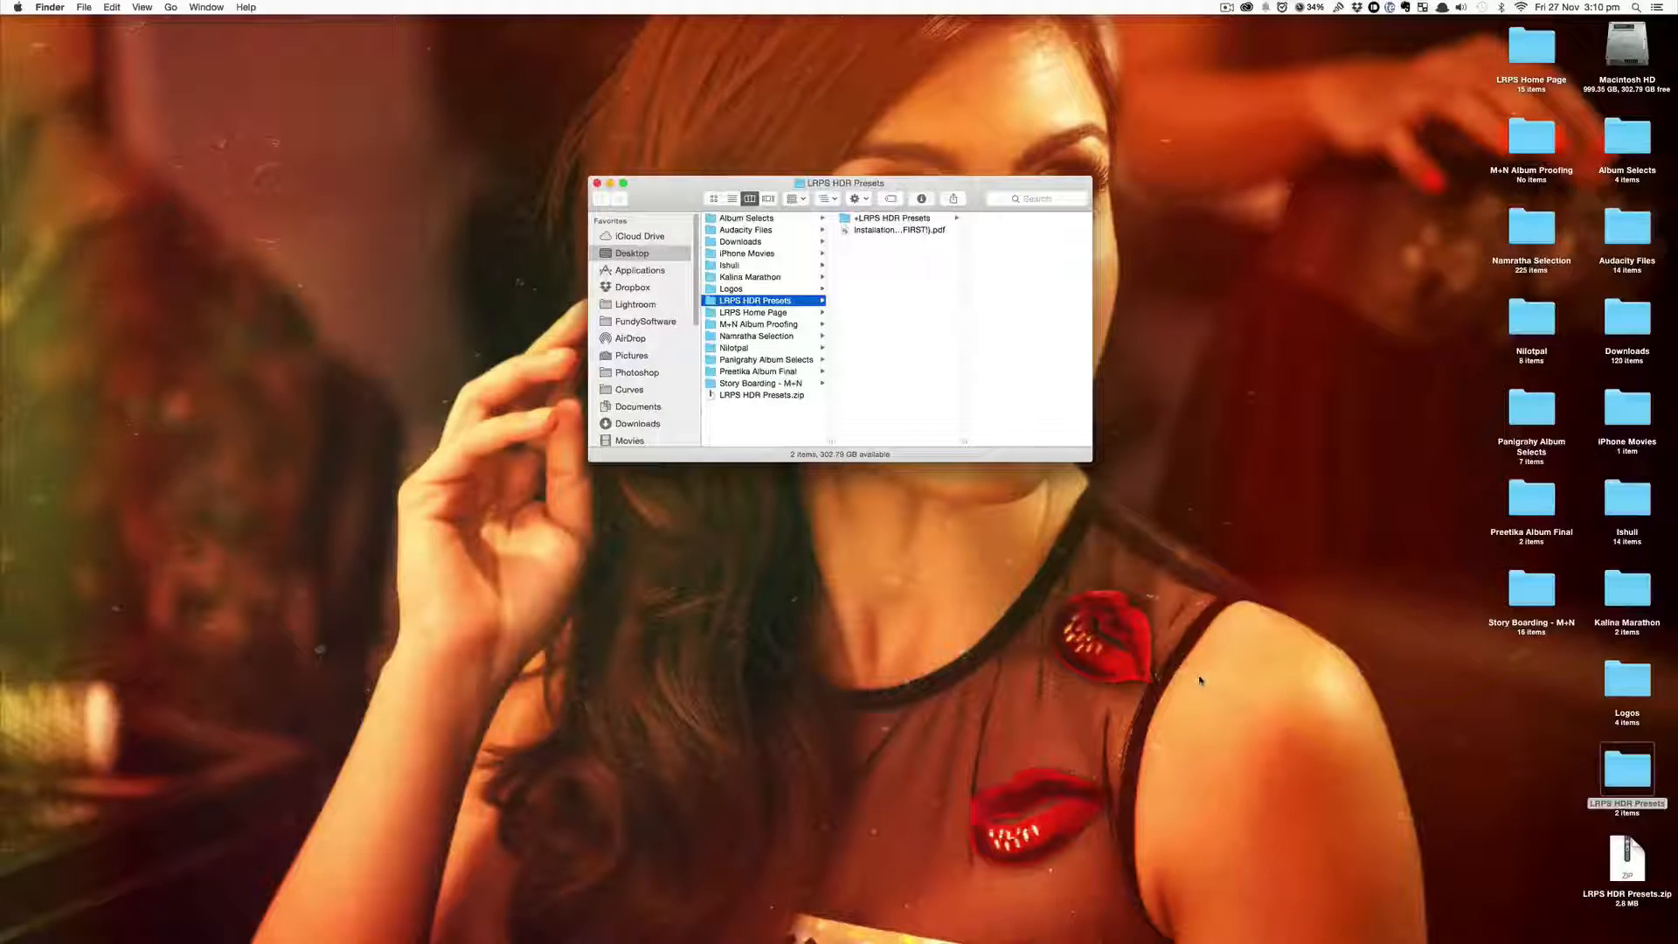
pyautogui.click(893, 220)
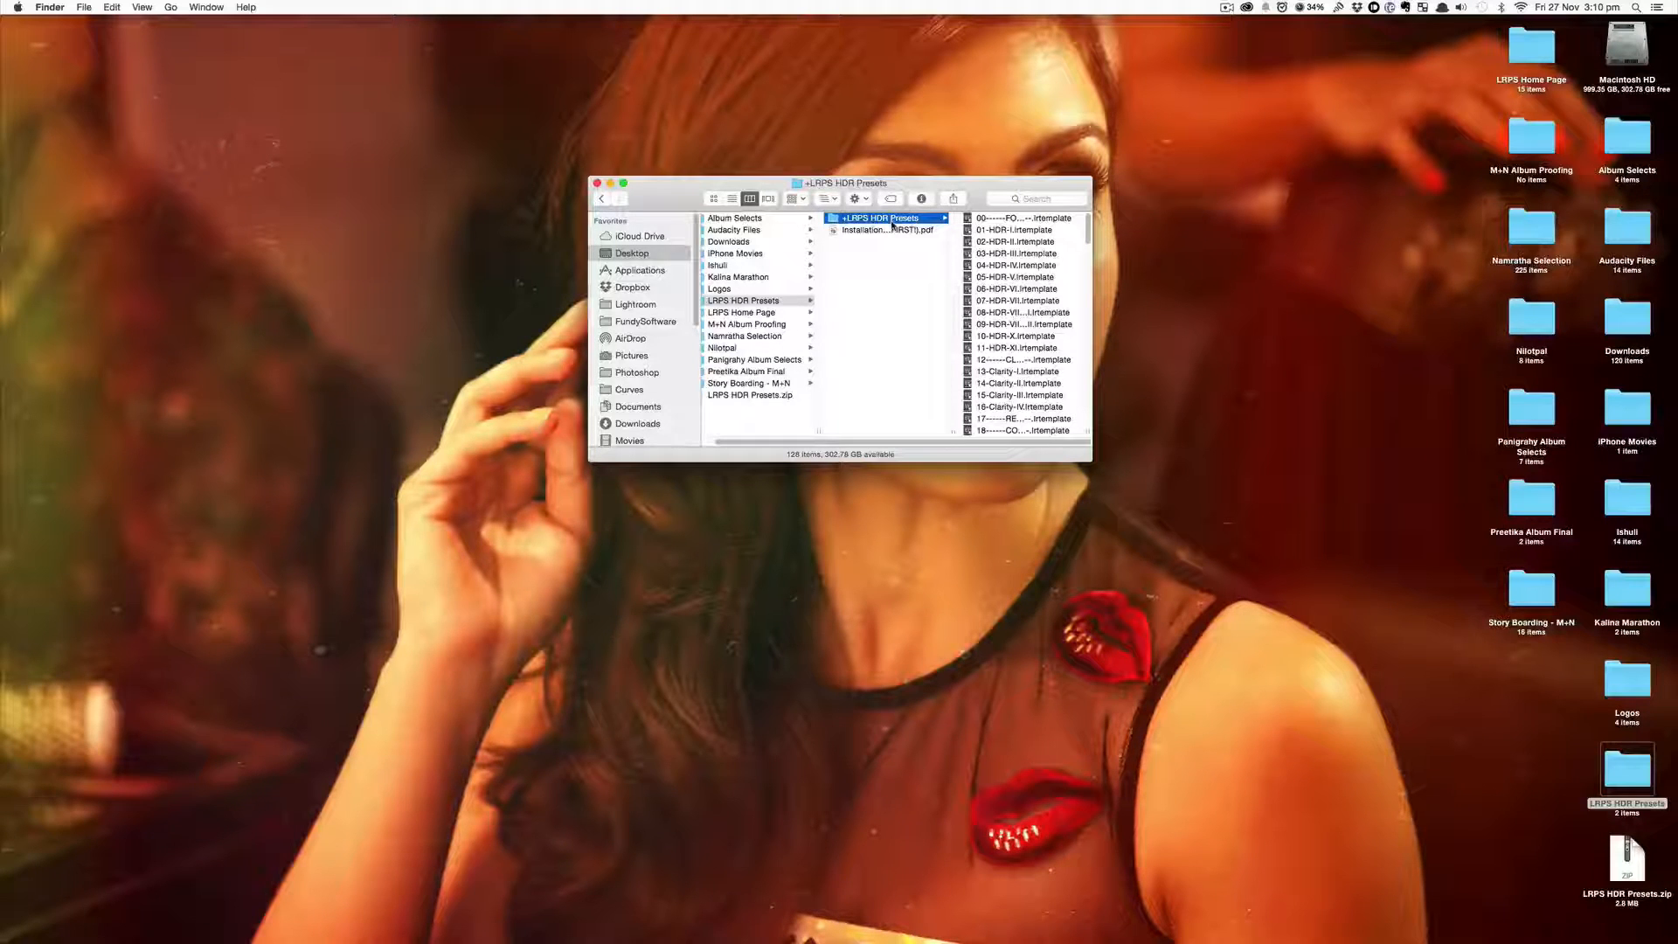
# - Preview the Installation Notes PDF and read through its instructions for installing the presets in Lightroom
pyautogui.click(889, 233)
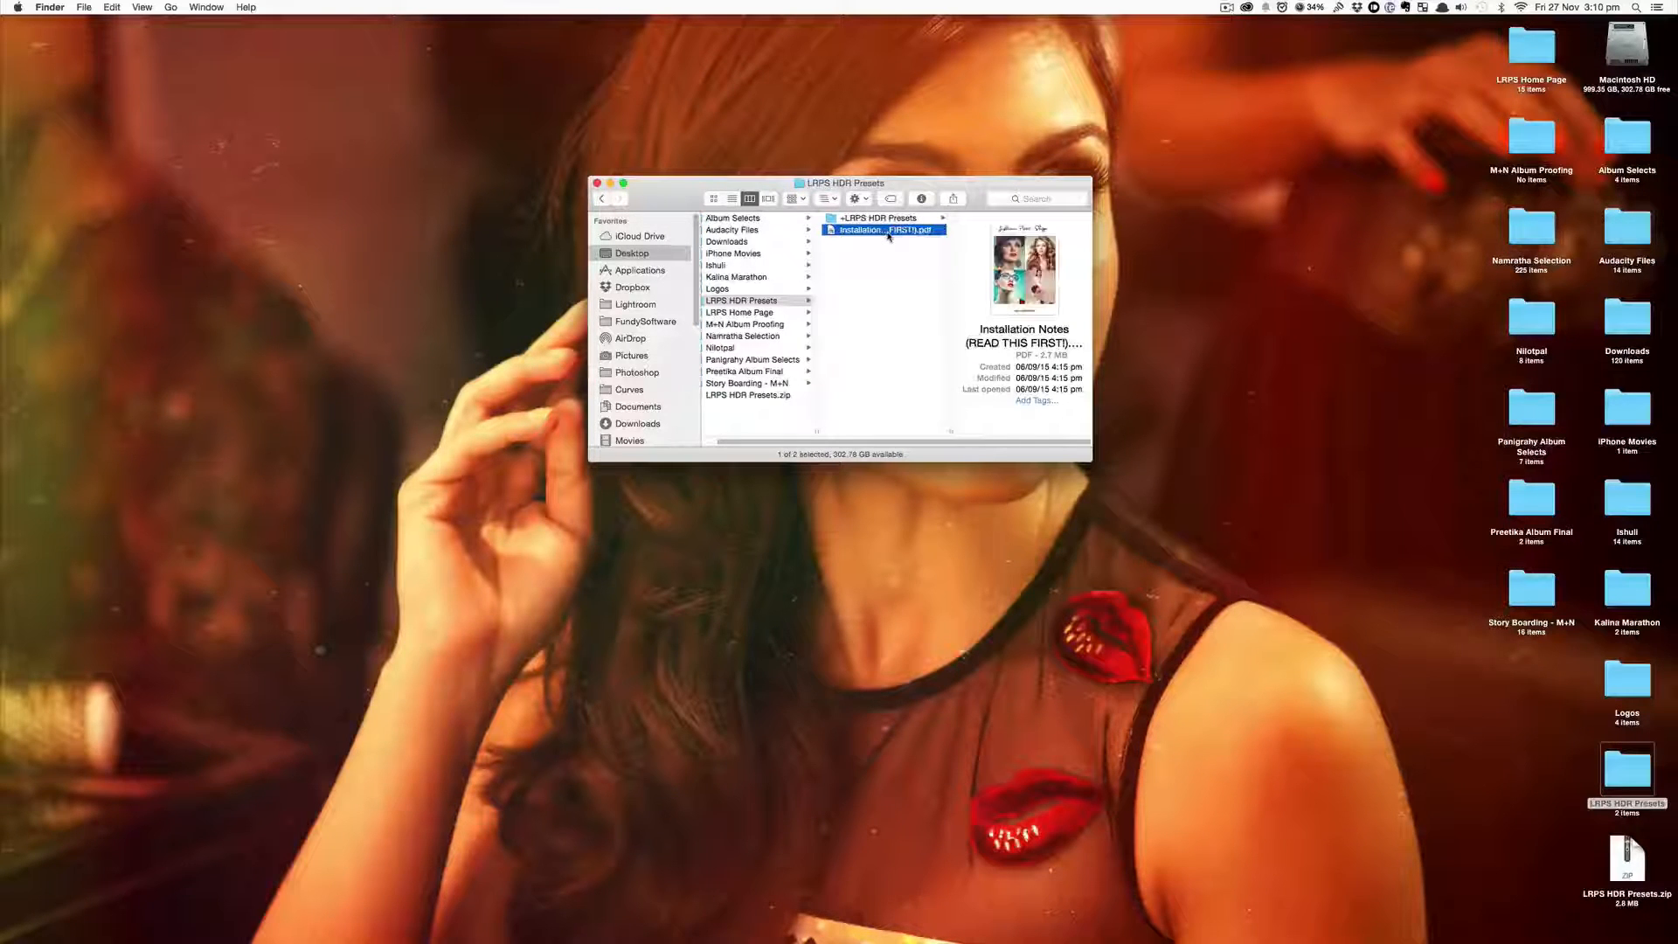
pyautogui.press('space')
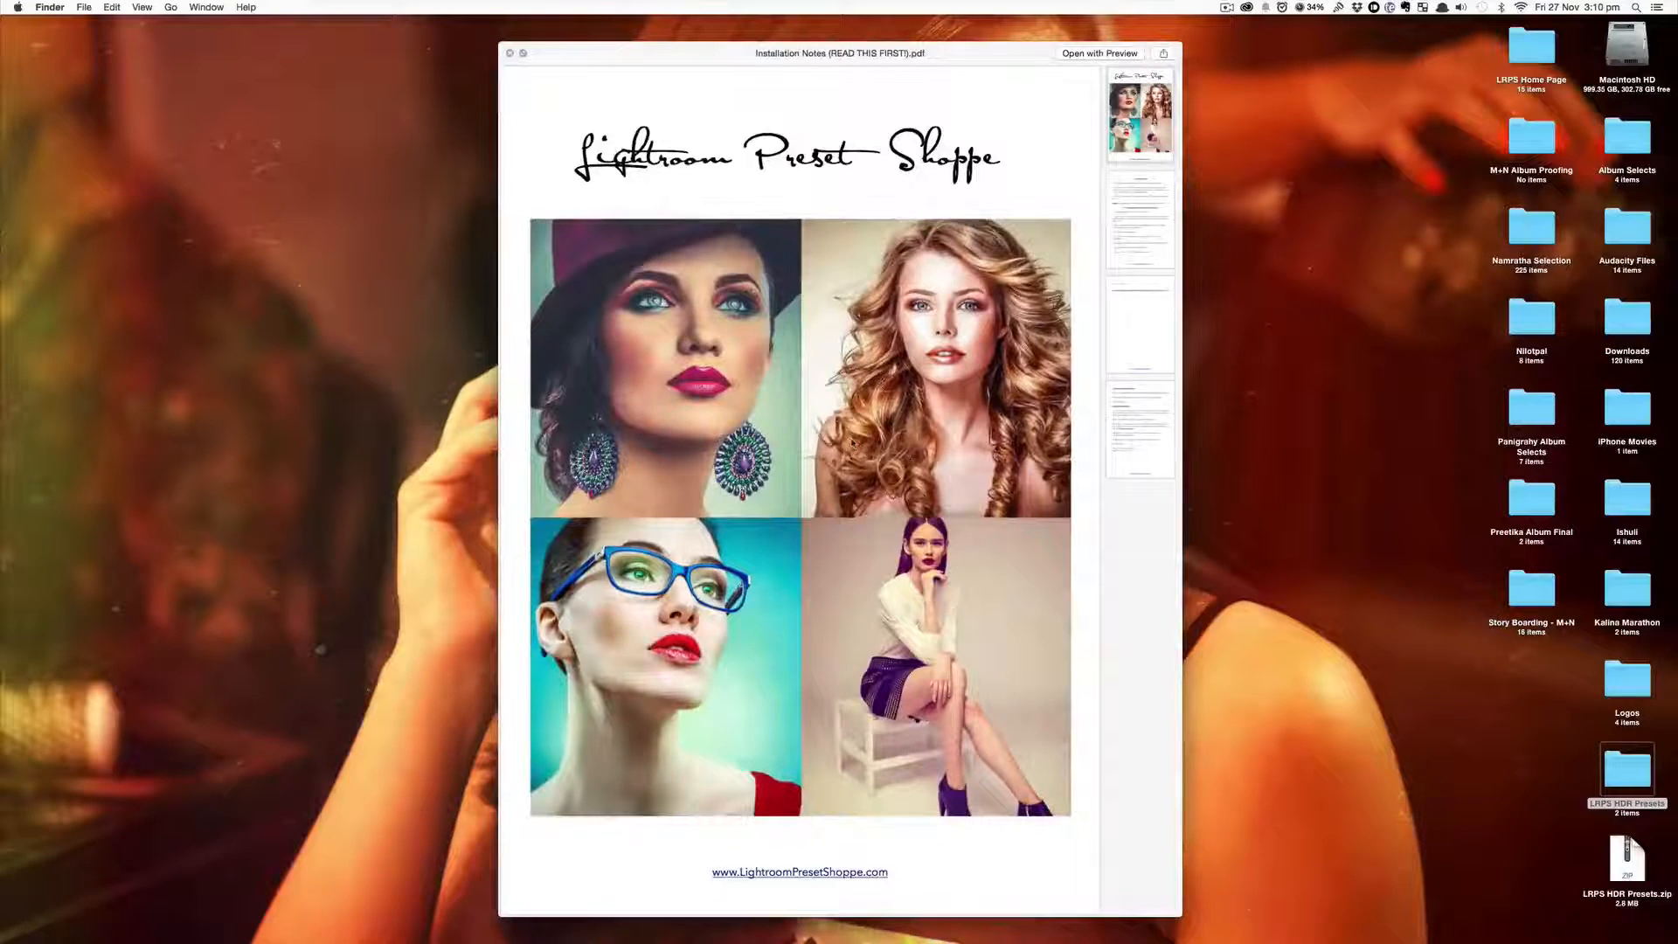
pyautogui.scroll(-2, 866, 557)
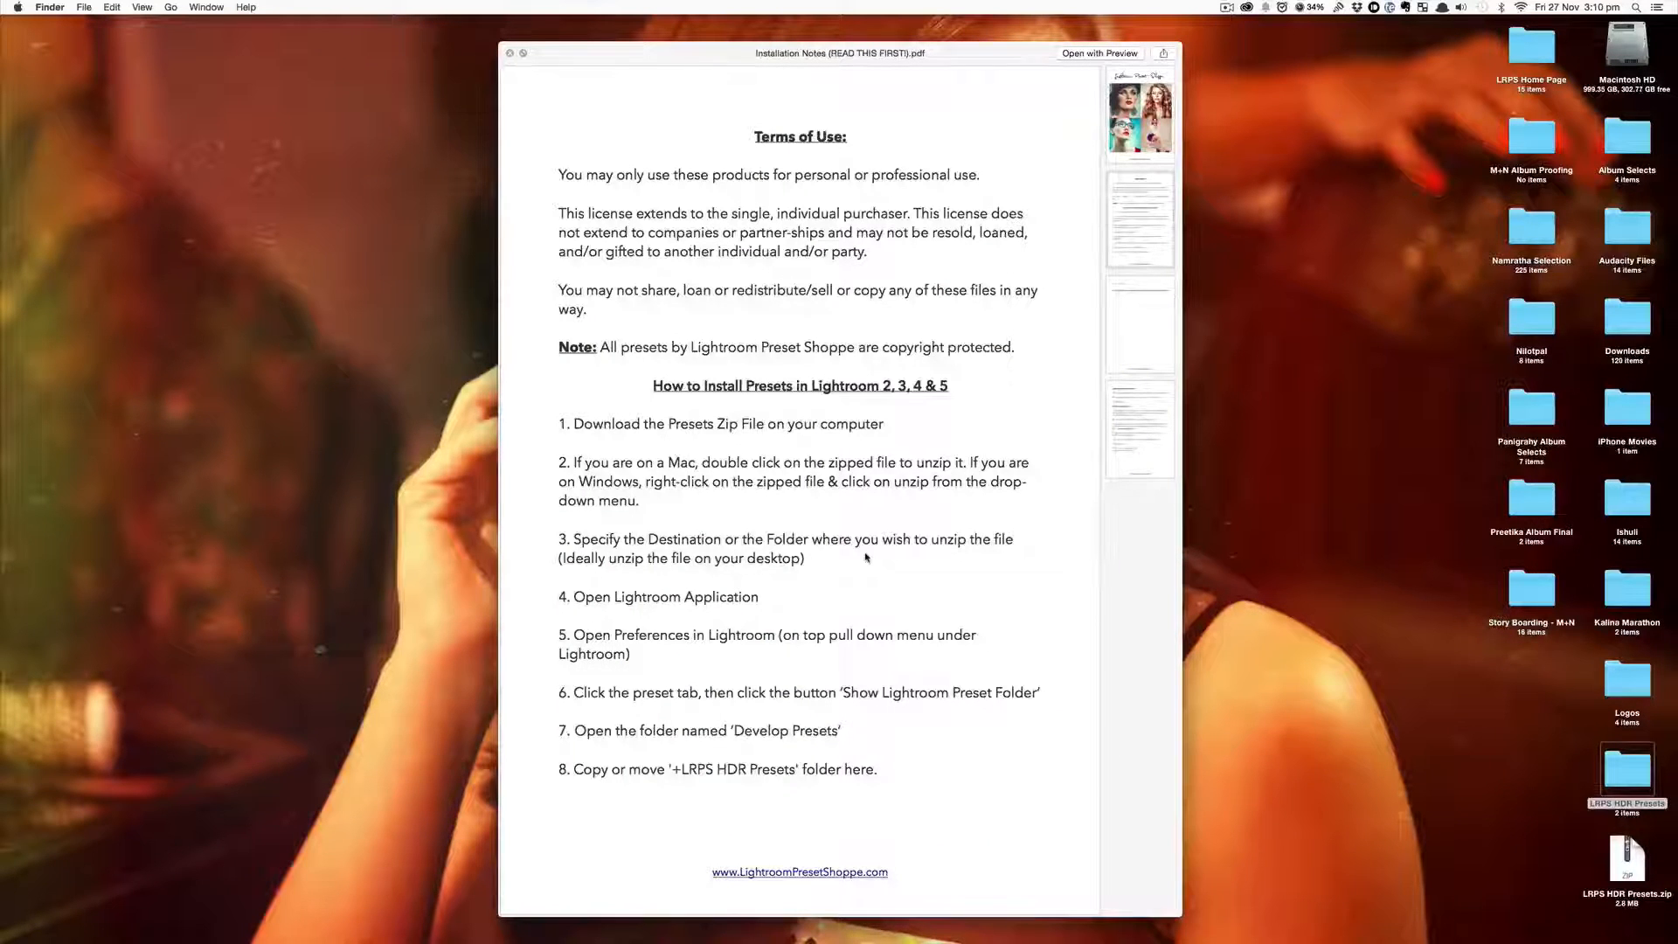
pyautogui.scroll(-2, 867, 557)
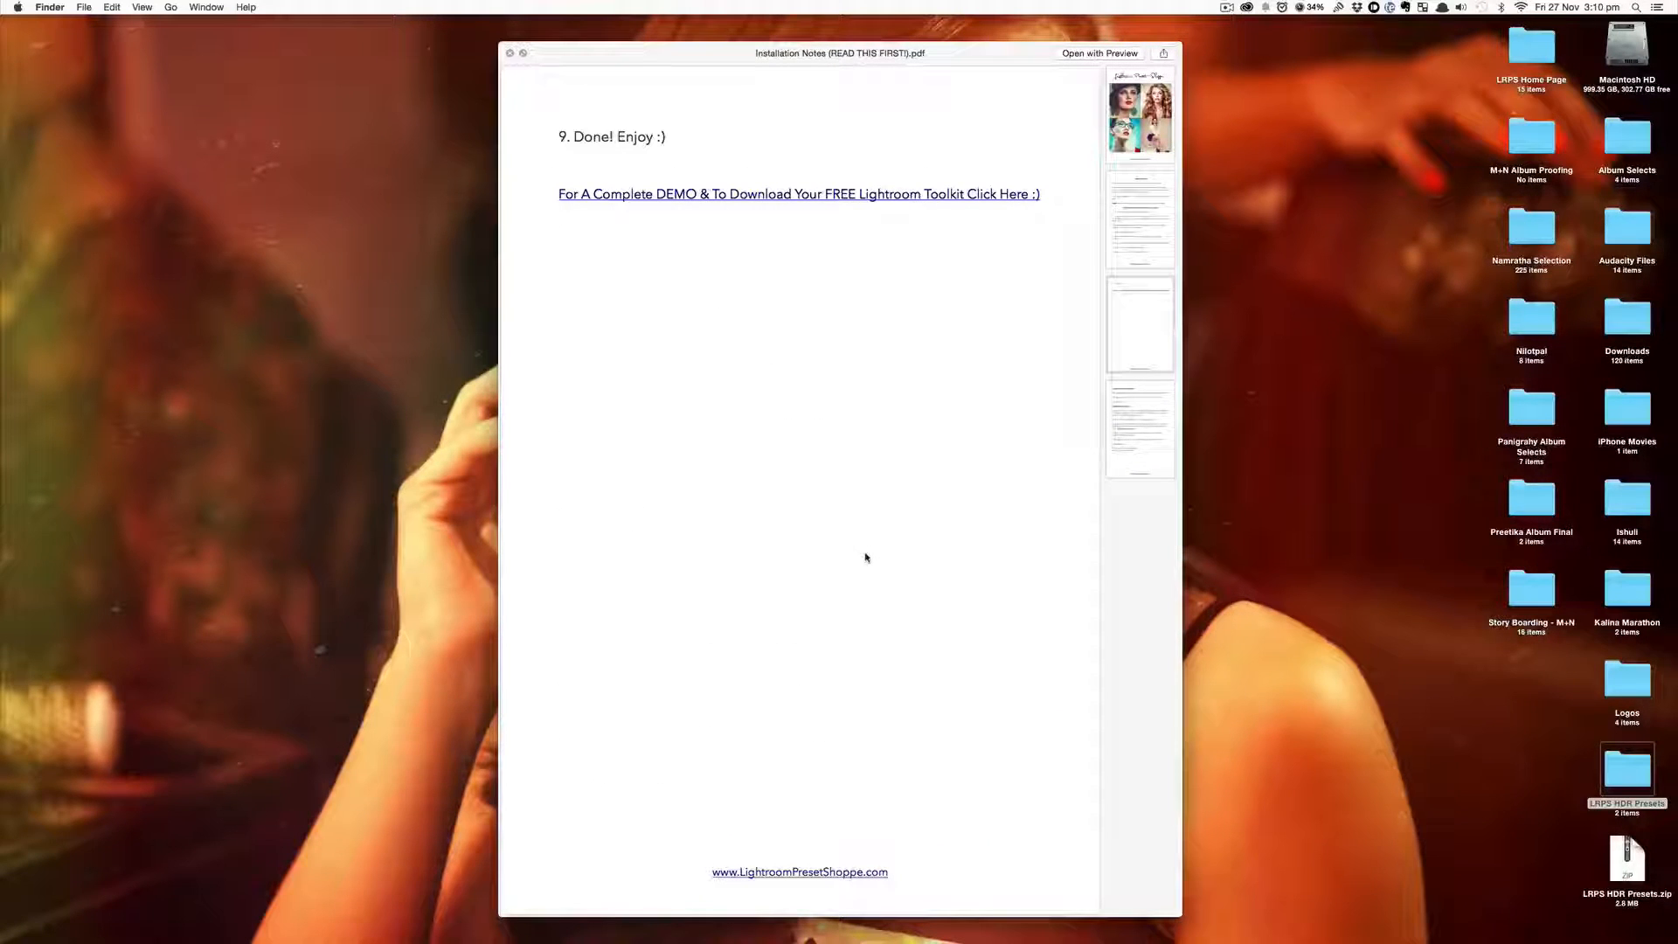
pyautogui.scroll(2, 866, 557)
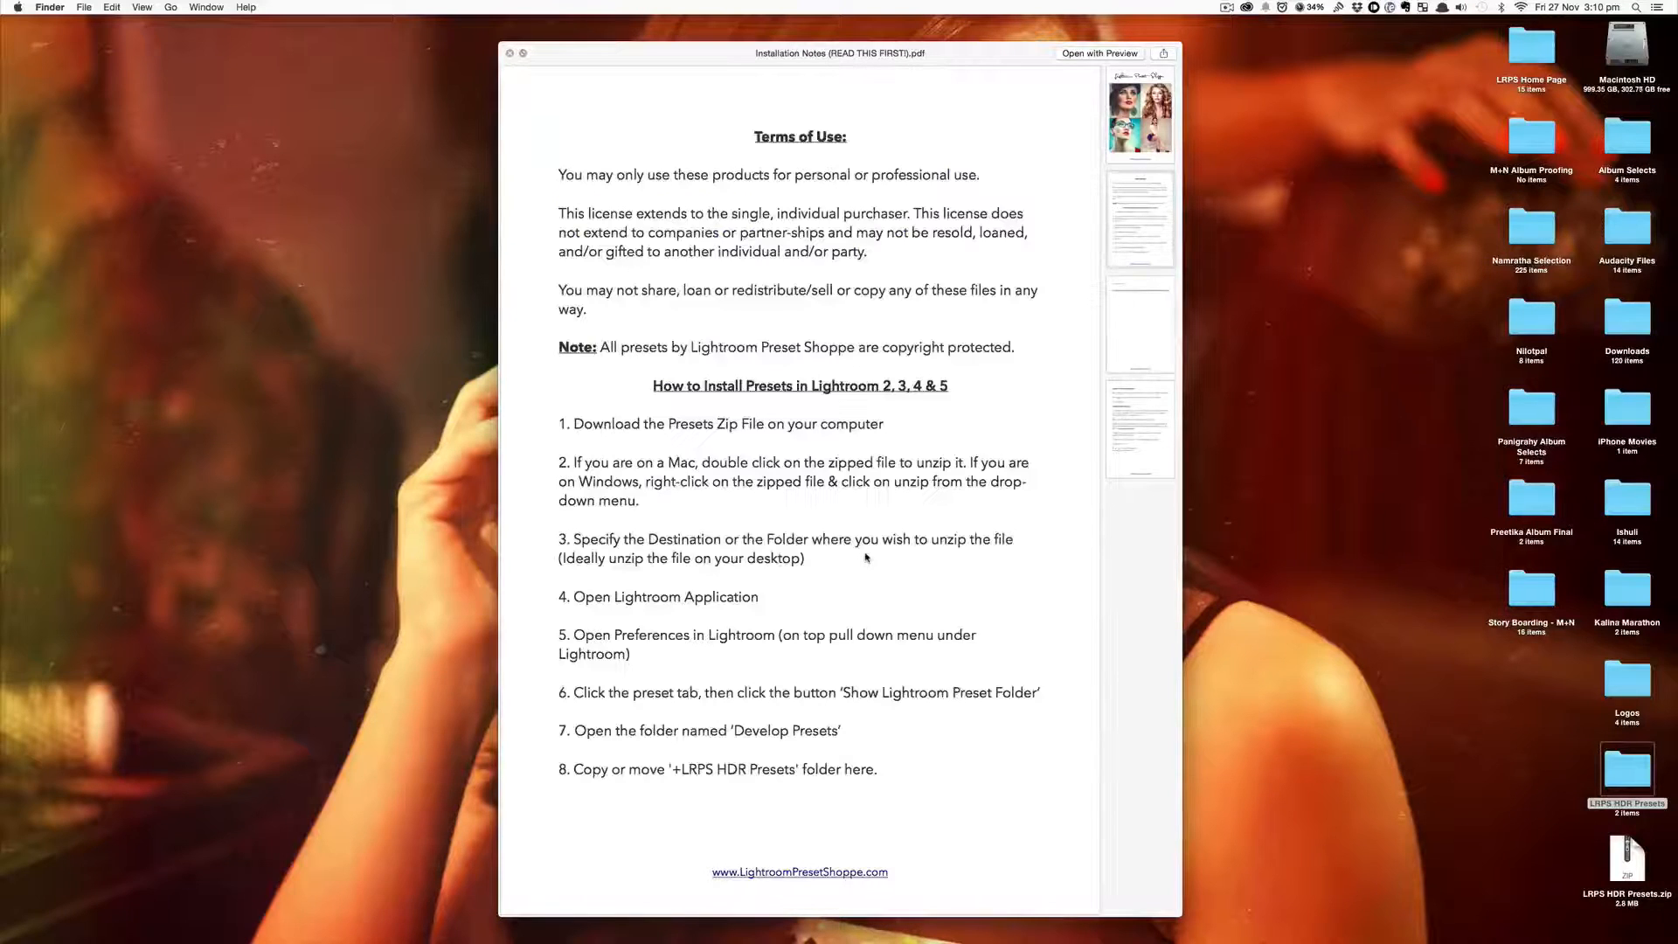
pyautogui.press('space')
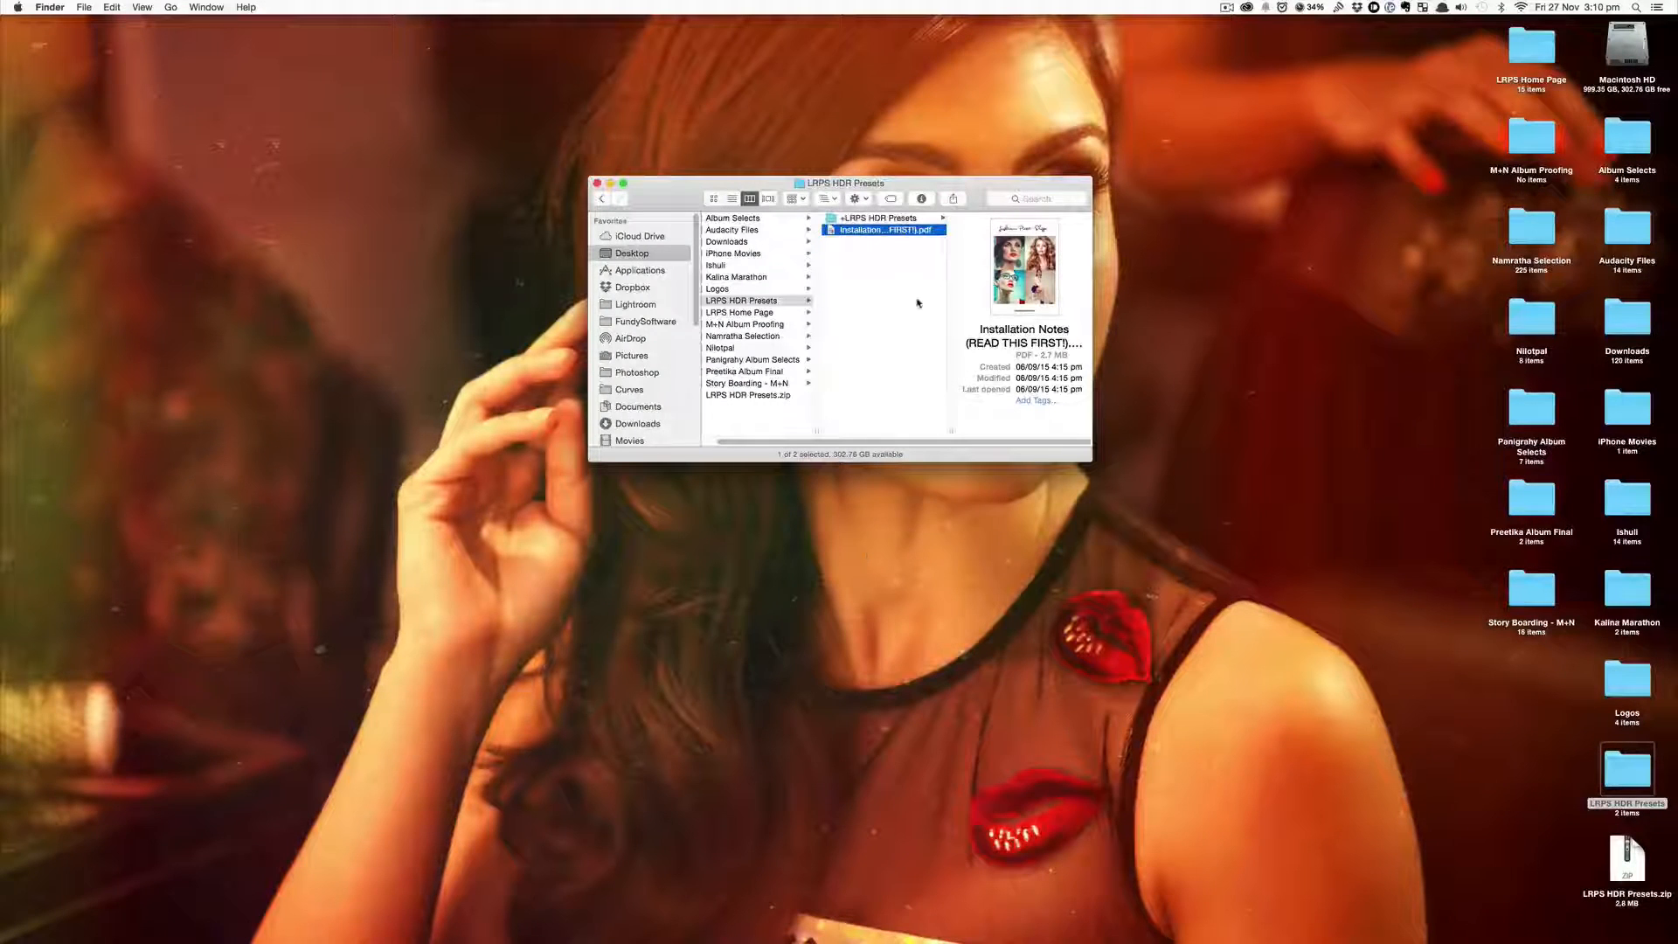
pyautogui.click(920, 230)
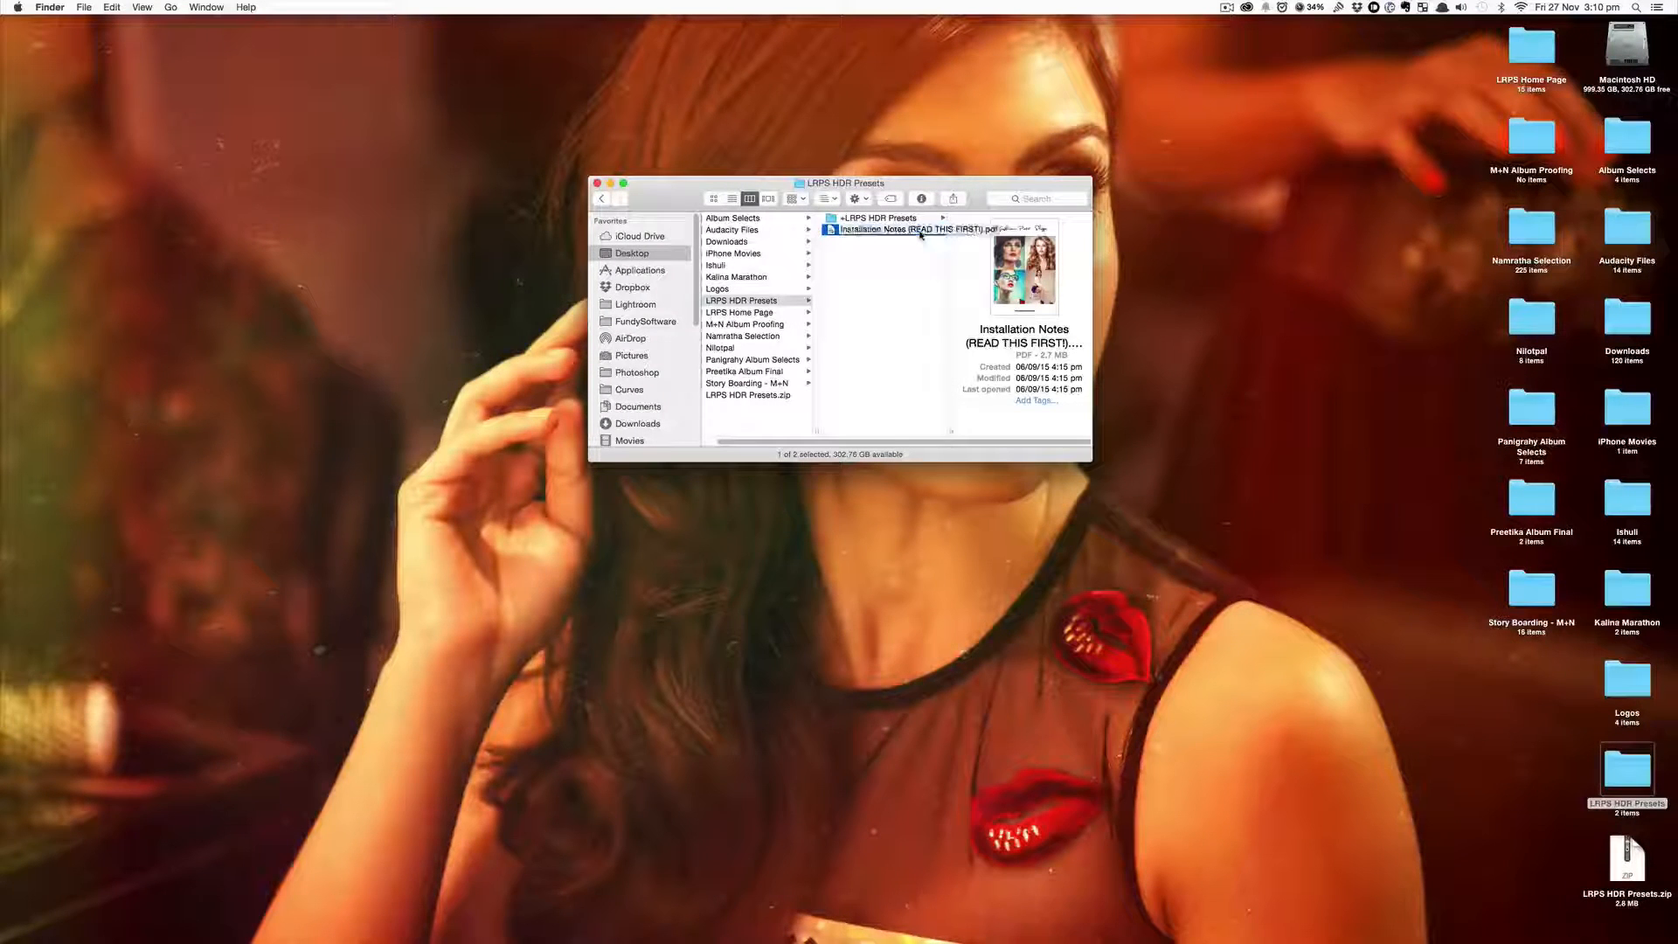
pyautogui.press('Escape')
pyautogui.click(925, 231)
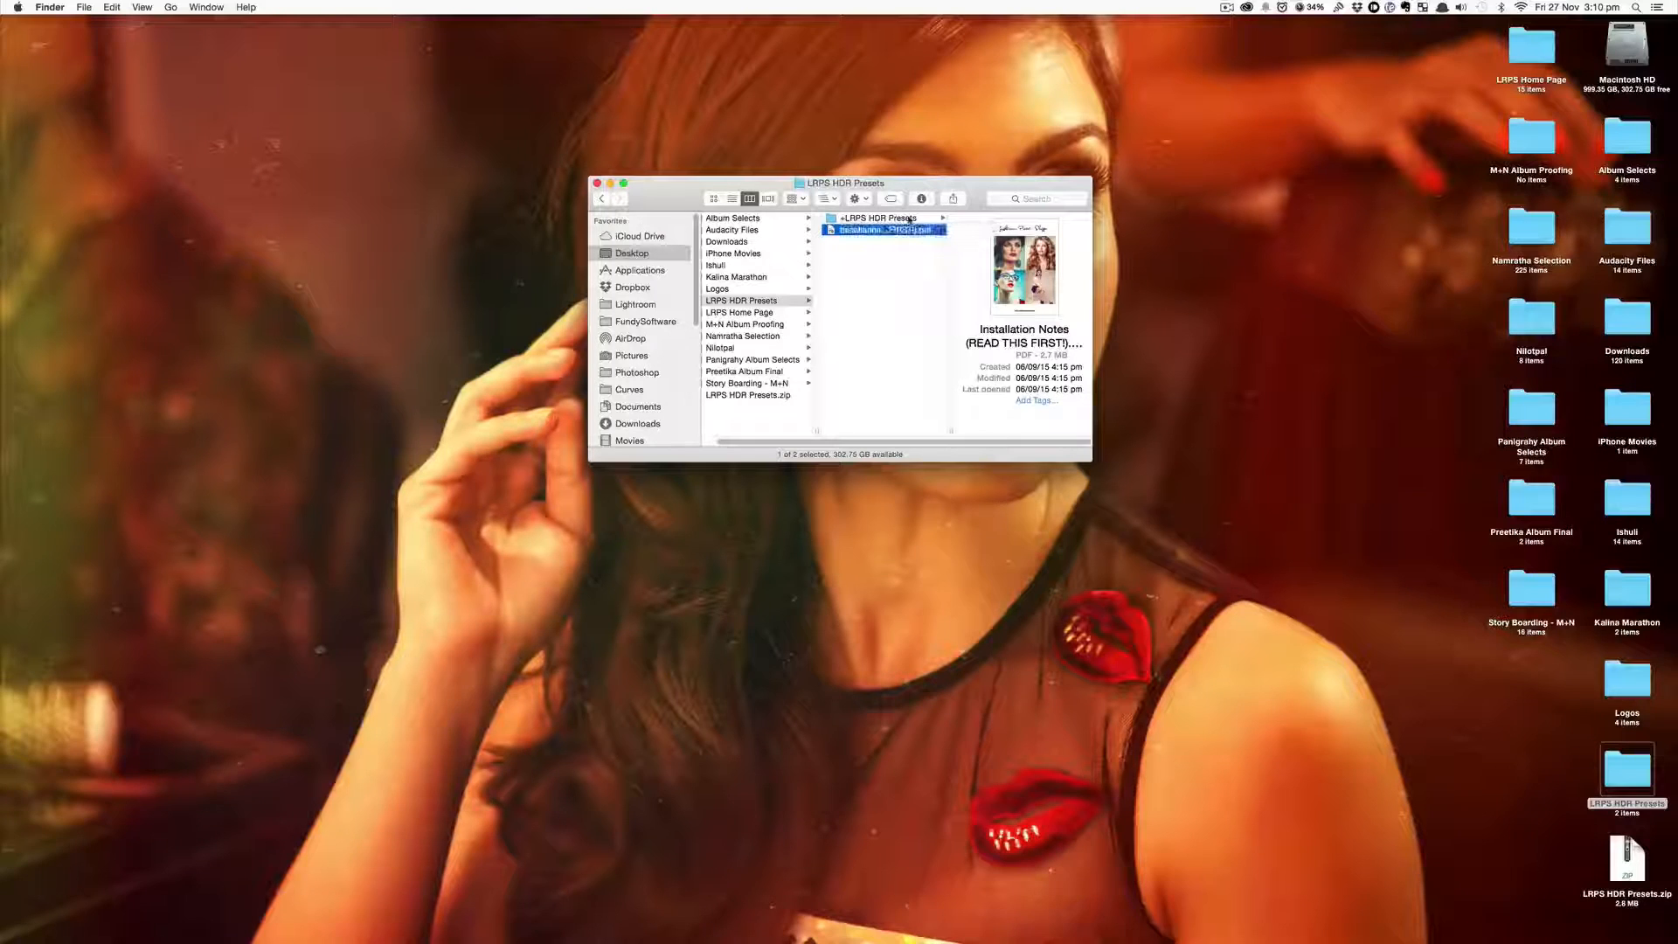
# - Look through the whole list of preset template files in the +LRPS HDR Presets subfolder, widening the window for longer names
pyautogui.click(909, 220)
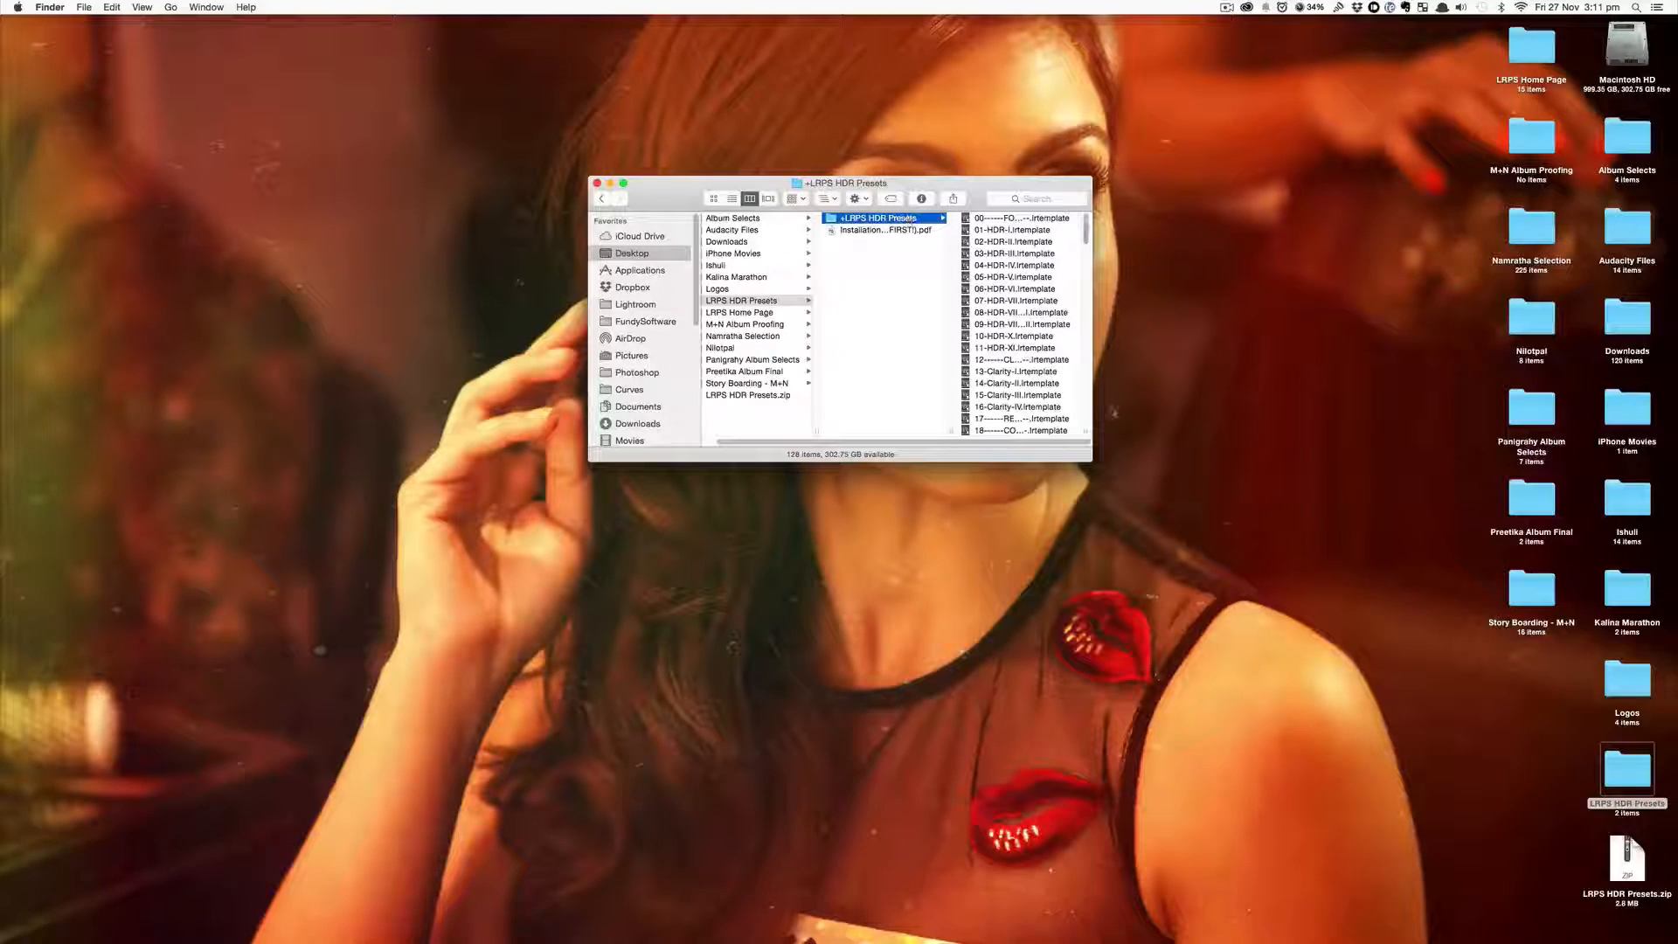
pyautogui.moveTo(1092, 436); pyautogui.dragTo(1148, 434)
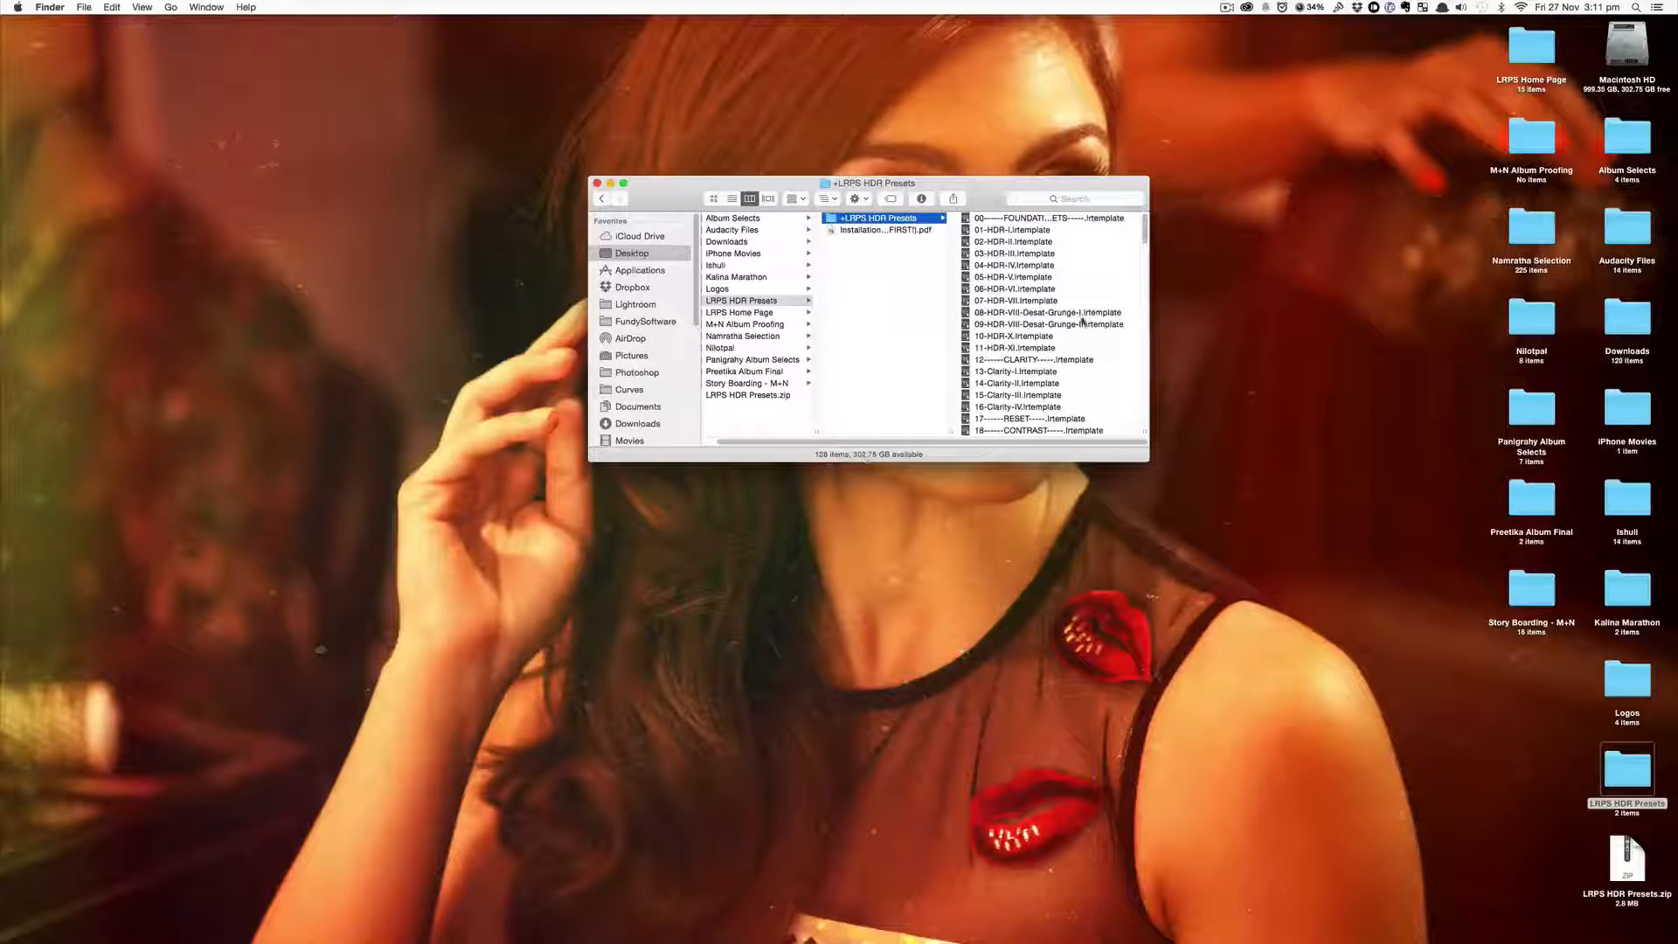
pyautogui.scroll(-20, 1080, 324)
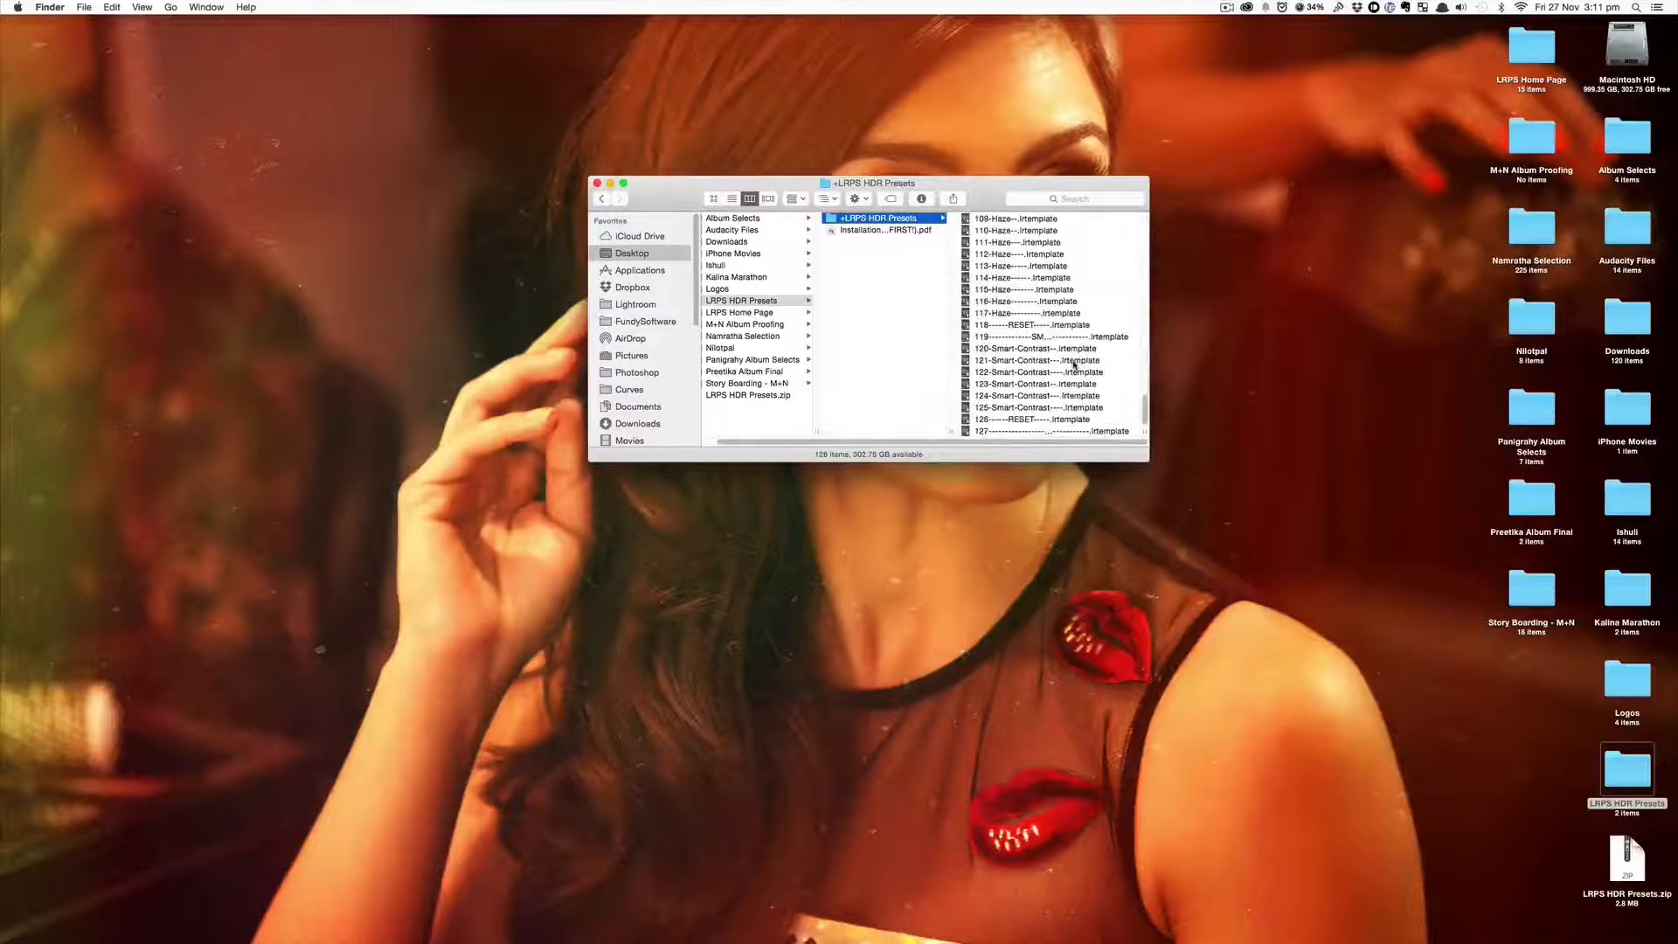
pyautogui.scroll(20, 1075, 365)
pyautogui.scroll(5, 1078, 388)
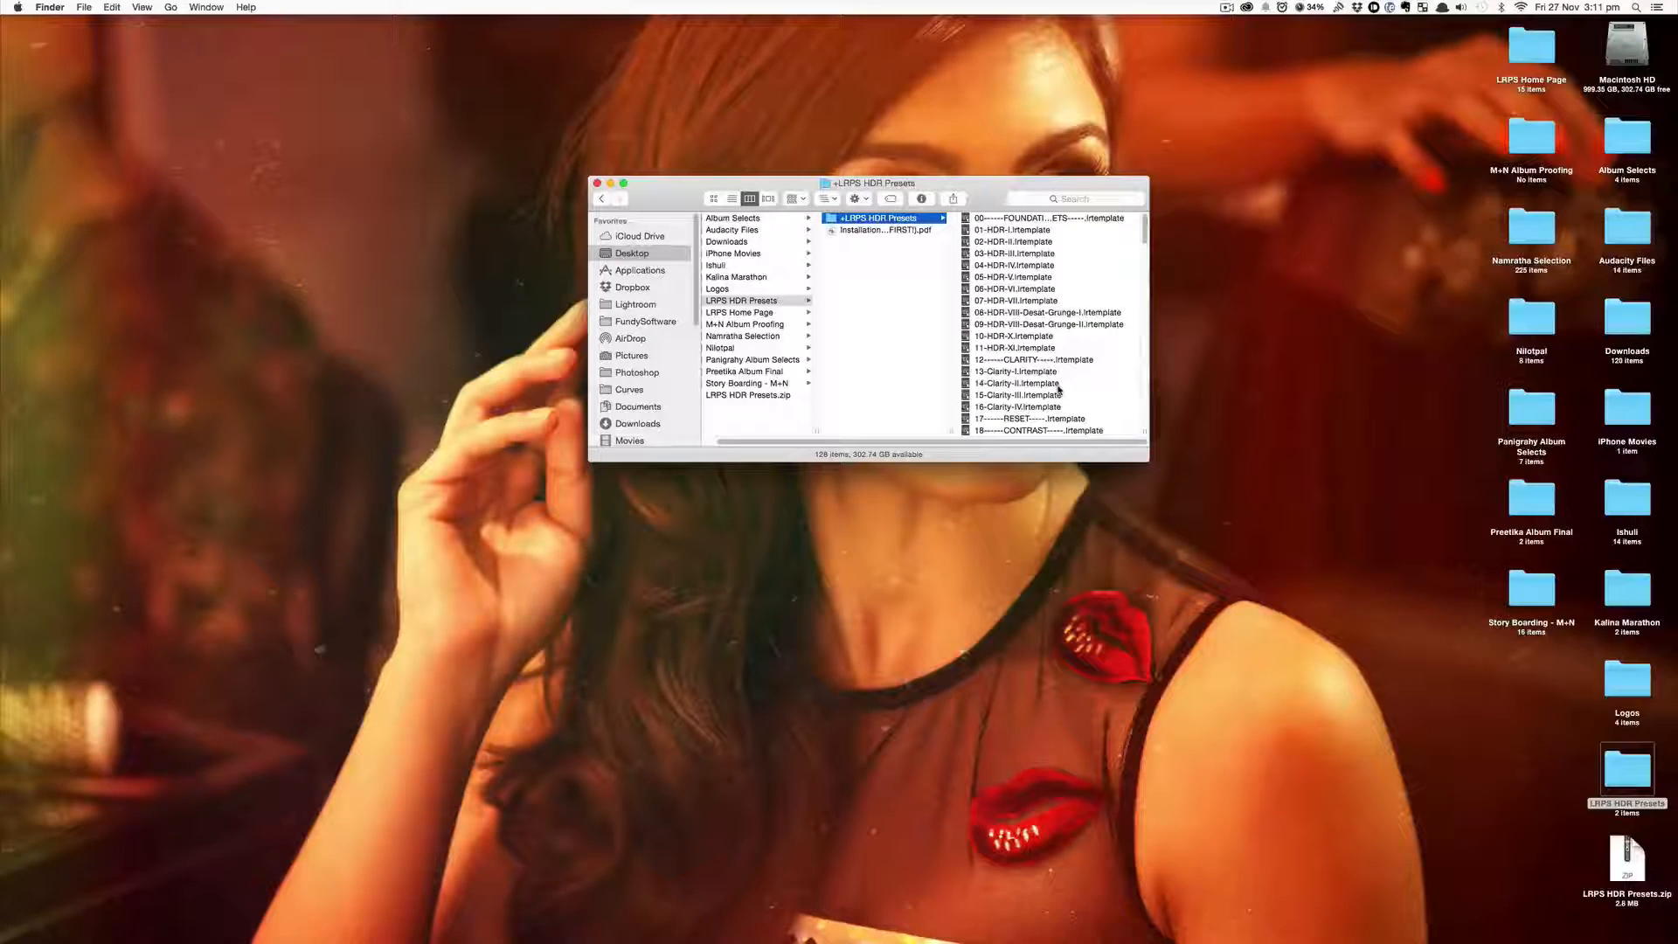
# - Copy the +LRPS HDR Presets subfolder to the clipboard
pyautogui.rightClick(899, 219)
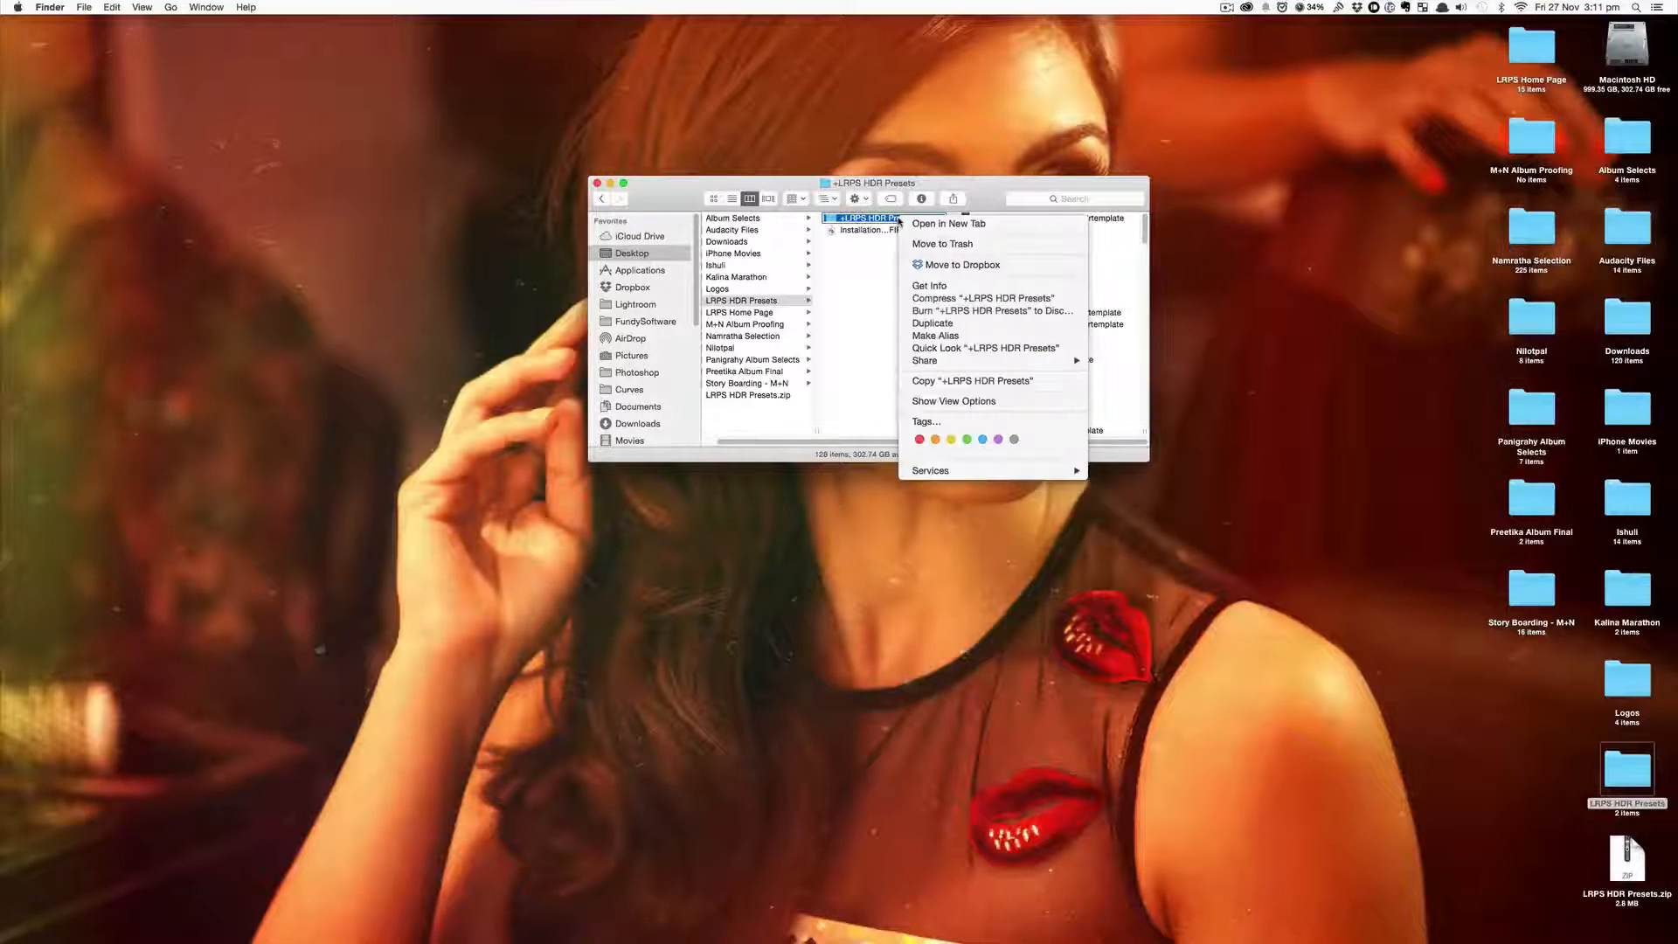
pyautogui.click(956, 382)
pyautogui.click(905, 323)
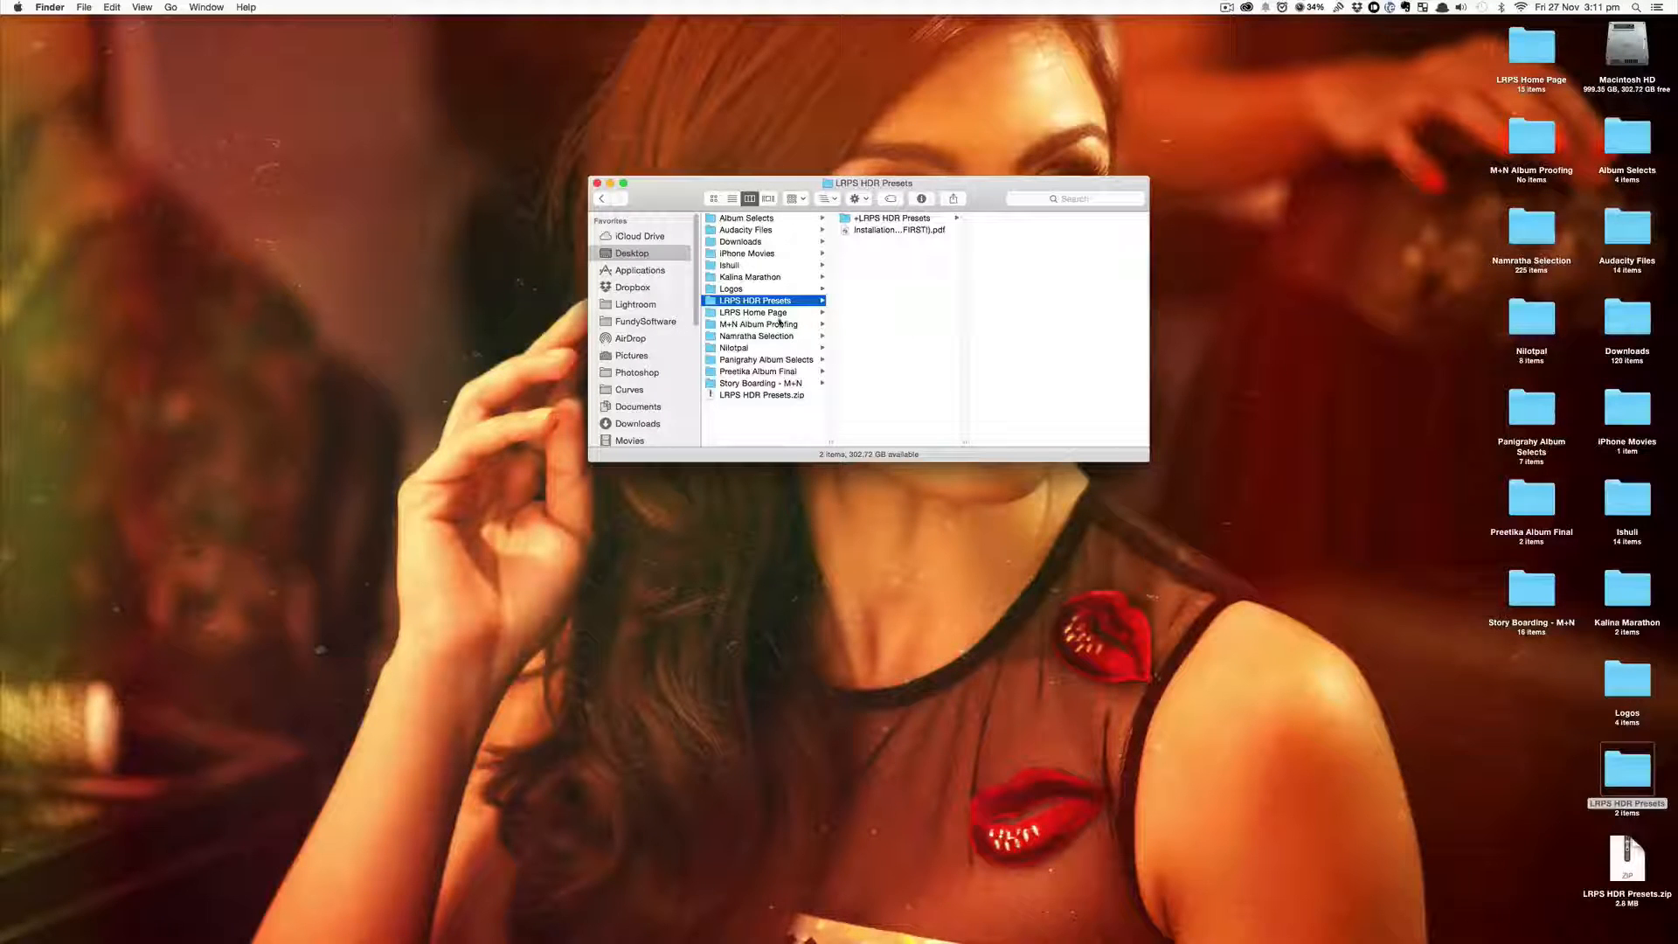
# - Switch to Adobe Lightroom and reveal the Lightroom presets folder from the Presets section of the preferences
pyautogui.moveTo(3, 323)
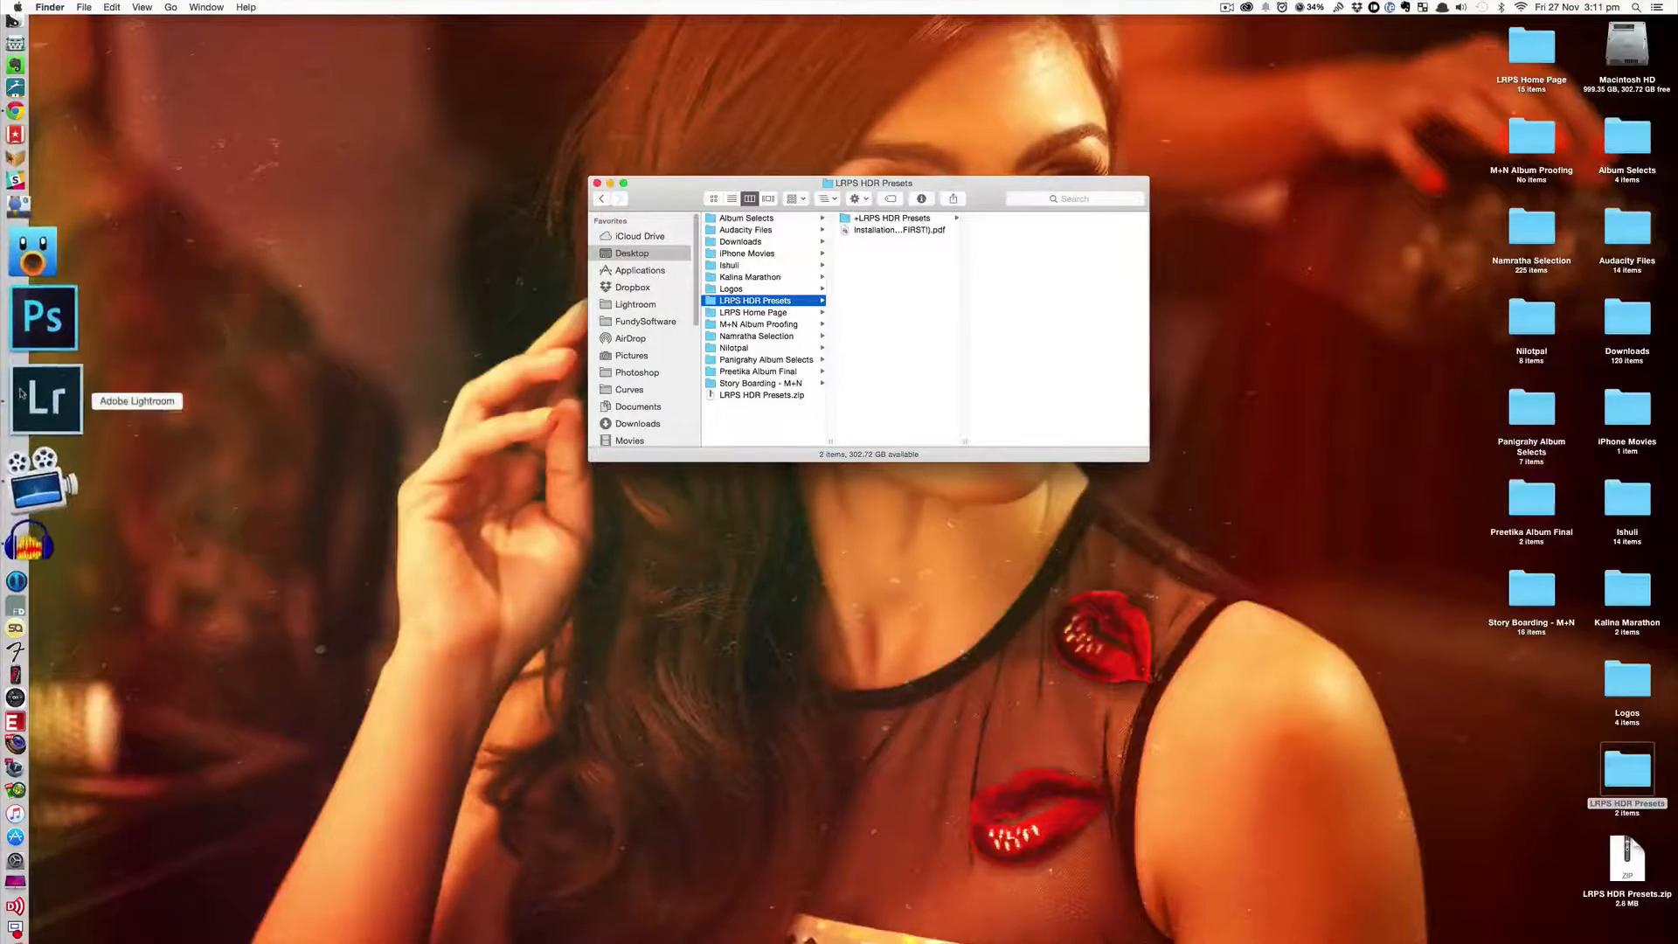
pyautogui.click(25, 398)
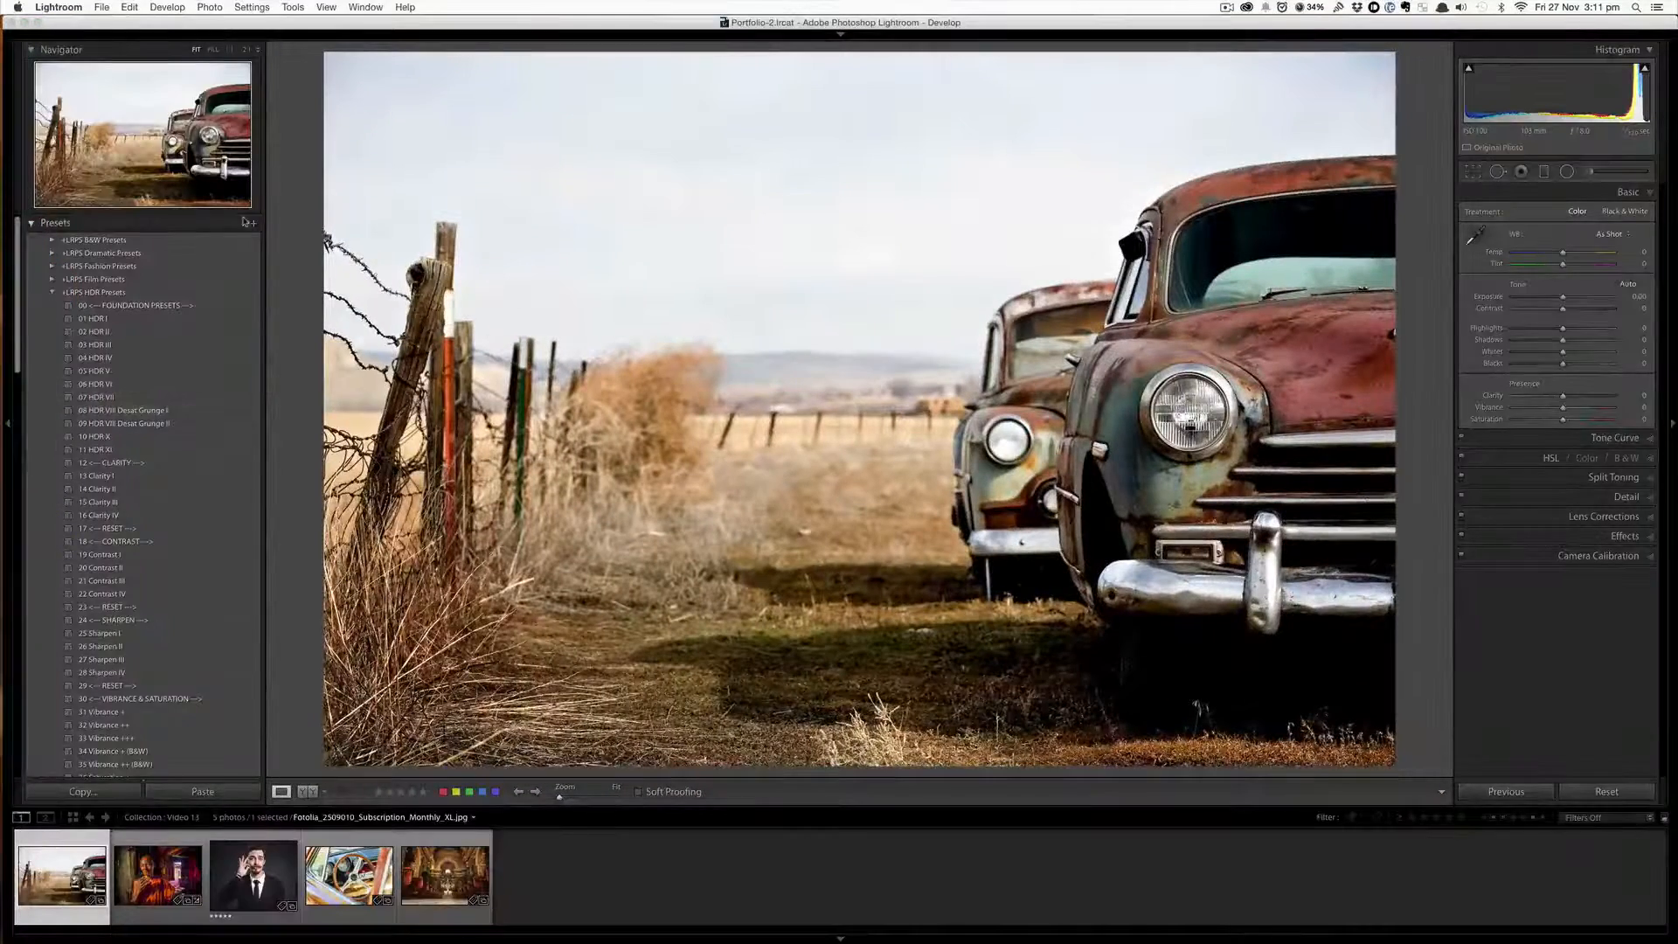
pyautogui.click(48, 9)
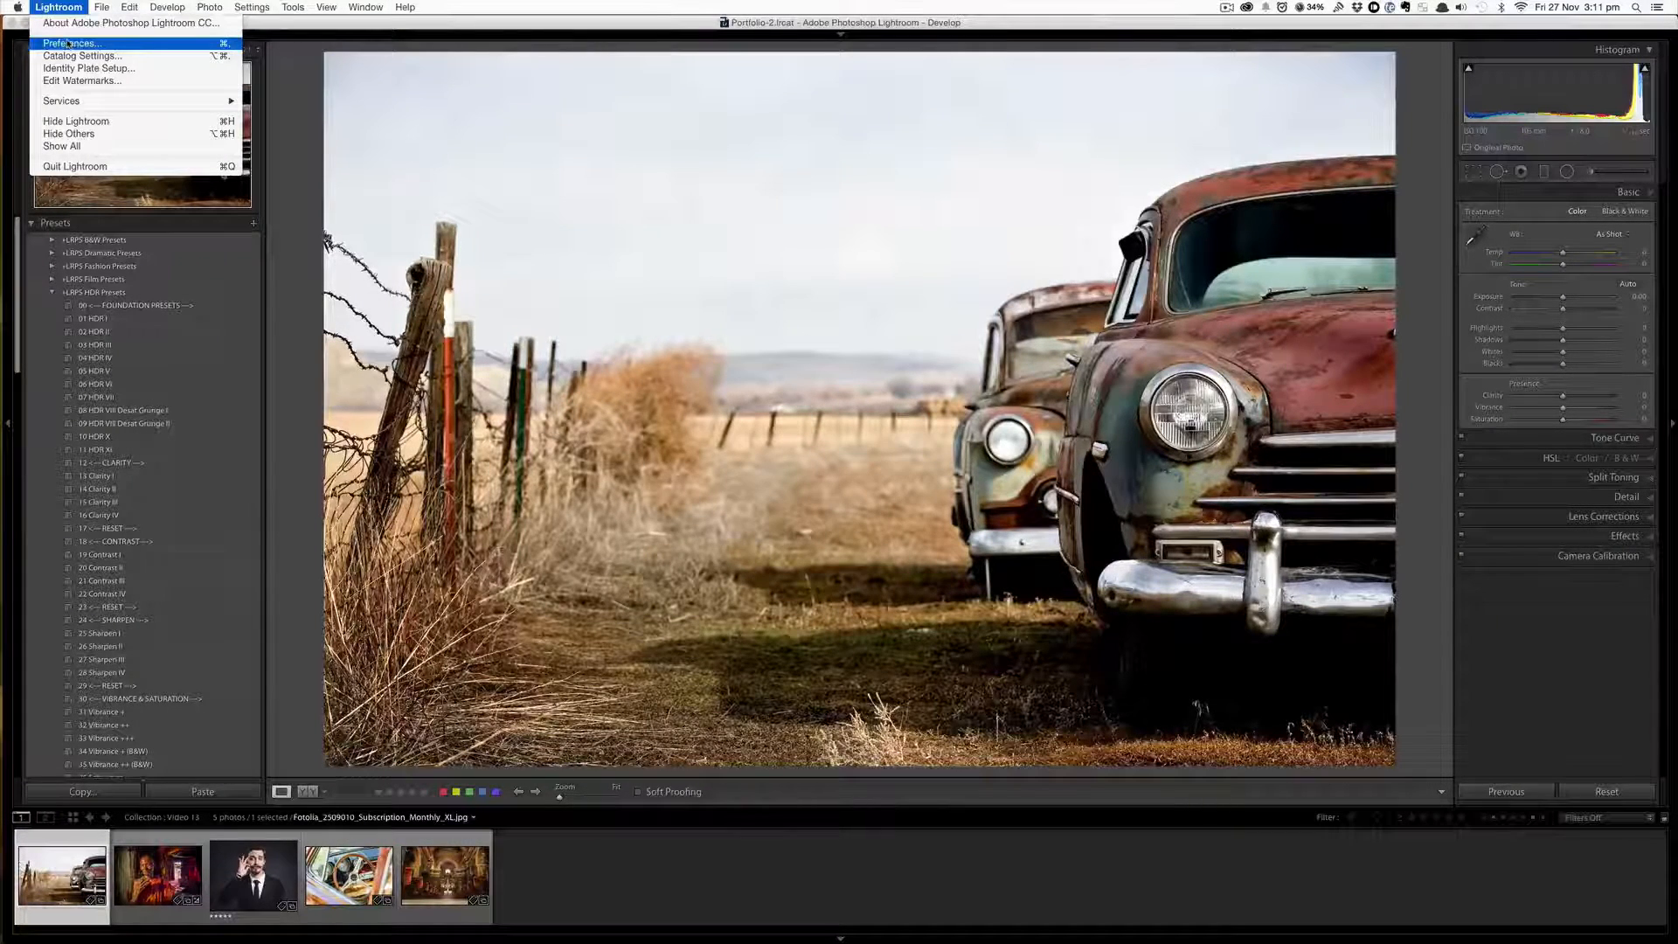
pyautogui.moveTo(129, 7)
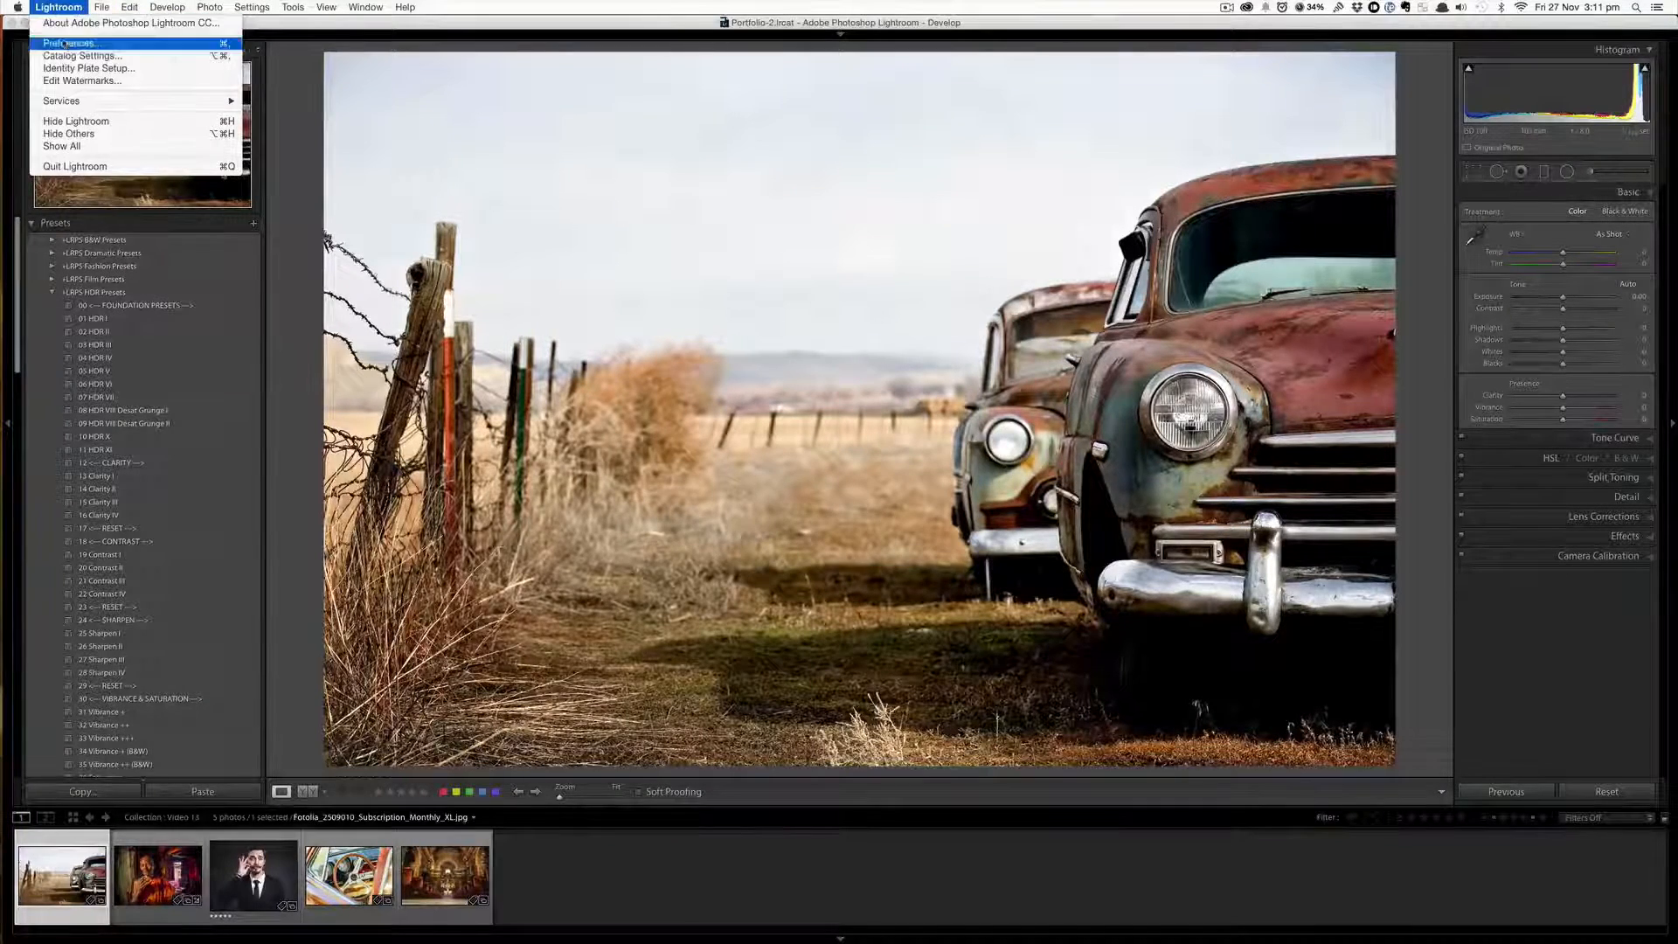
pyautogui.click(72, 43)
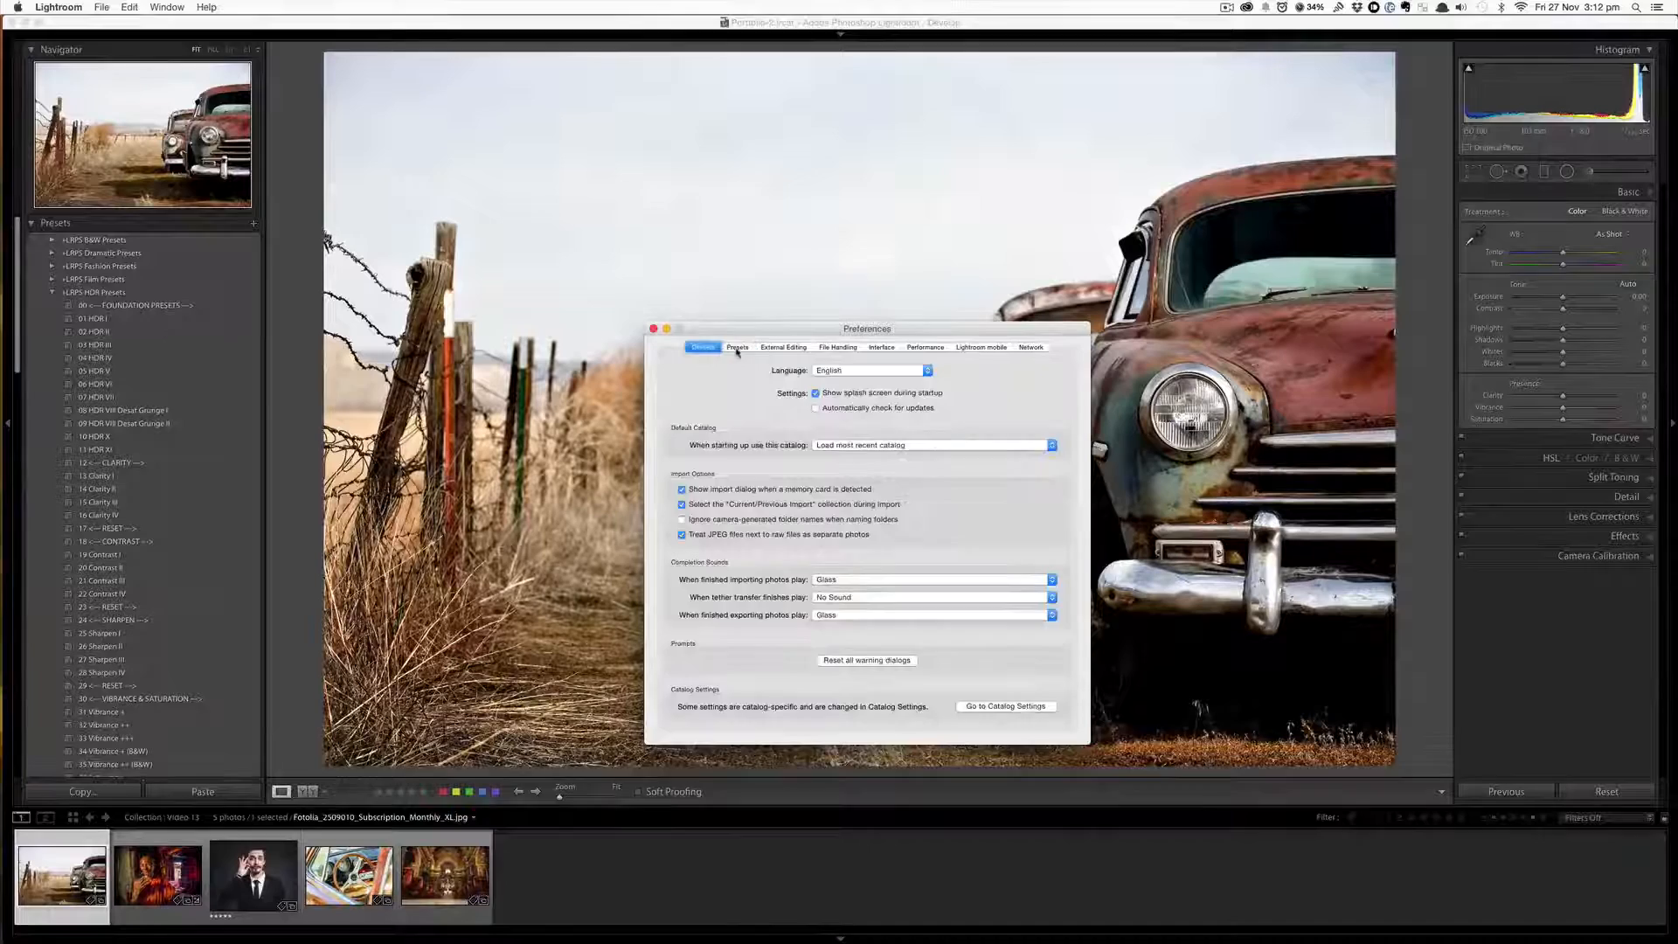
pyautogui.click(737, 349)
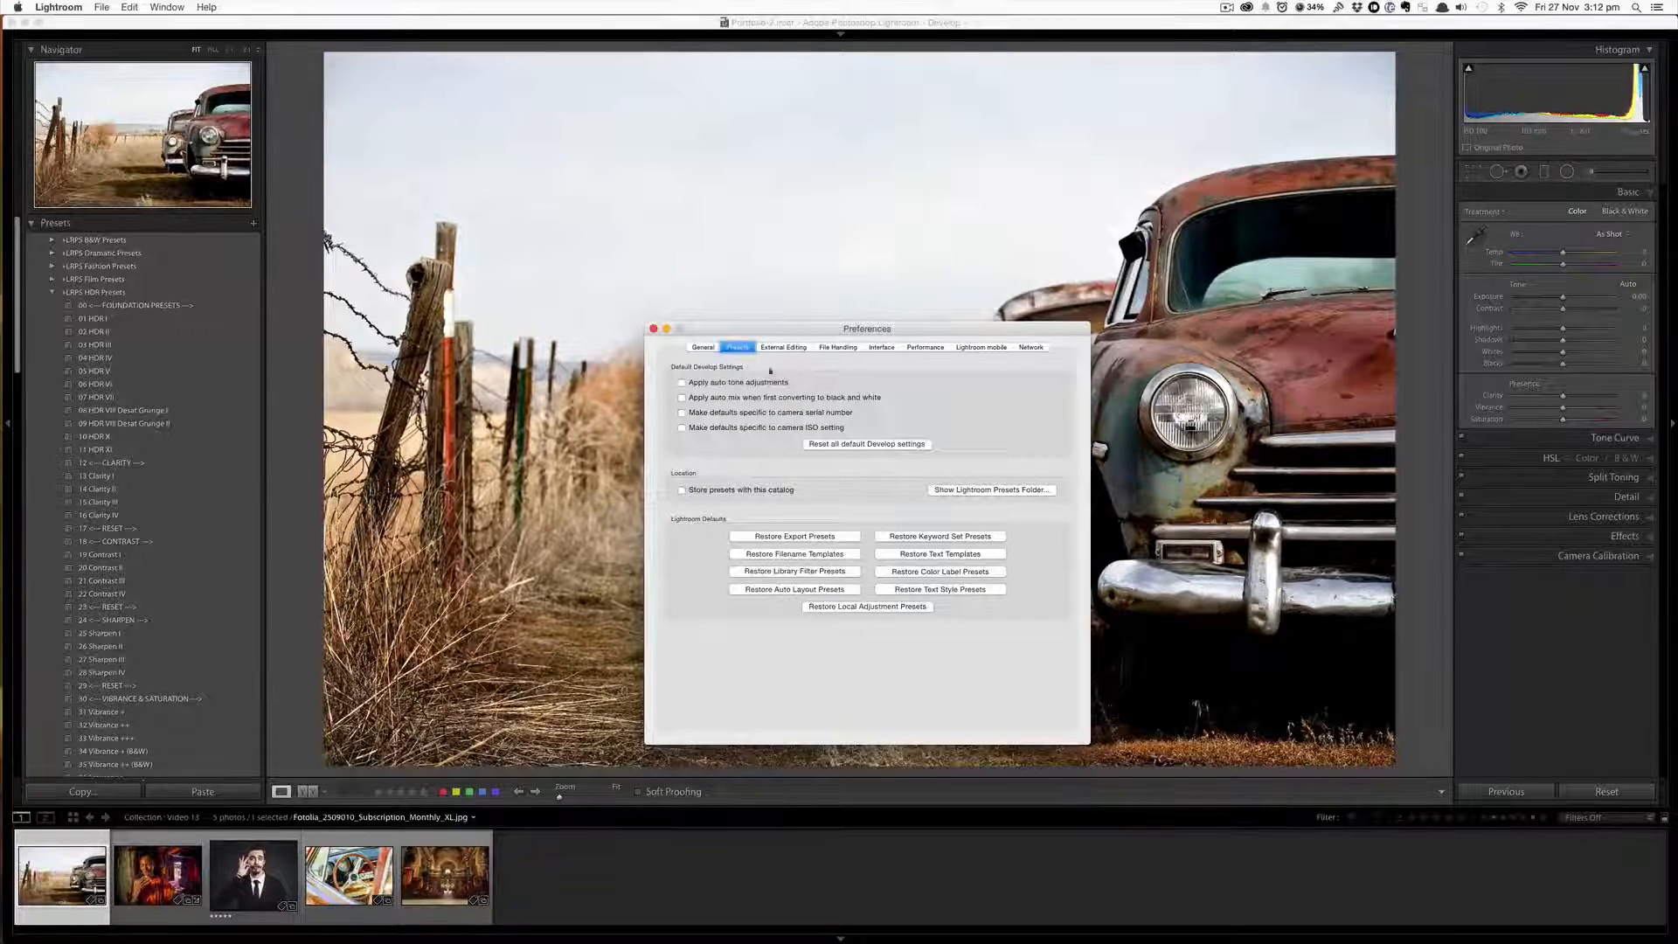
pyautogui.click(969, 492)
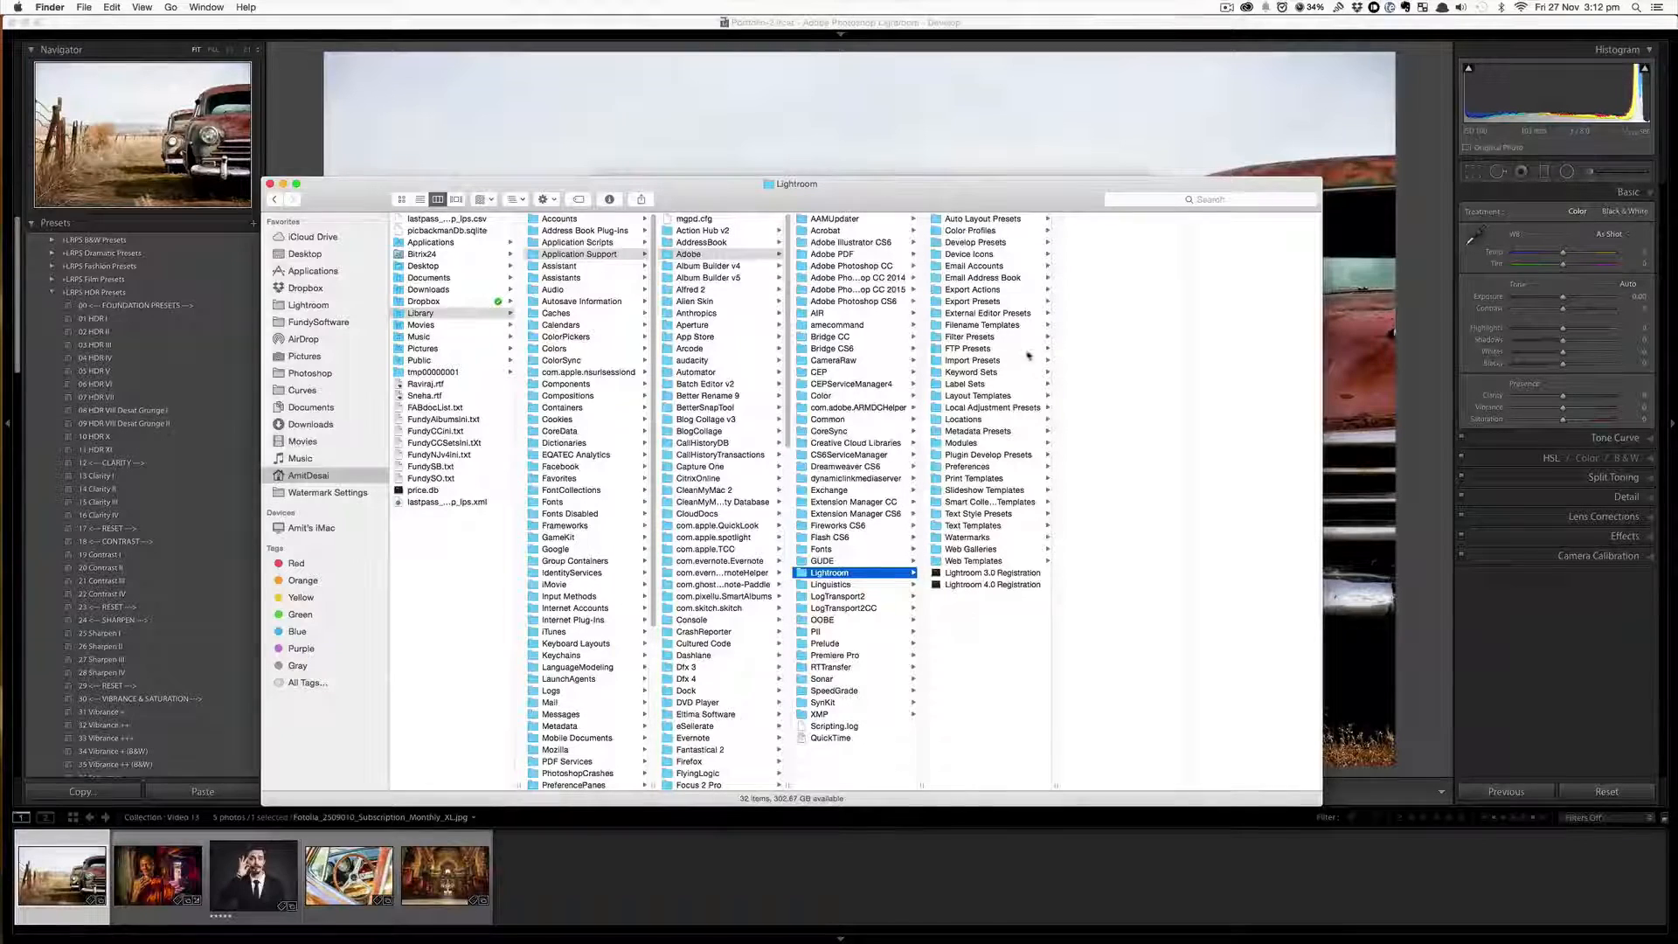
# - Paste the copied +LRPS HDR Presets folder into Lightroom's Develop Presets folder
pyautogui.click(999, 244)
pyautogui.click(1000, 244)
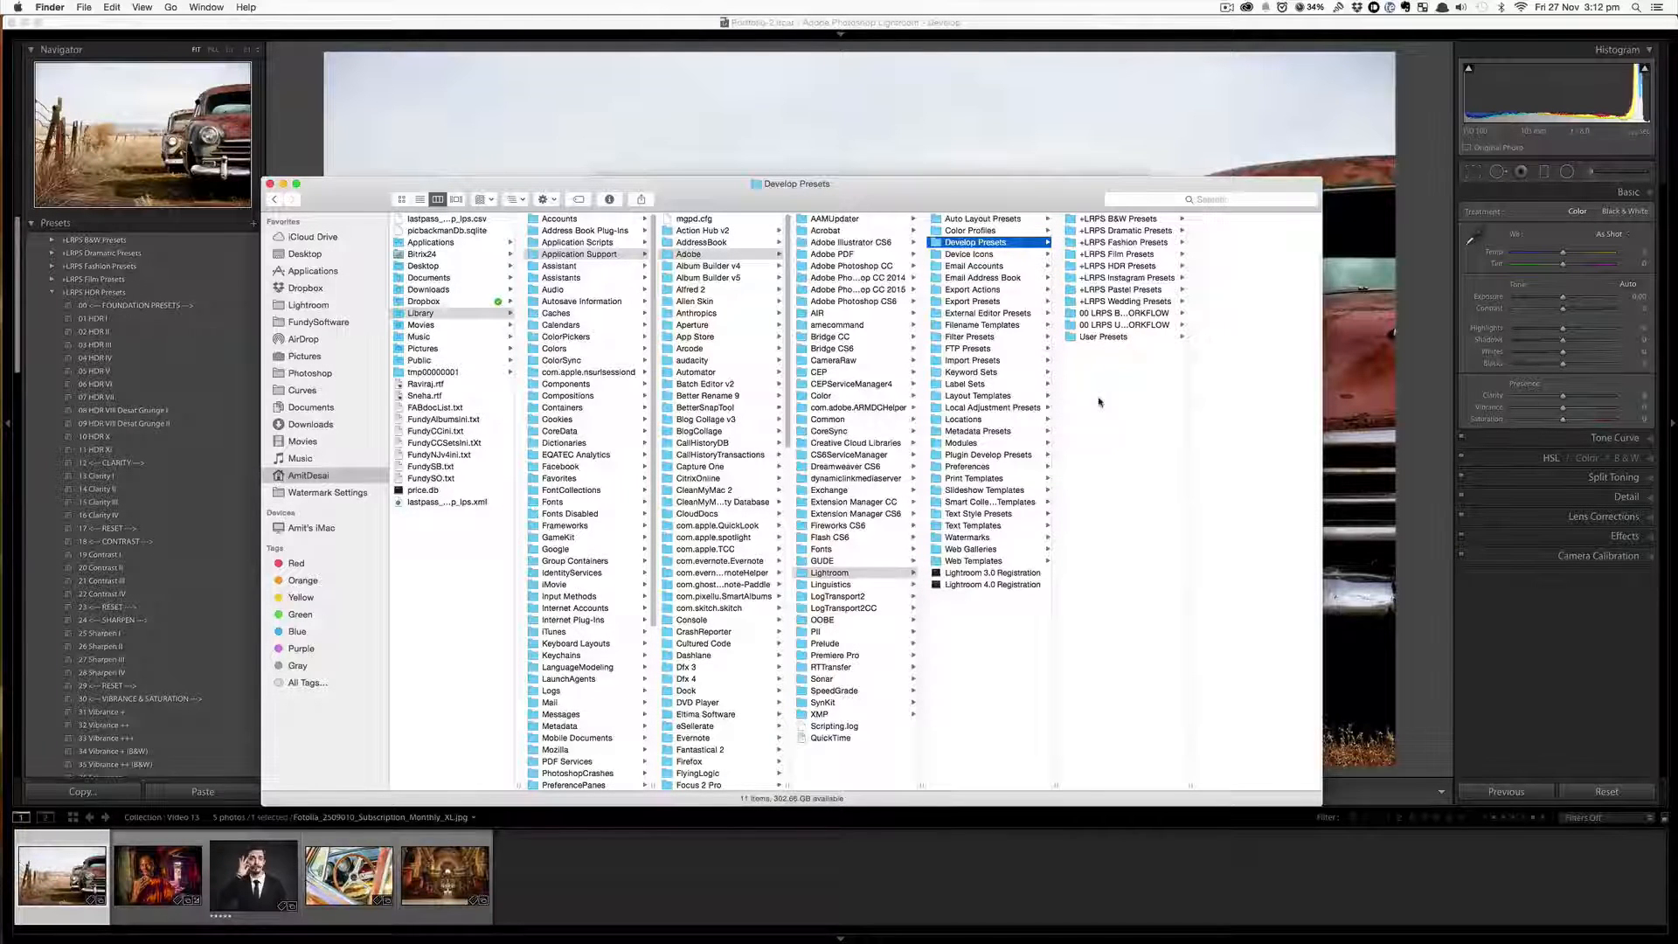
pyautogui.rightClick(1099, 402)
pyautogui.rightClick(1100, 402)
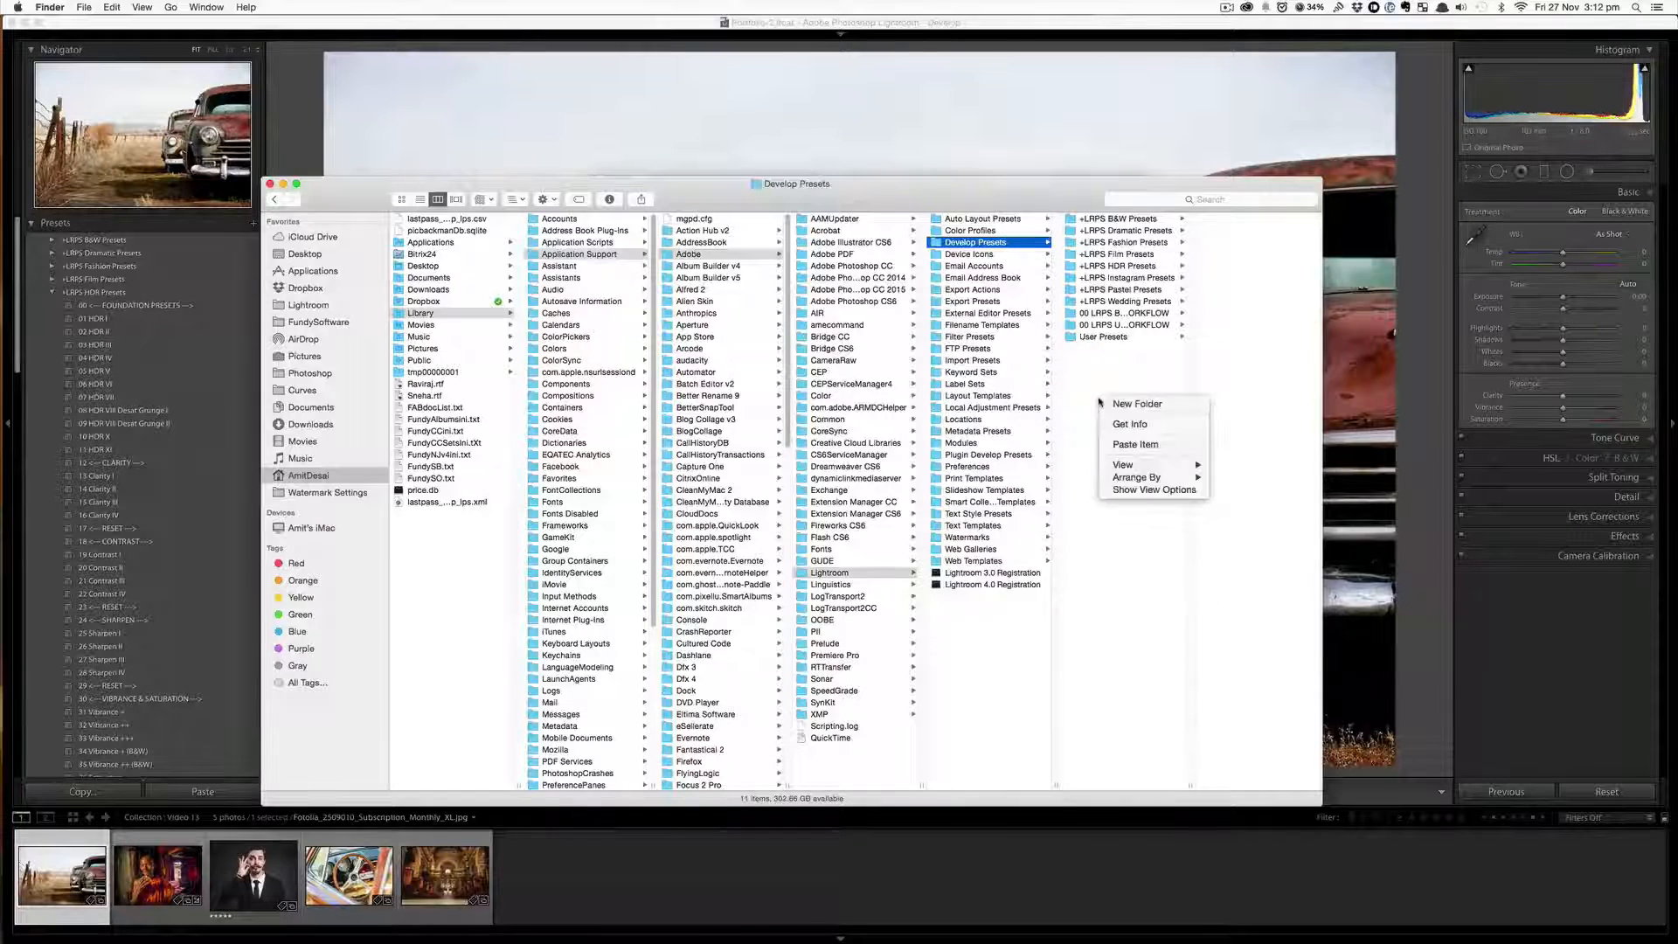
pyautogui.click(1129, 446)
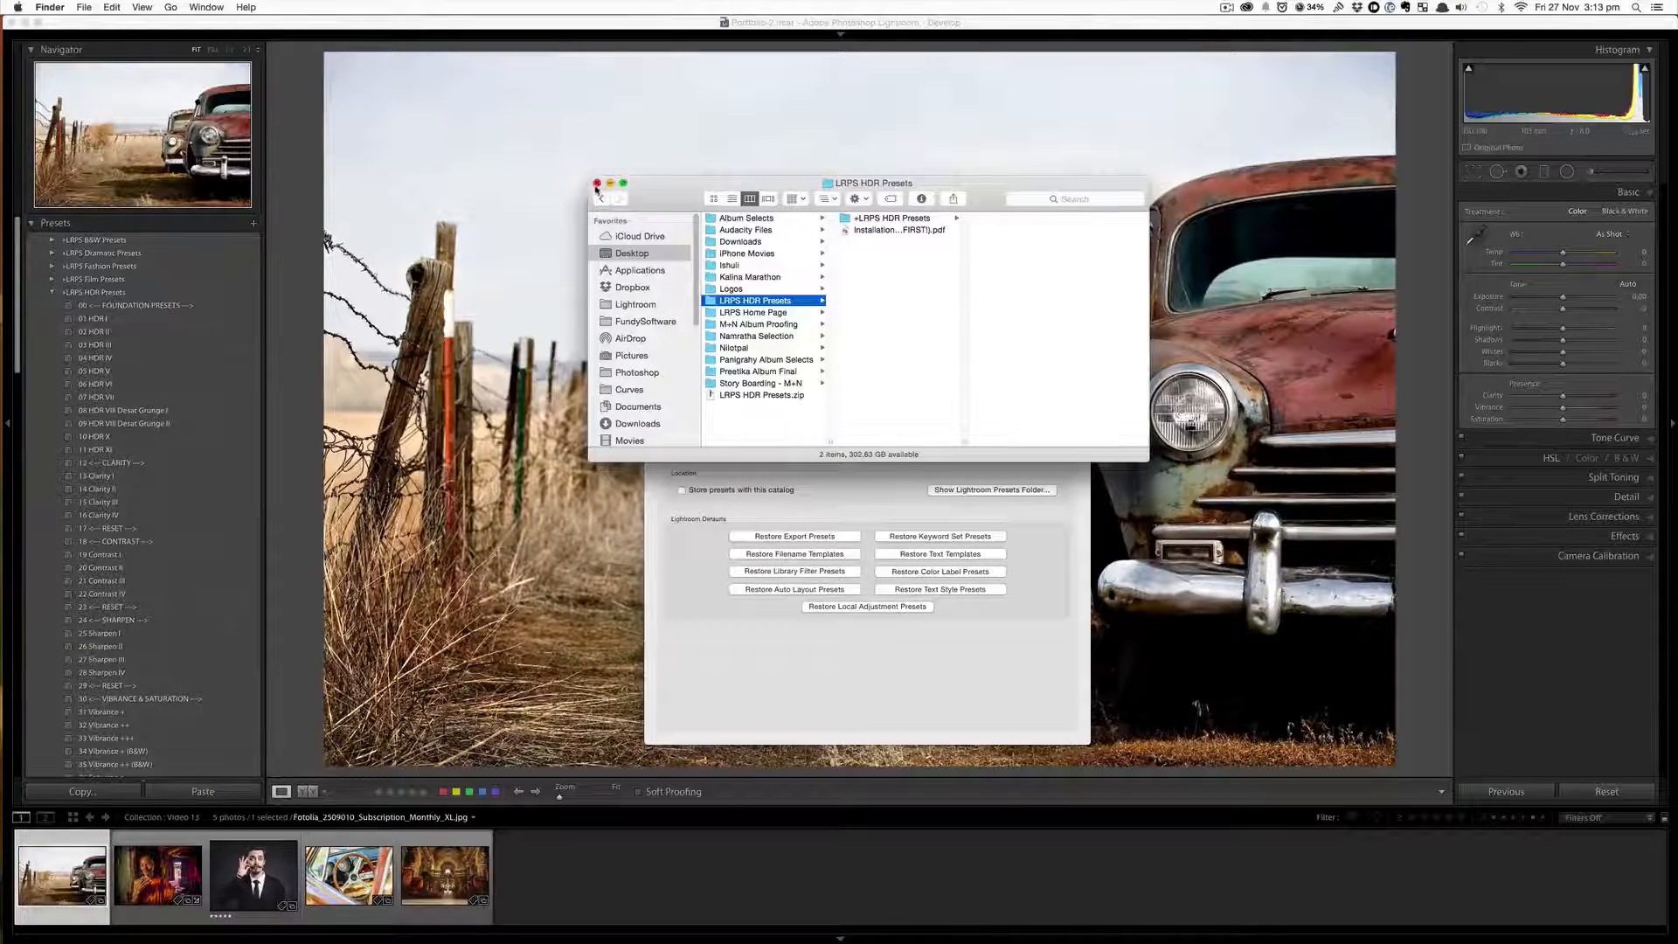
# - Close the LRPS HDR Presets folder window and the preferences dialog, and return to the Lightroom Develop window
pyautogui.click(597, 184)
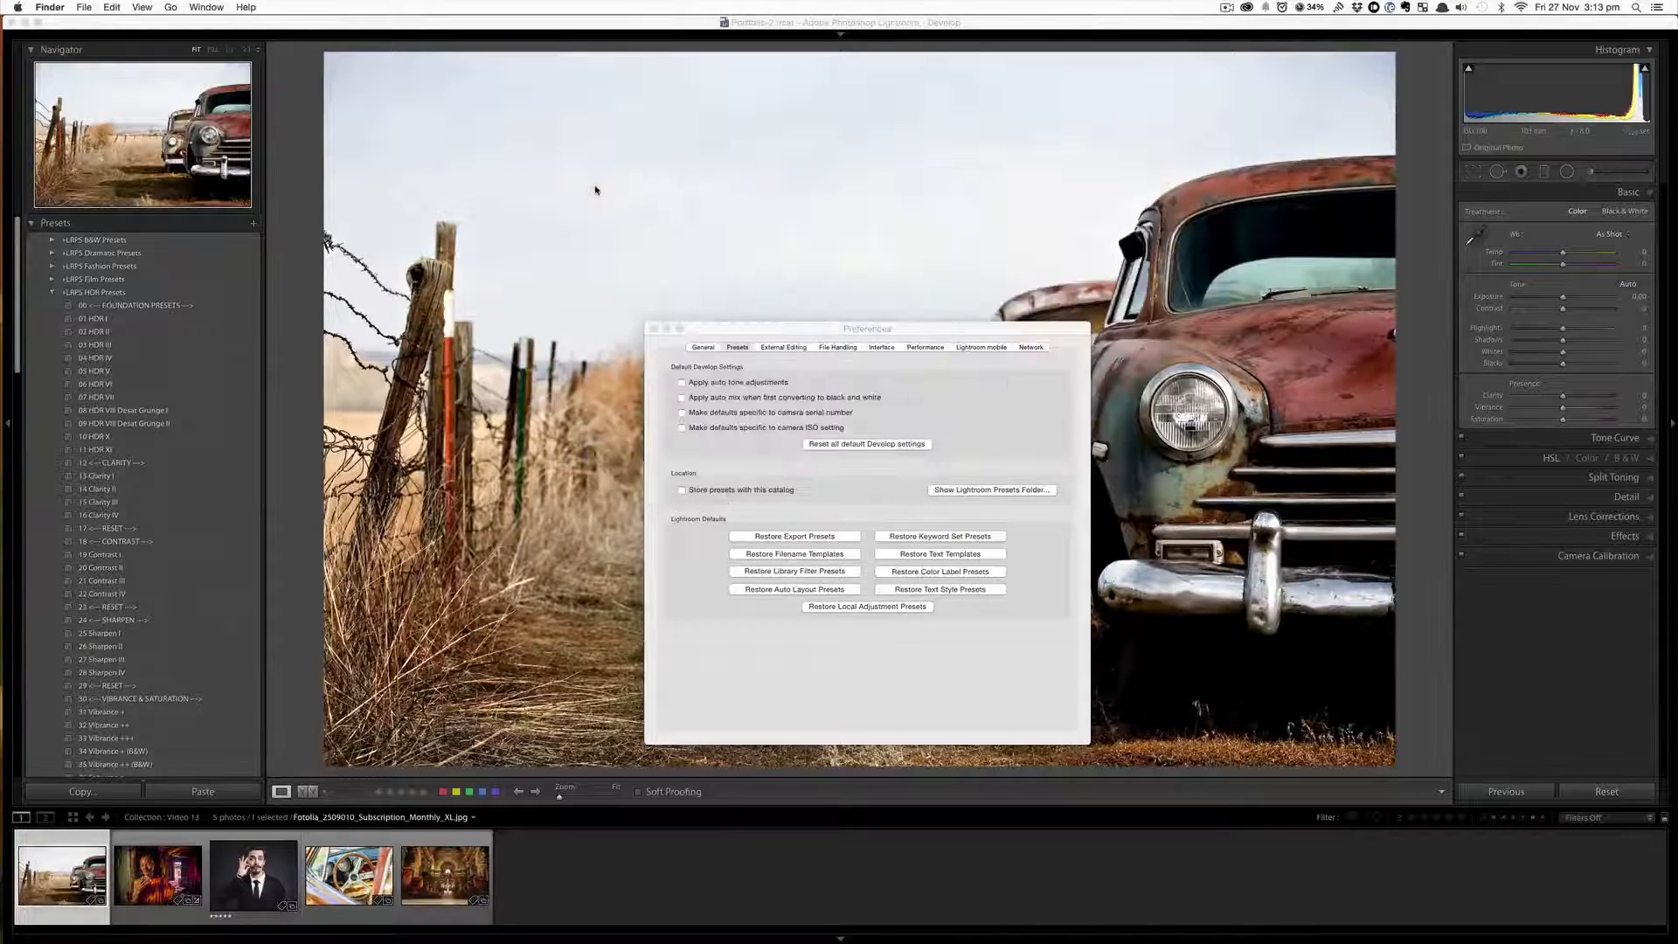
pyautogui.click(653, 330)
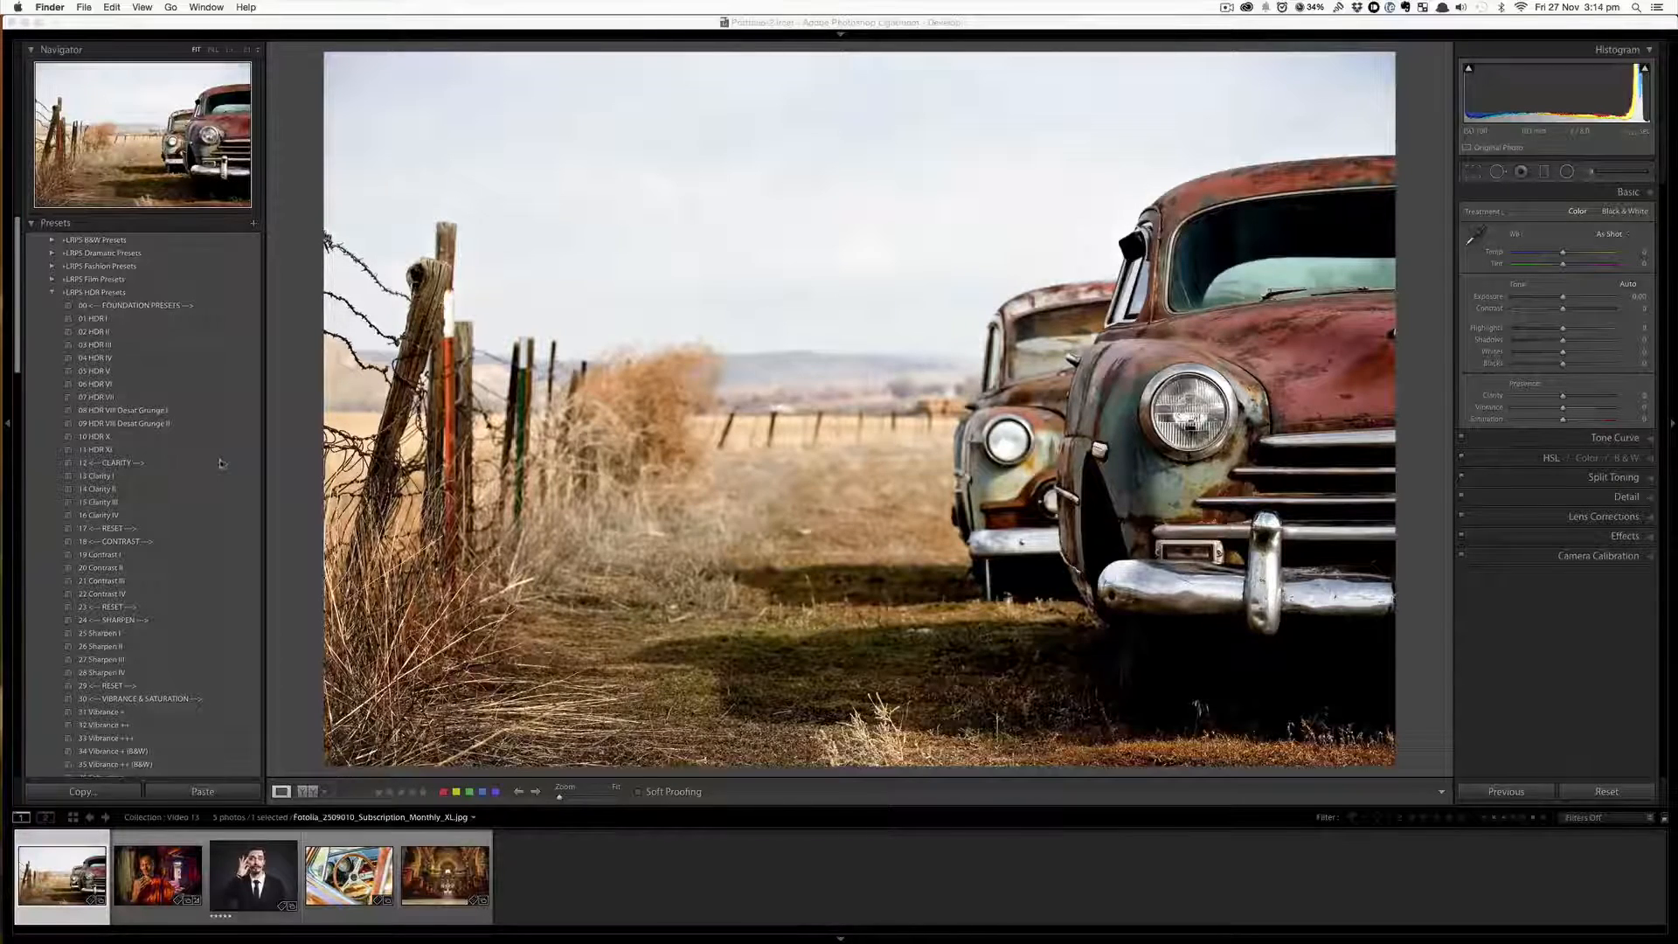
pyautogui.click(66, 23)
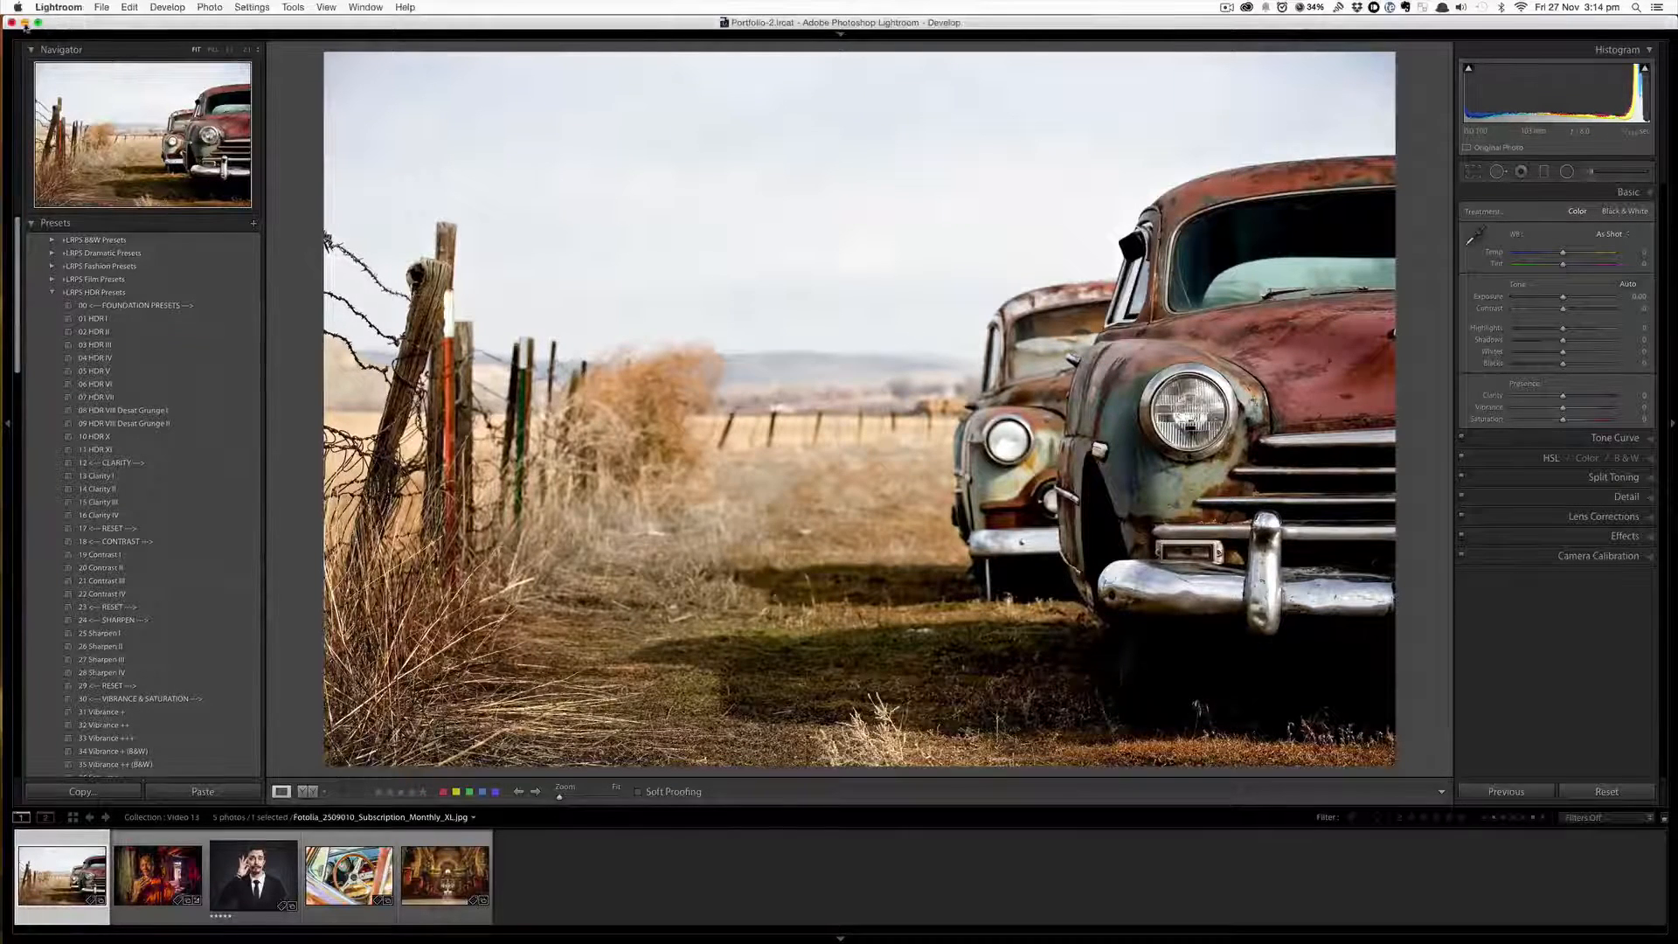
# - Quit Lightroom and relaunch it so the newly copied presets are loaded
pyautogui.click(68, 10)
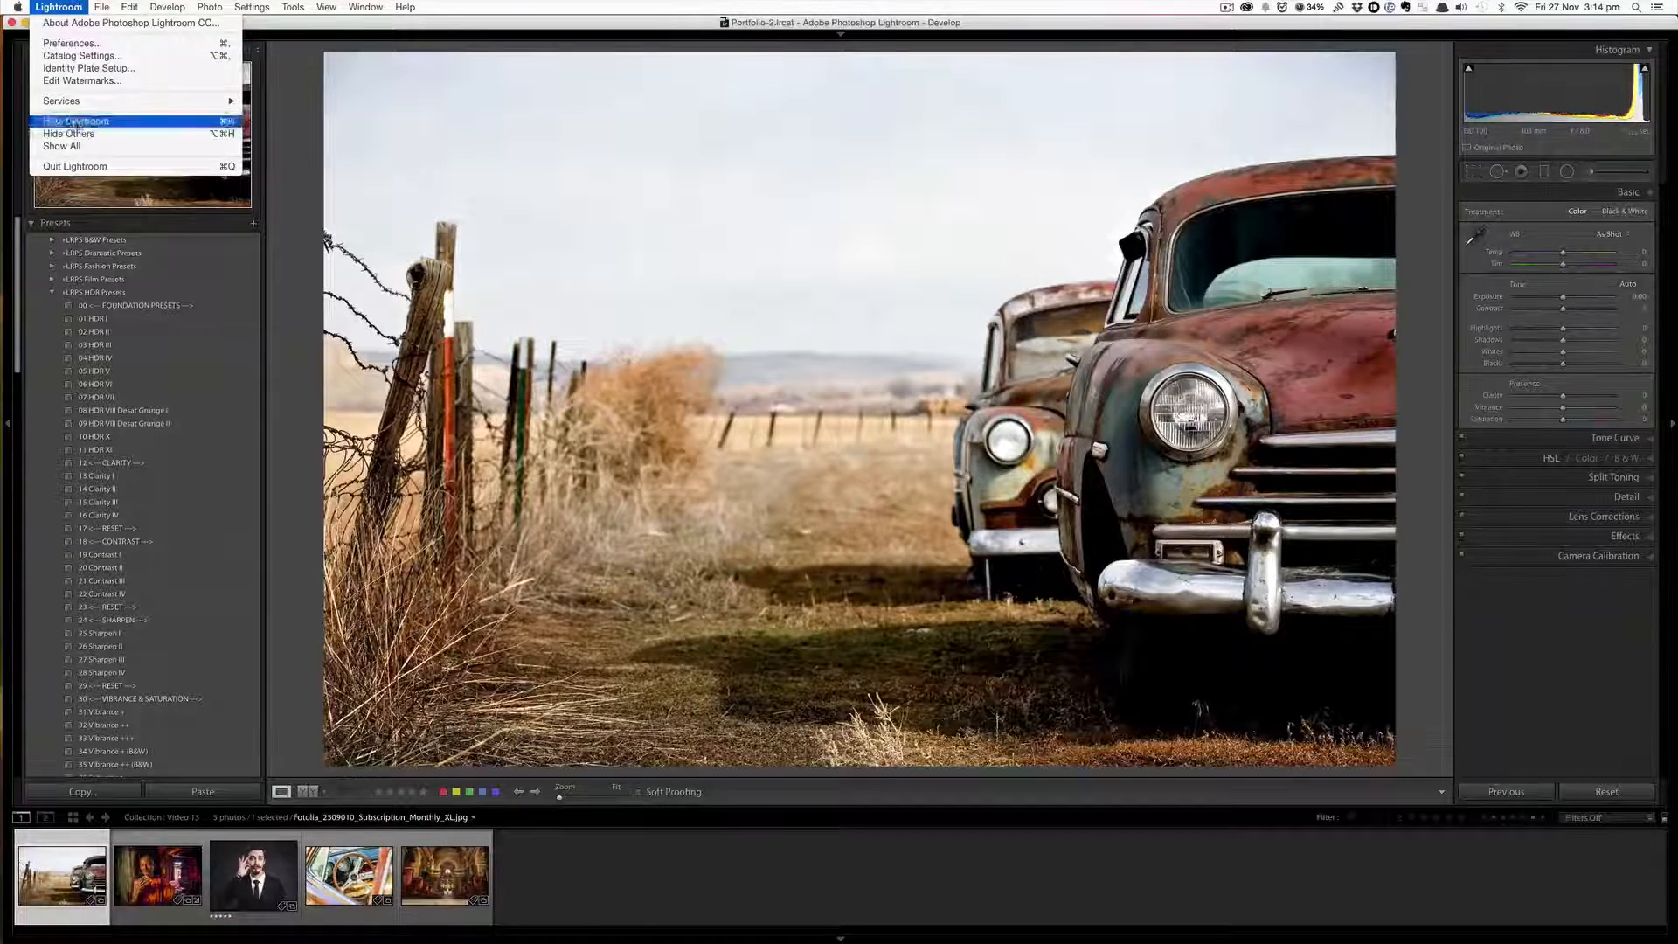
pyautogui.click(74, 166)
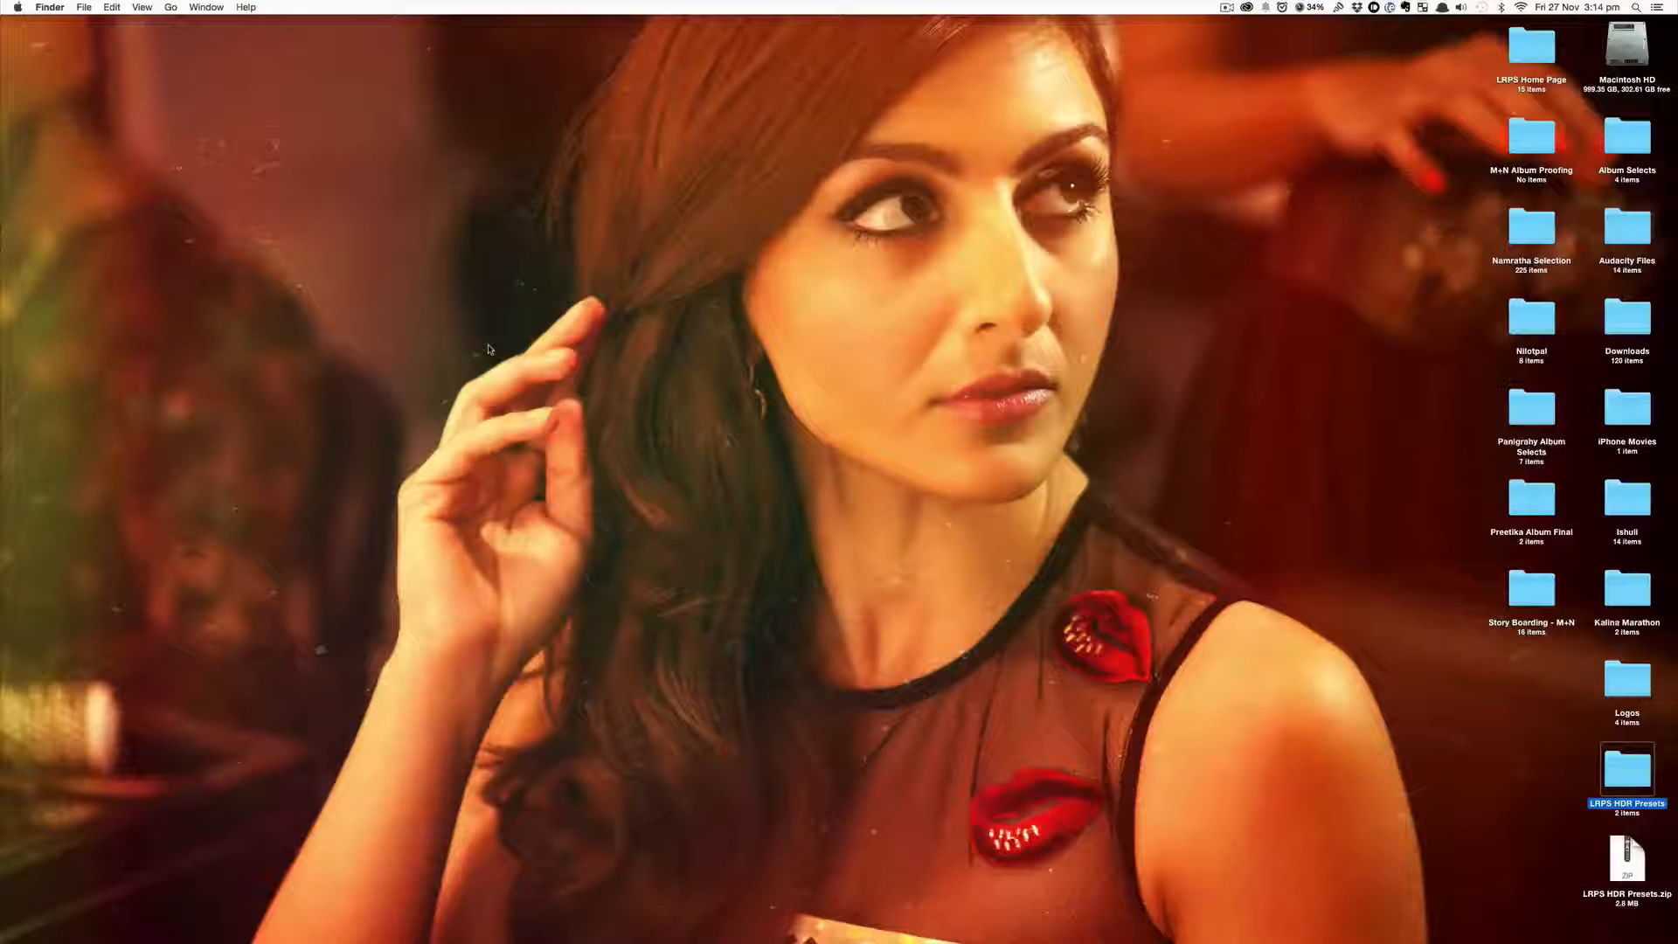
pyautogui.click(546, 352)
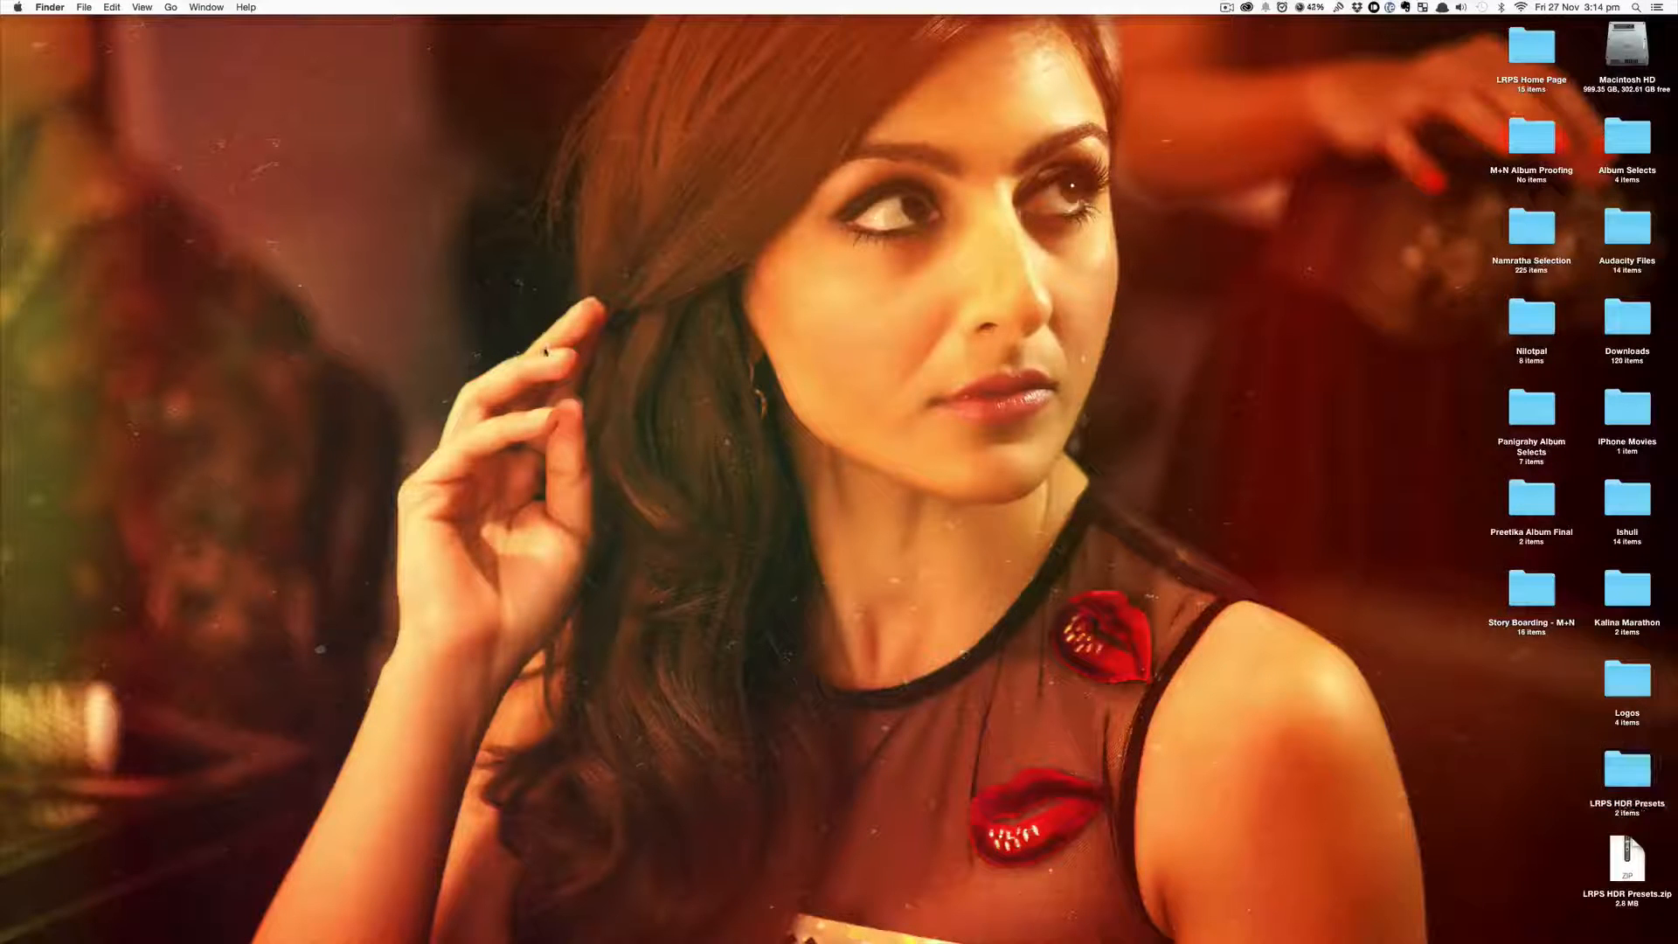
pyautogui.moveTo(6, 368)
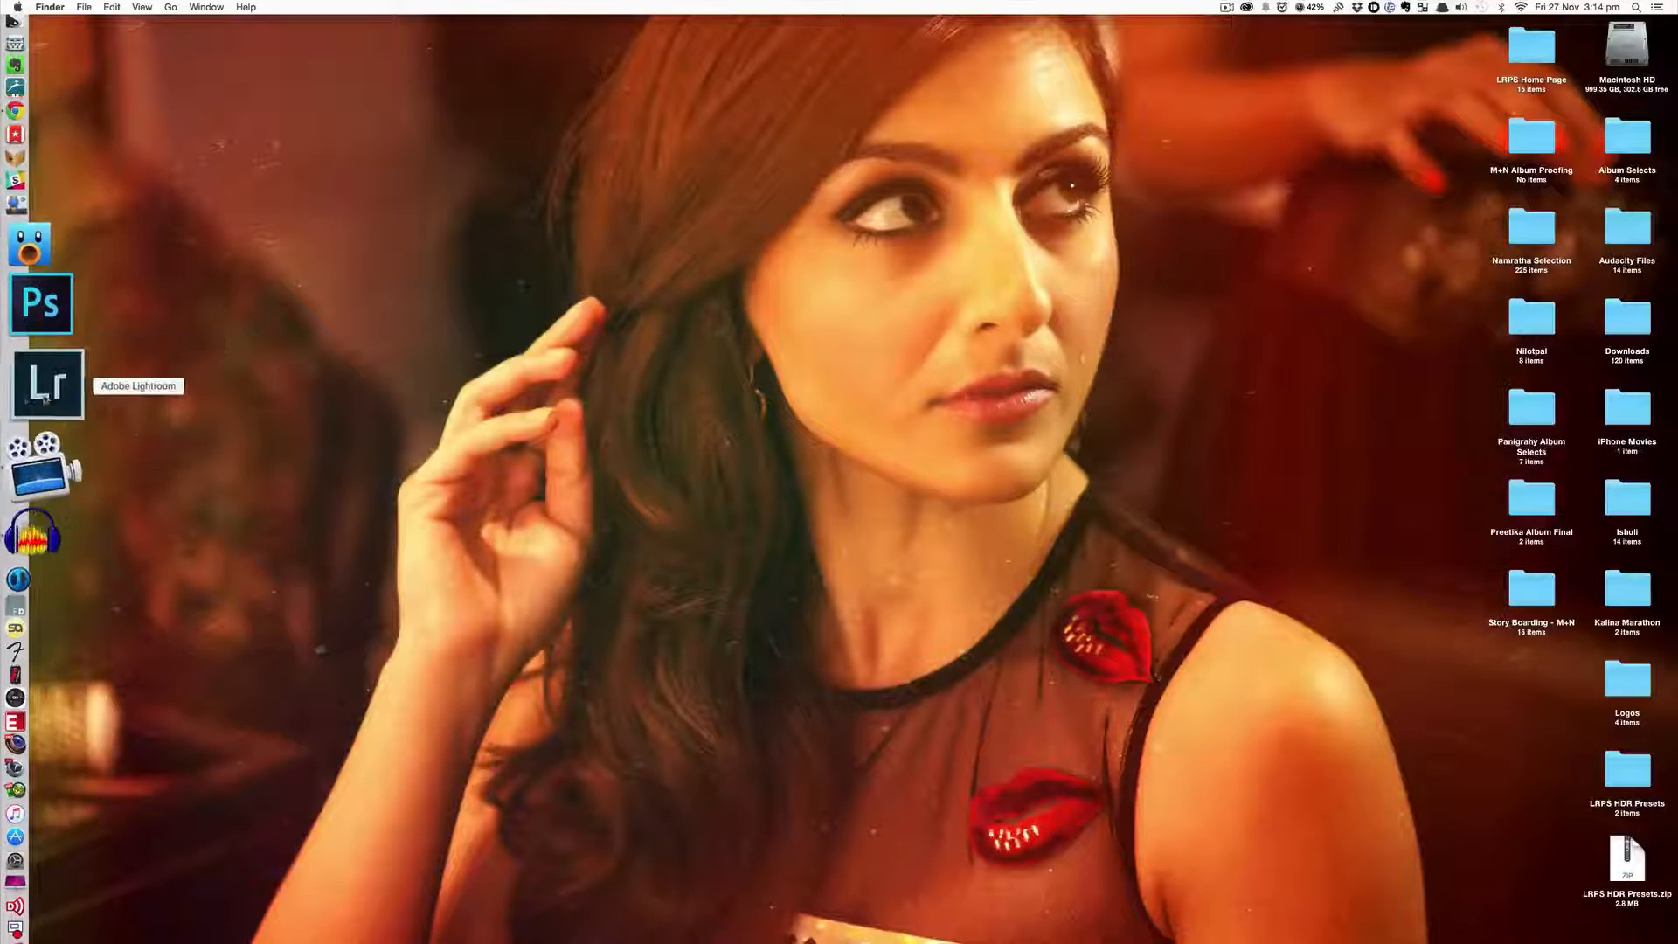
pyautogui.click(45, 385)
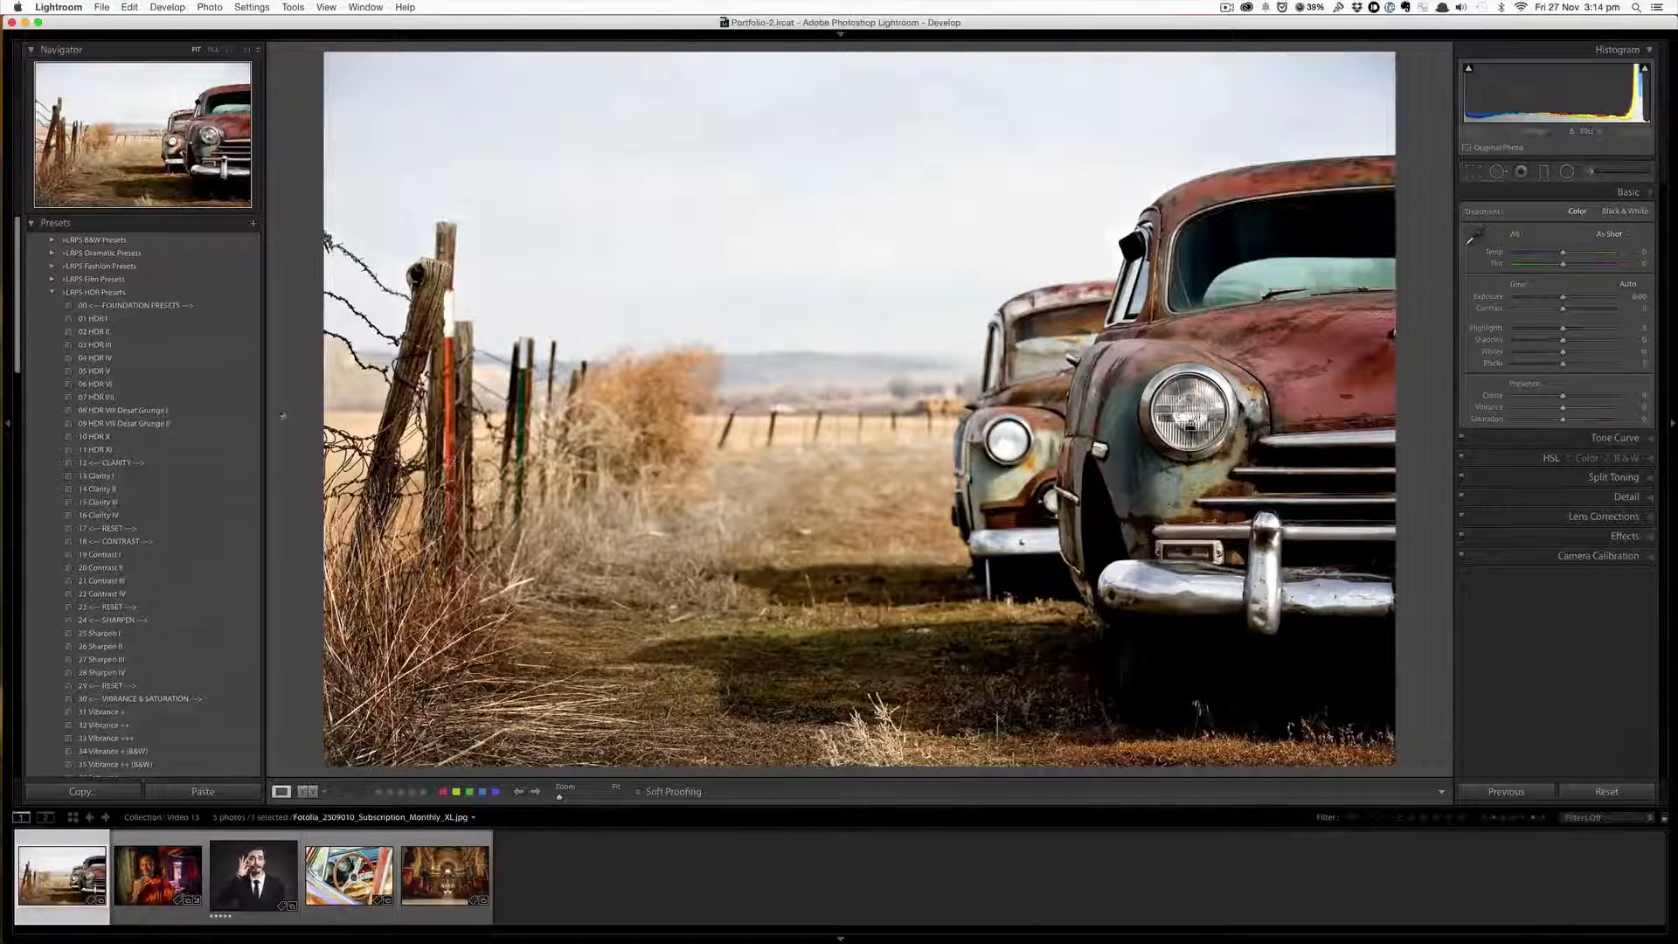
# - Collapse and re-expand the +LRPS HDR Presets folder in the Develop presets list
pyautogui.click(67, 296)
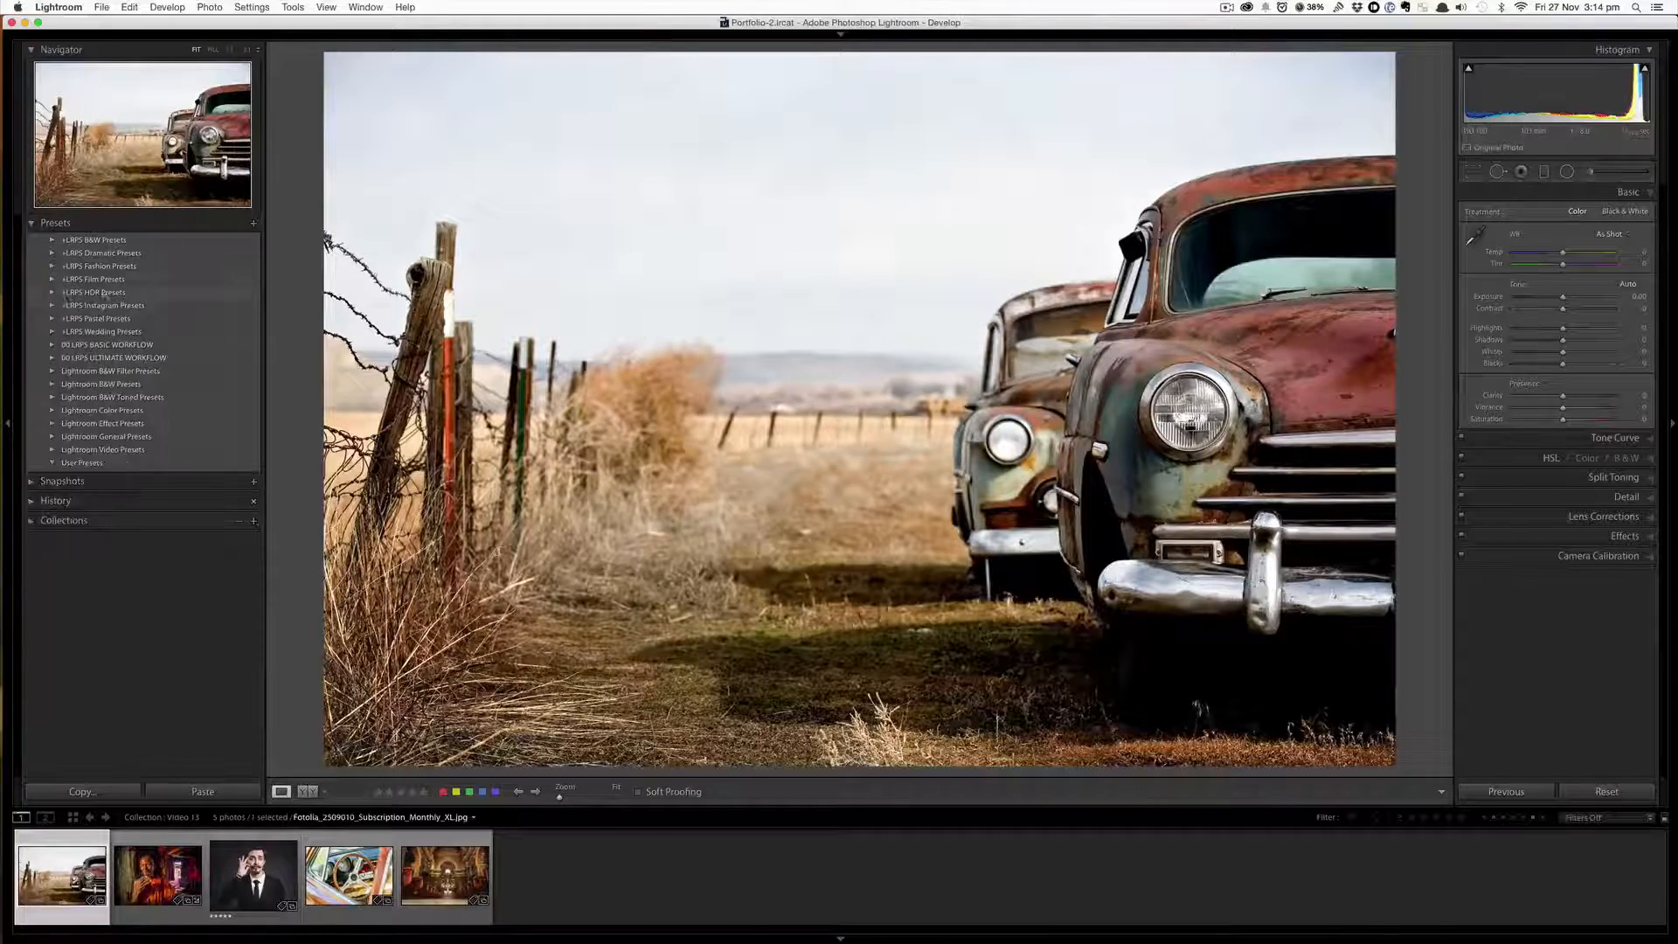
pyautogui.click(51, 296)
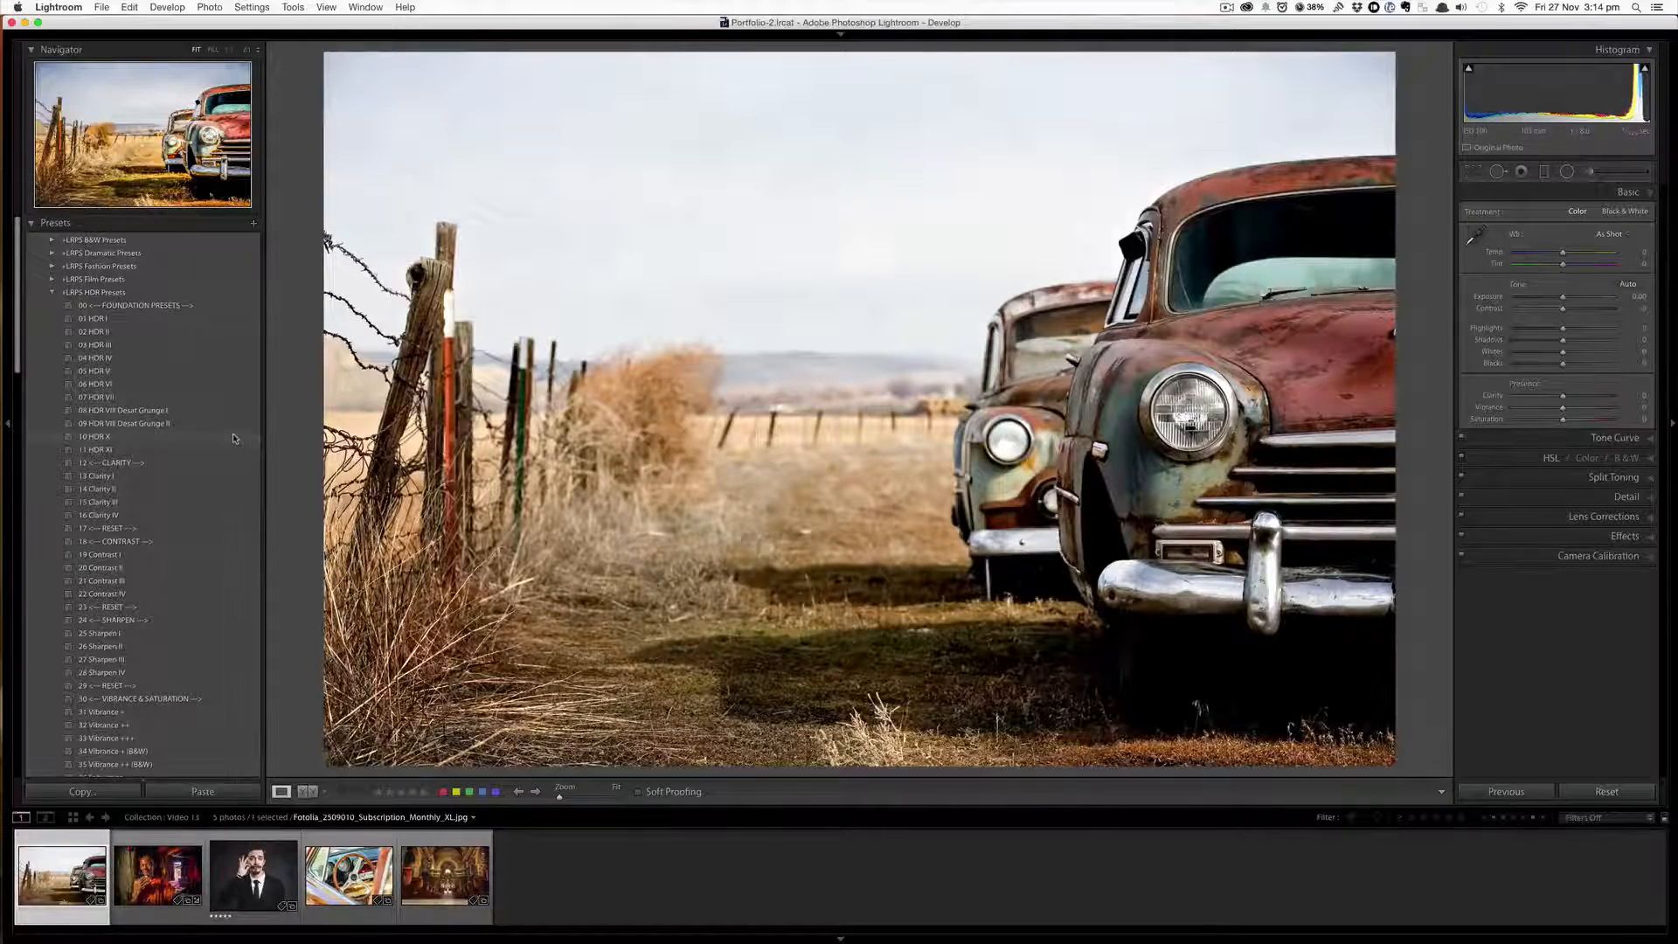
pyautogui.click(53, 293)
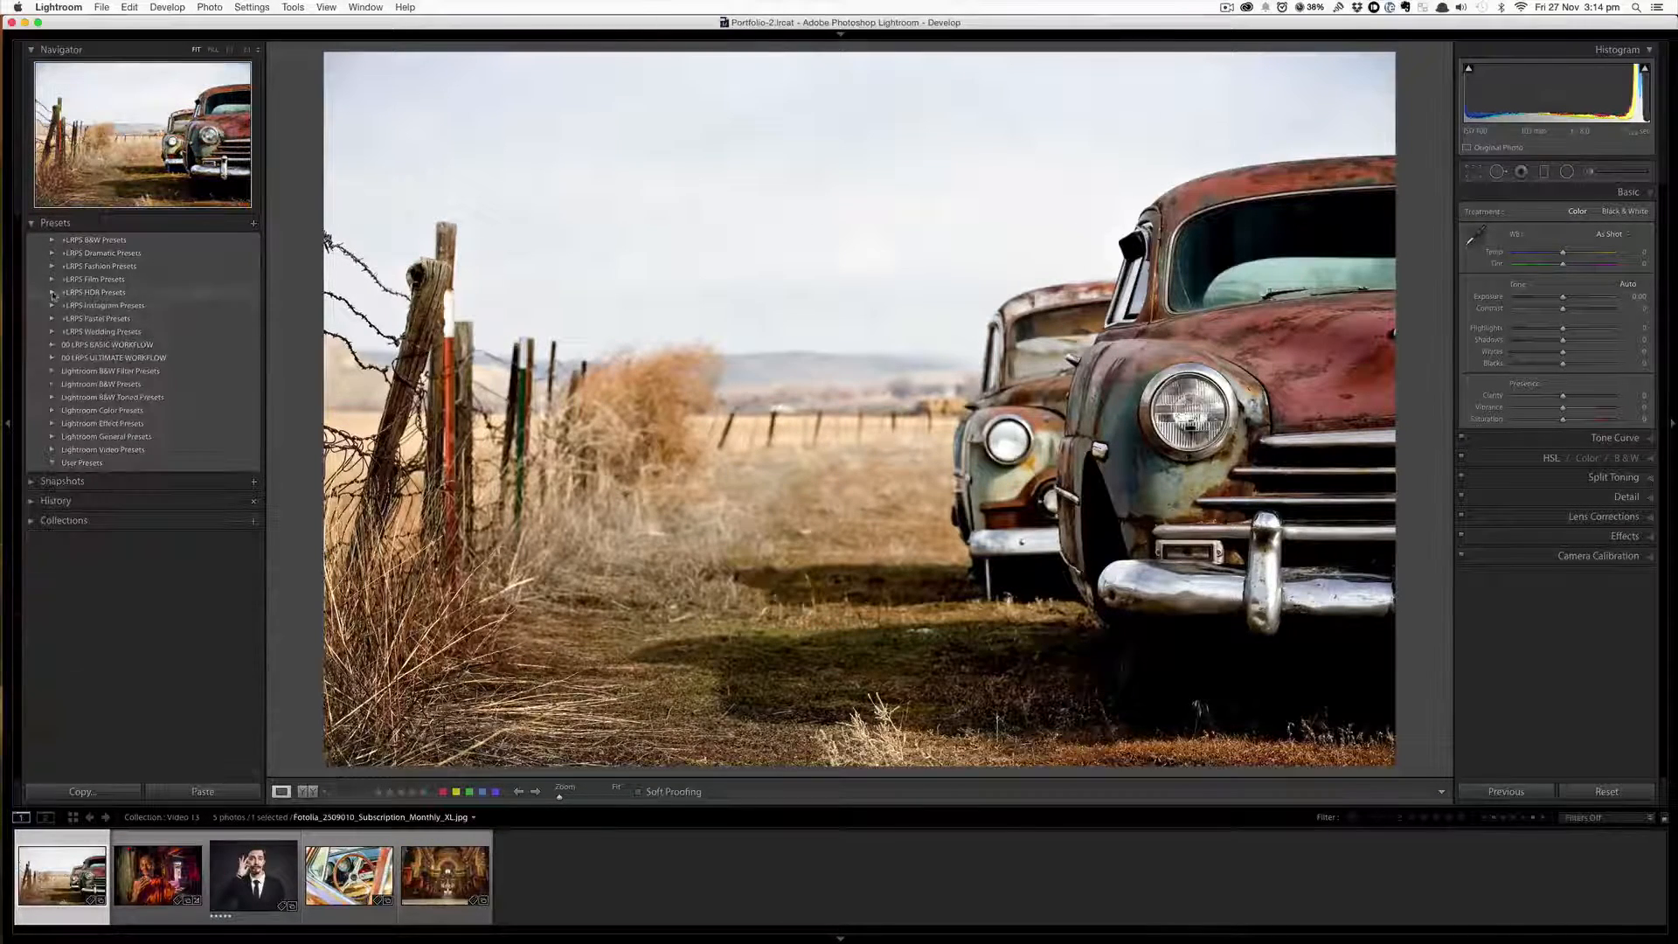
pyautogui.click(52, 293)
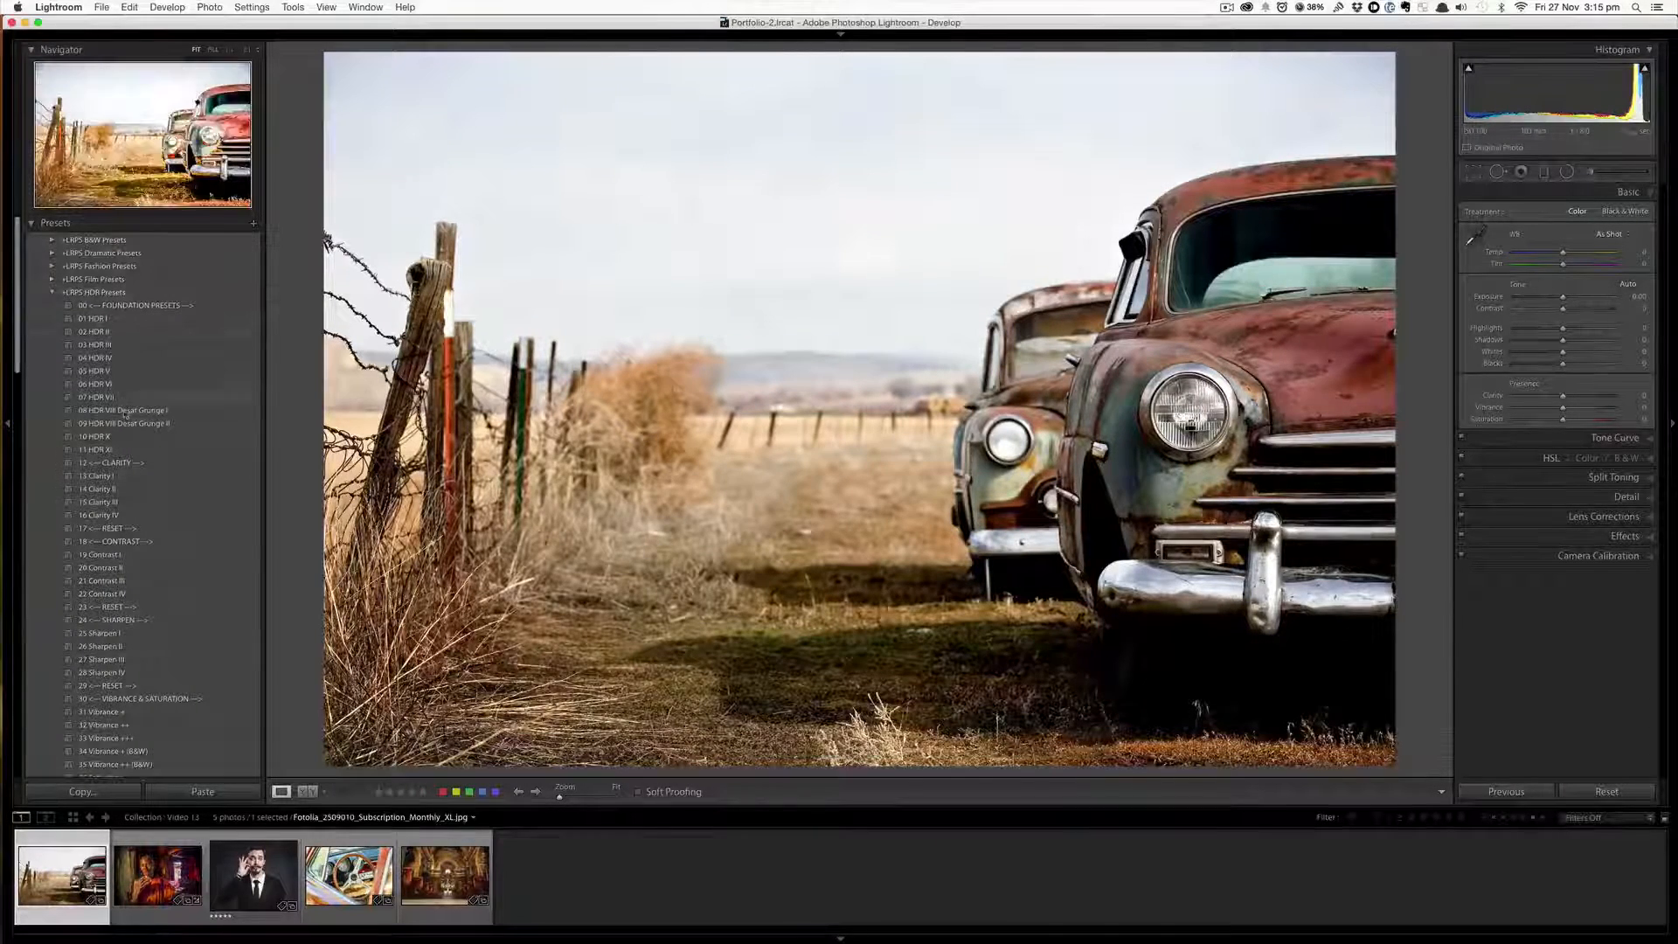
# - Look through the LRPS HDR preset categories, from the foundation presets through stylizations and haze to smart contrast
pyautogui.scroll(-10, 161, 608)
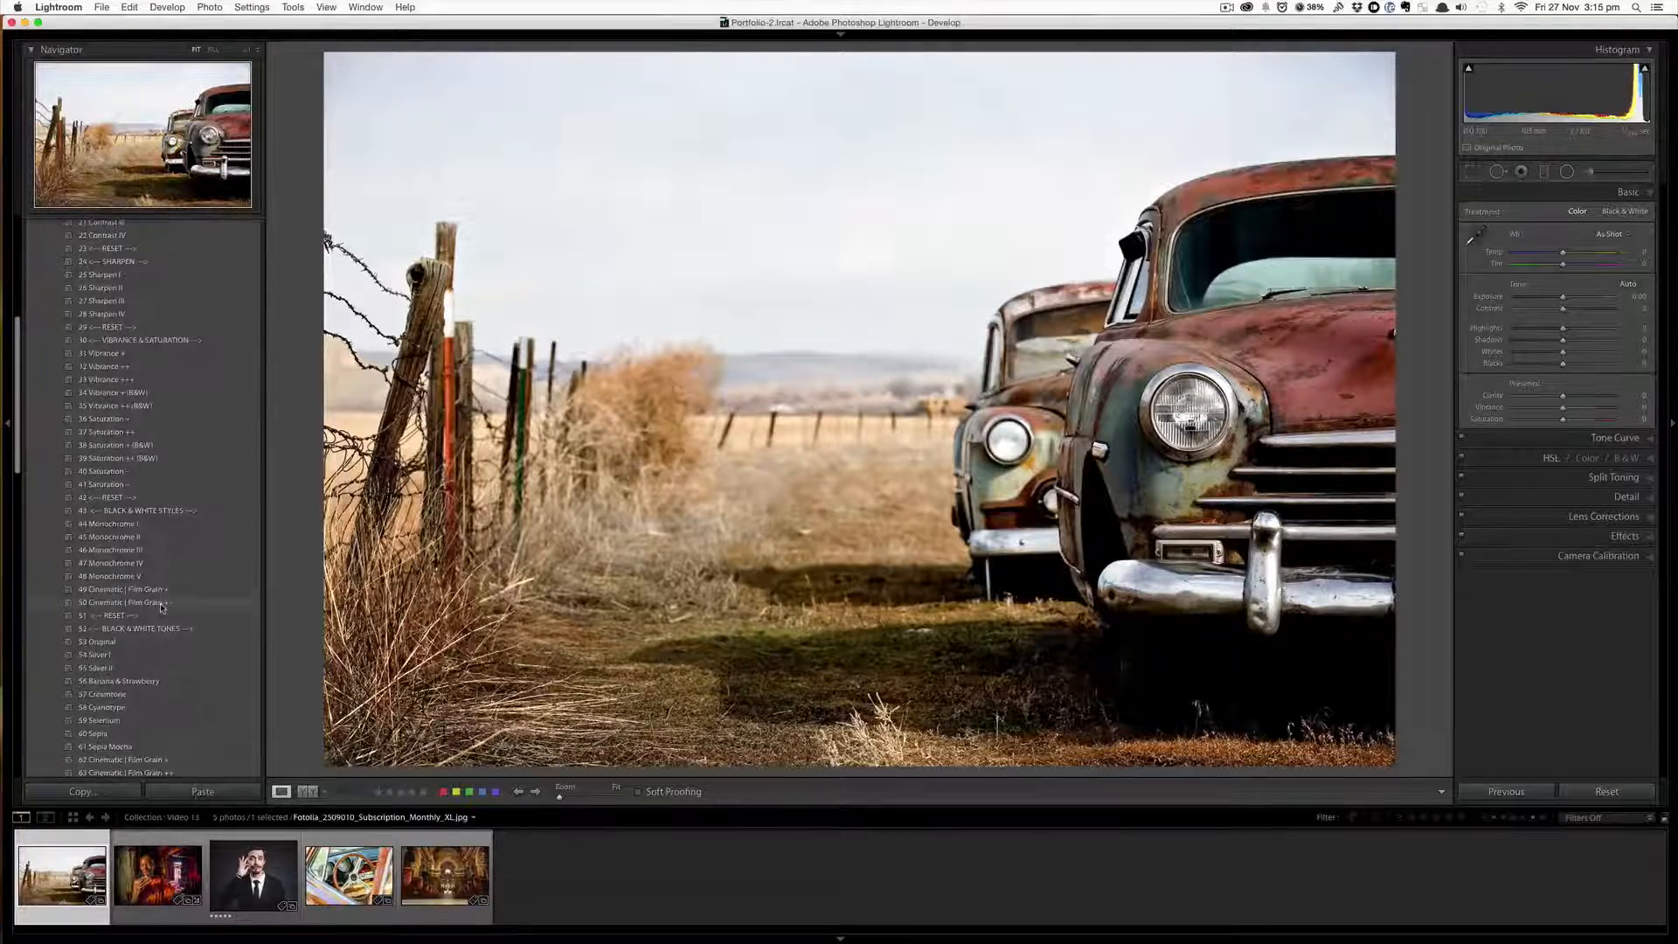
pyautogui.scroll(-4, 161, 608)
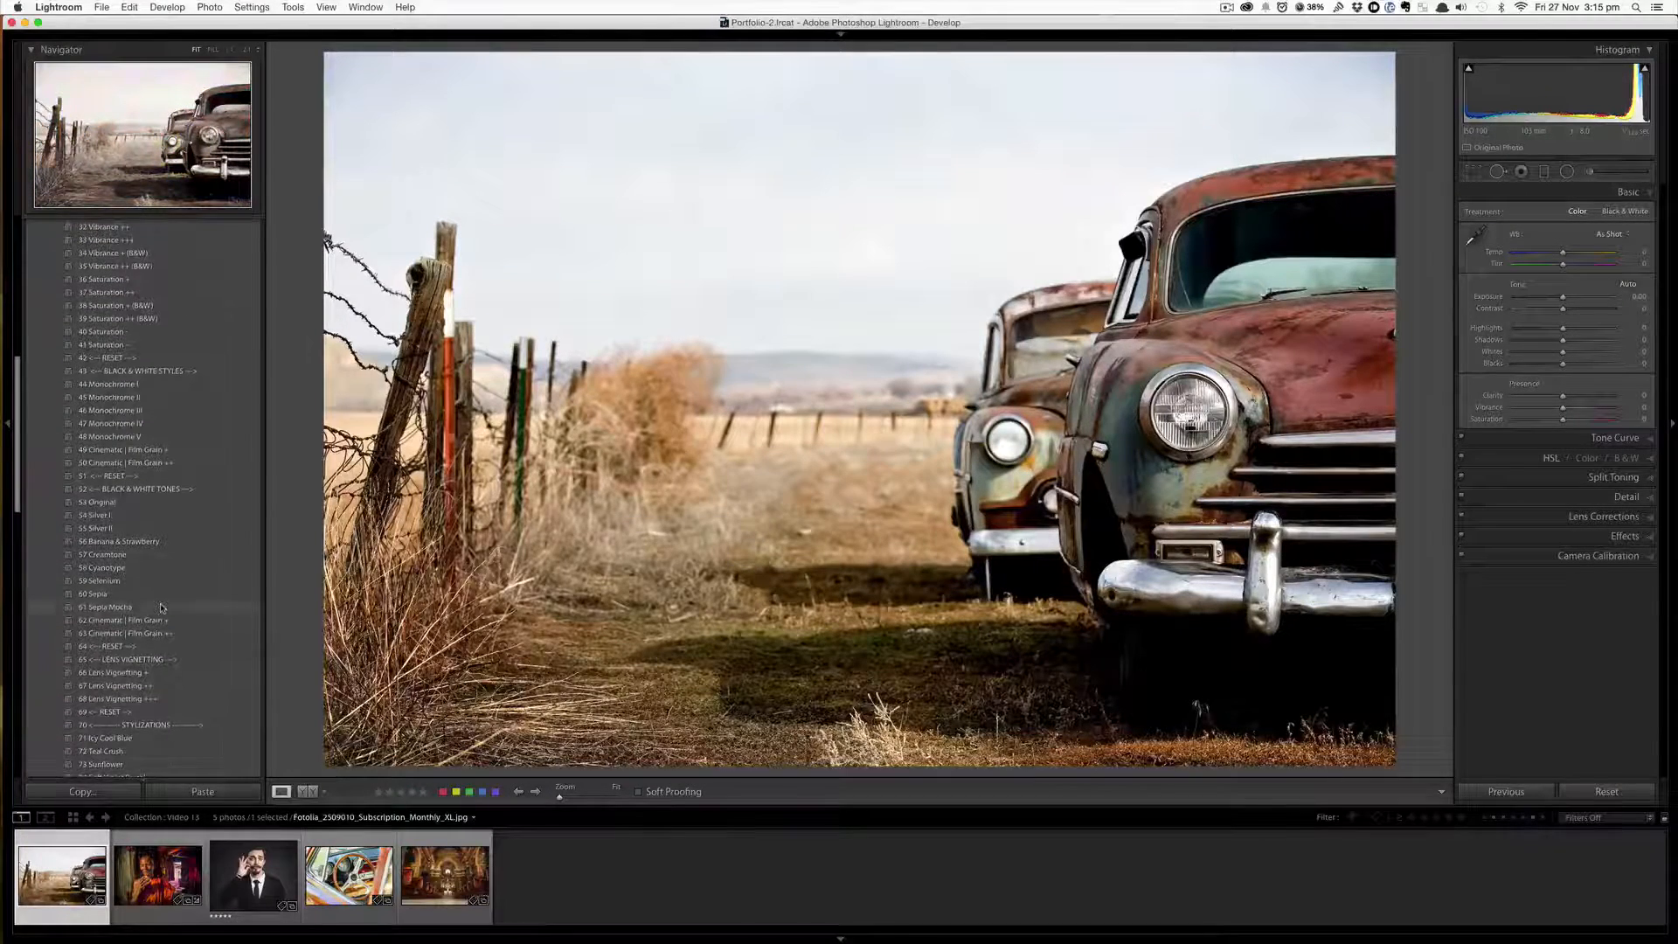
pyautogui.scroll(14, 160, 608)
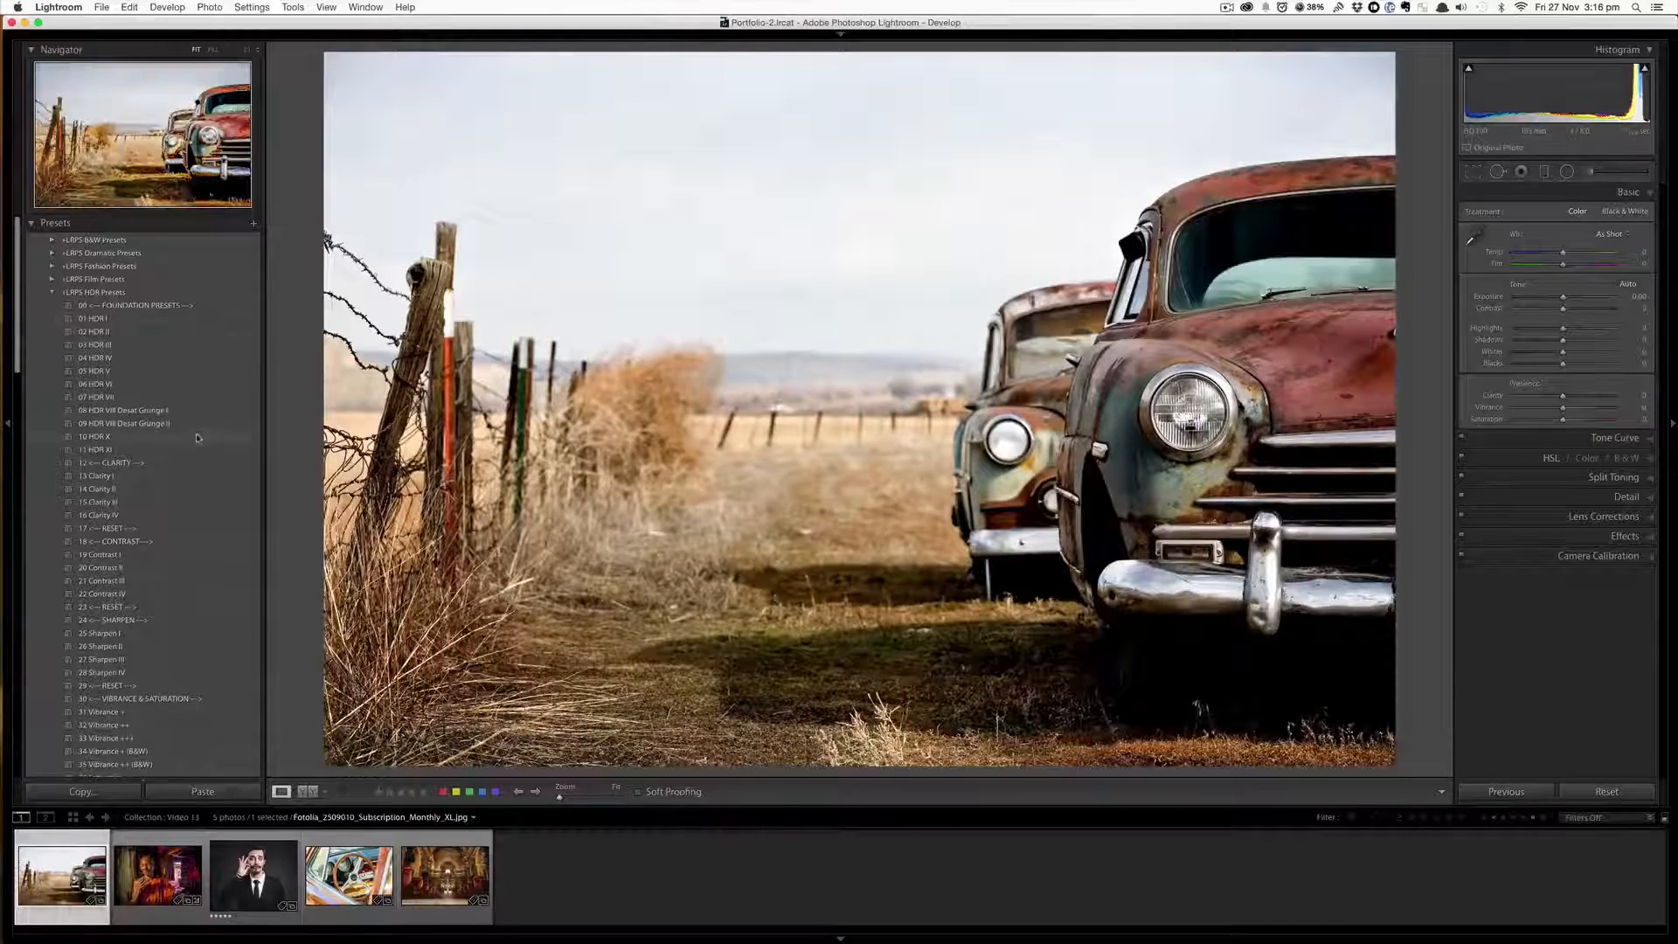
pyautogui.scroll(-1, 197, 442)
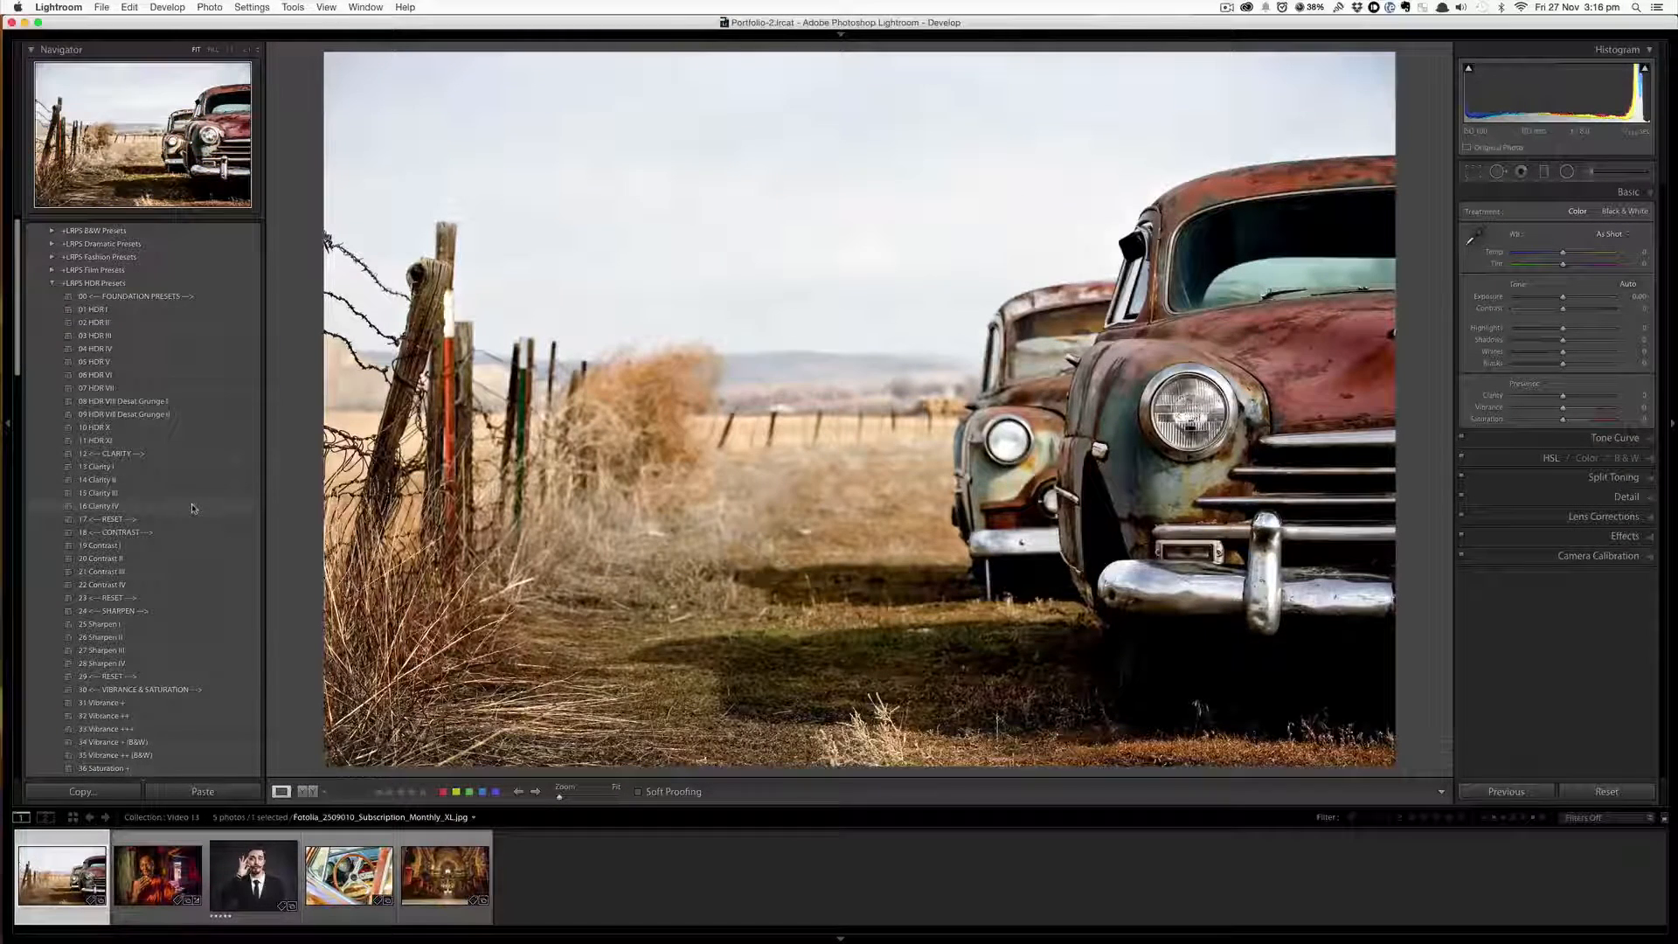
pyautogui.scroll(-3, 188, 505)
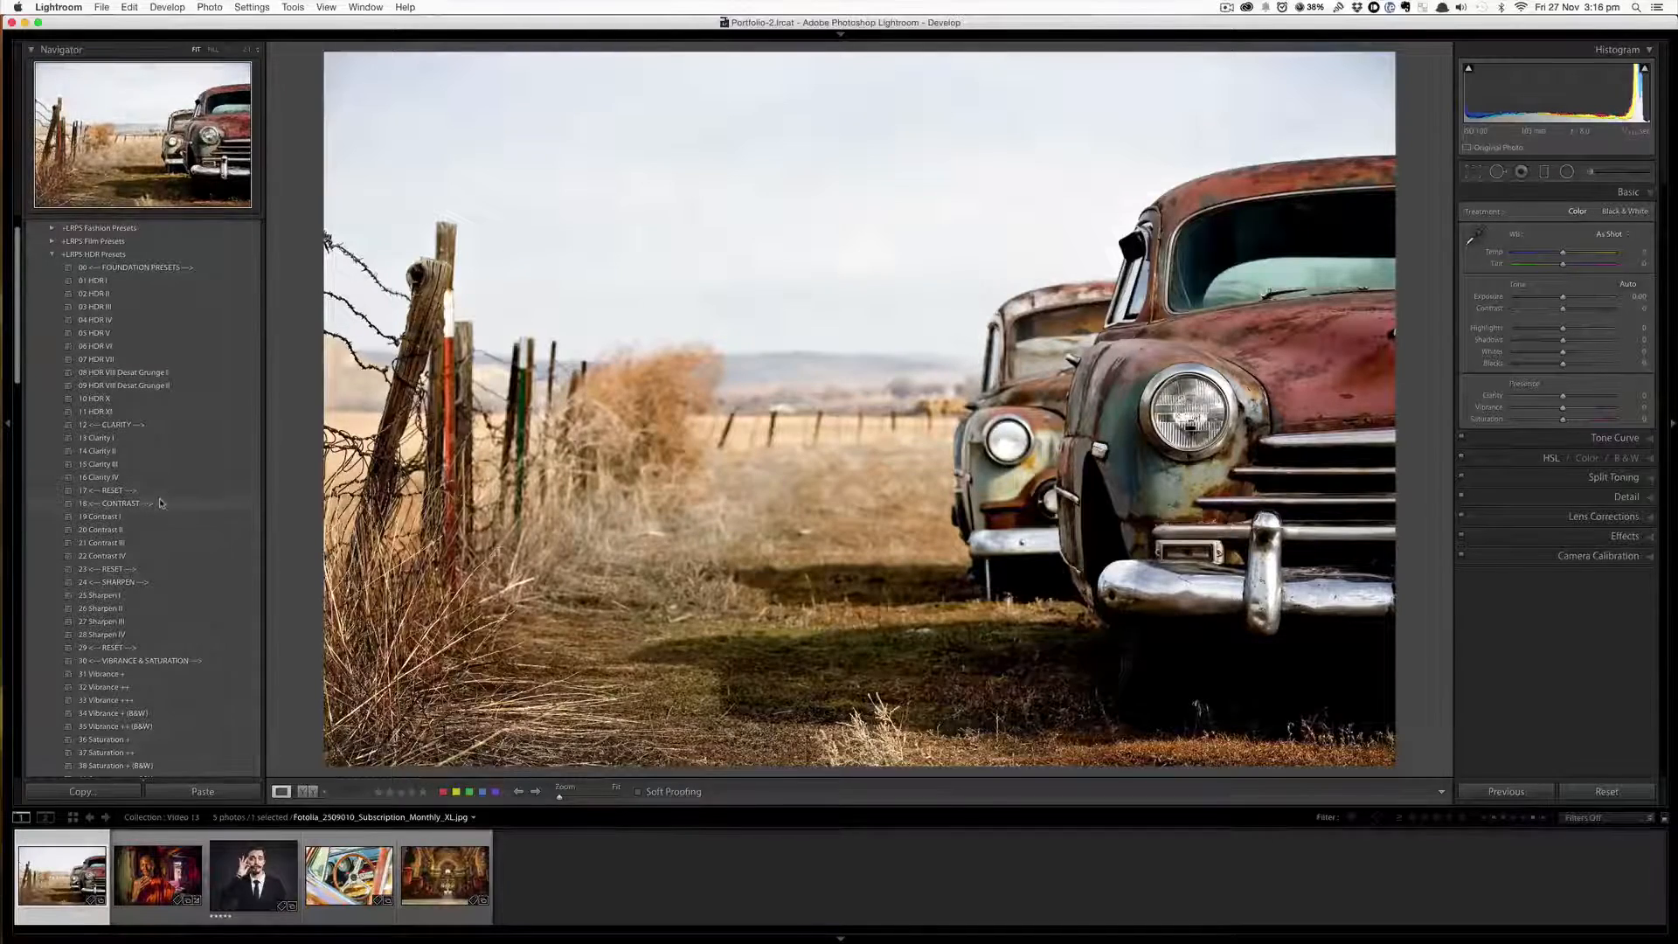
pyautogui.scroll(-1, 169, 551)
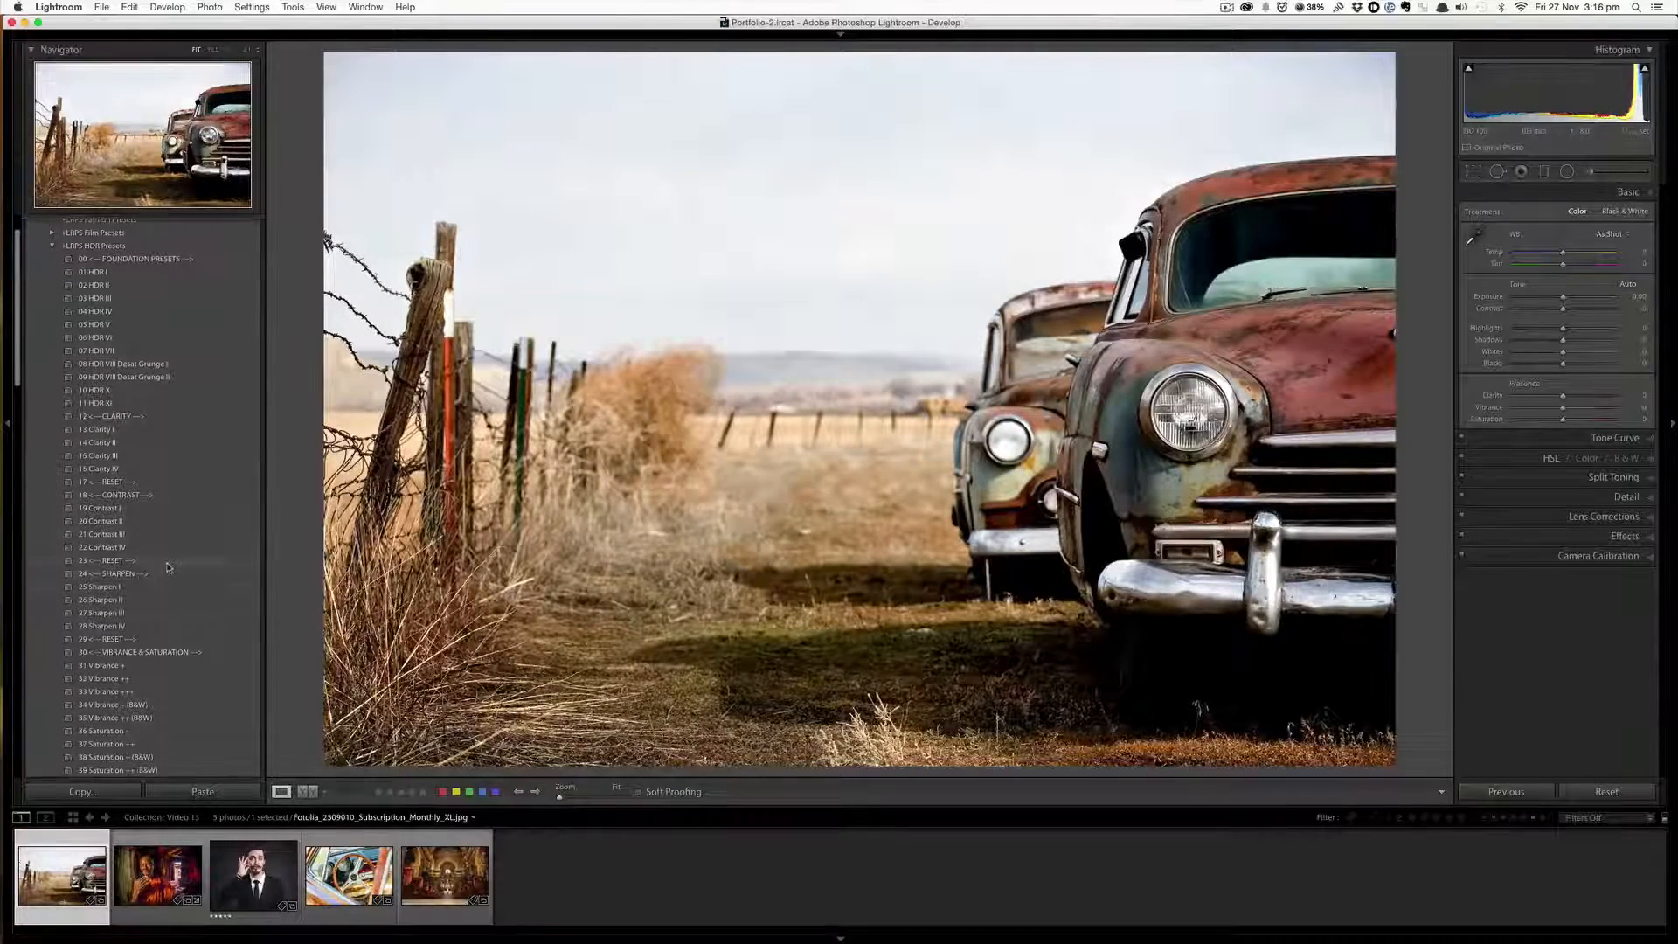
pyautogui.scroll(-10, 172, 609)
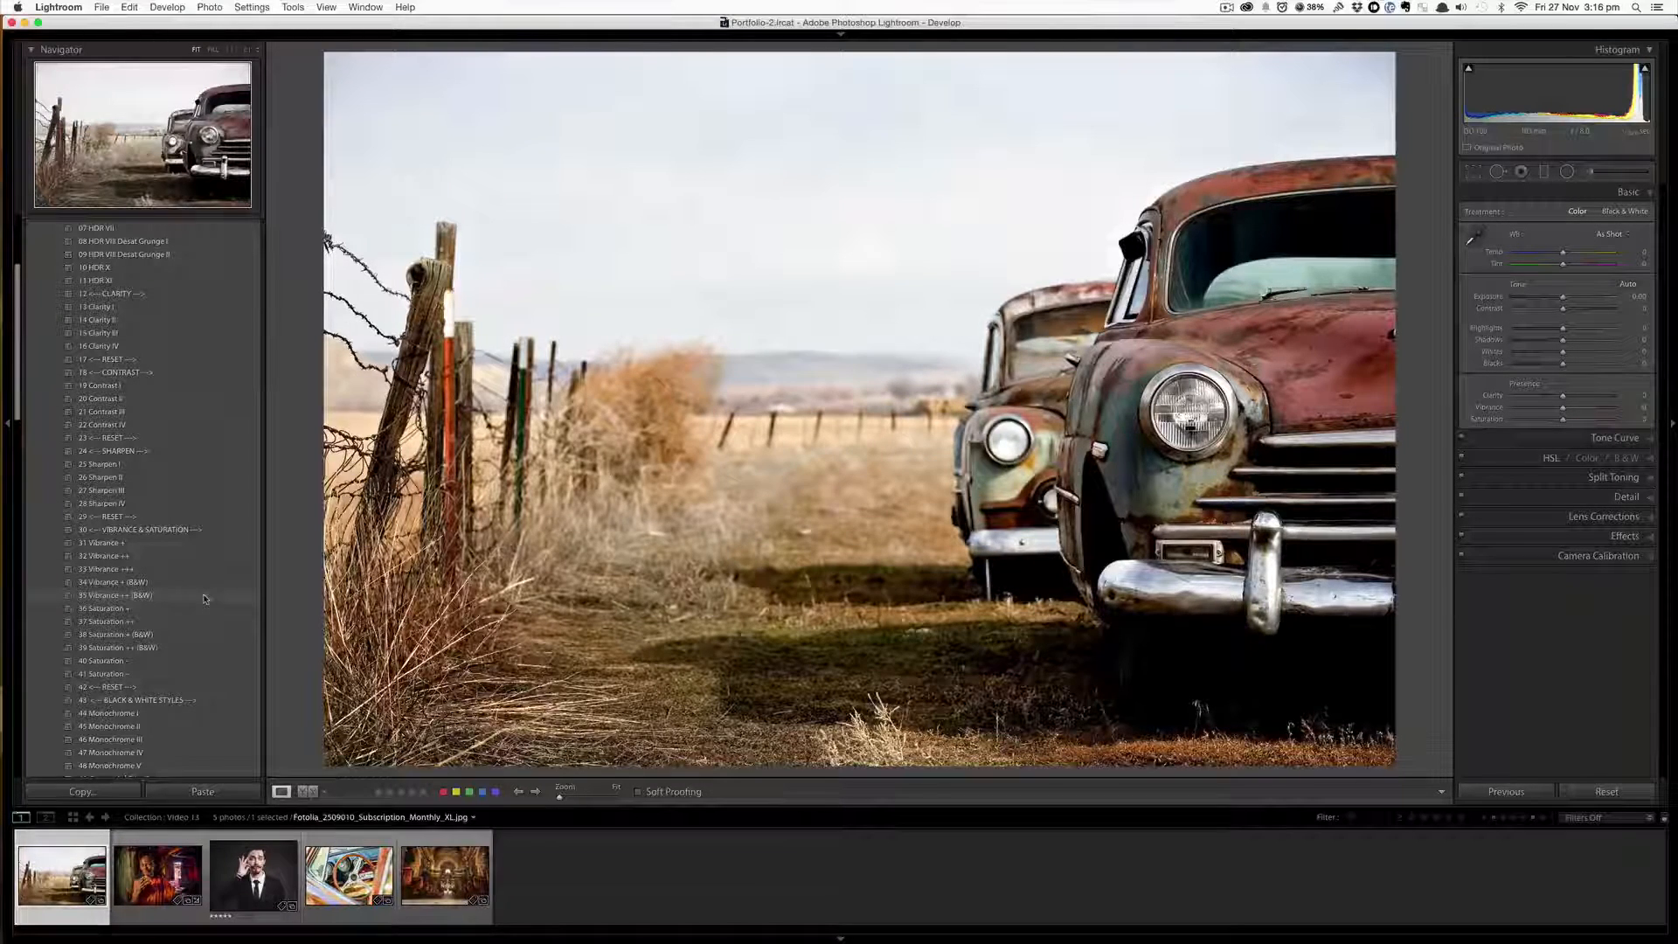
pyautogui.scroll(-5, 208, 612)
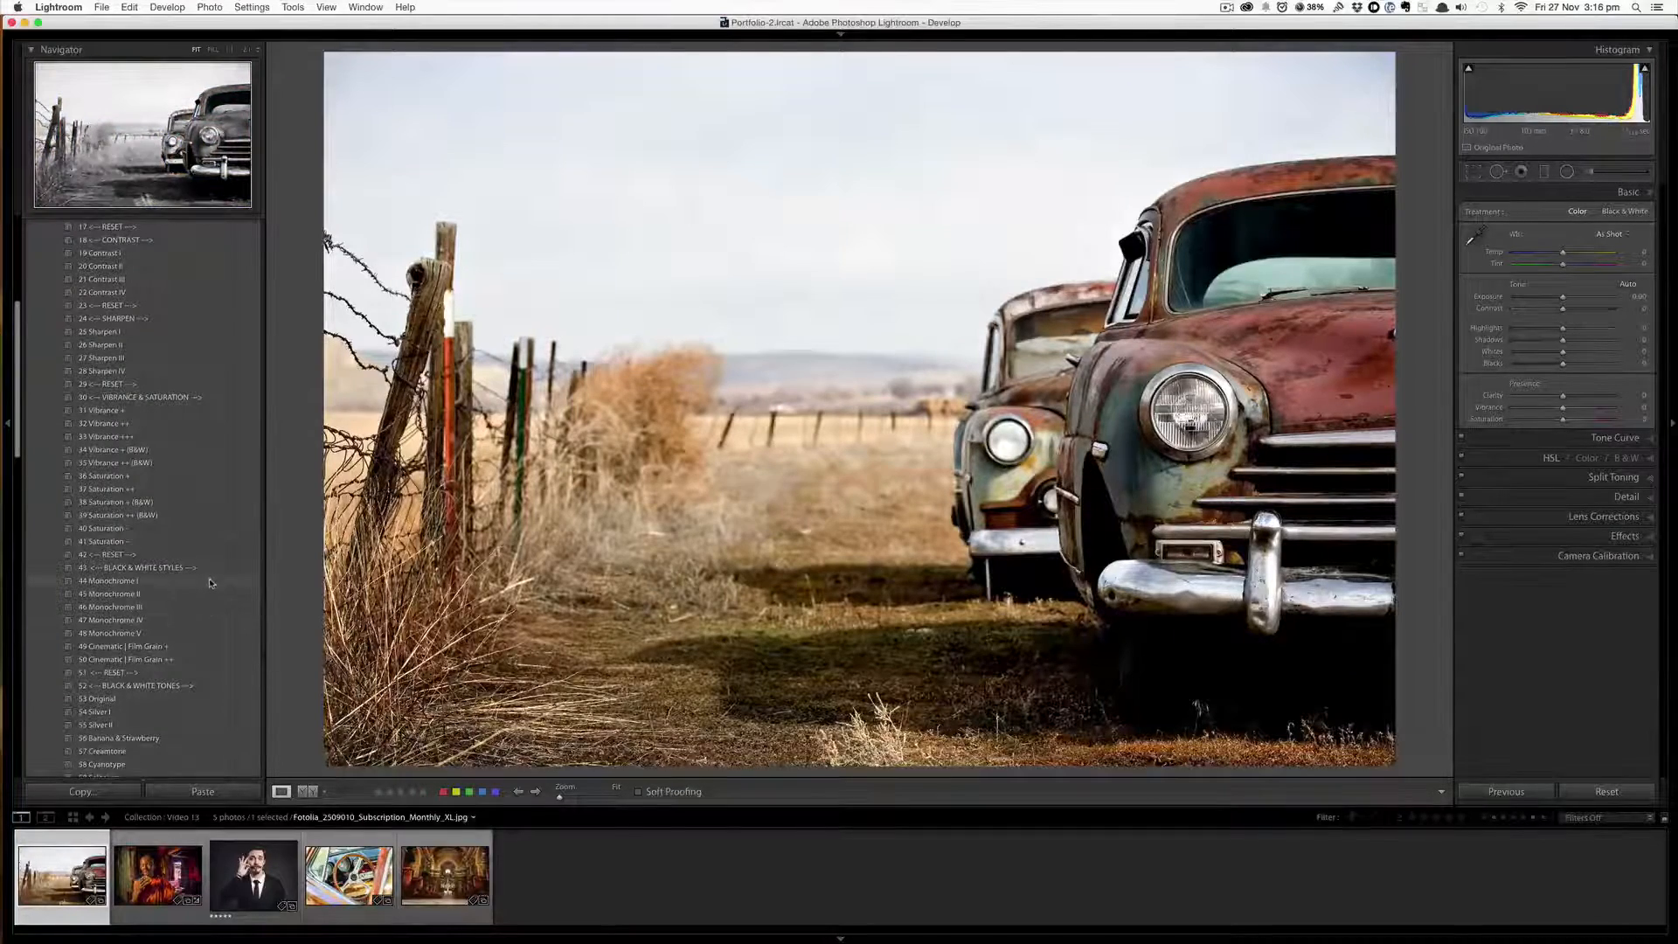
pyautogui.scroll(-2, 210, 585)
pyautogui.scroll(-5, 216, 691)
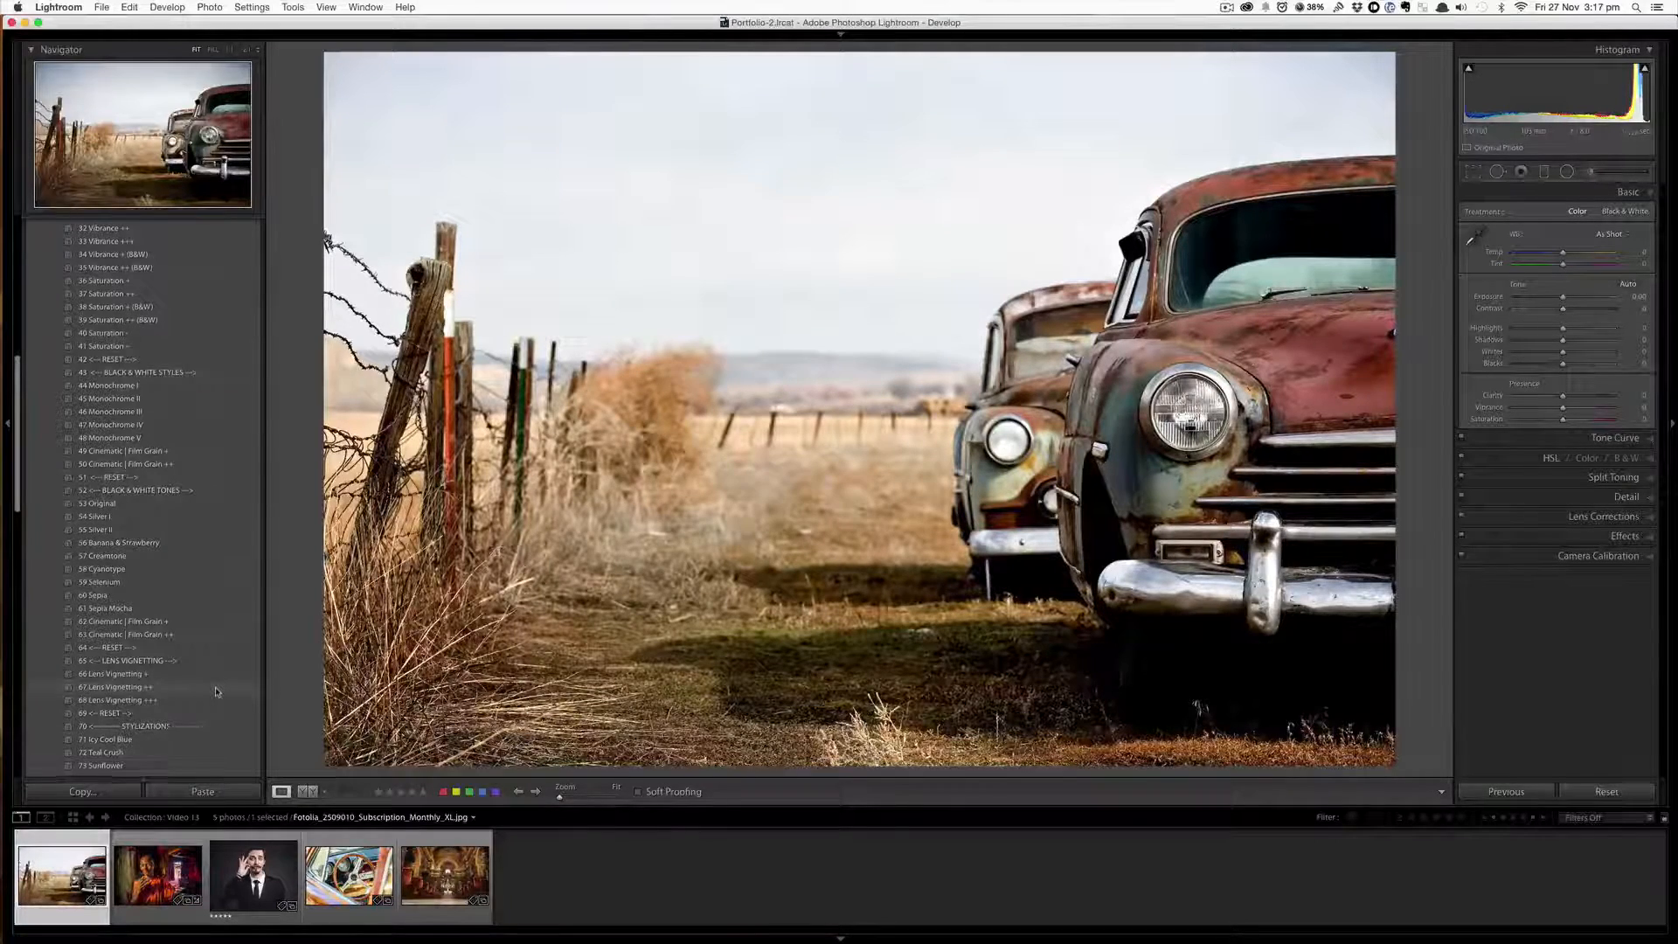
pyautogui.scroll(-3, 215, 692)
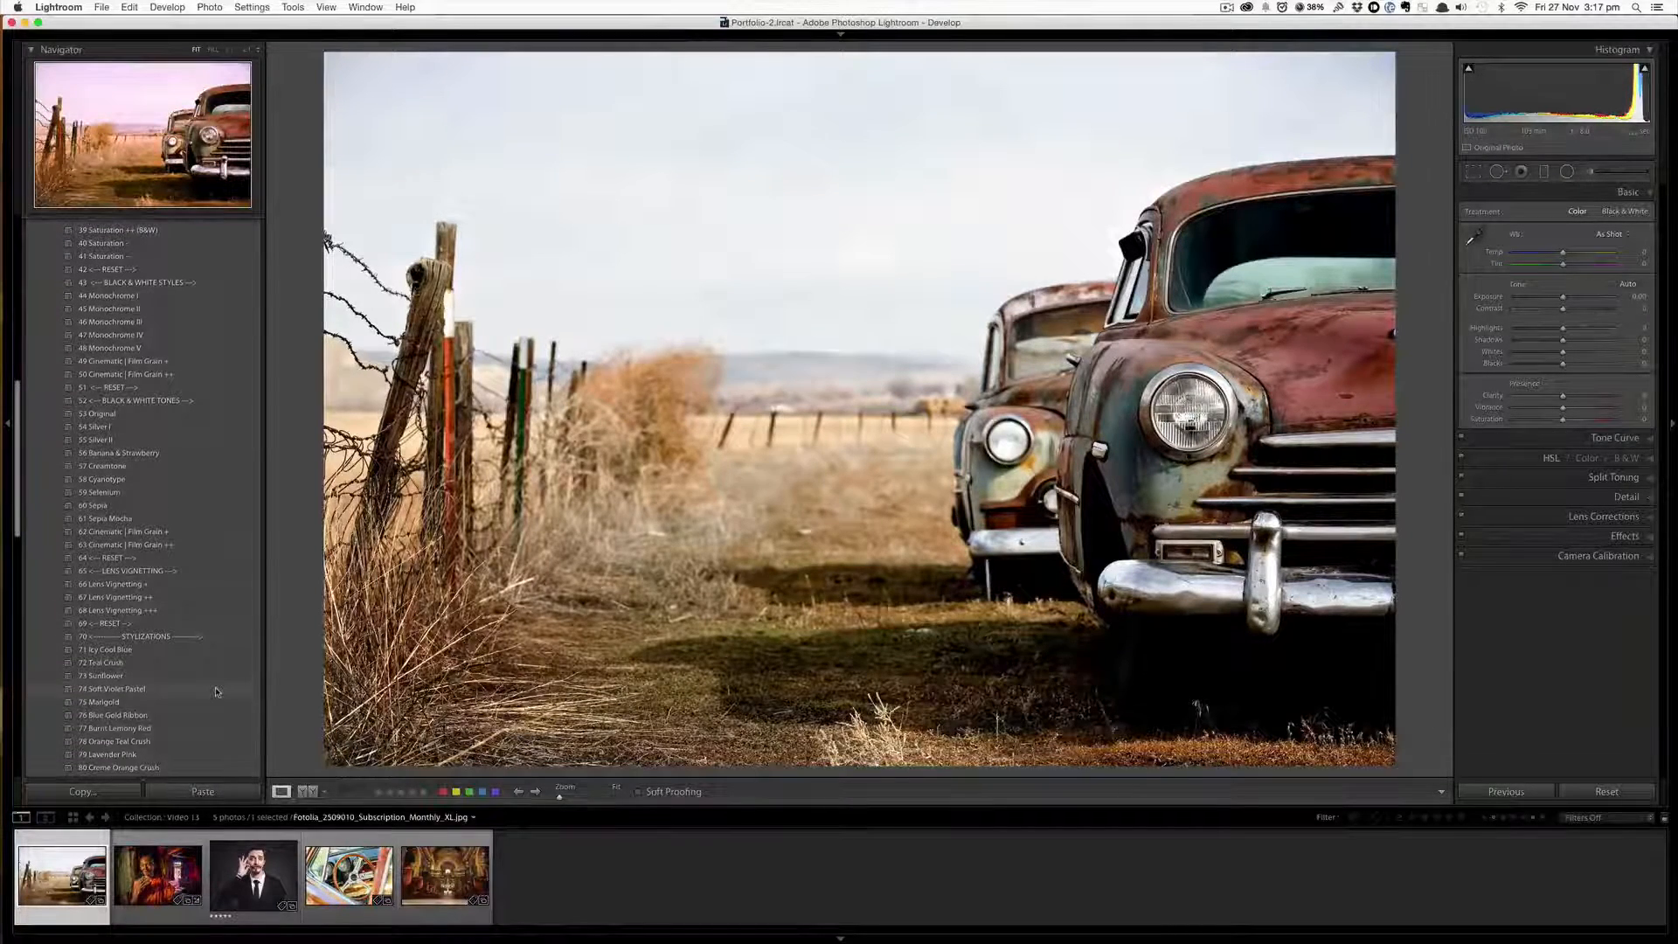
pyautogui.scroll(-6, 216, 691)
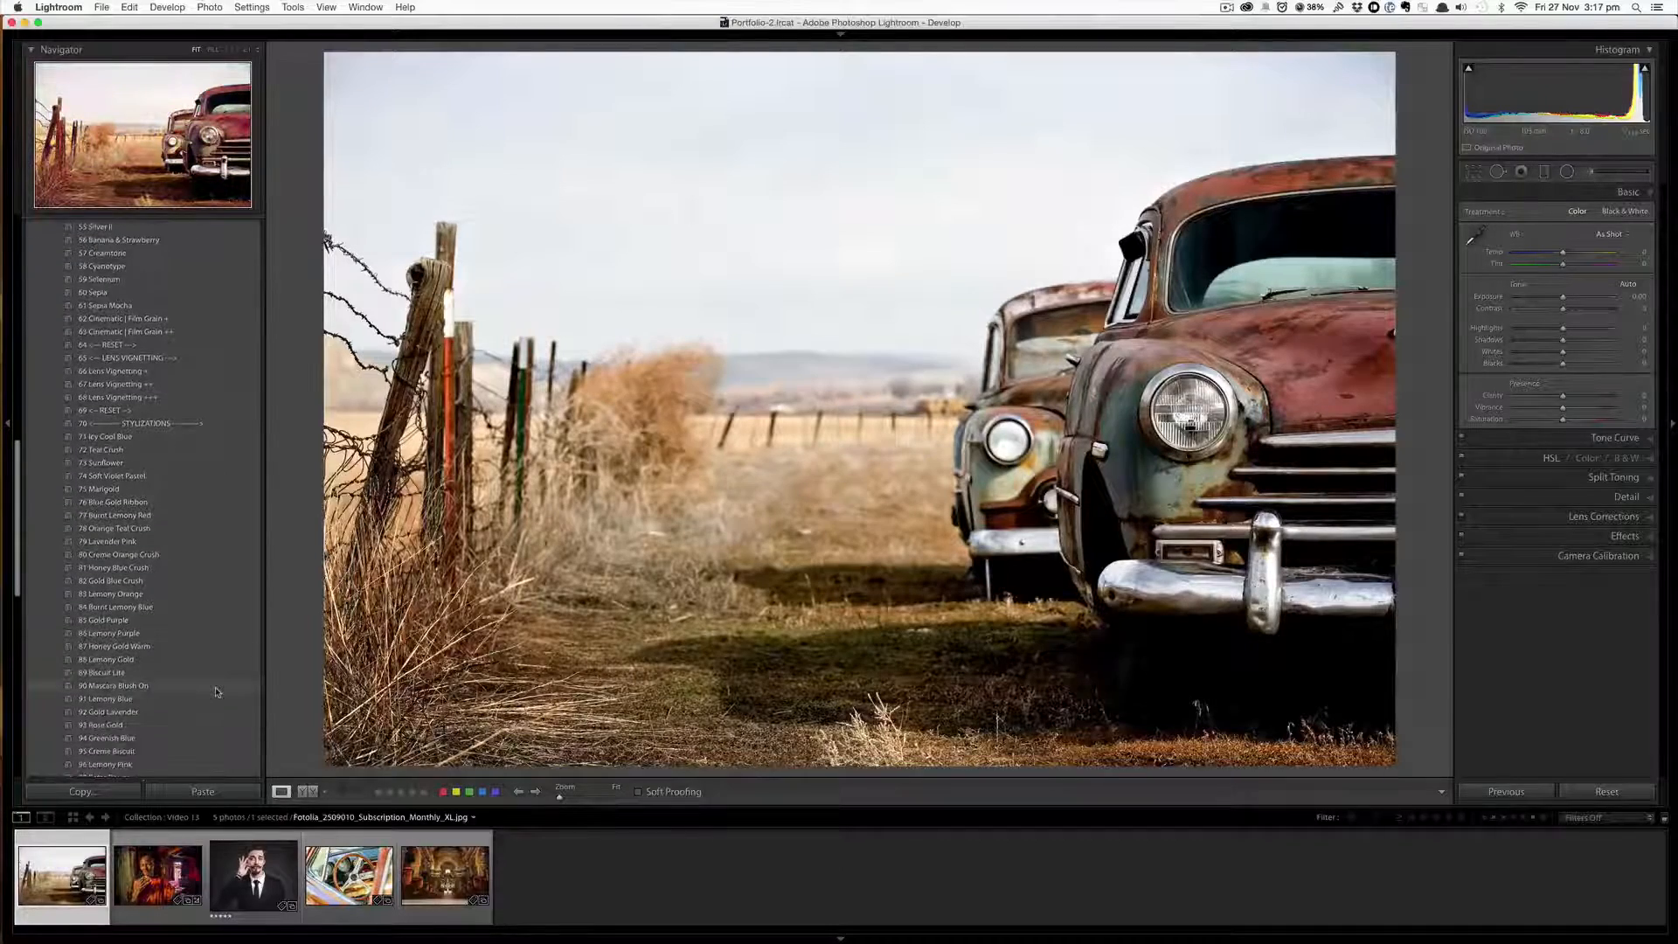
pyautogui.scroll(-5, 215, 691)
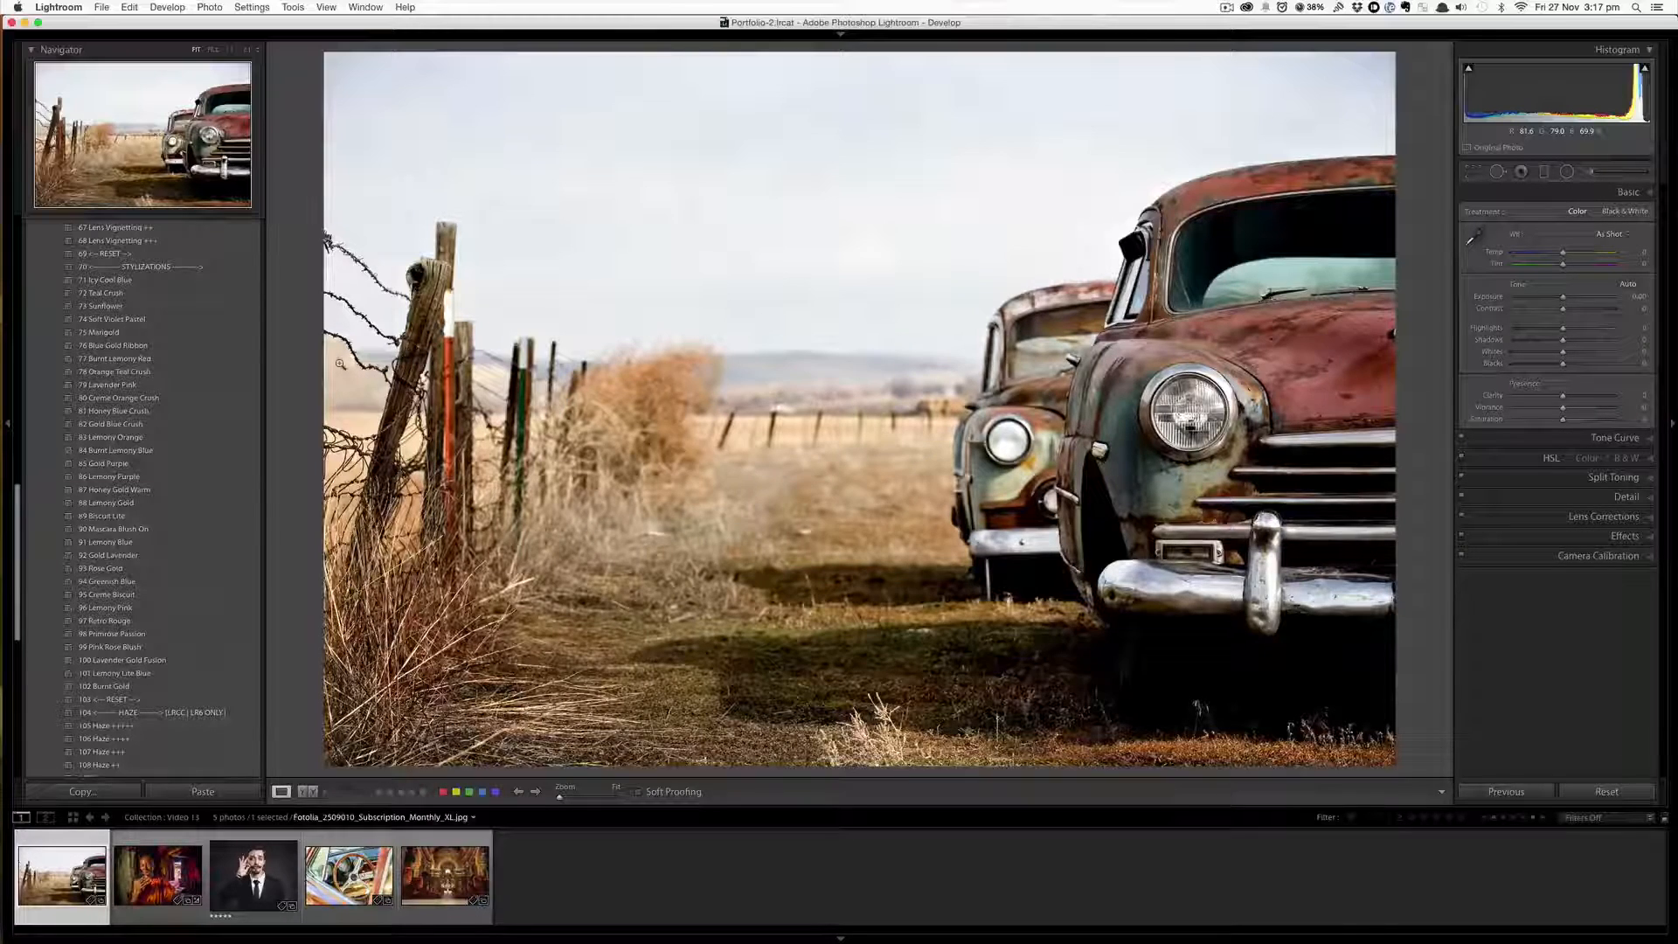
pyautogui.scroll(-6, 211, 508)
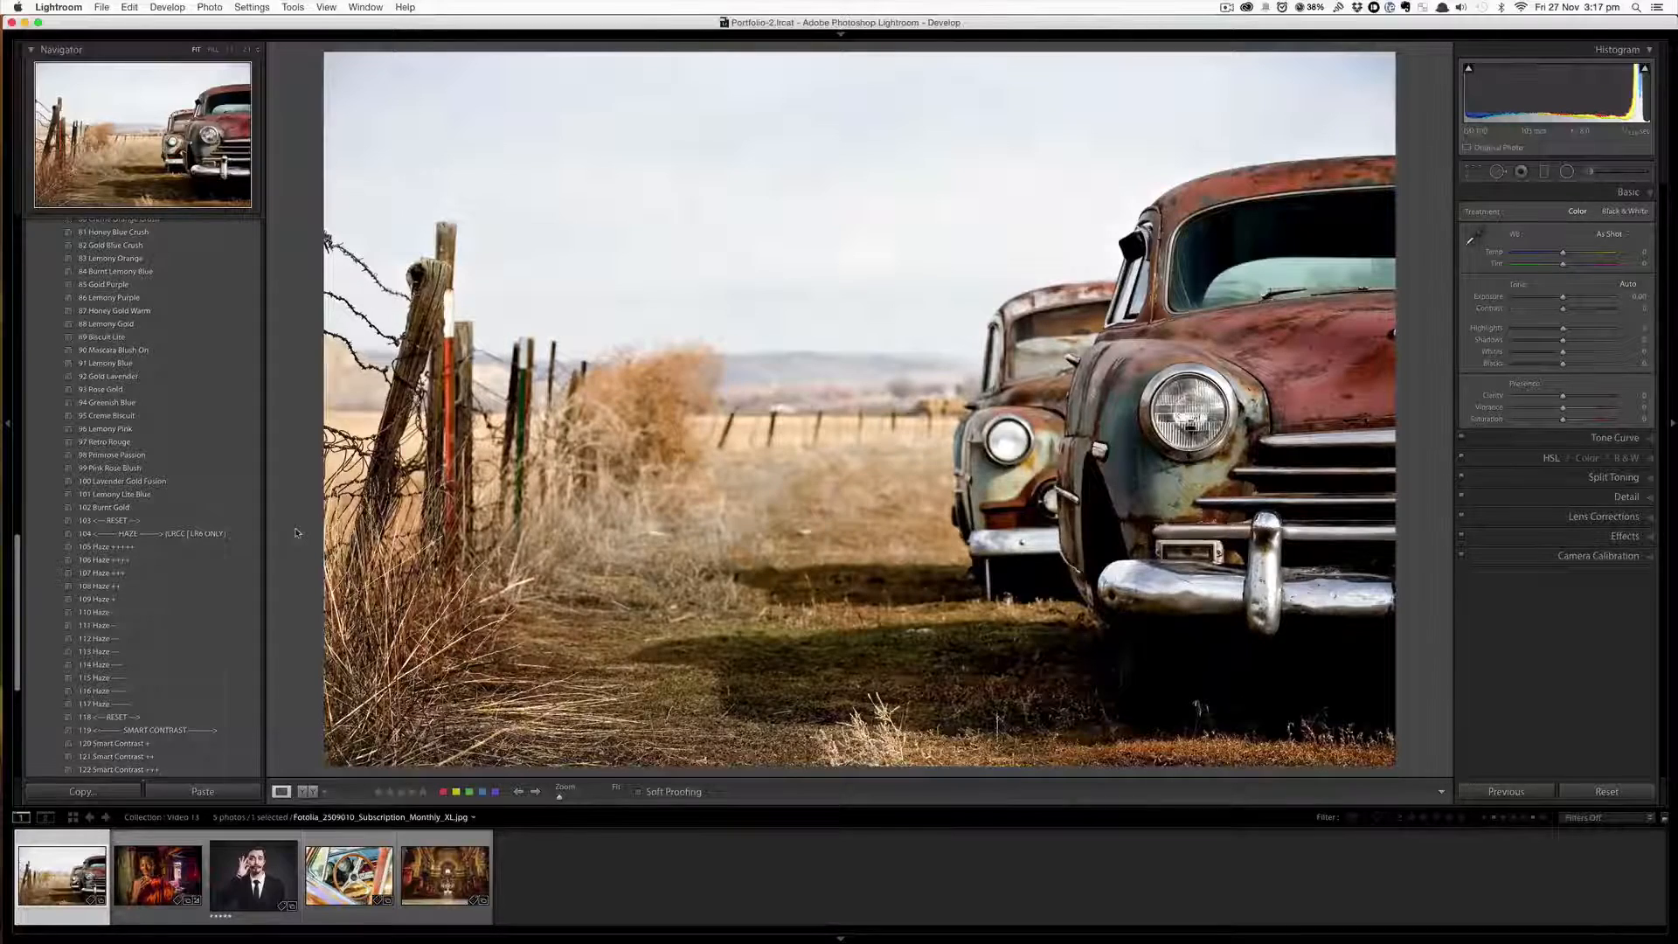
pyautogui.scroll(-3, 193, 695)
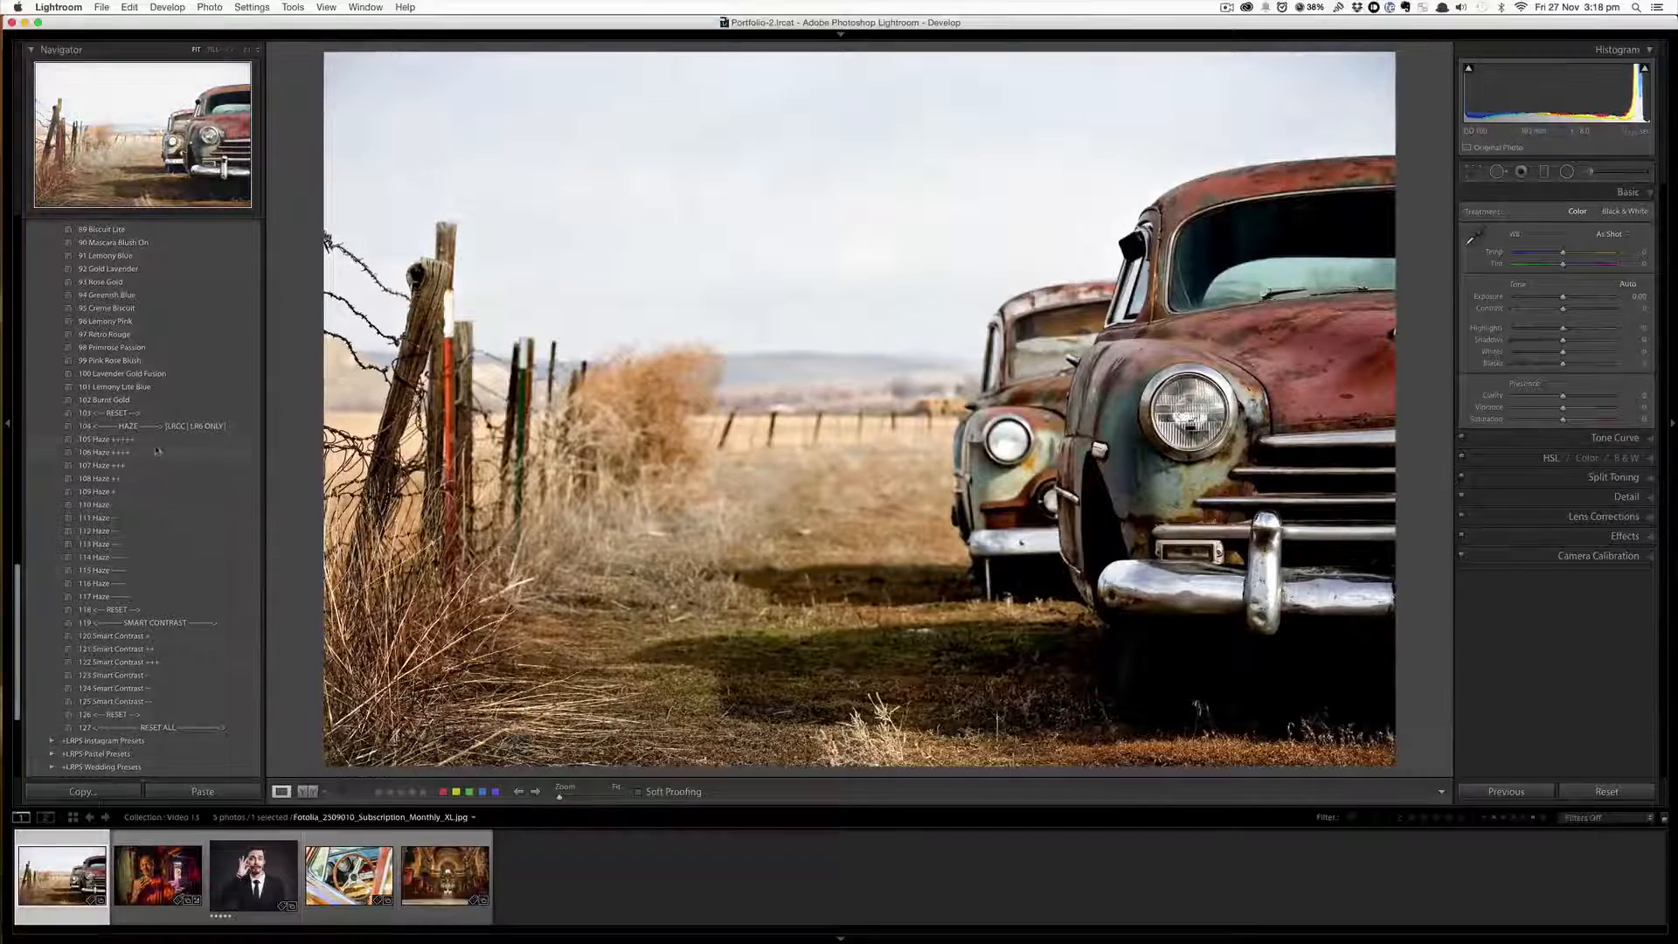
# - Try the 105 Haze +++++ preset on the vintage car photo, and clear it with the 118 RESET preset
pyautogui.click(120, 440)
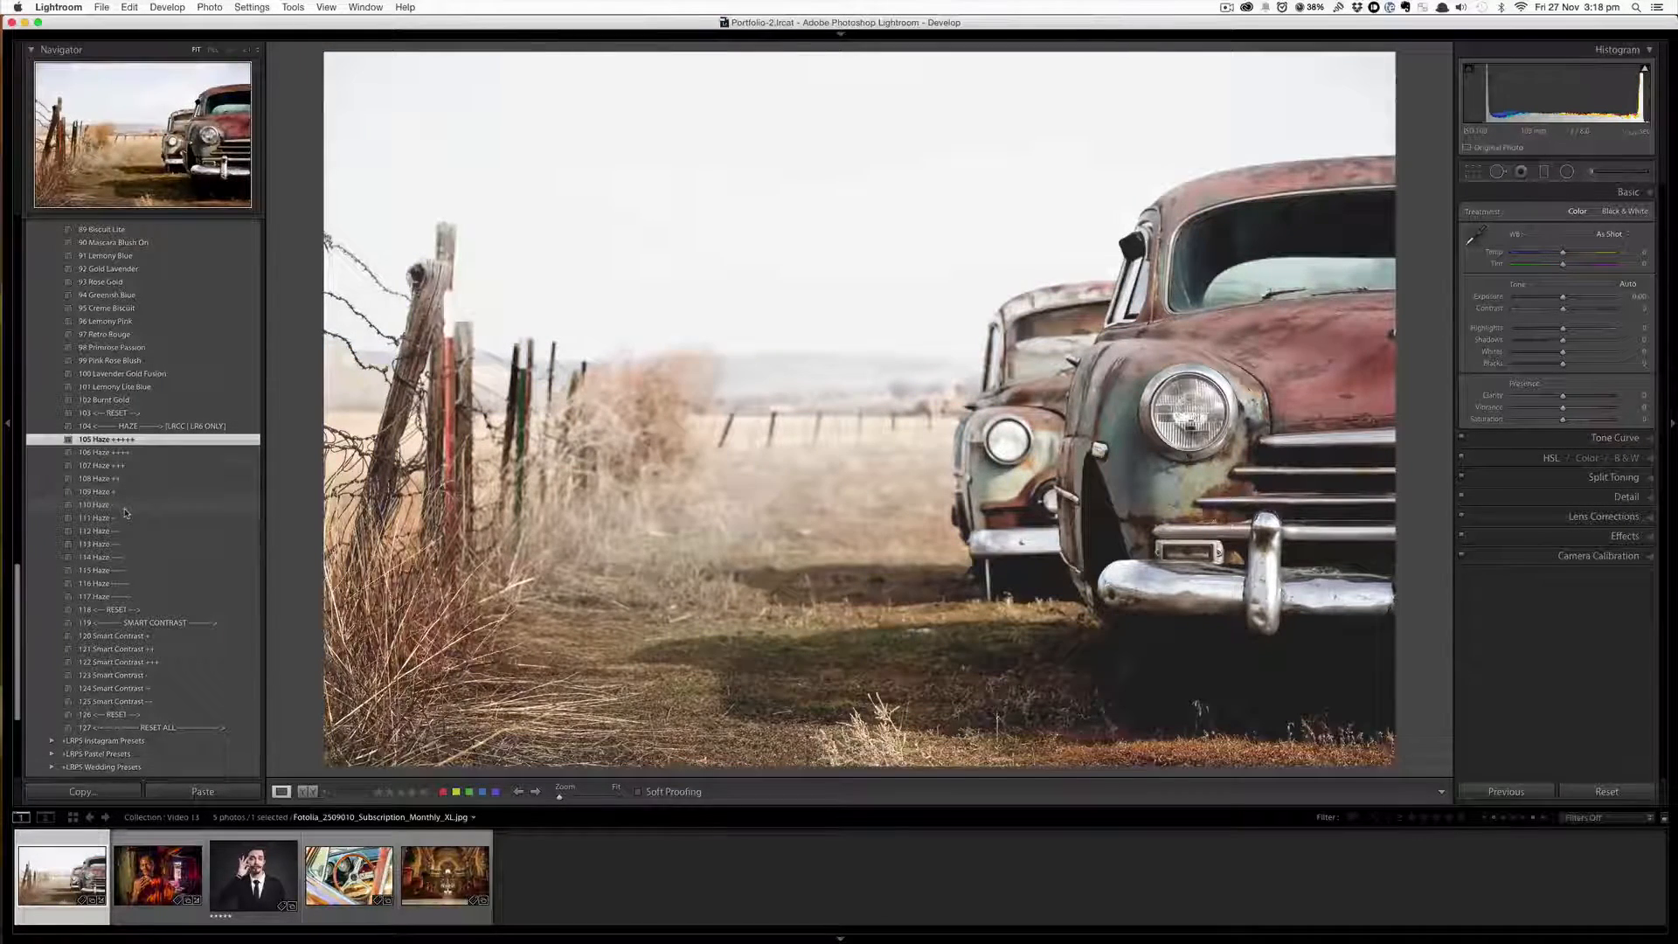
pyautogui.click(129, 609)
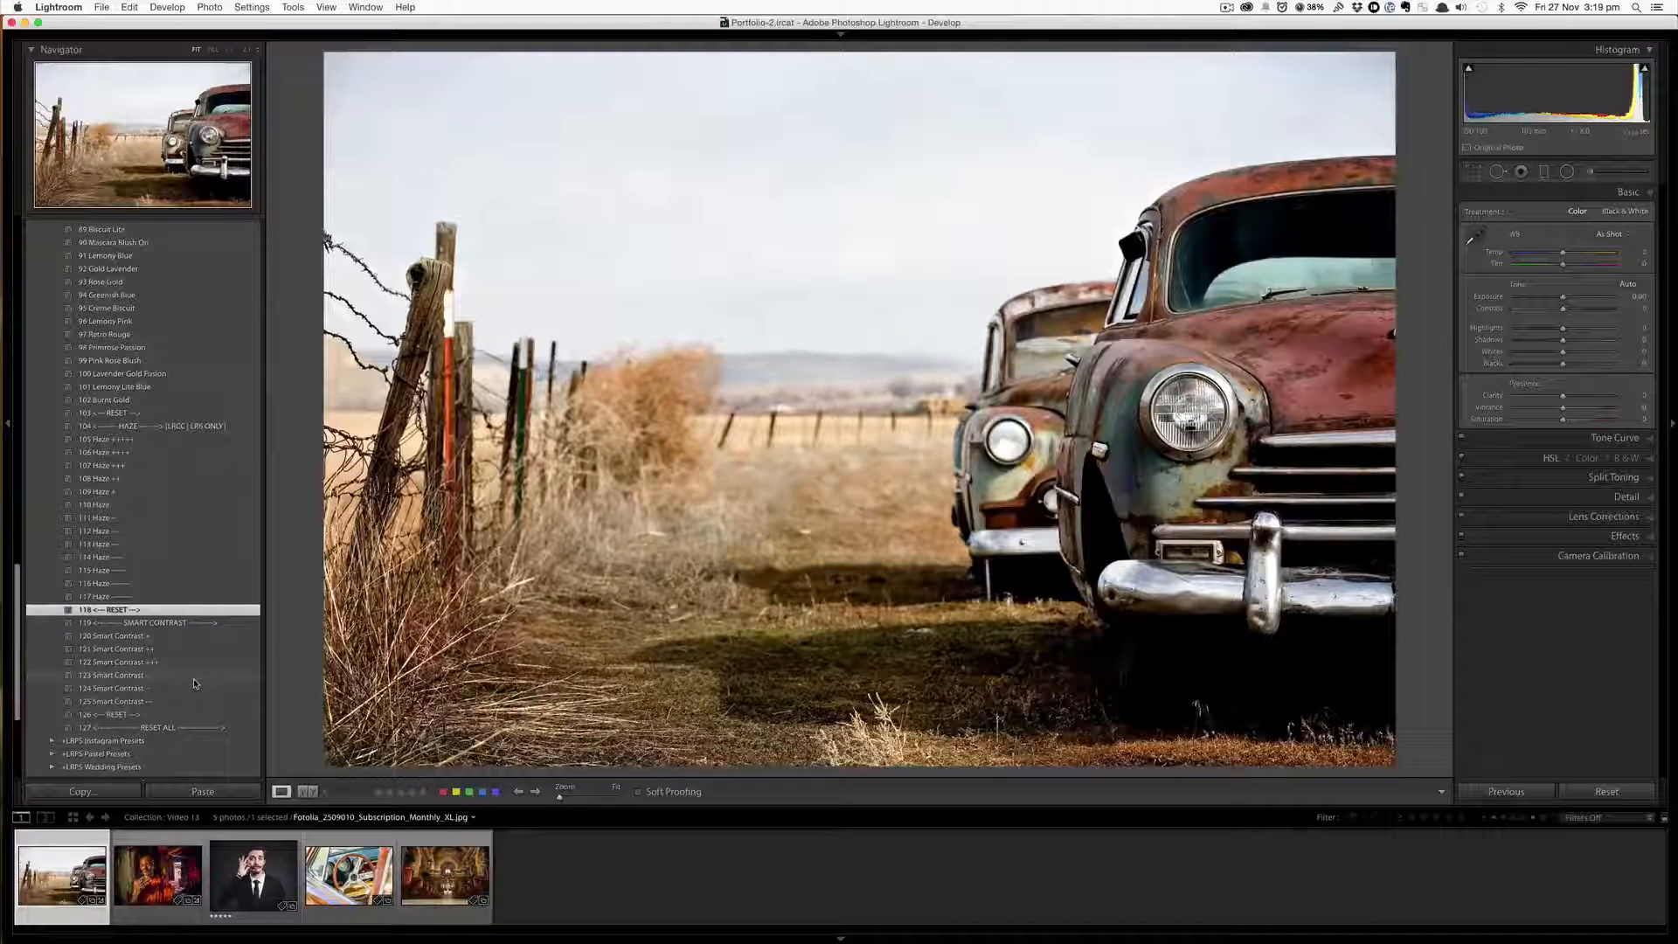
# - Apply the 11 HDR XI foundation preset and the 27 Sharpen III preset to the vintage car photo
pyautogui.scroll(20, 194, 682)
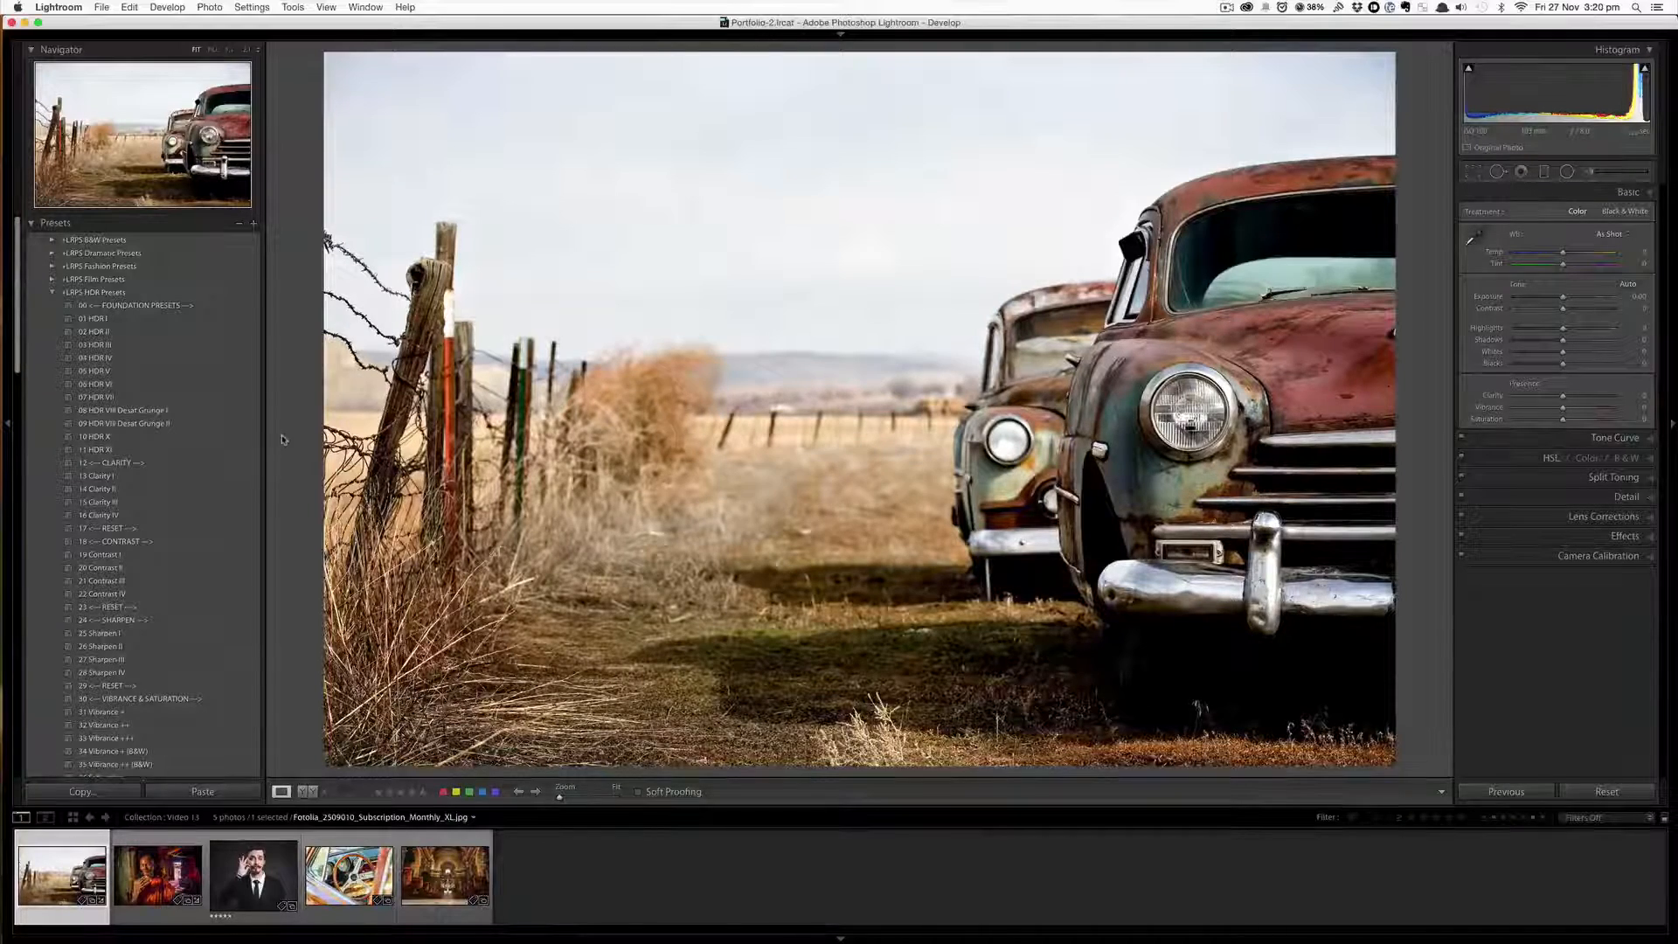
pyautogui.click(136, 449)
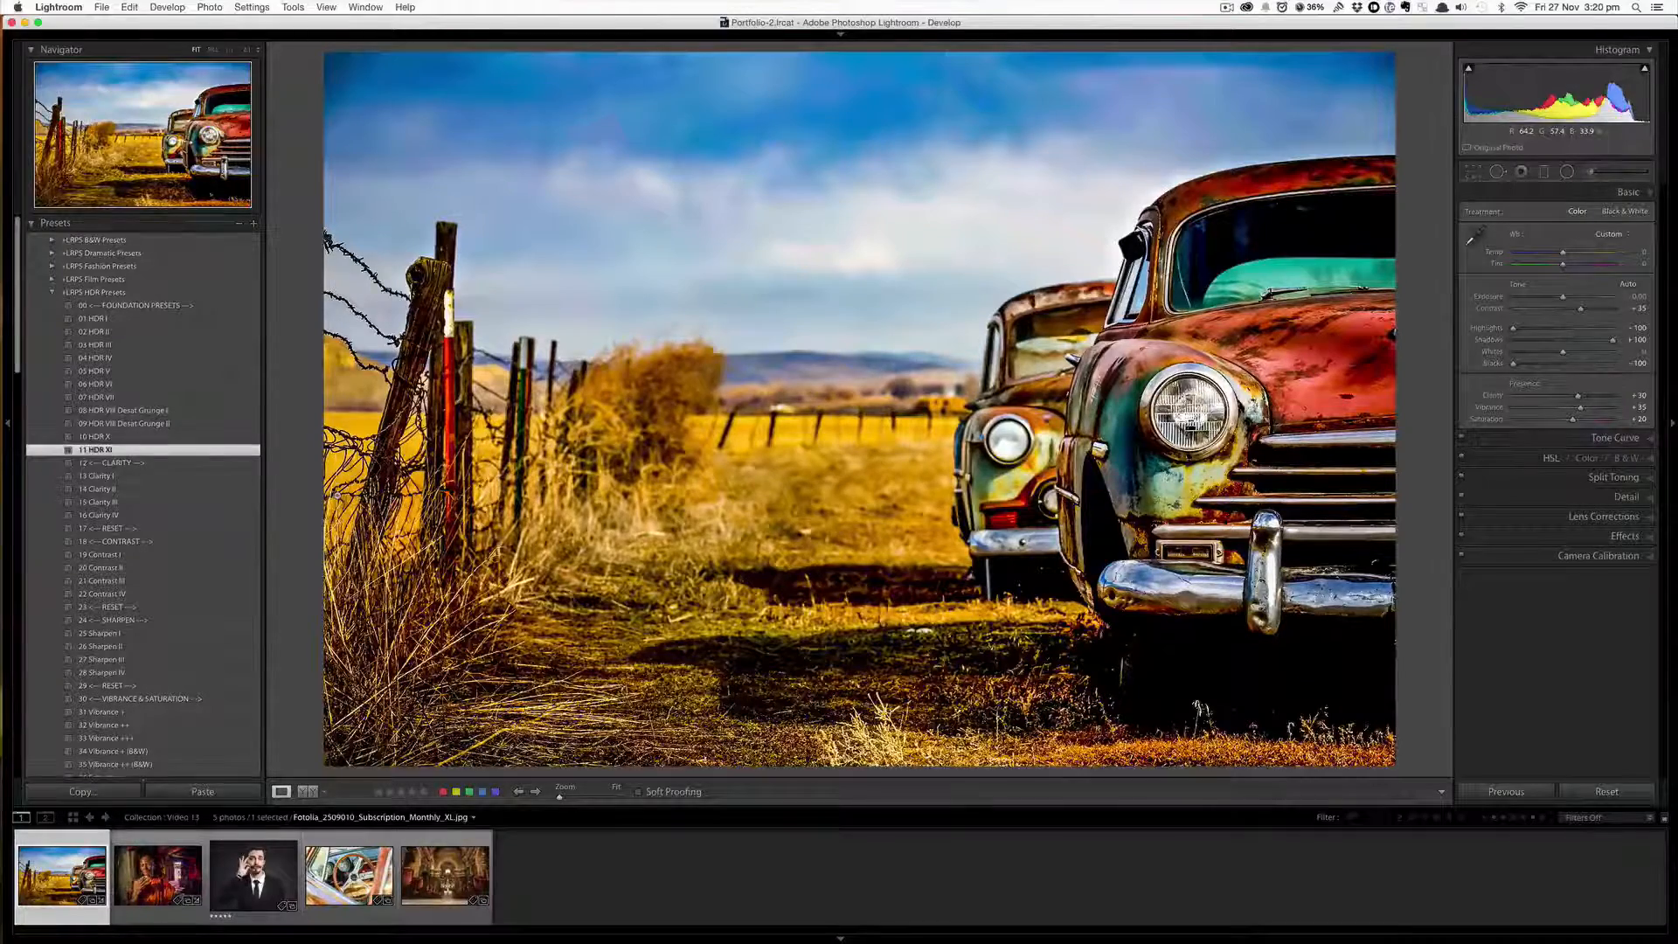
pyautogui.click(147, 661)
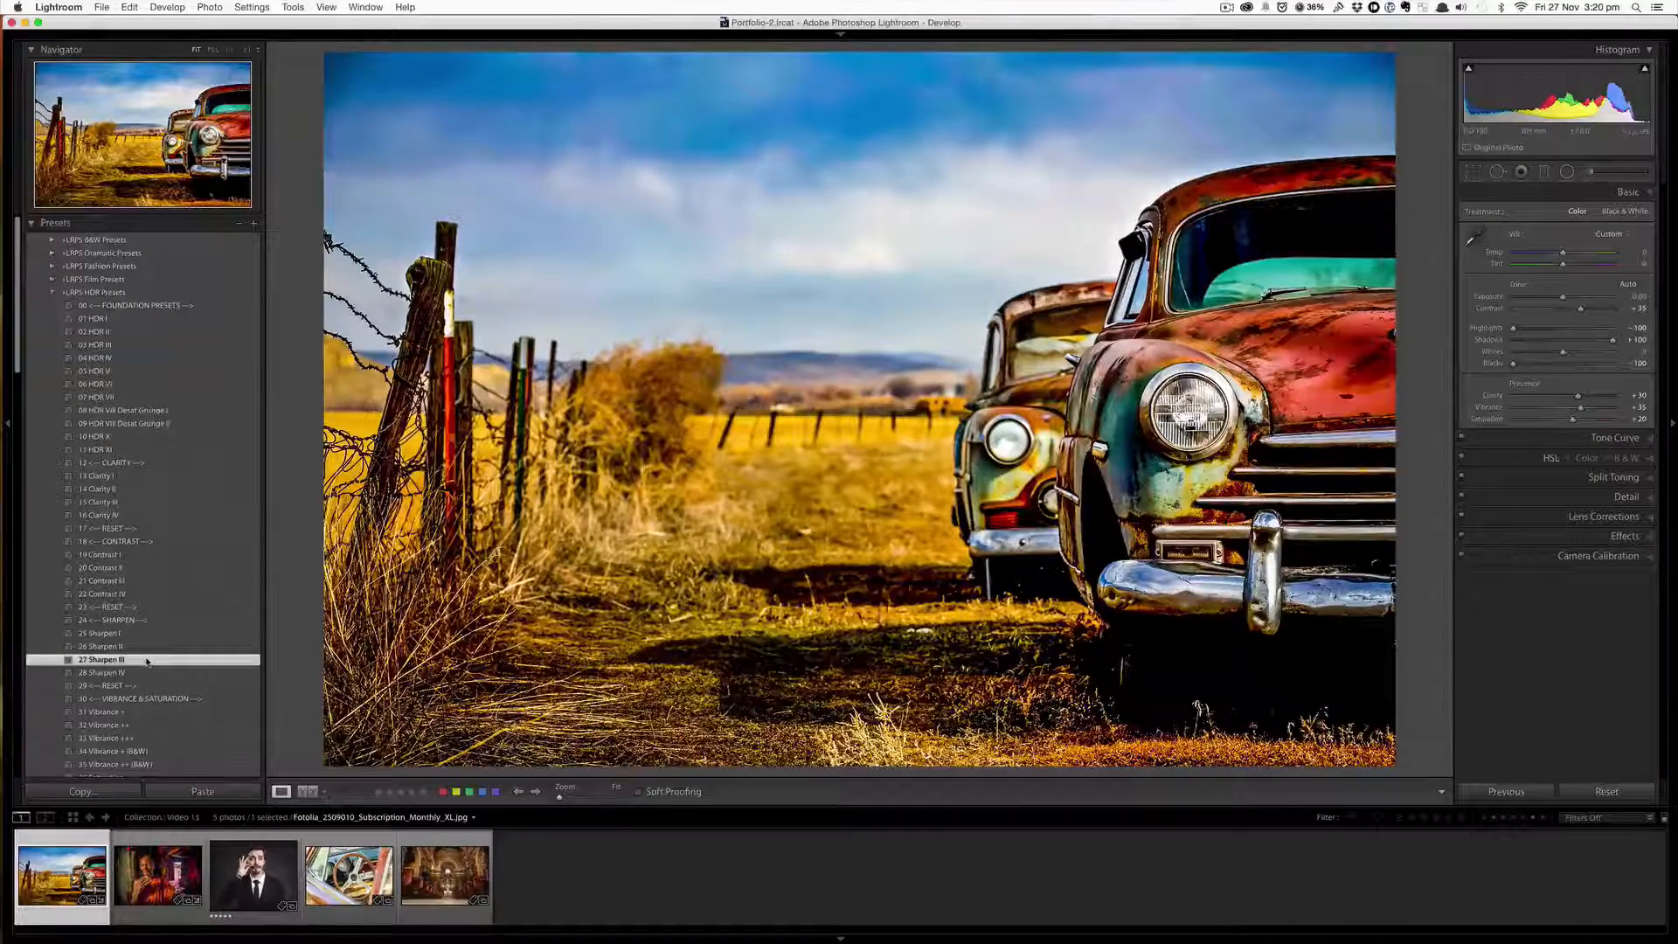
# - Tune the car photo's colours with the 40 Saturation - and 32 Vibrance ++ presets
pyautogui.scroll(-3, 175, 665)
pyautogui.scroll(-1, 205, 669)
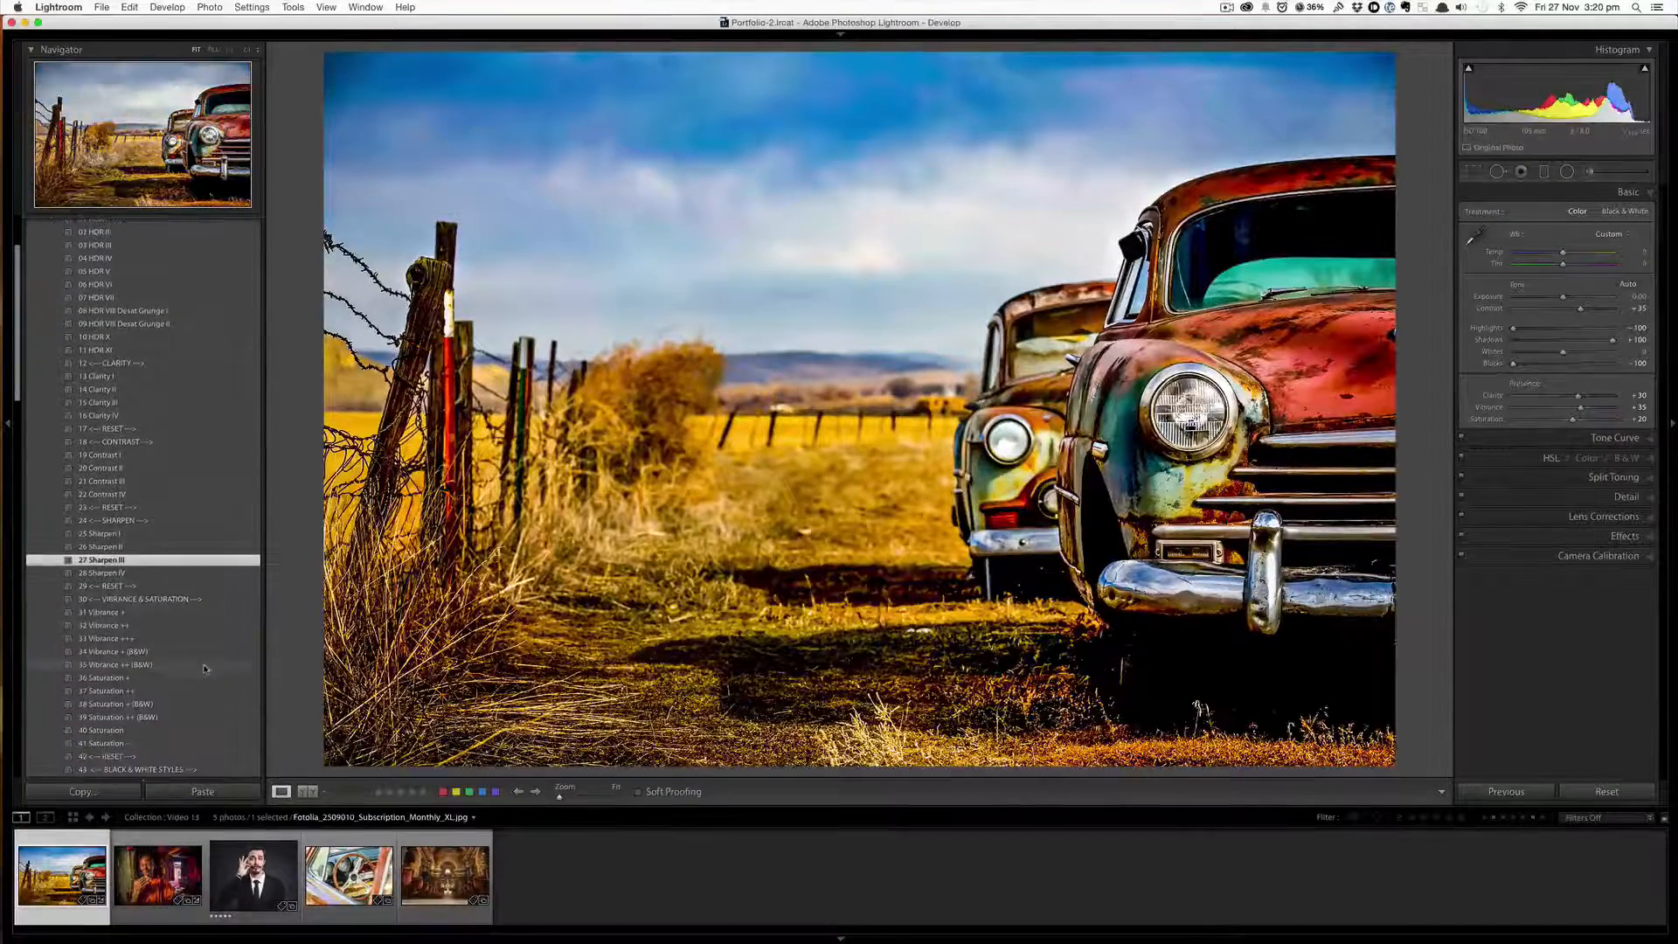
pyautogui.click(154, 731)
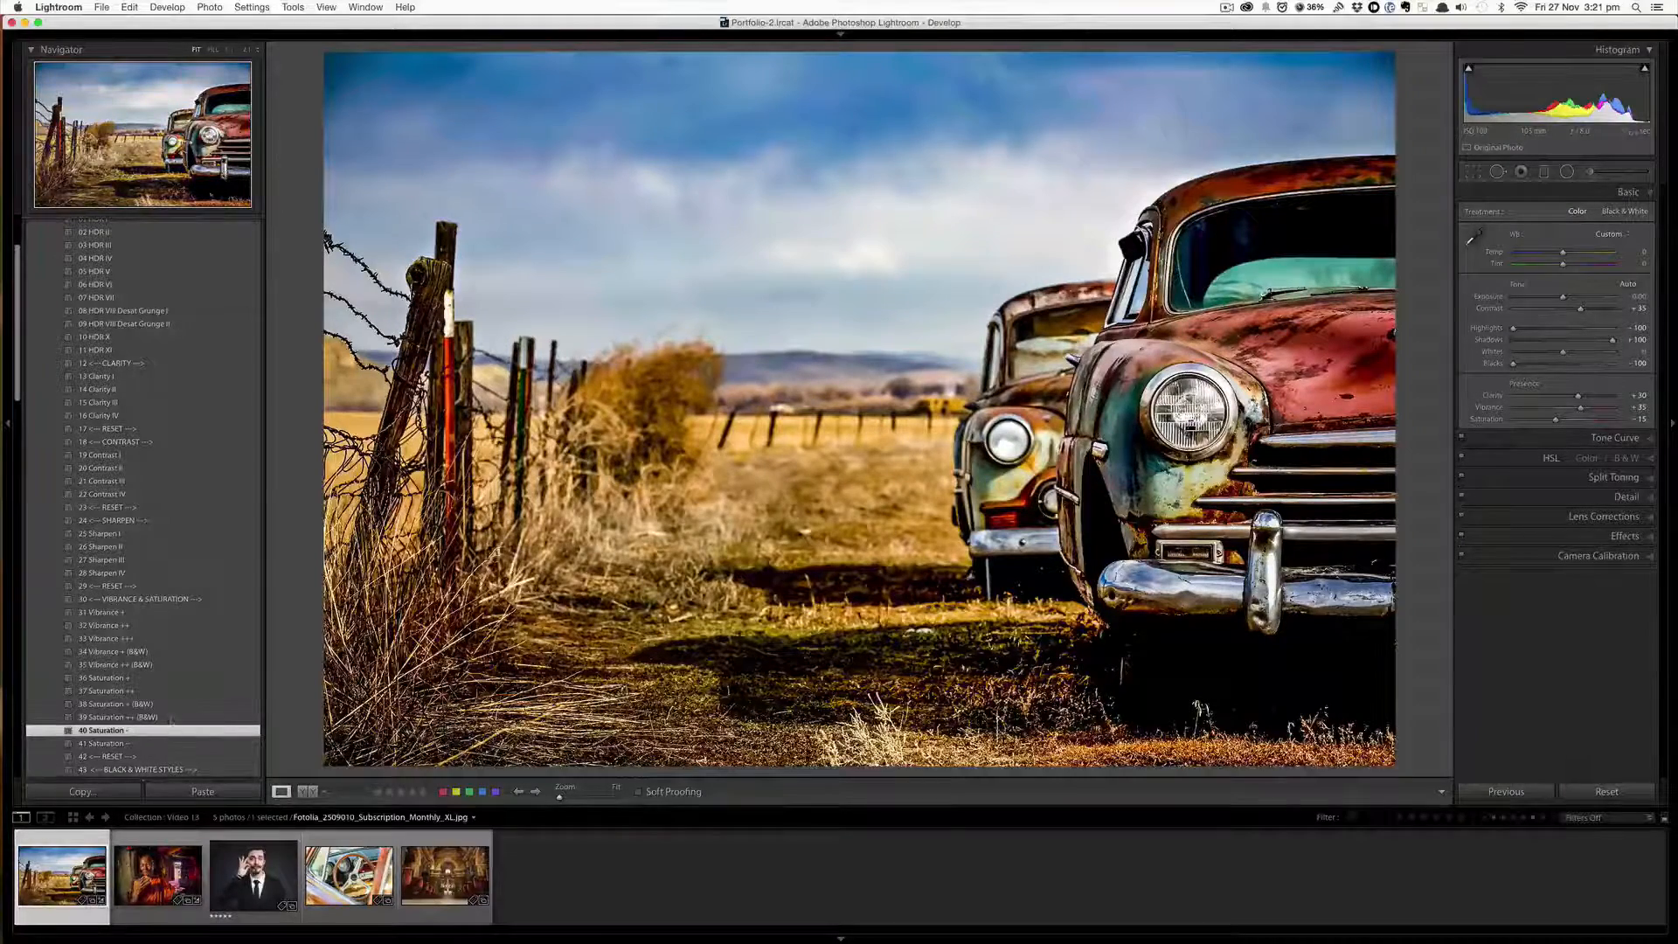
pyautogui.click(150, 627)
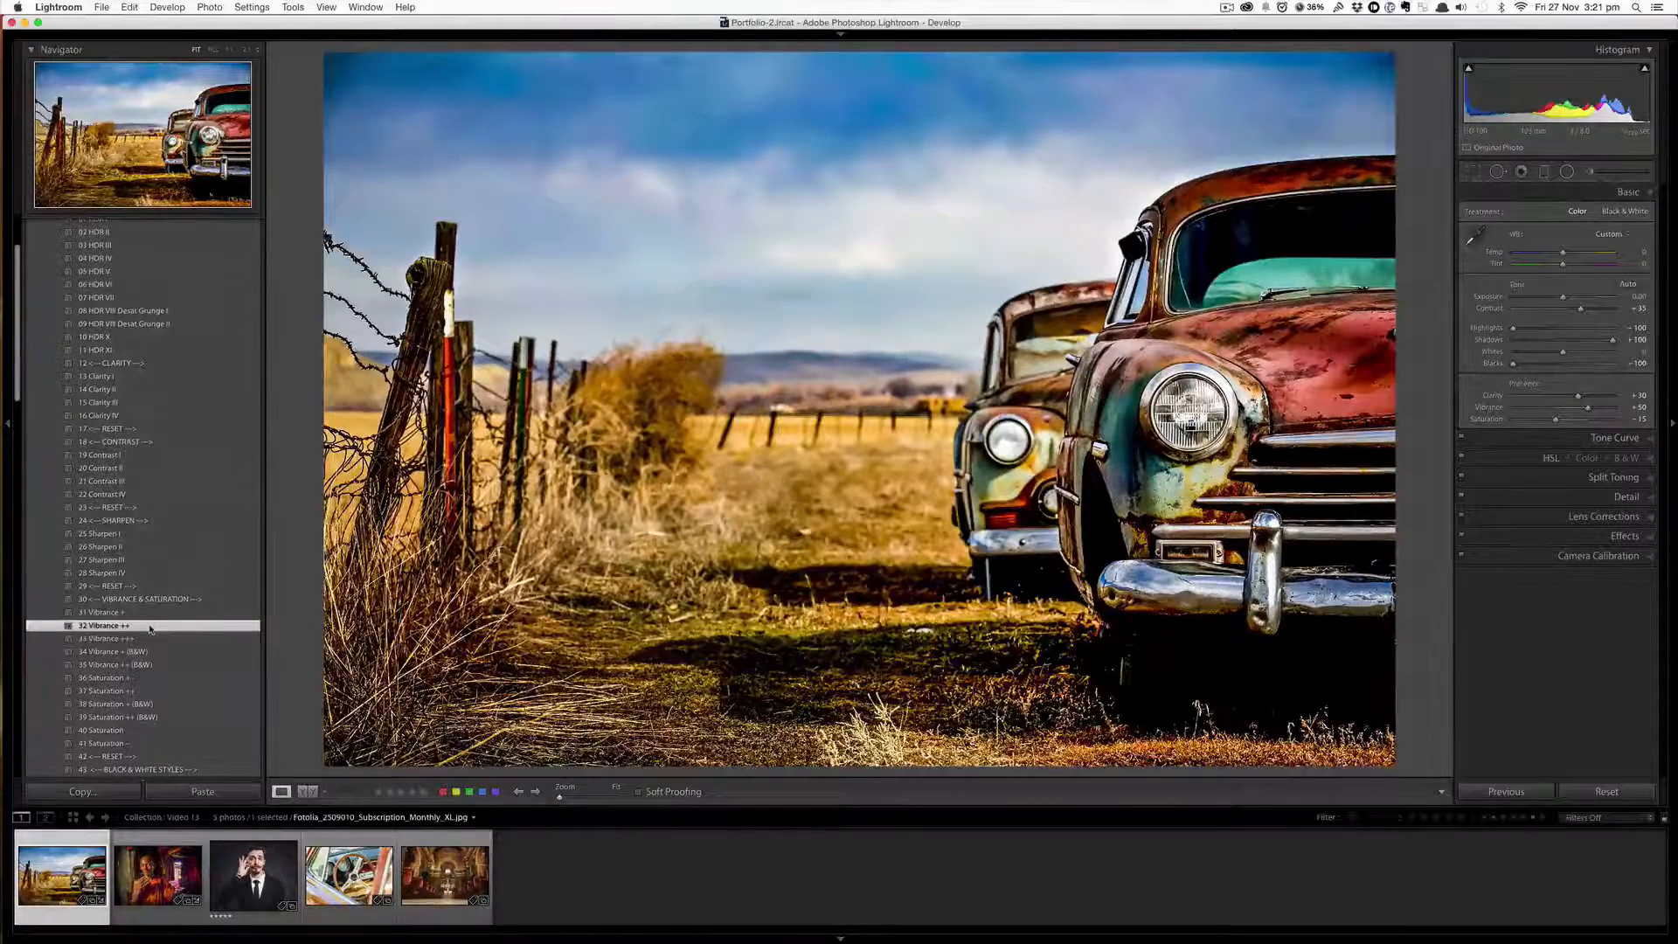
# - Apply the 93 Rose Gold stylization preset to the car photo
pyautogui.scroll(-10, 204, 574)
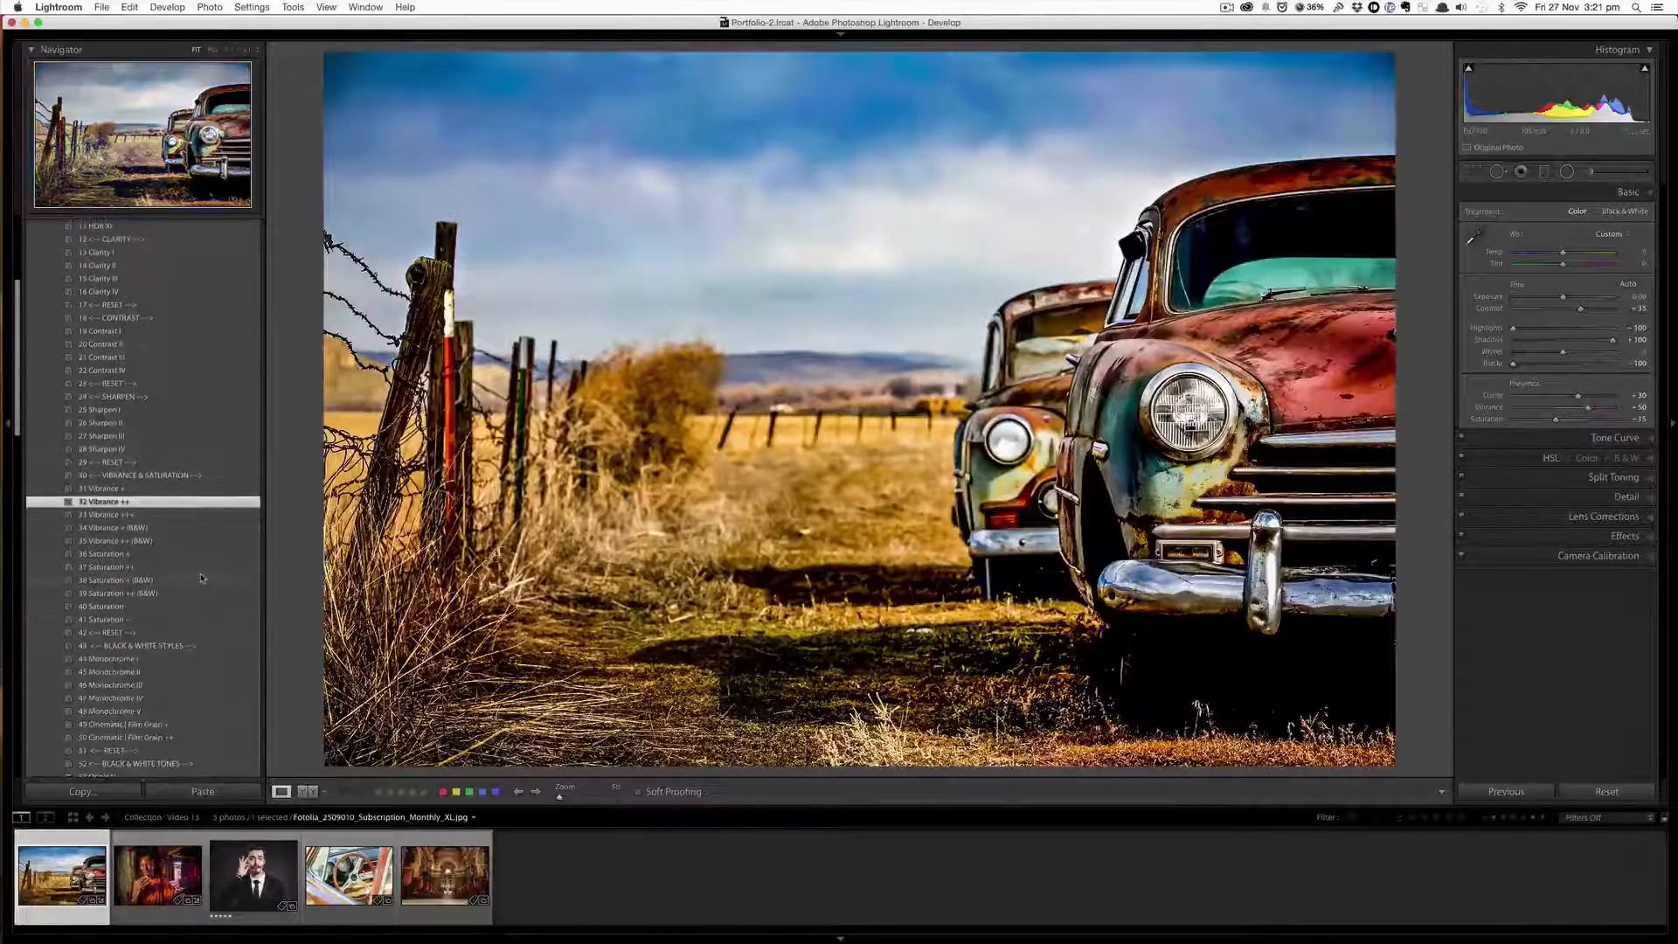
pyautogui.scroll(-10, 201, 578)
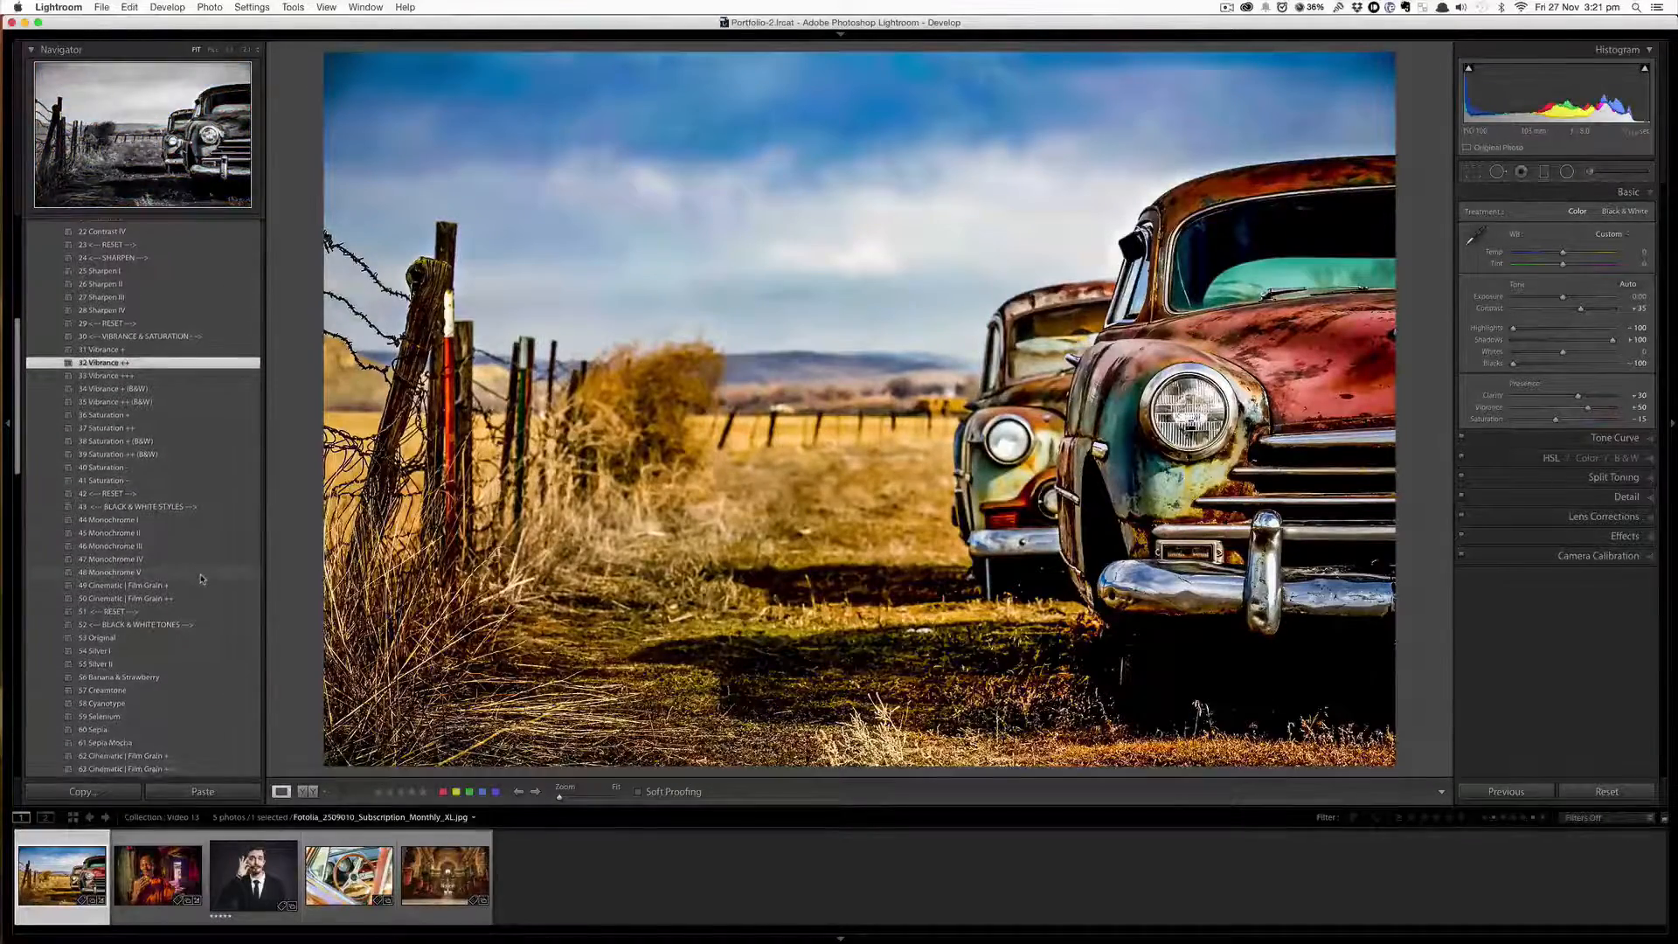
pyautogui.scroll(-15, 201, 581)
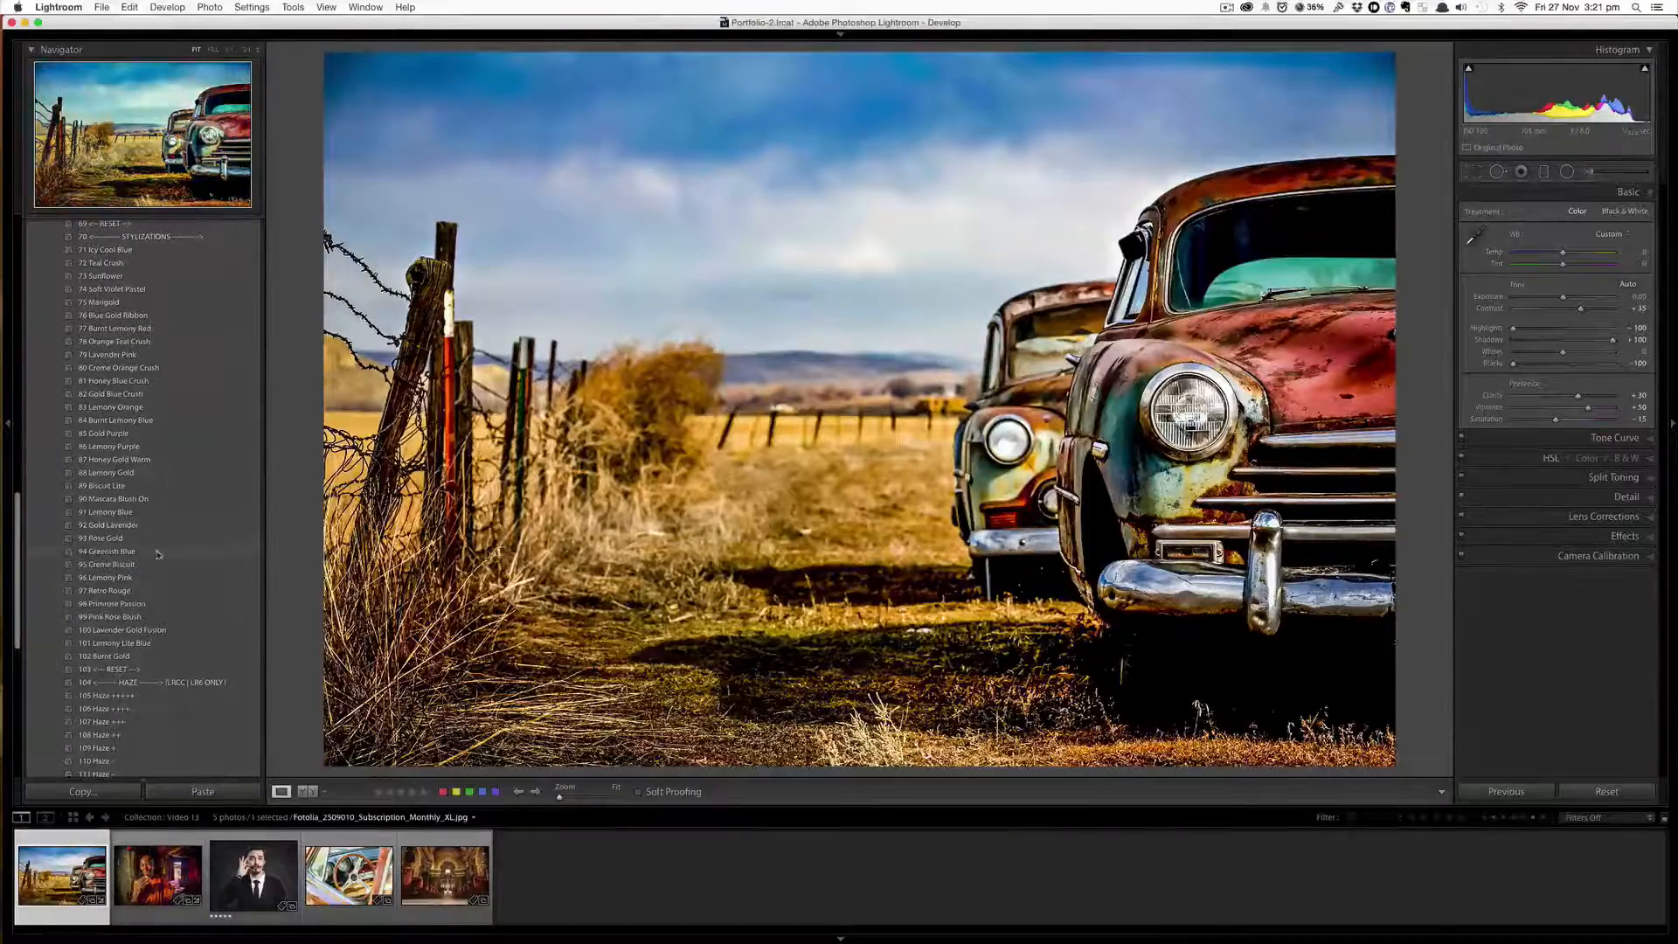
pyautogui.click(162, 539)
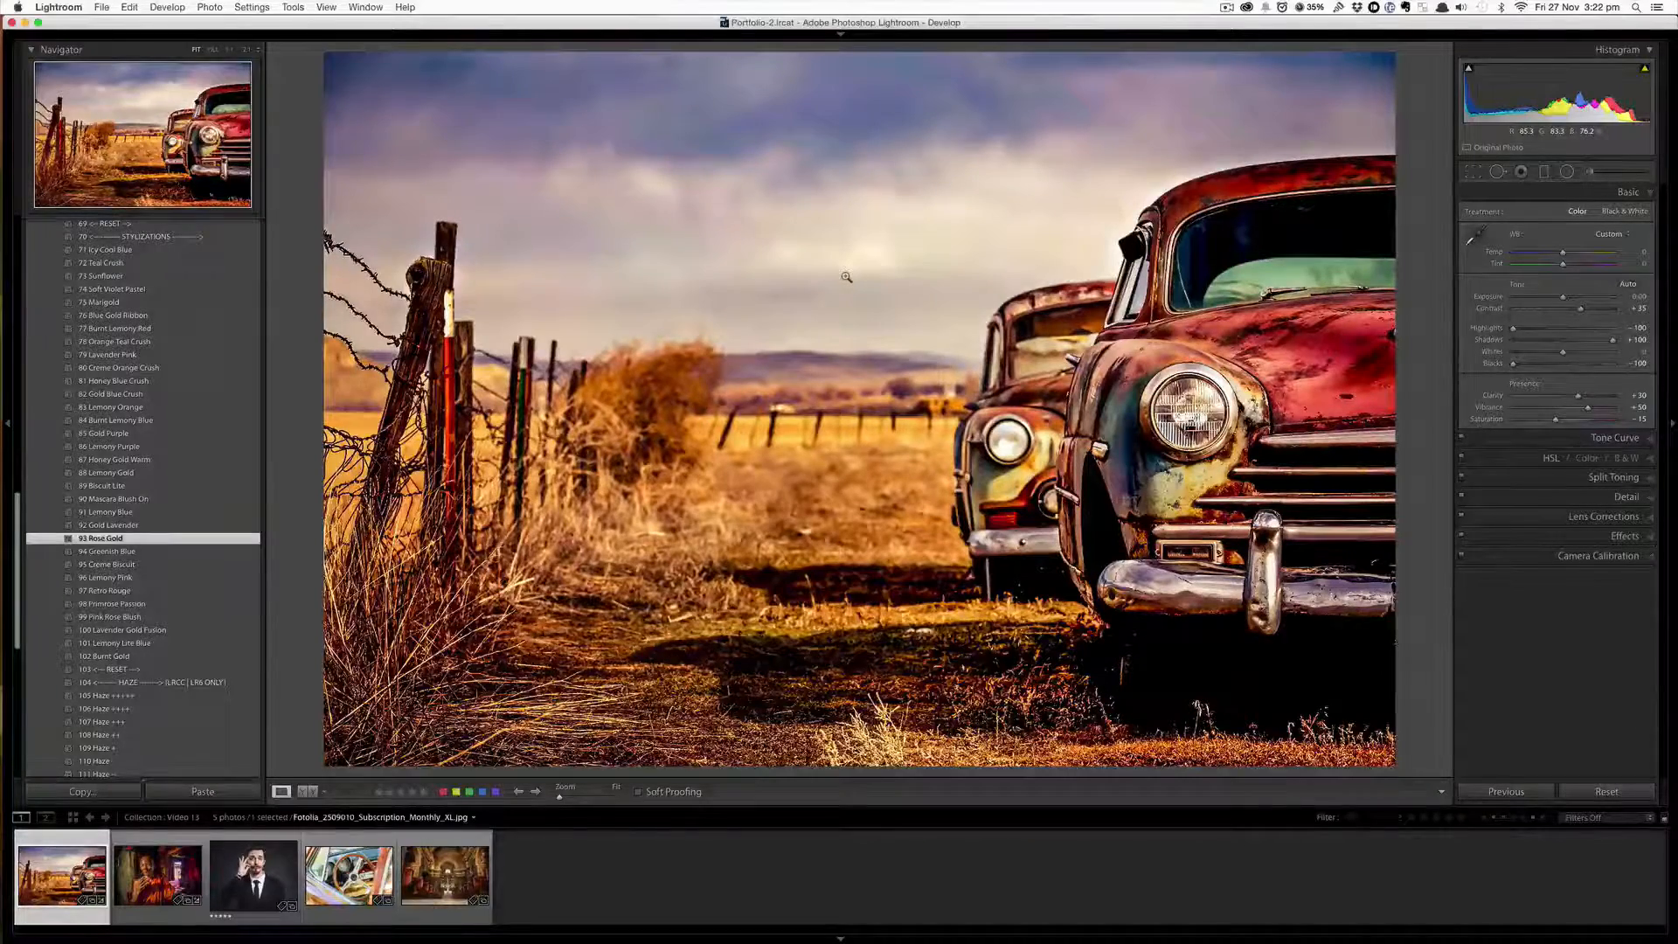
# - Apply the 114 Haze ---- preset to the vintage car photo and compare the result with the original
pyautogui.scroll(-5, 316, 496)
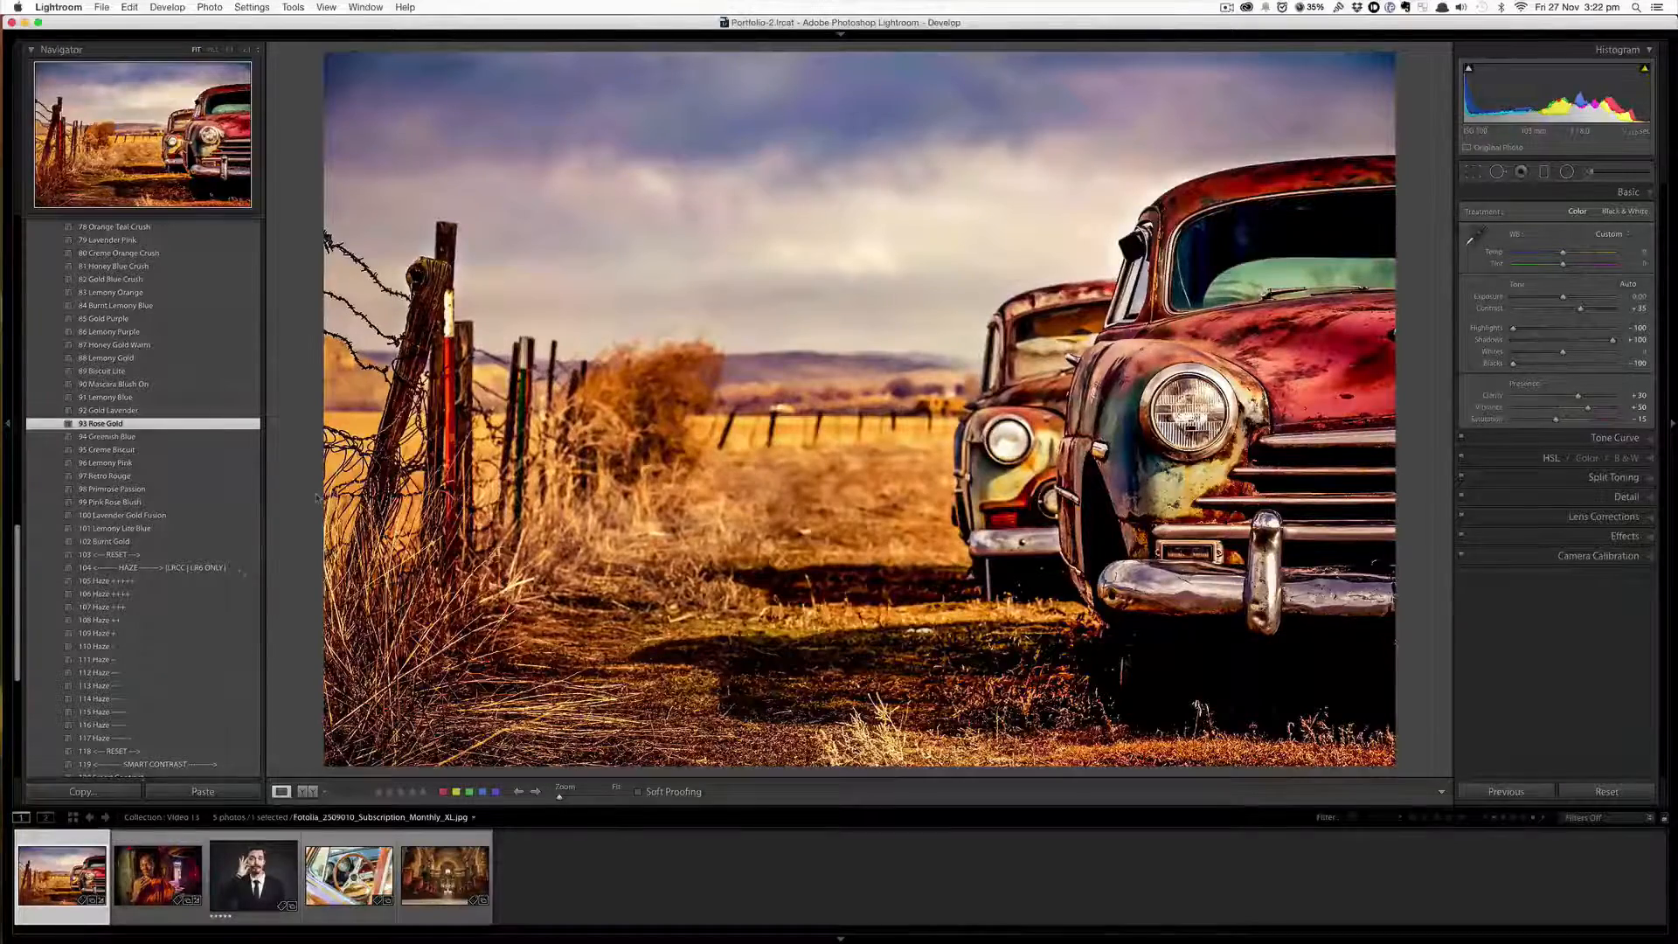
pyautogui.click(129, 705)
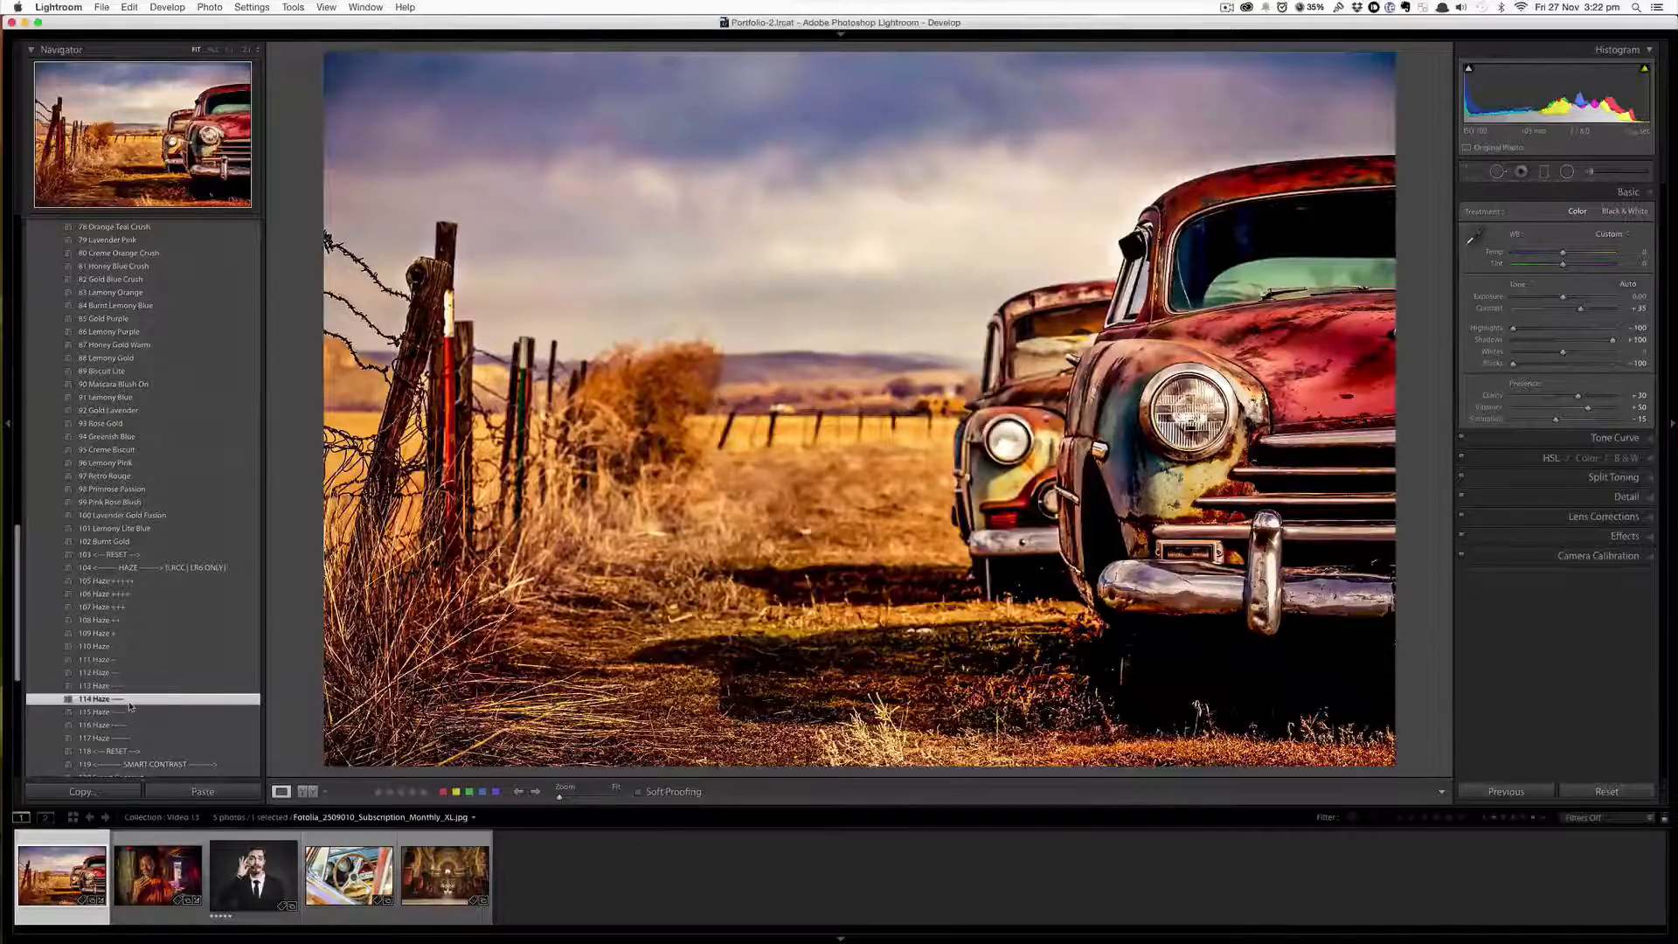
pyautogui.click(133, 687)
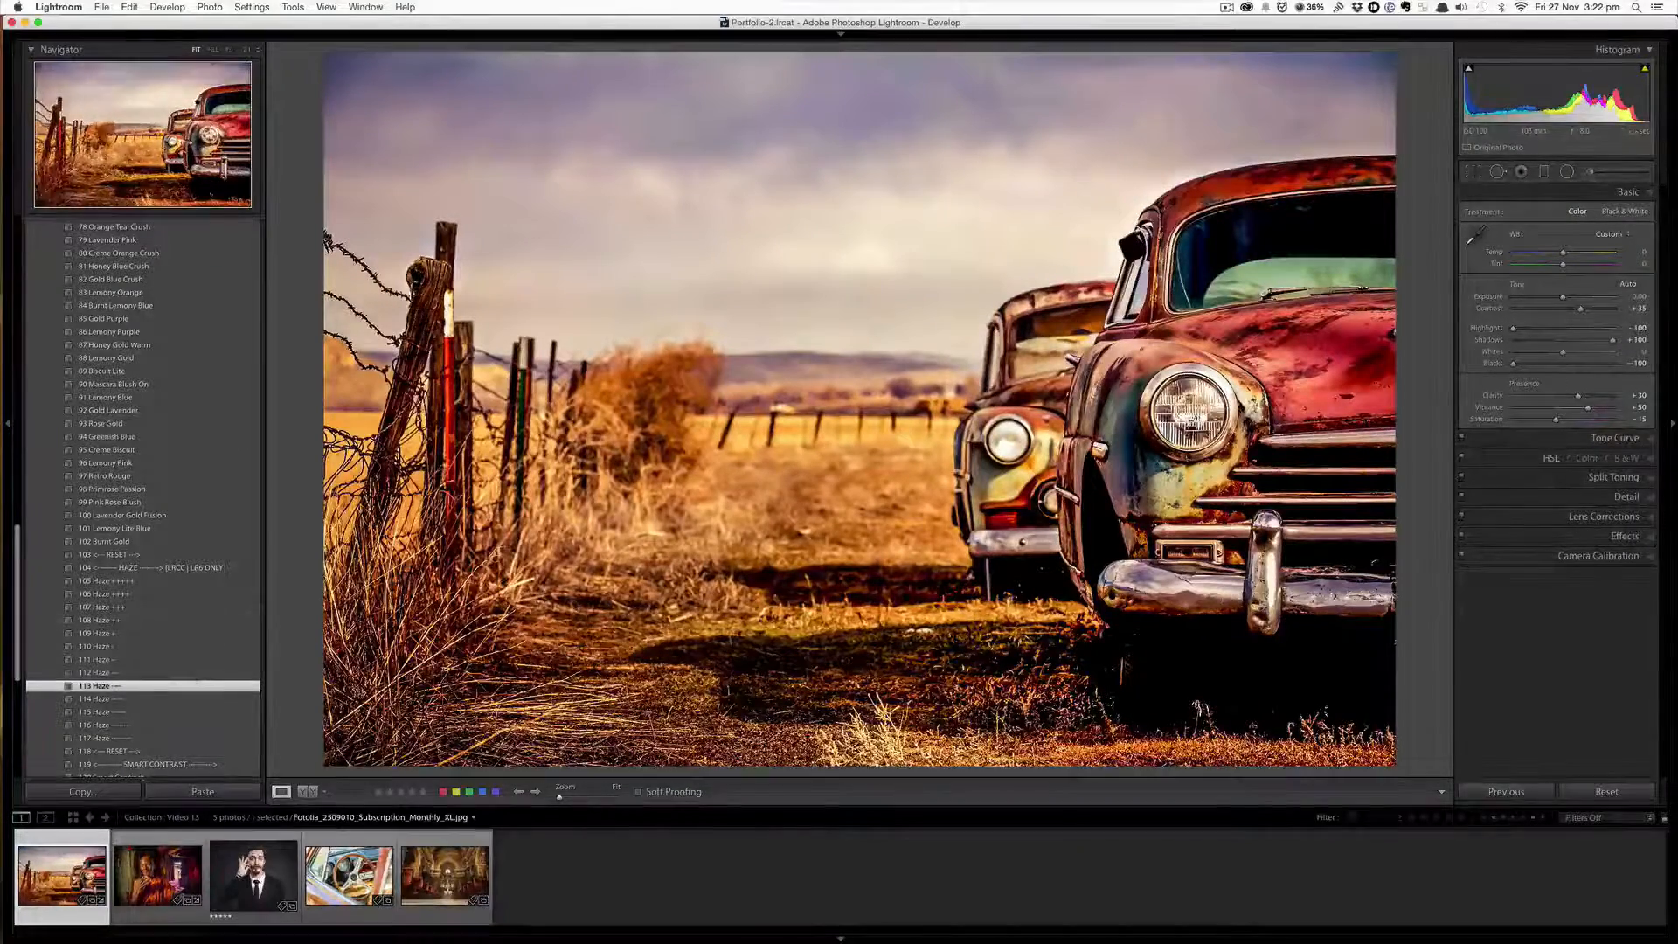
pyautogui.click(96, 699)
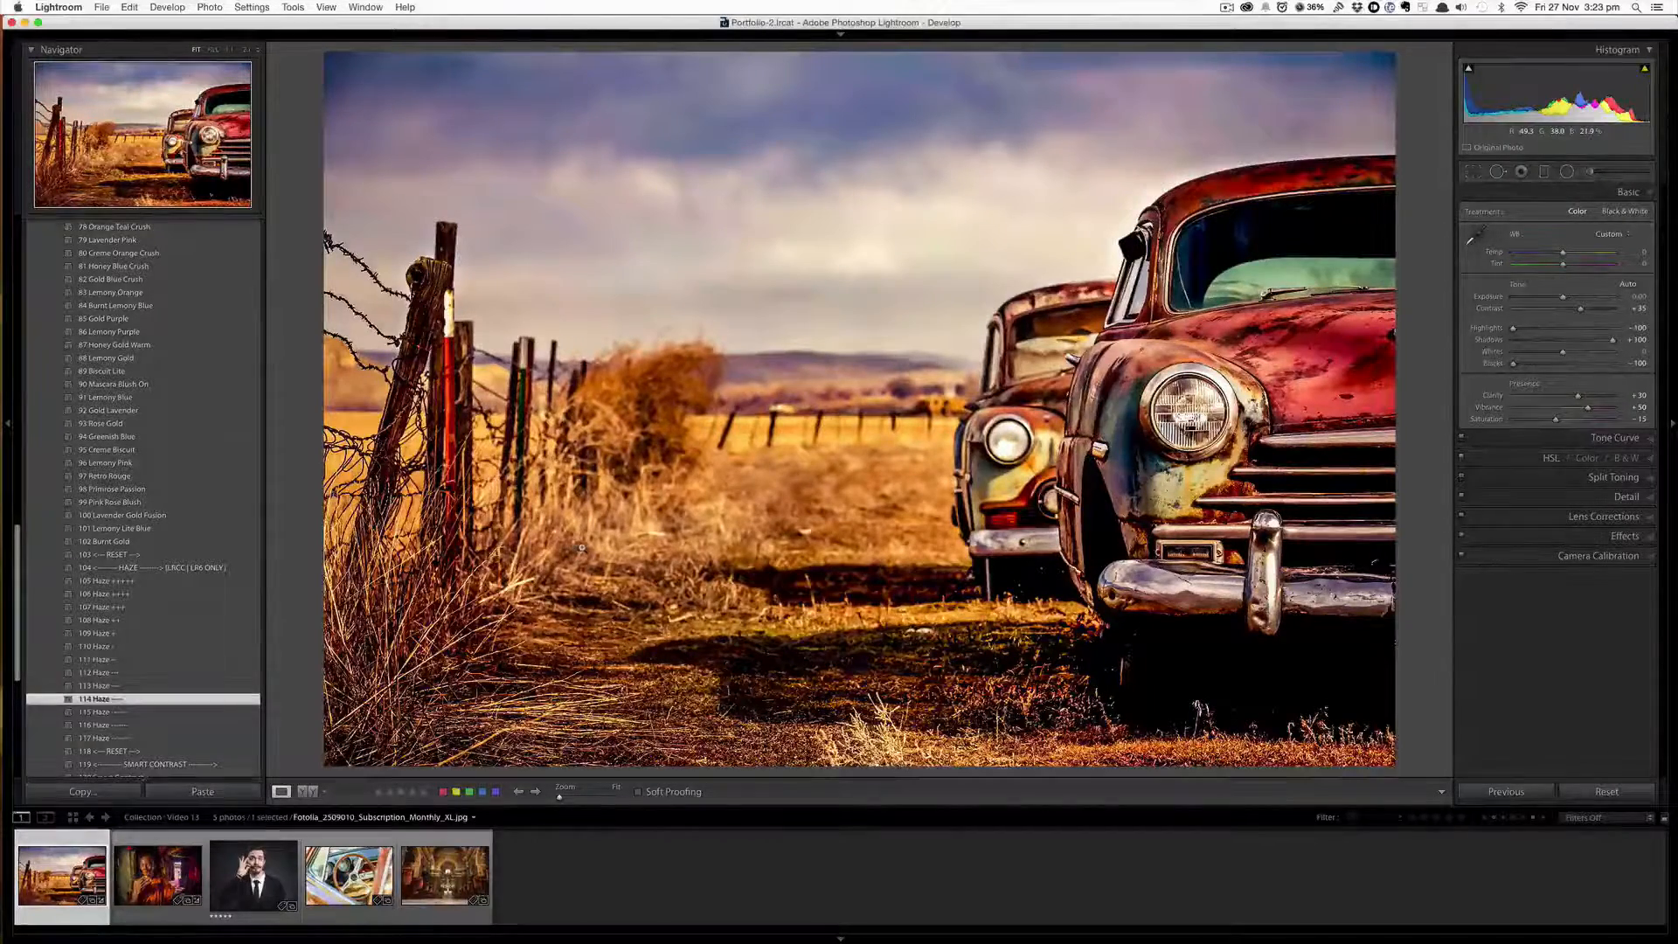
pyautogui.press('\\')
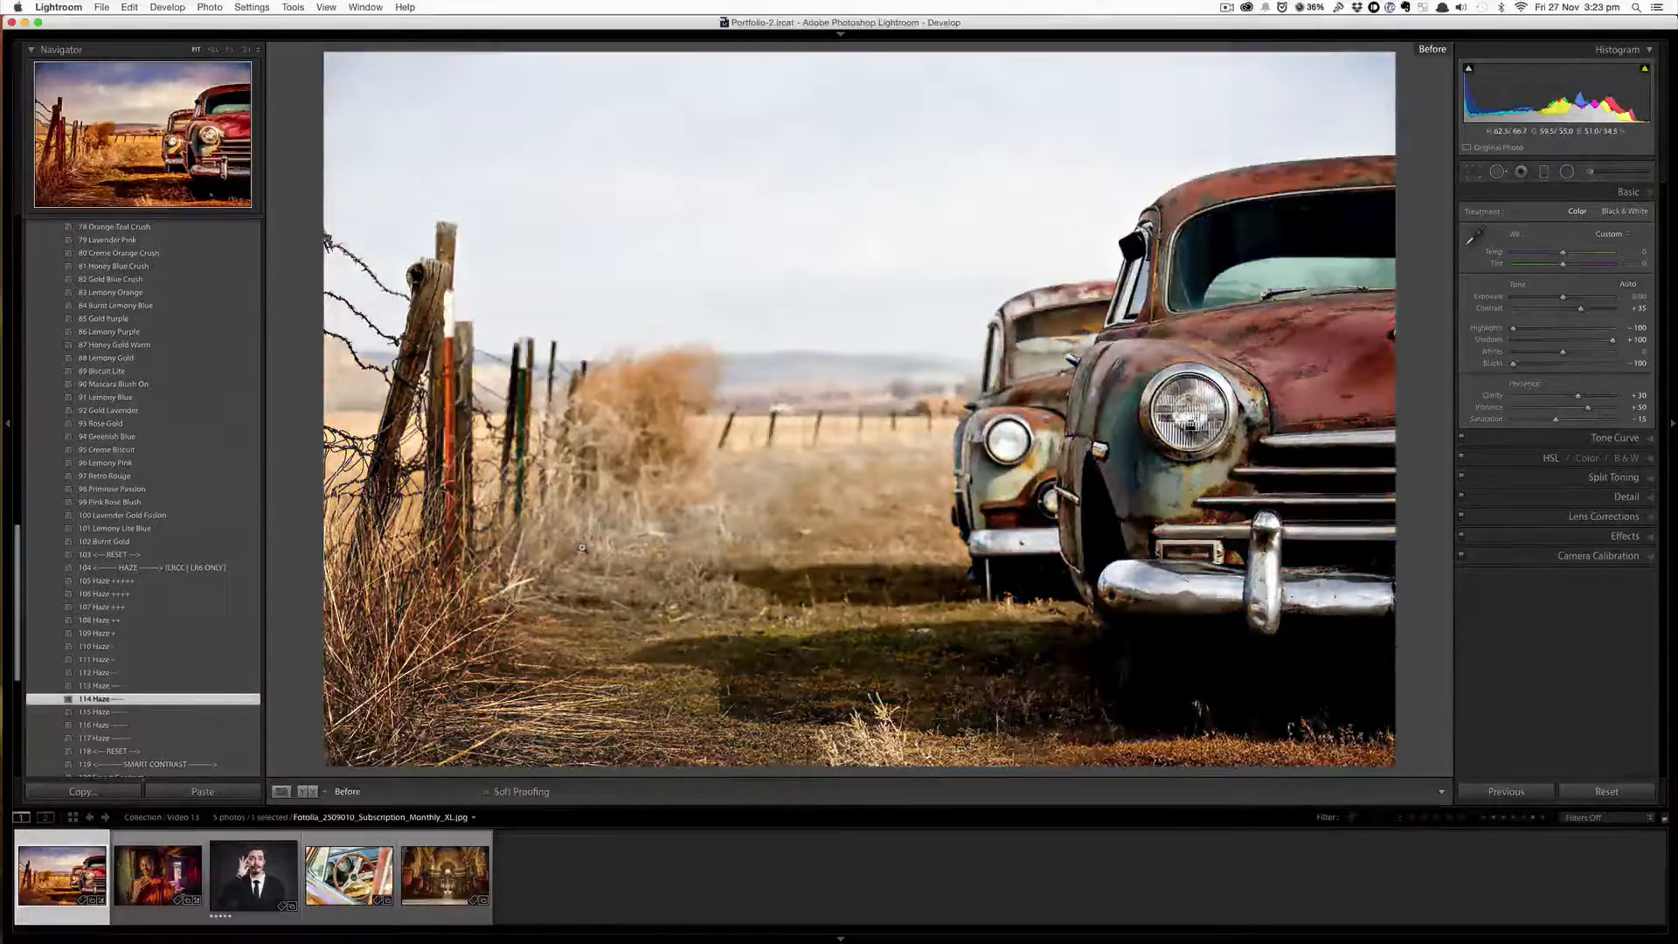
pyautogui.press('\\')
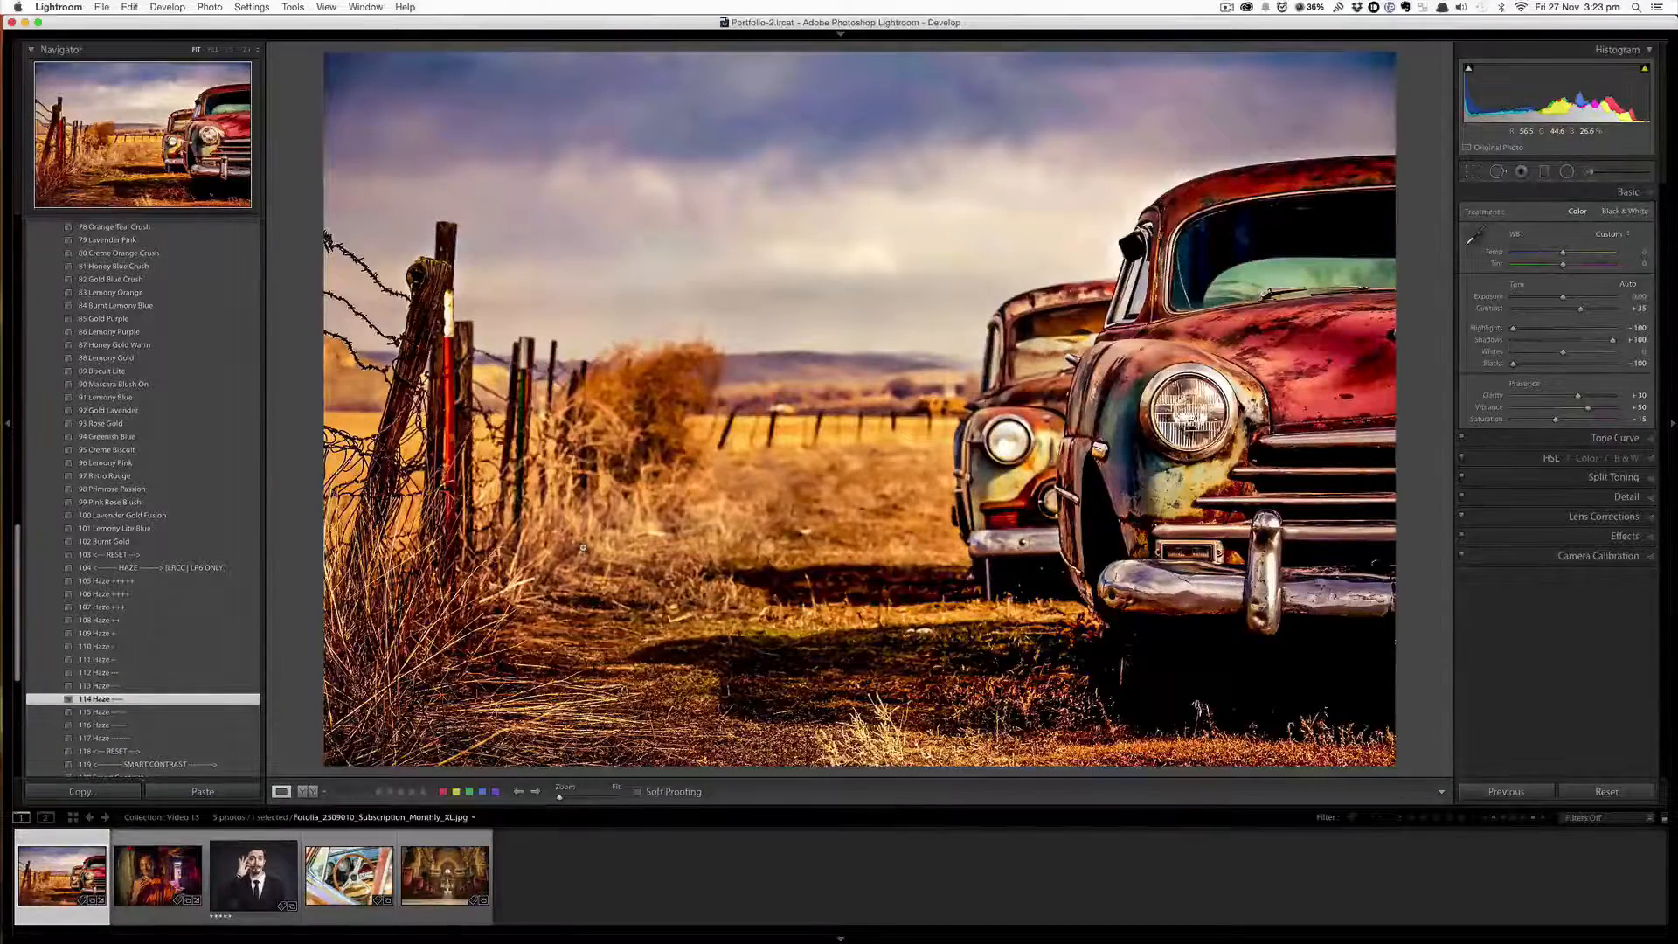
# - Switch to the photo of the monk in orange robes, try the 06 HDR VI foundation preset, and clear it with 127 RESET ALL
pyautogui.press('Right')
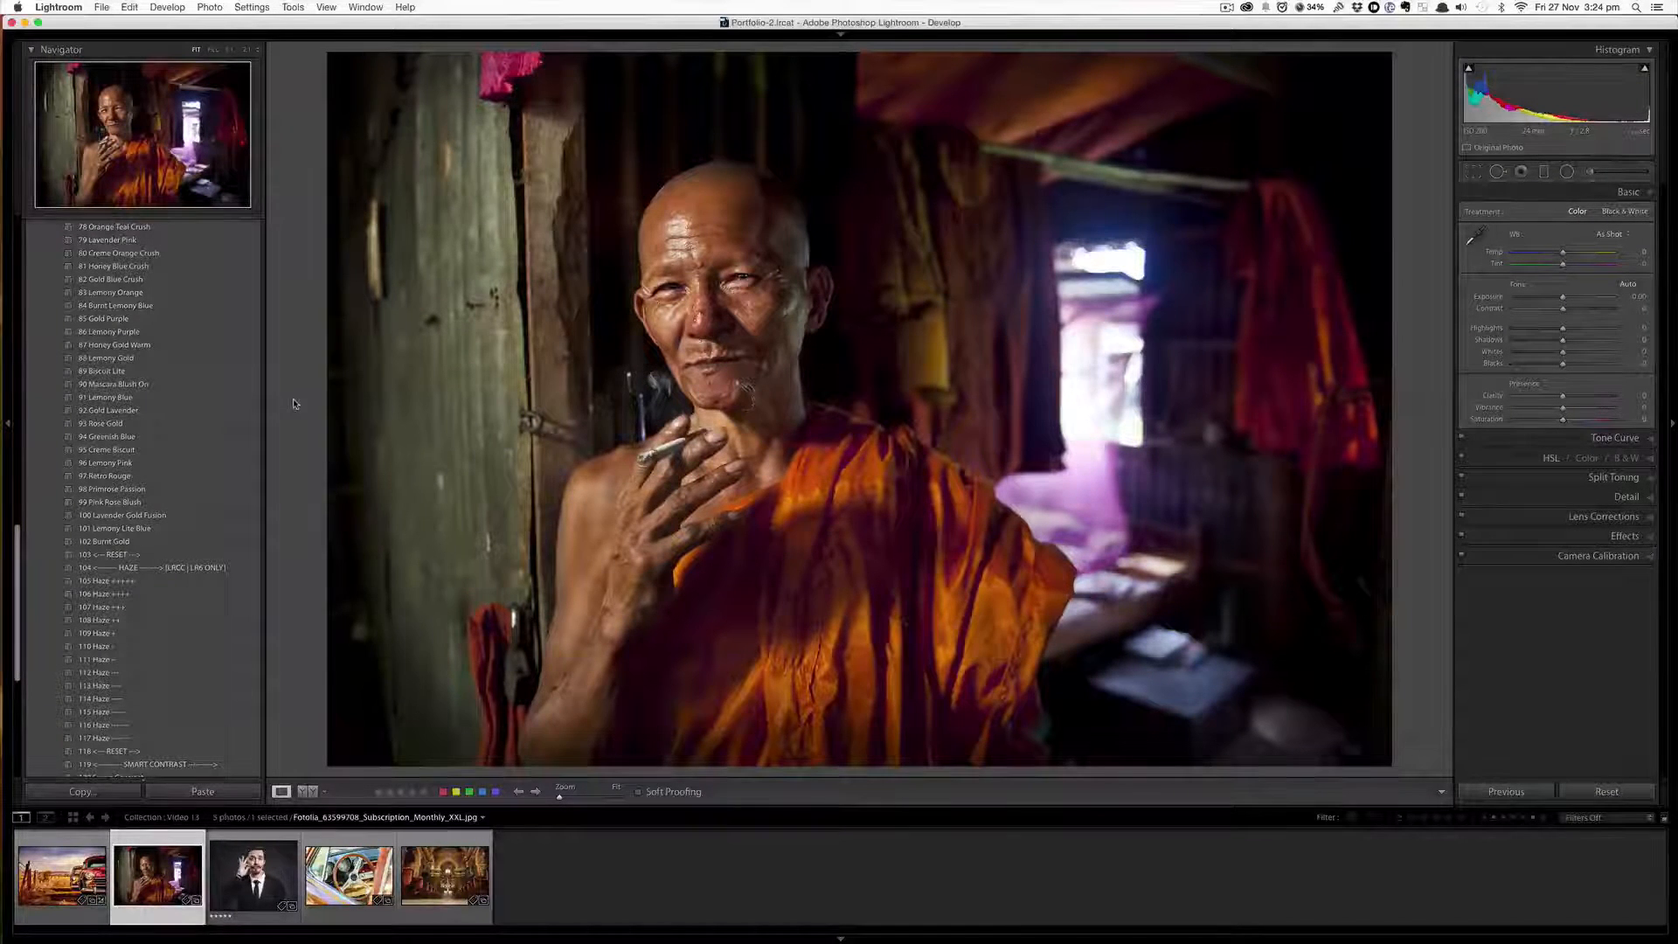
pyautogui.scroll(15, 232, 360)
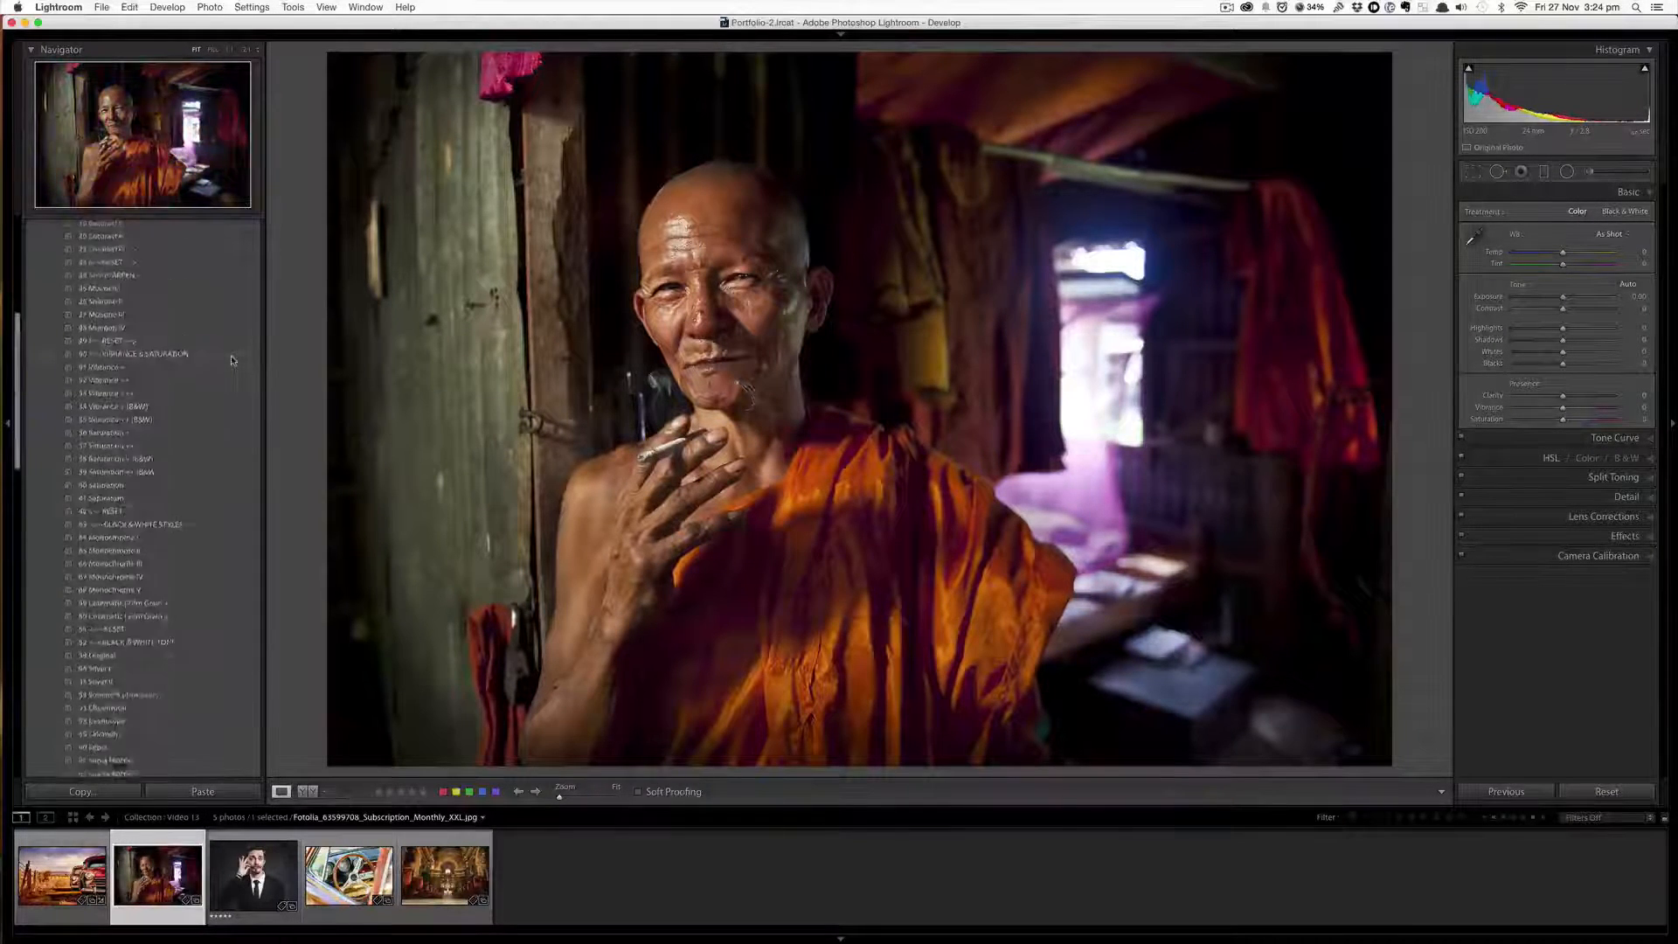
pyautogui.scroll(5, 233, 360)
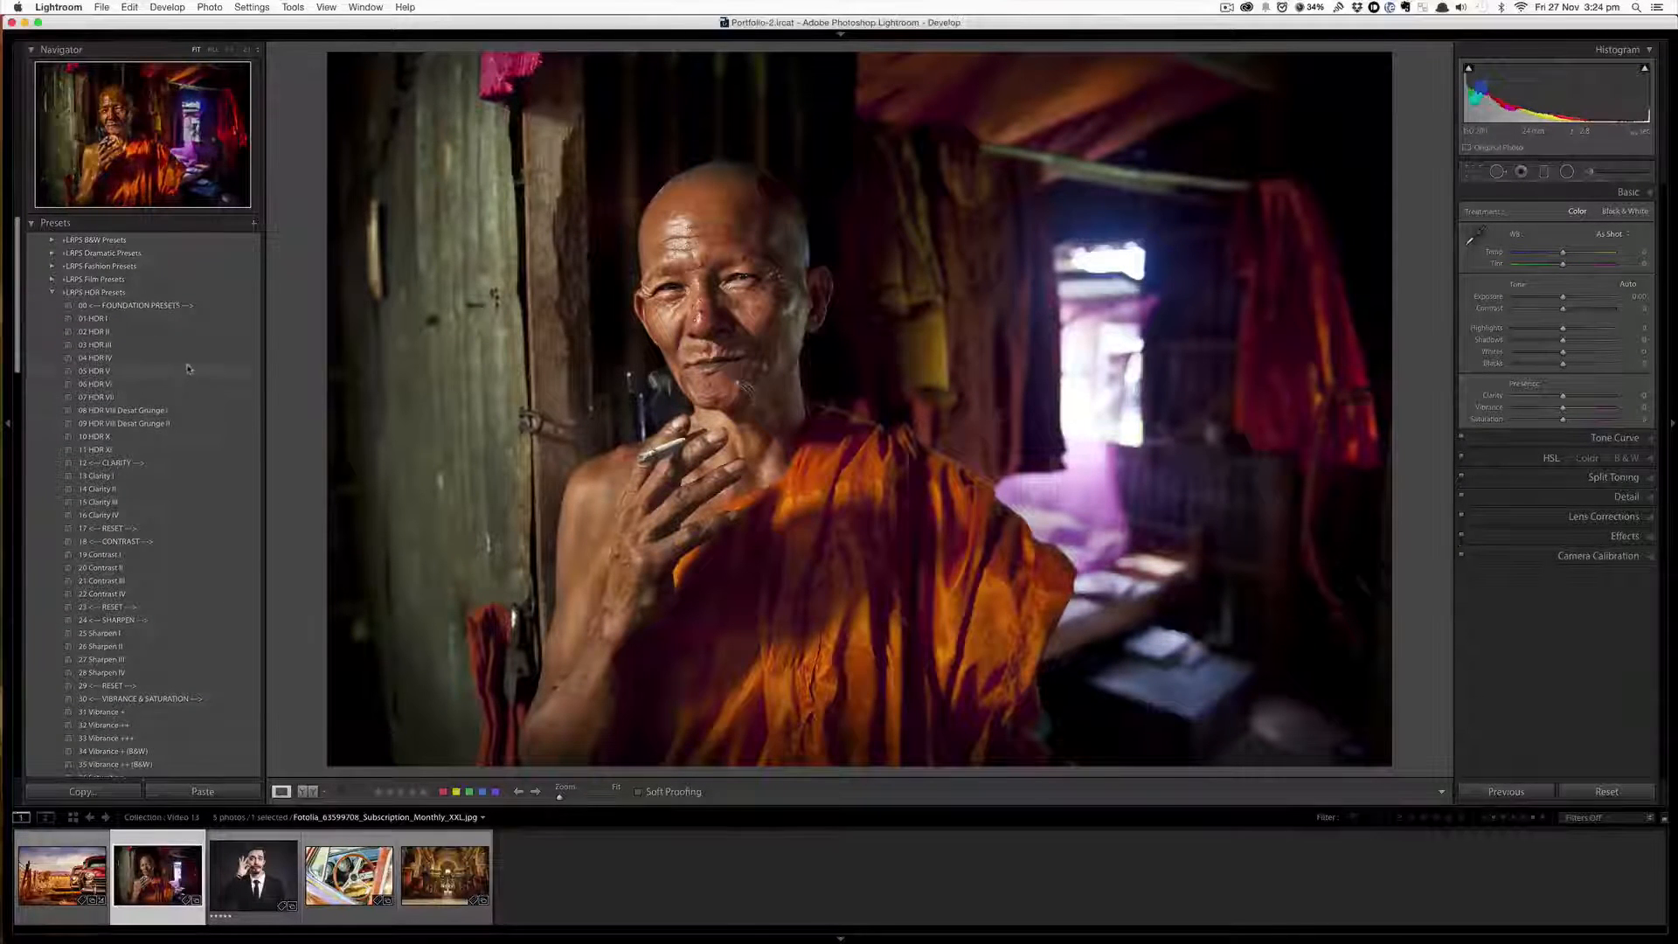
pyautogui.click(193, 383)
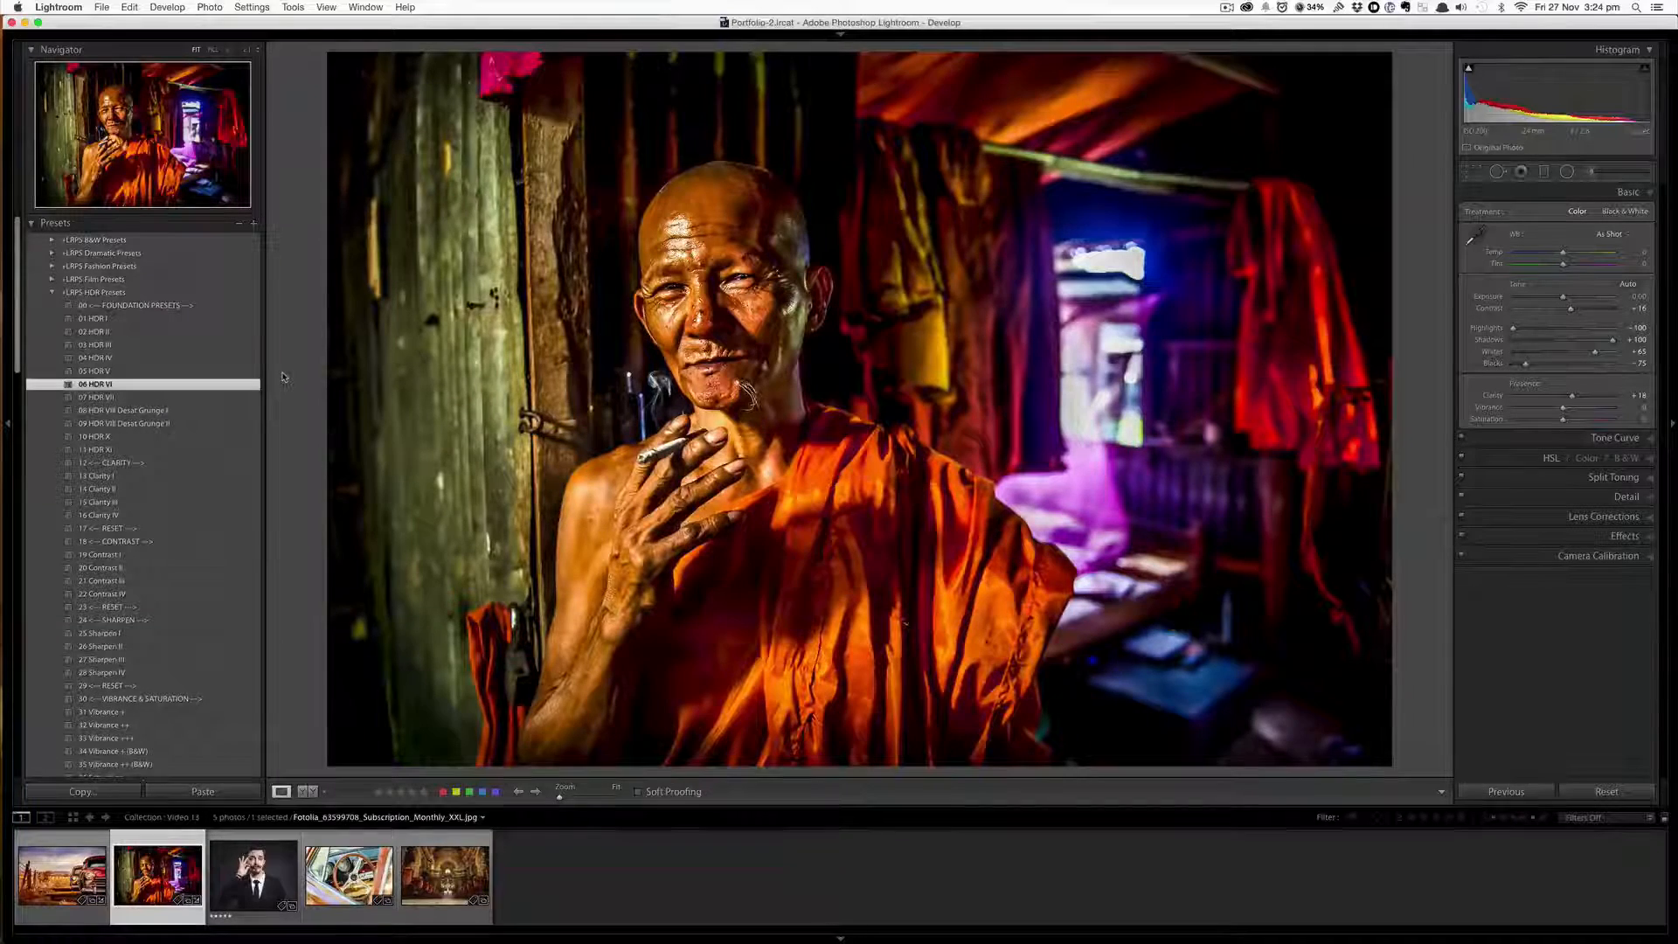
pyautogui.press('super+z')
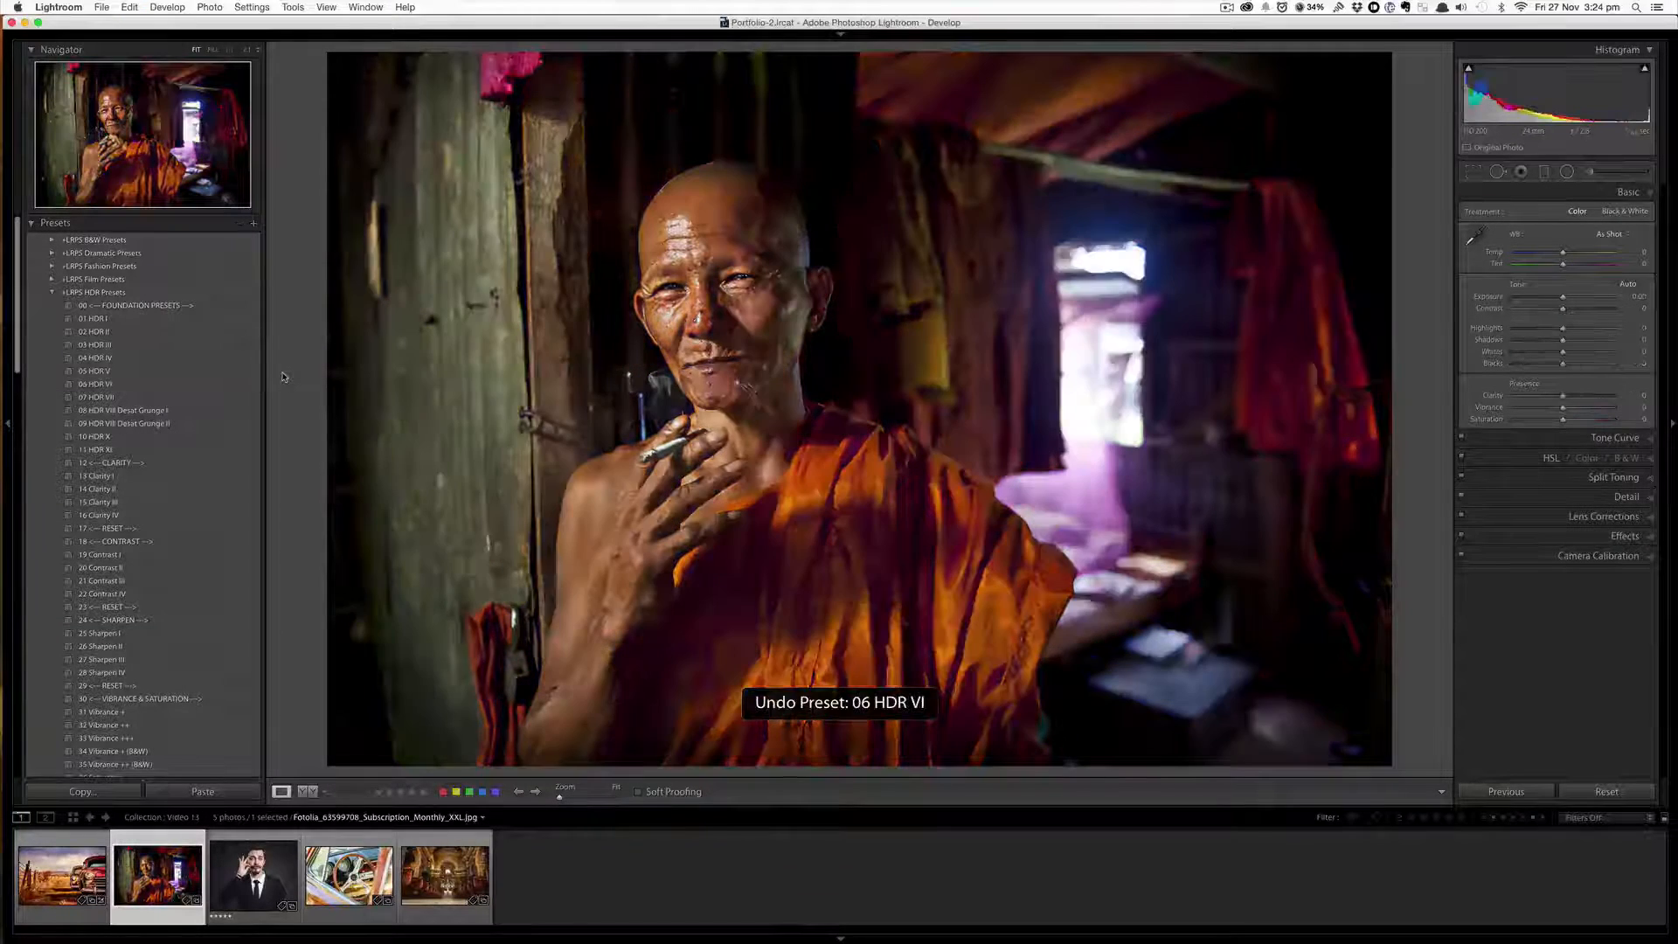
pyautogui.scroll(-15, 122, 560)
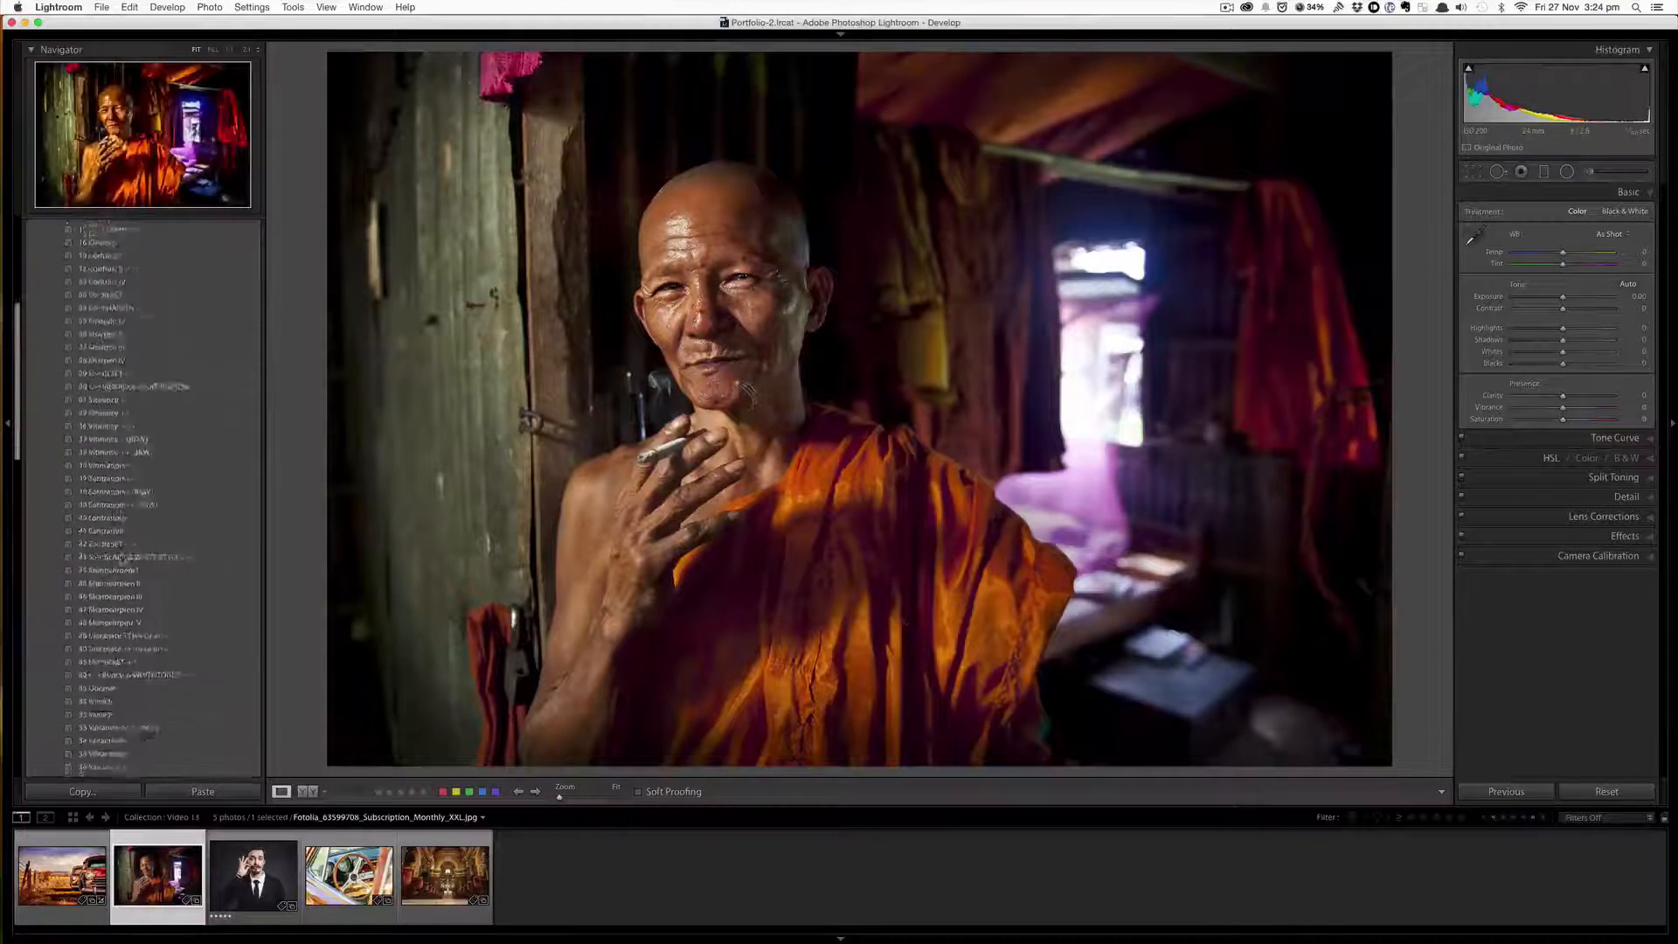
pyautogui.scroll(-8, 122, 559)
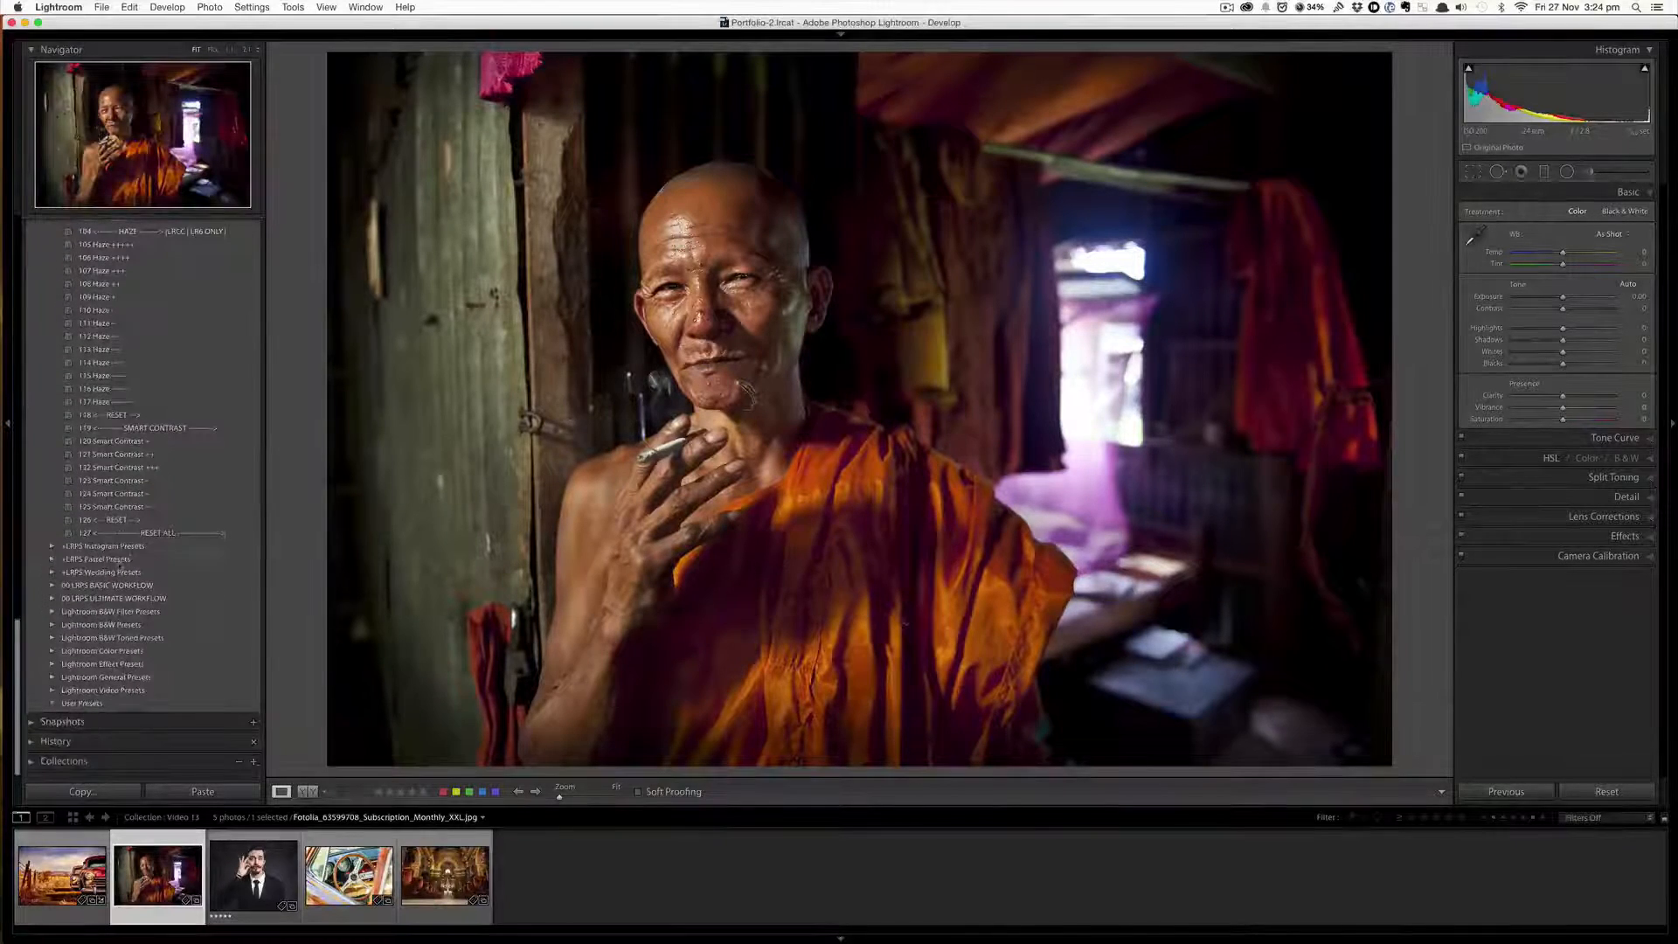
pyautogui.click(140, 533)
# - Apply the 14 Clarity II and 26 Sharpen II presets to the monk photo
pyautogui.scroll(15, 161, 539)
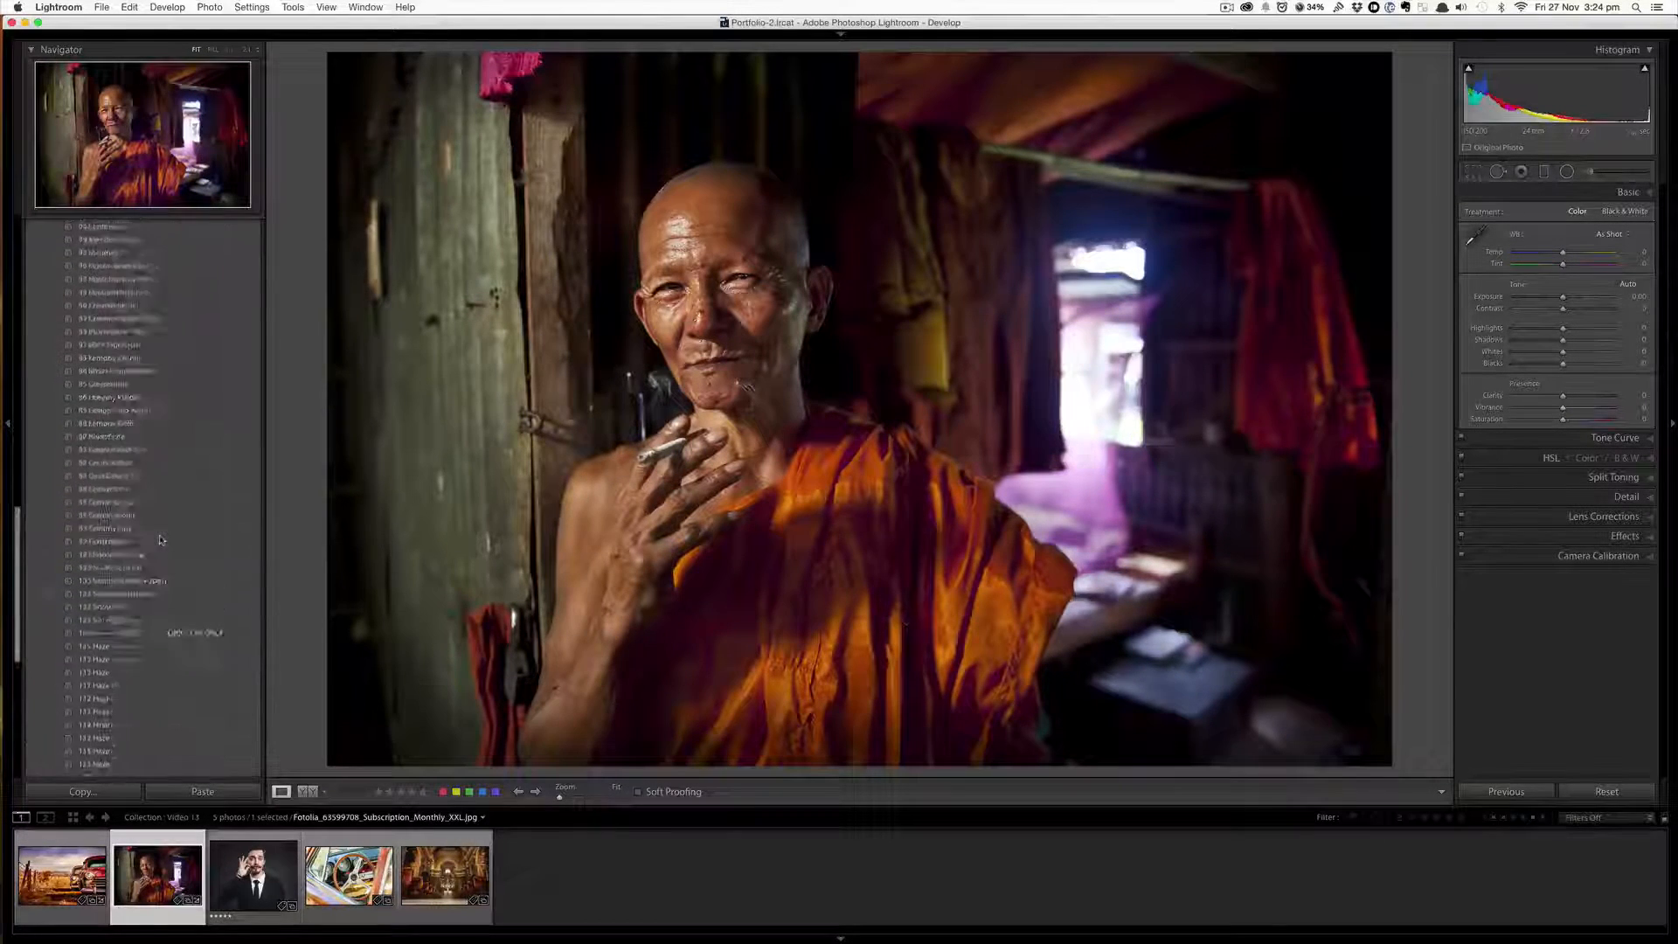
pyautogui.scroll(5, 161, 539)
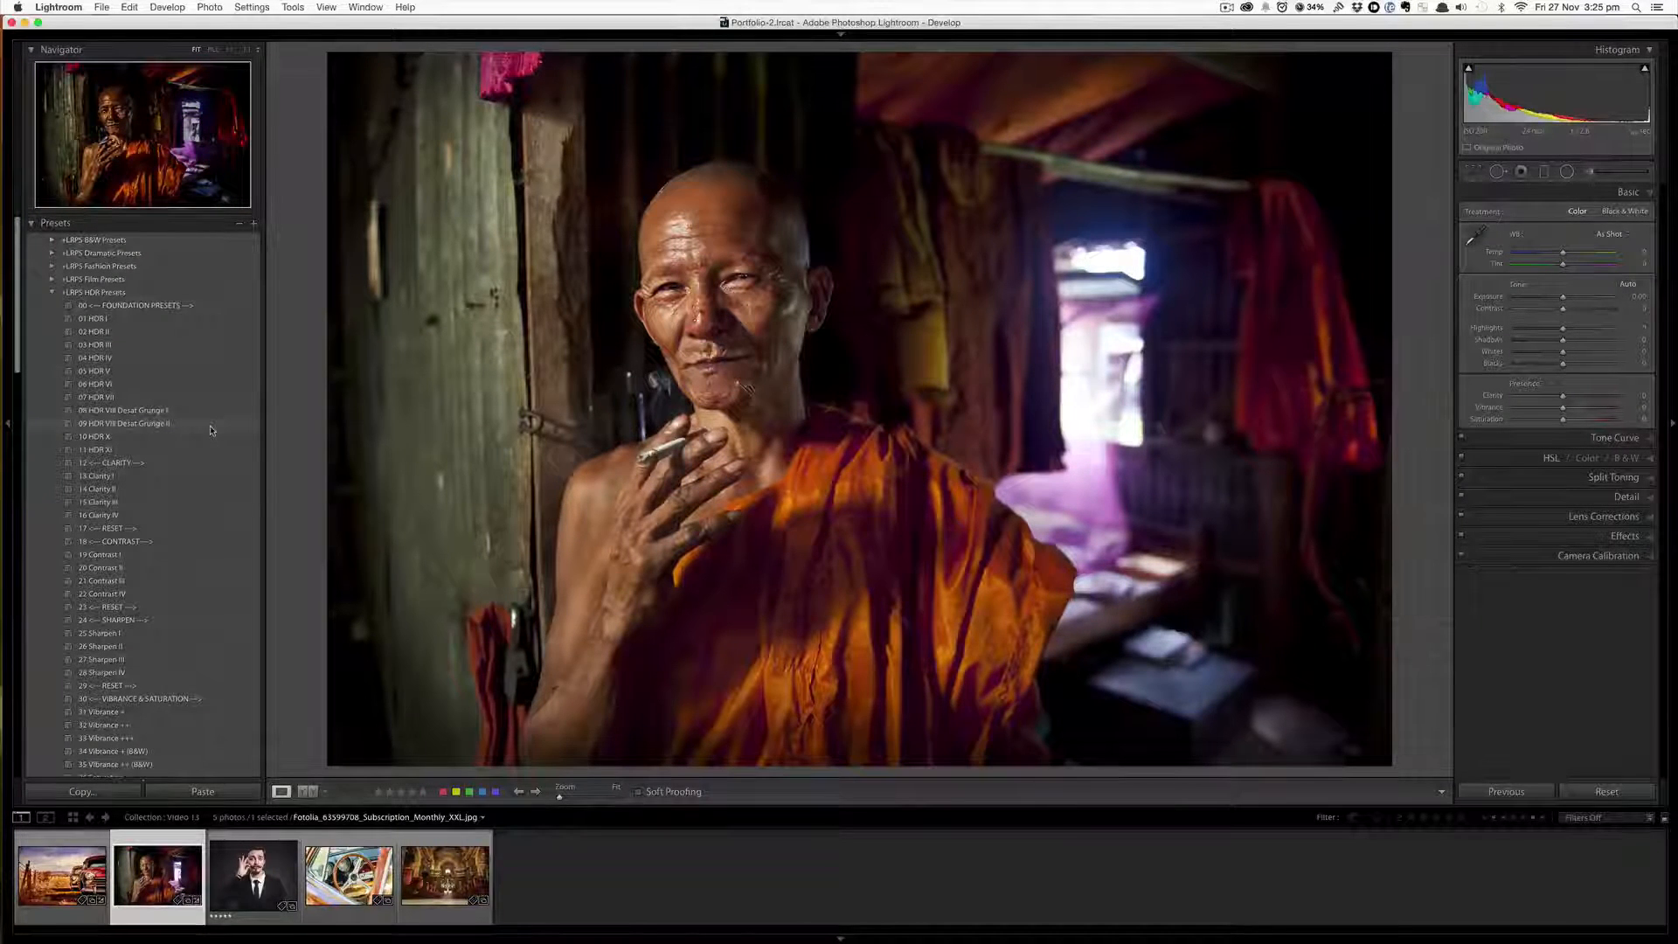
pyautogui.click(174, 491)
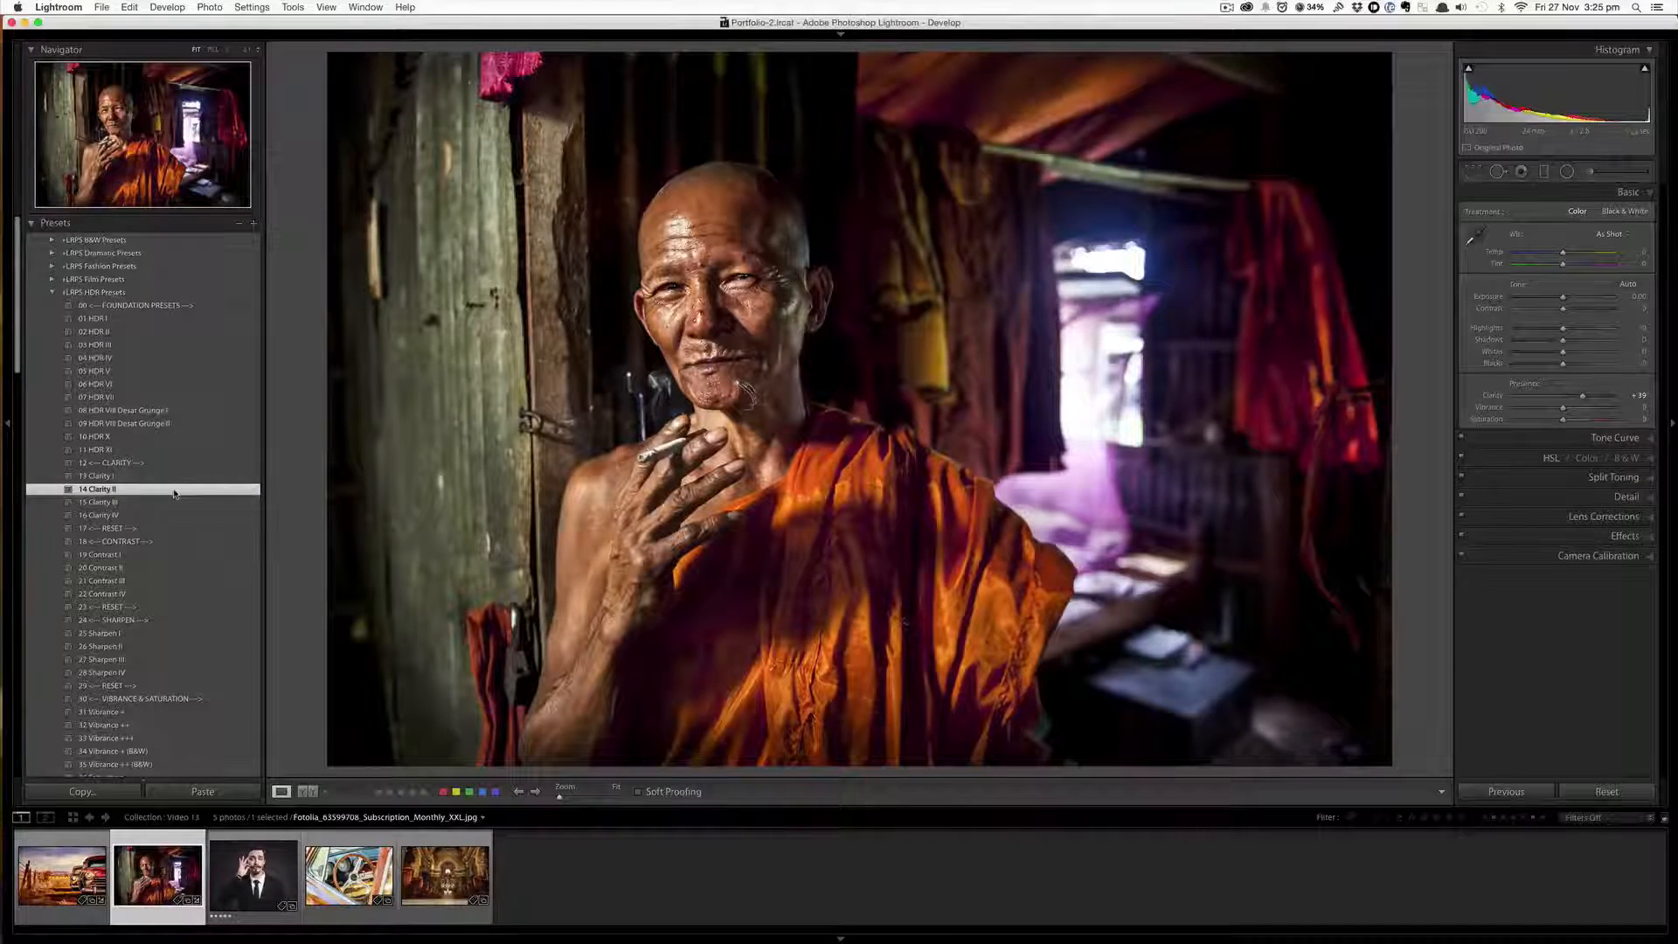
pyautogui.scroll(-1, 150, 647)
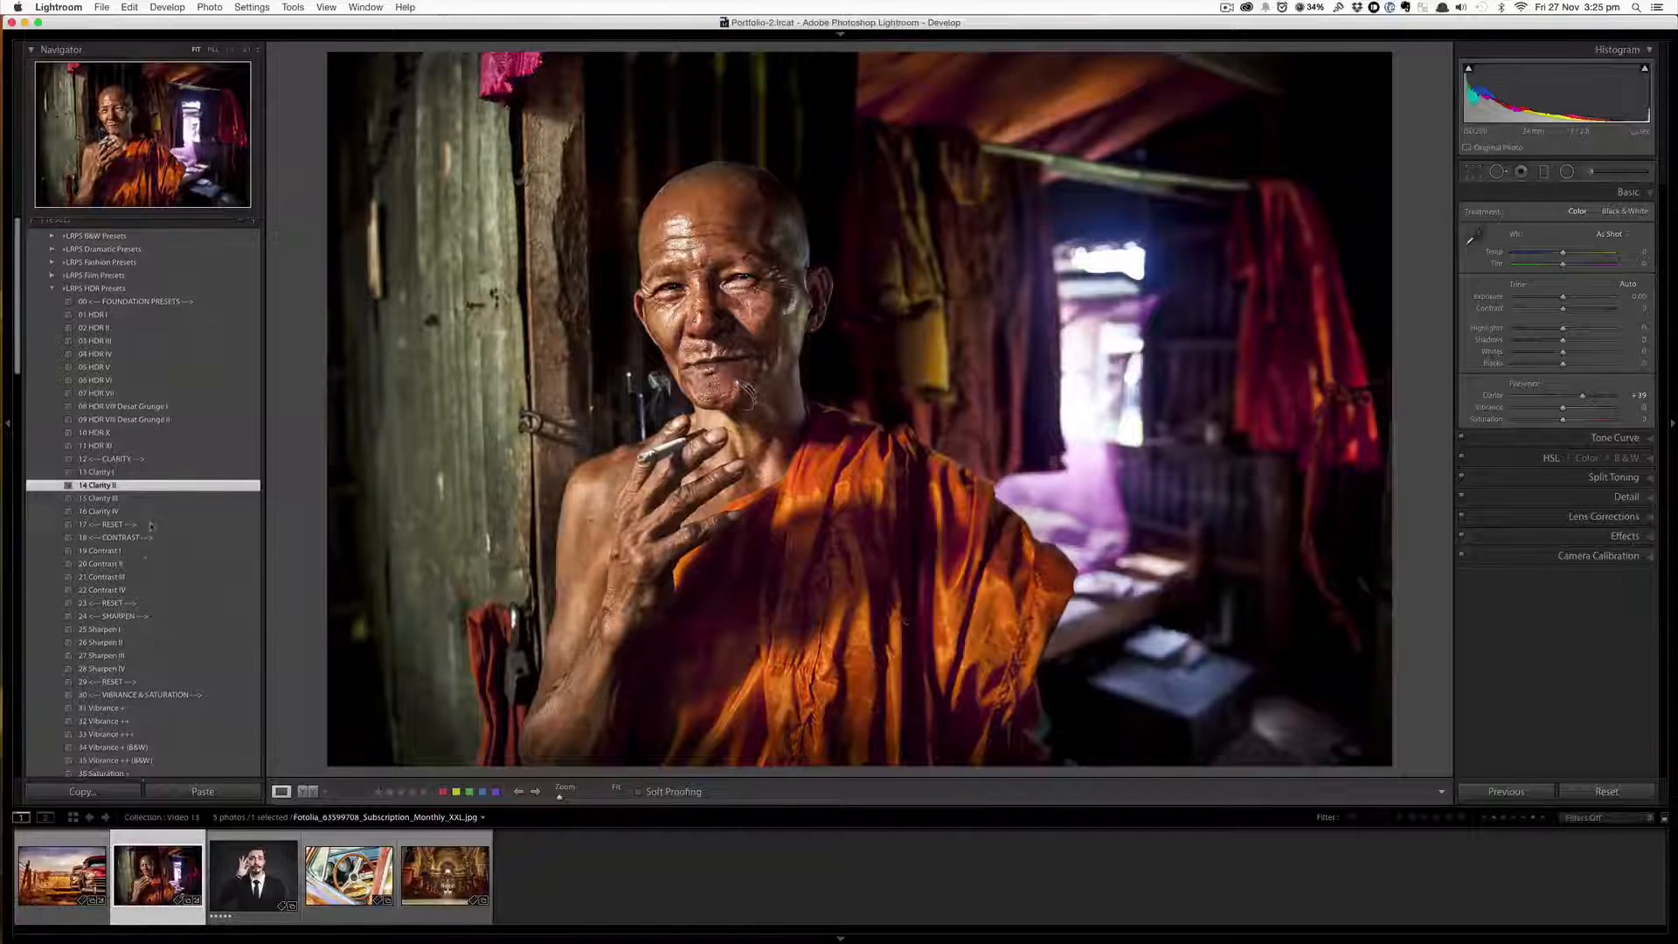
pyautogui.click(151, 644)
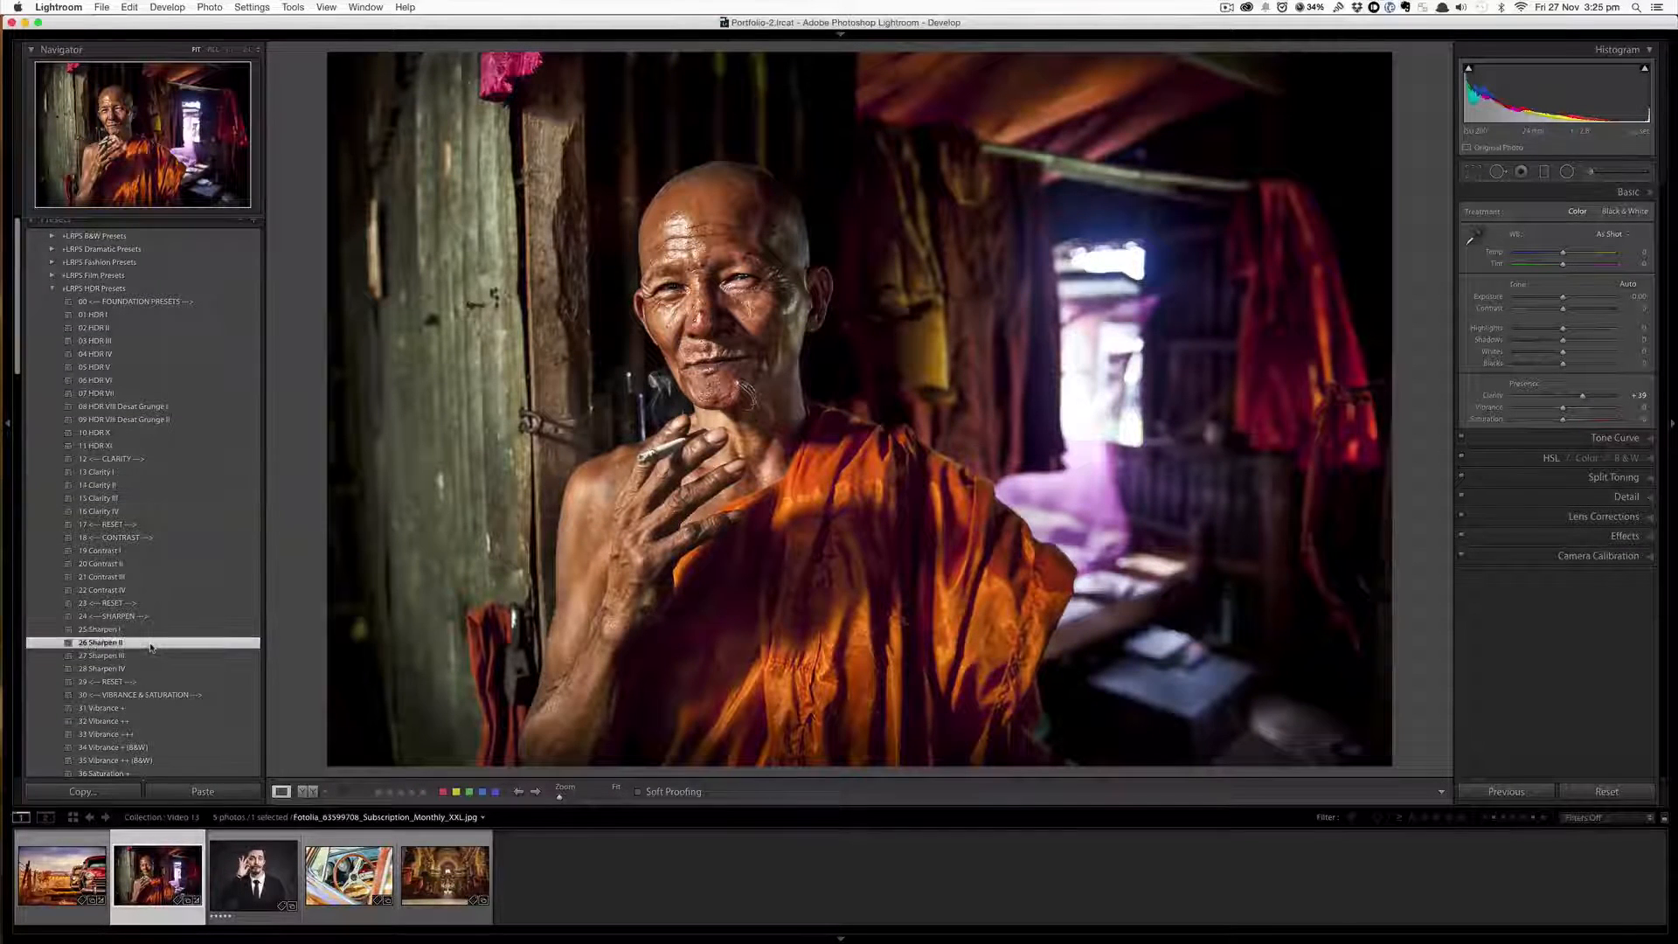
# - Apply the 75 Marigold stylization preset to the monk photo
pyautogui.scroll(-3, 152, 647)
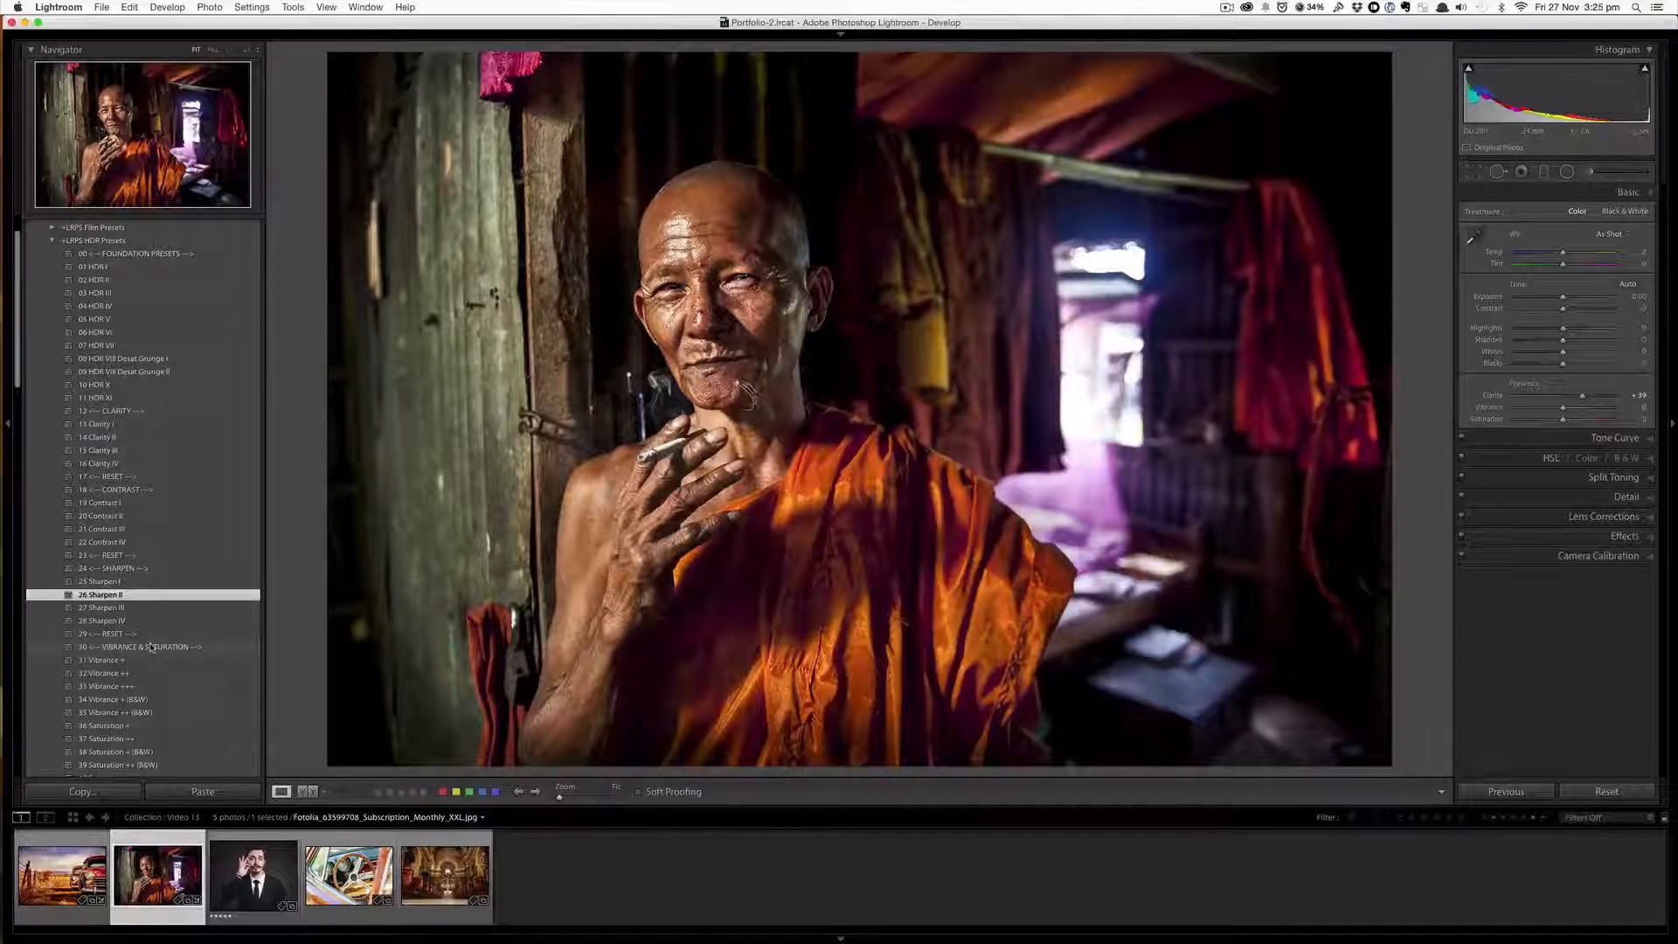
pyautogui.scroll(-15, 151, 647)
pyautogui.scroll(-5, 152, 648)
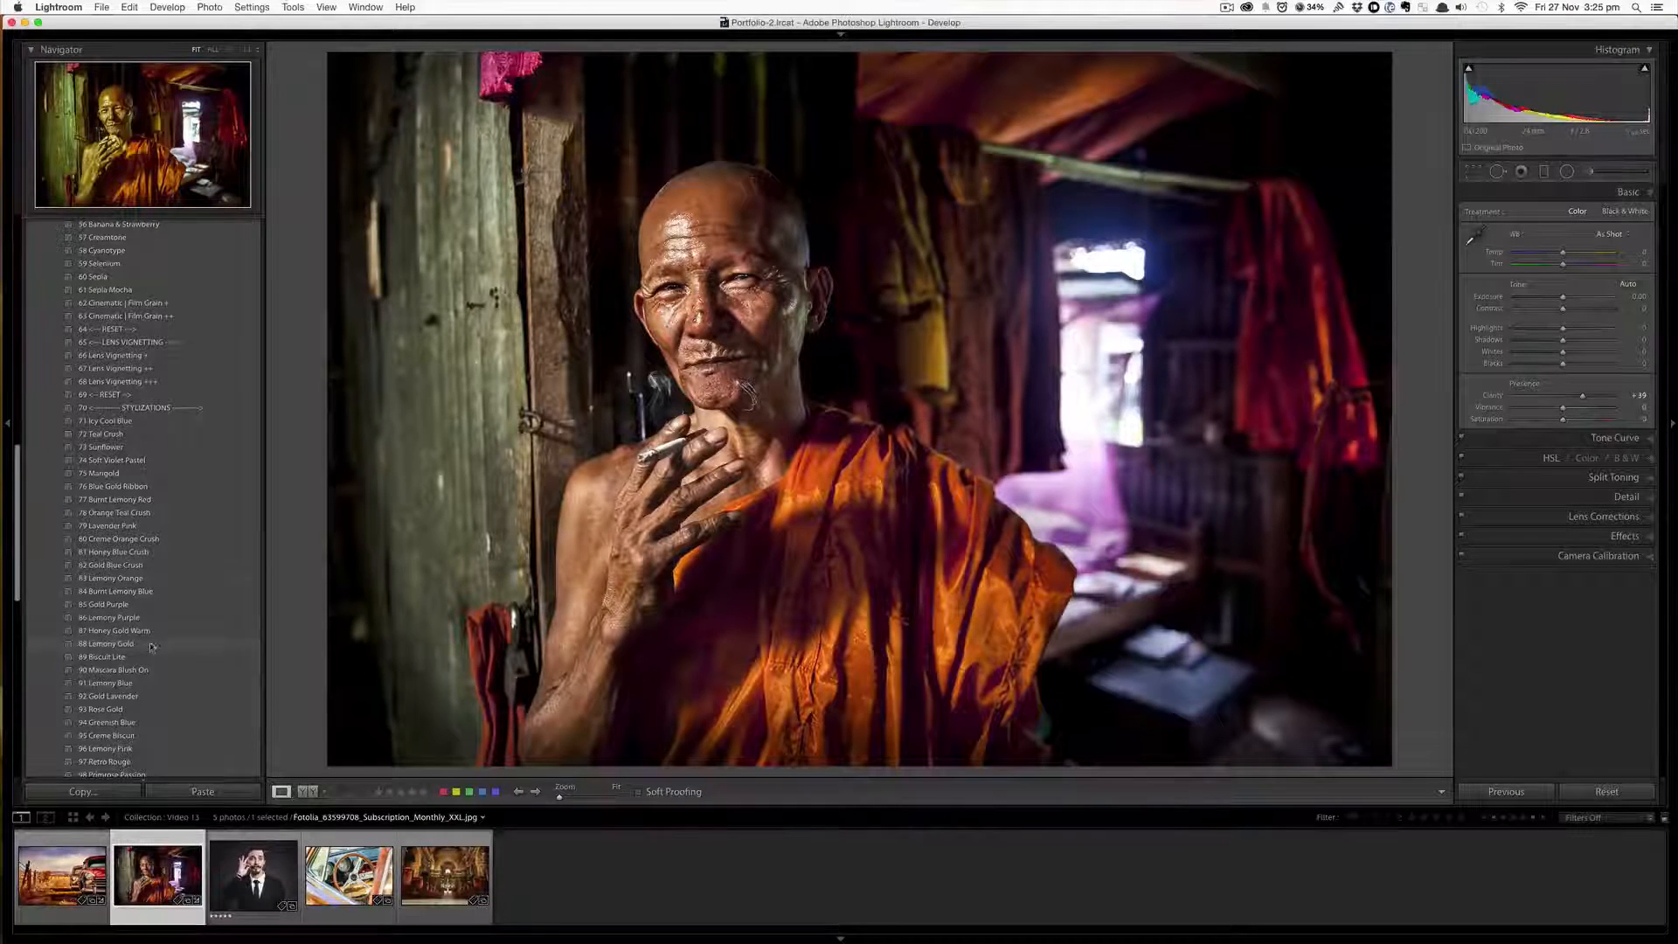
pyautogui.click(160, 473)
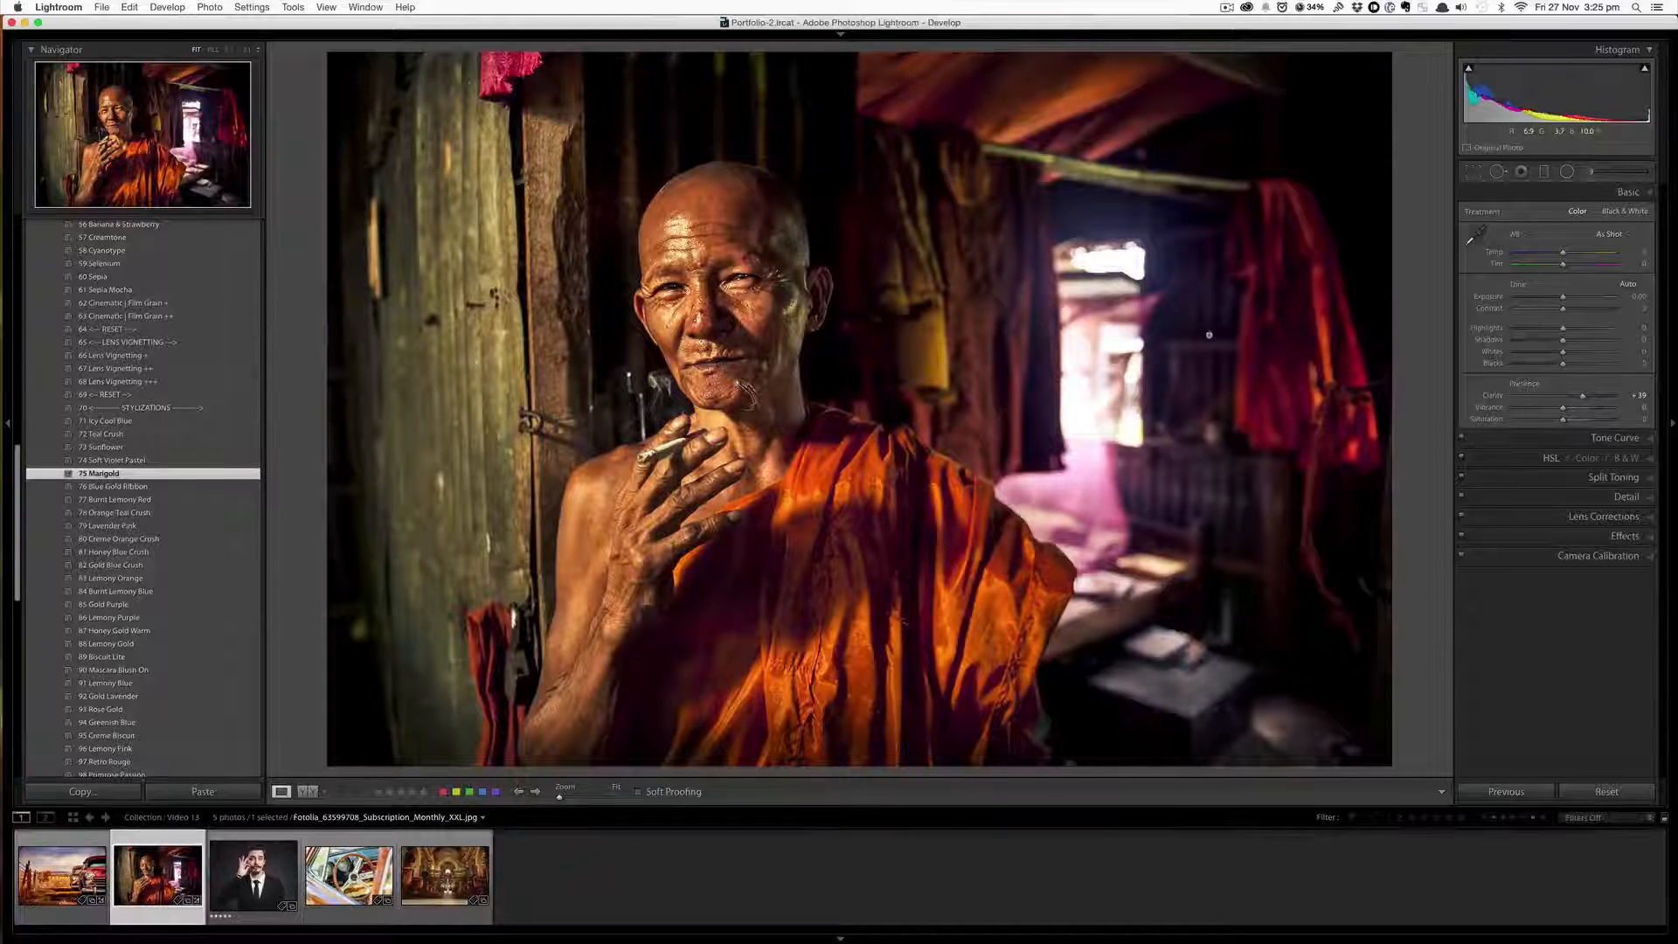
pyautogui.press('super+z')
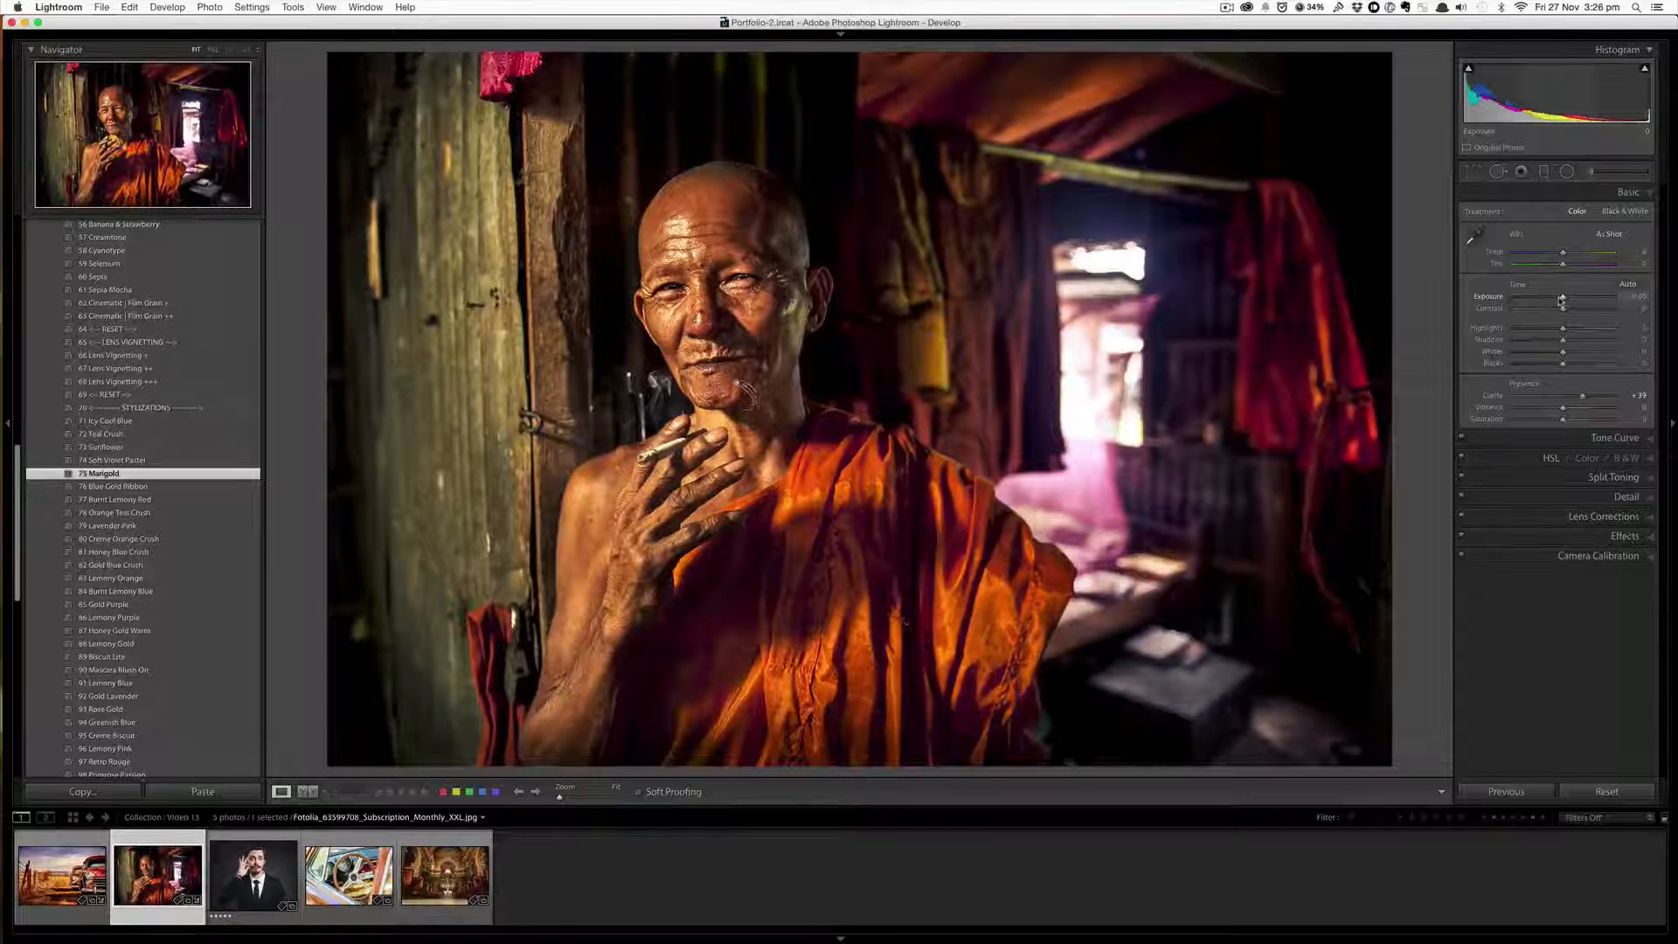
# - Raise the monk photo's exposure slightly and compare the edit with the original
pyautogui.moveTo(1562, 300); pyautogui.dragTo(1568, 301)
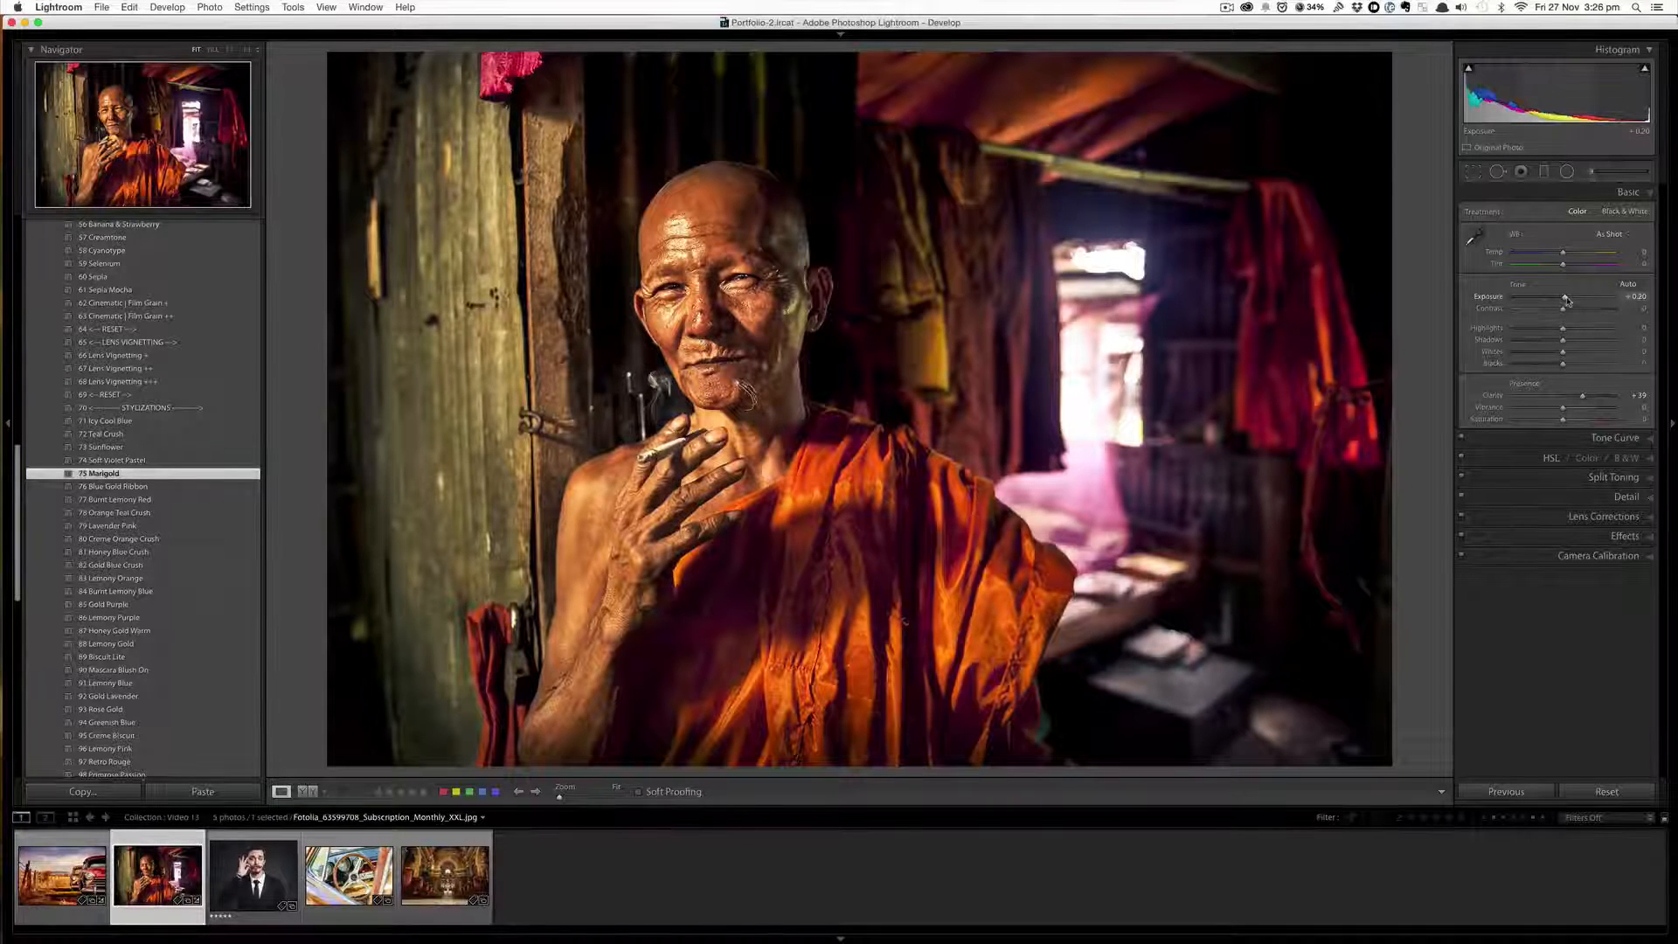
pyautogui.press('\\')
pyautogui.press('\\')
# - Apply the 03 HDR III, 20 Contrast II and 25 Sharpen I presets to the portrait of the man in a suit
pyautogui.click(279, 867)
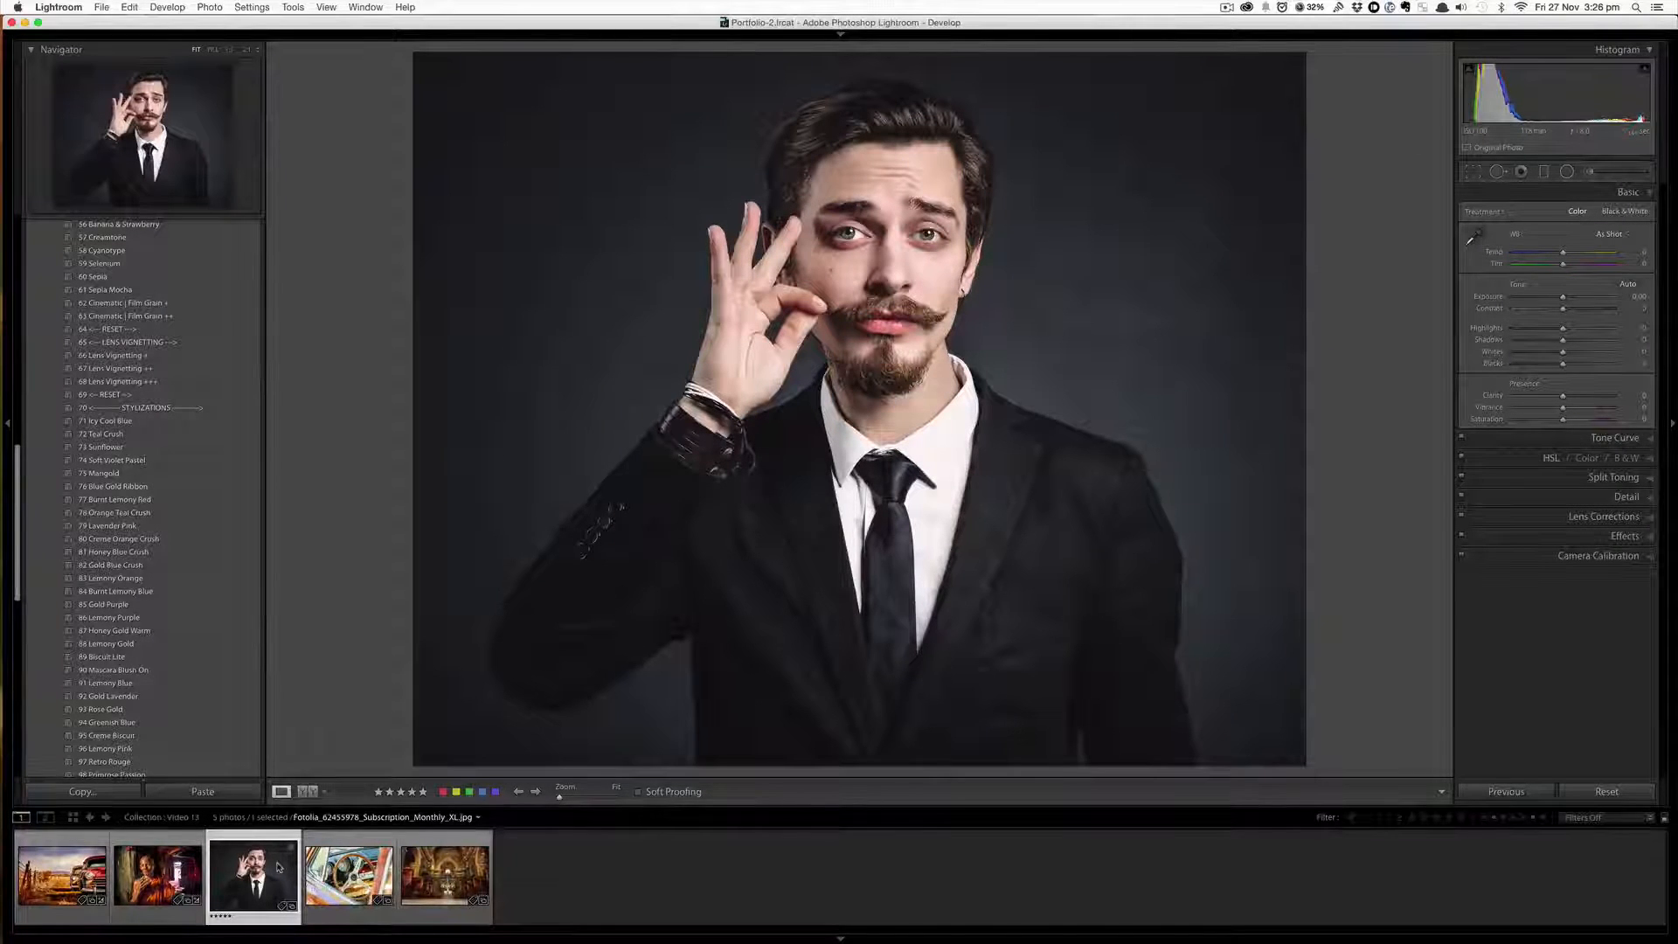
pyautogui.scroll(15, 201, 518)
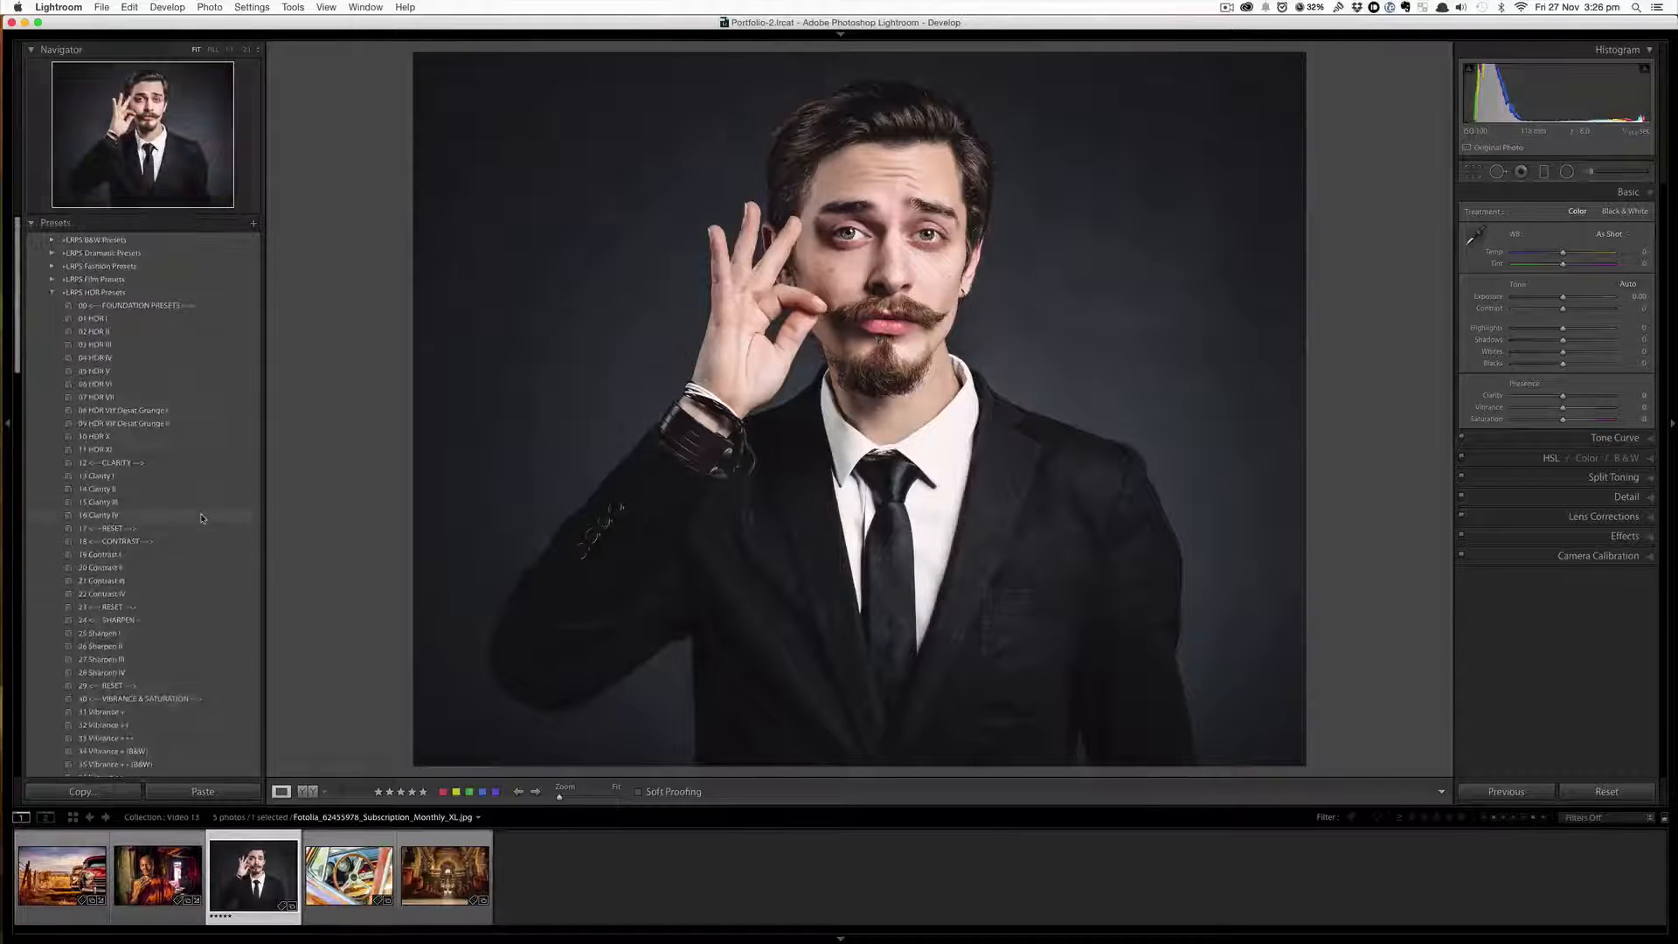
pyautogui.click(122, 345)
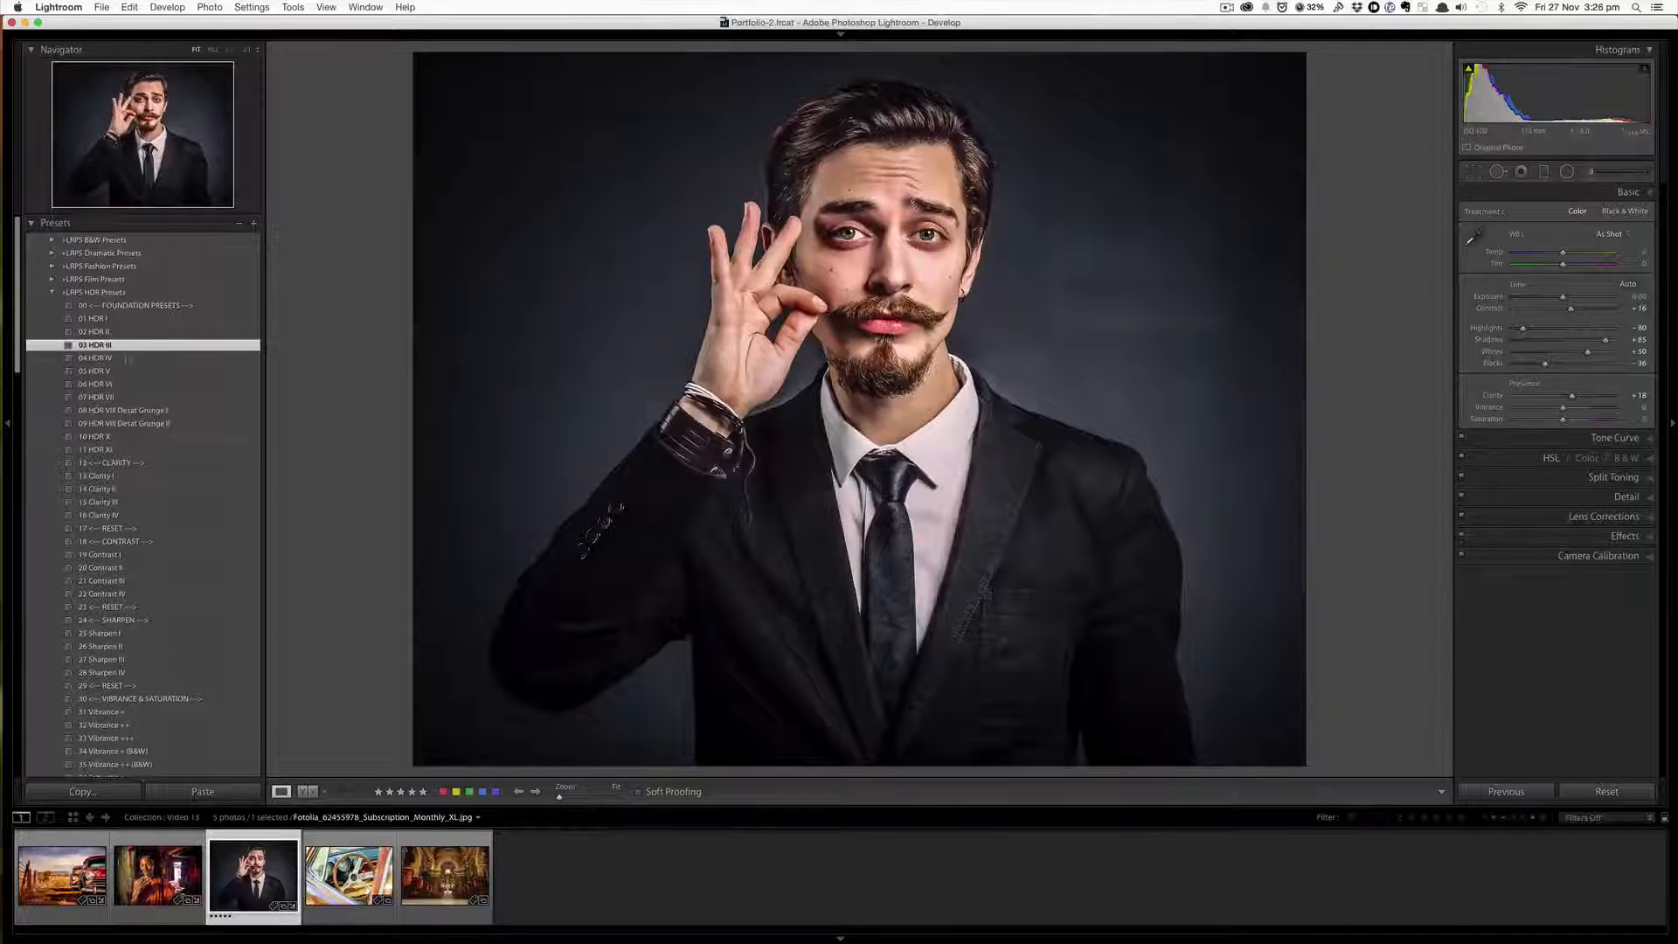
pyautogui.click(150, 570)
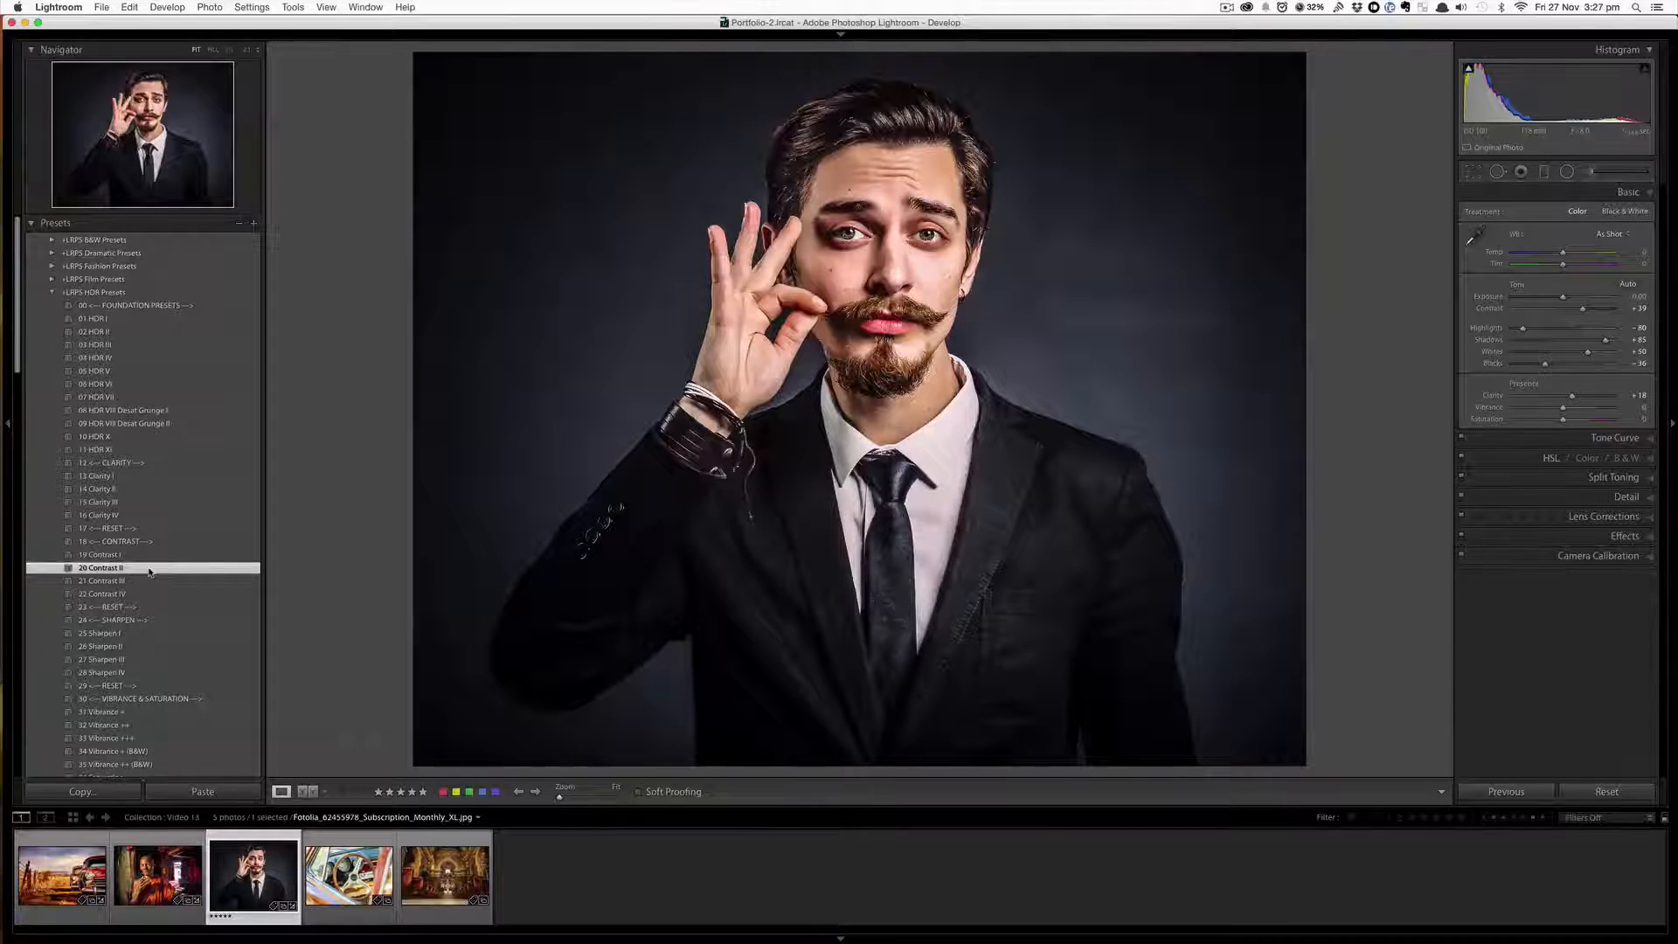
pyautogui.click(152, 633)
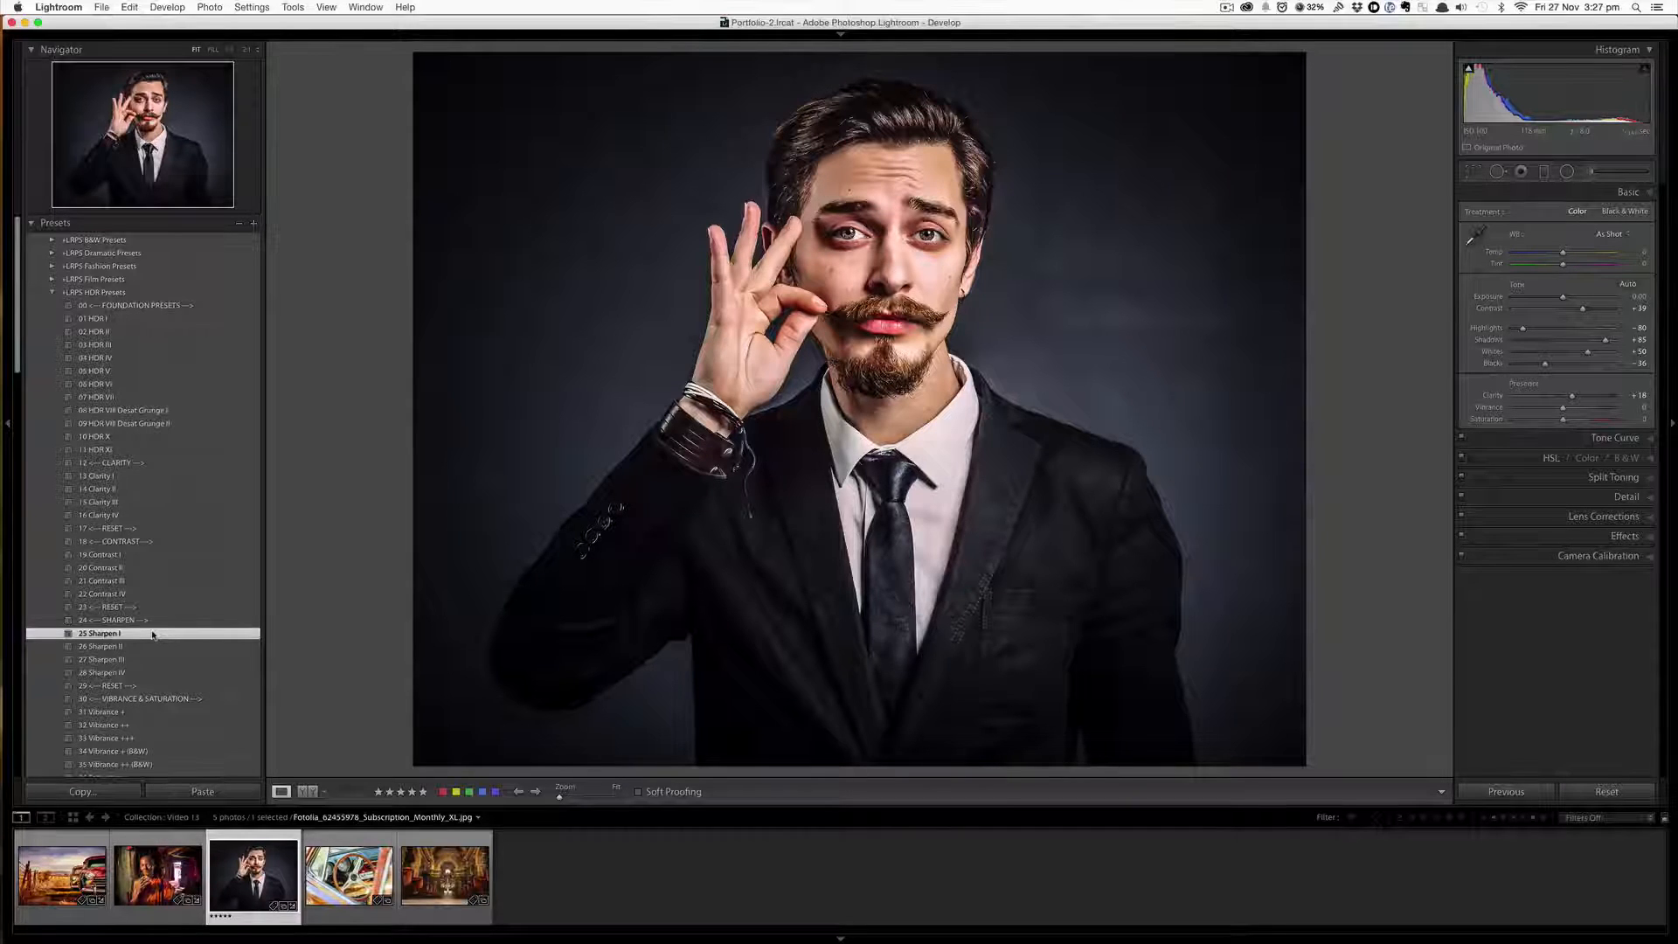
# - Give the suit portrait a black-and-white film look with 44 Monochrome I and 50 Cinematic | Film Grain ++, and compare it with the original
pyautogui.scroll(-5, 153, 635)
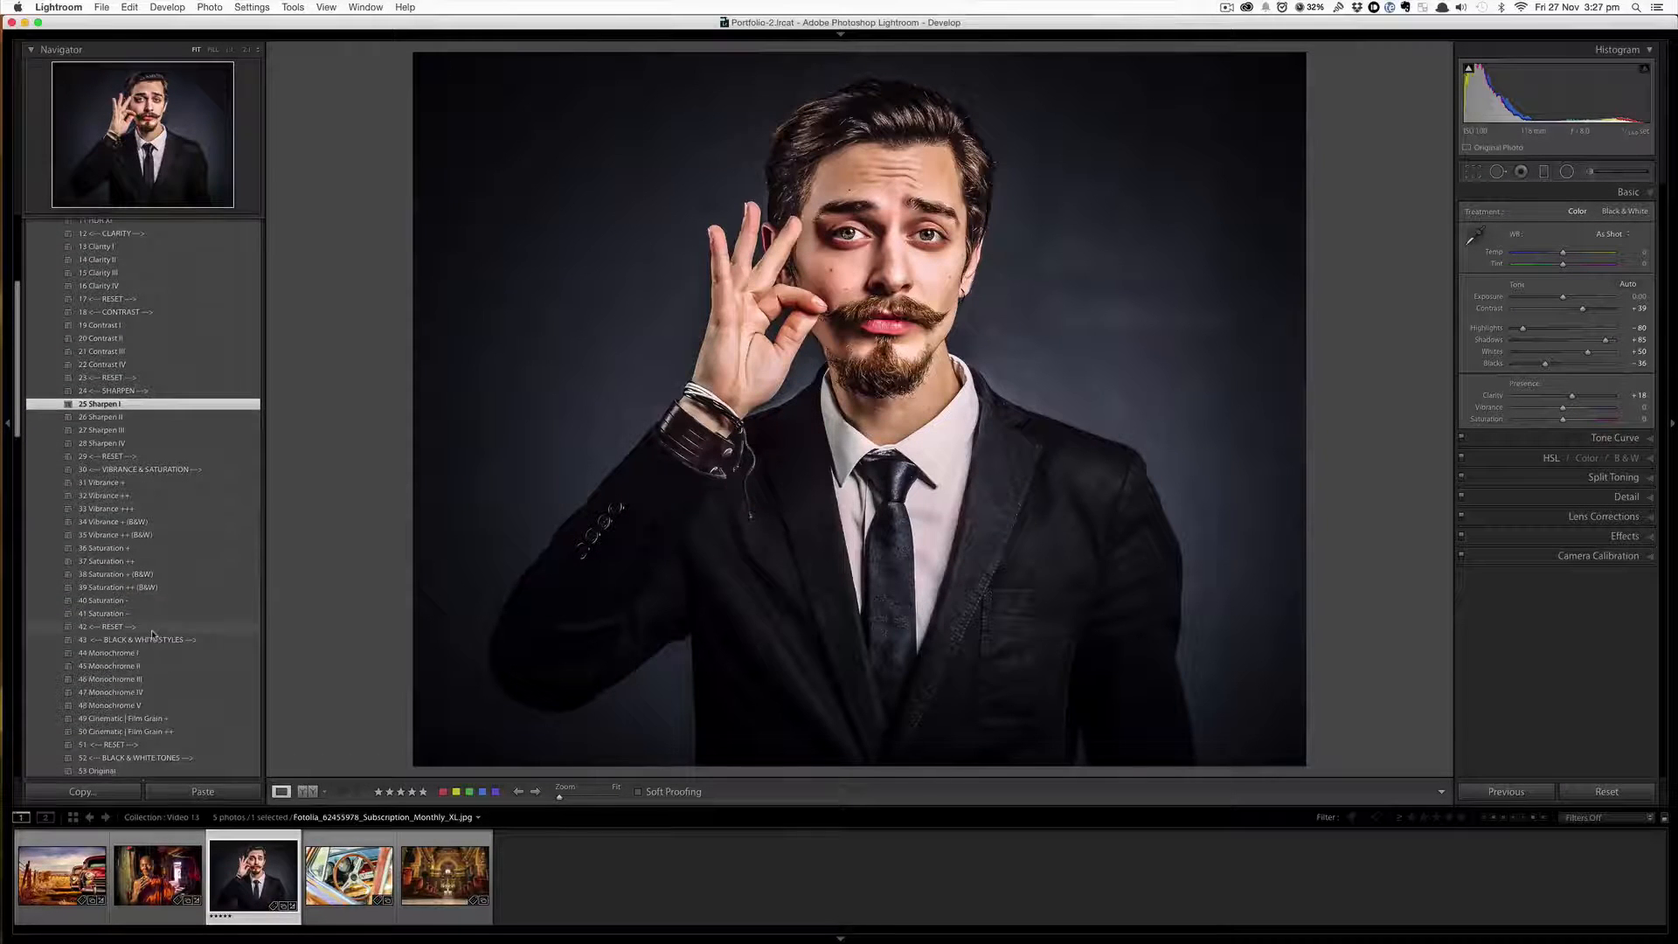
pyautogui.scroll(-1, 153, 633)
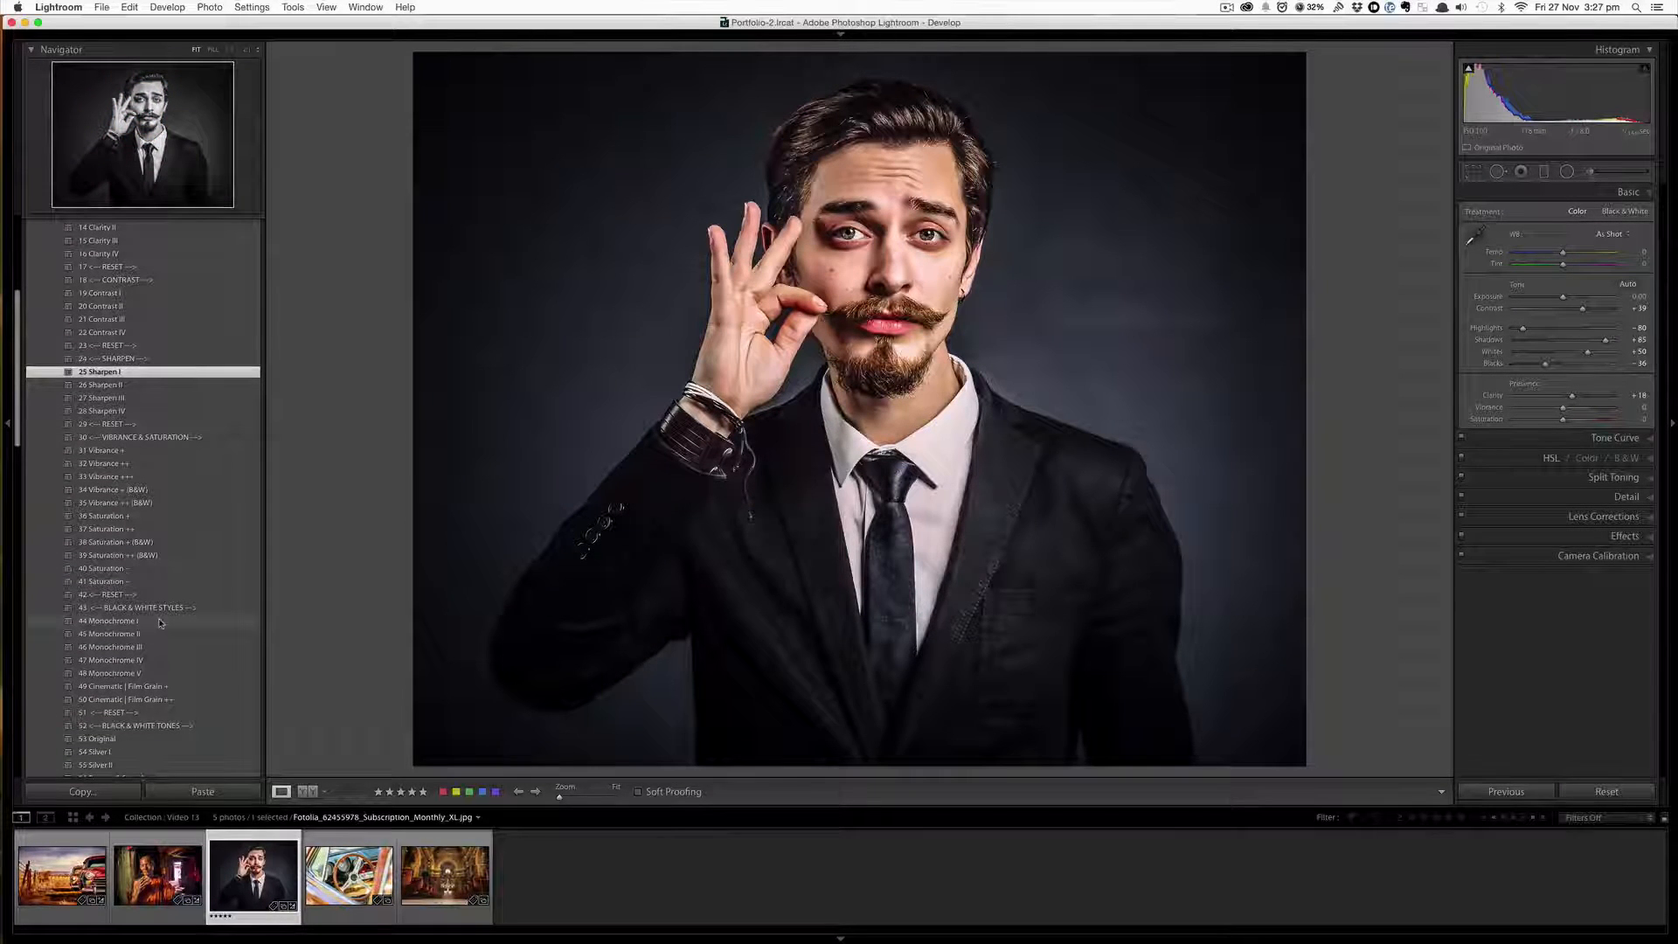
pyautogui.click(172, 622)
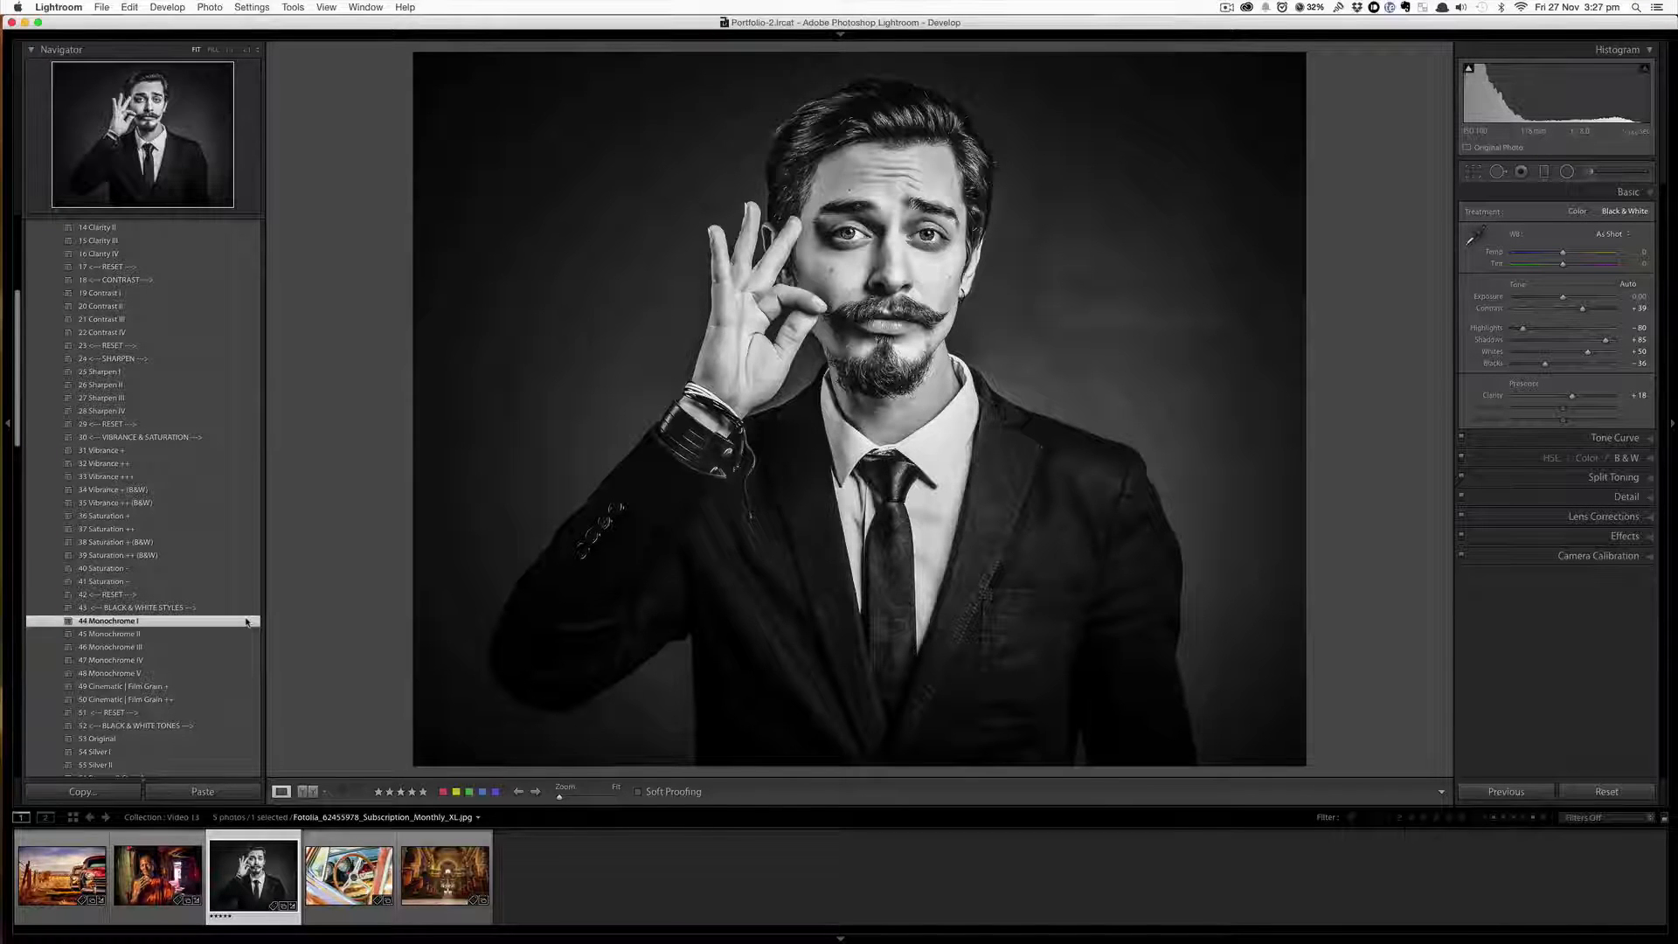
pyautogui.click(220, 701)
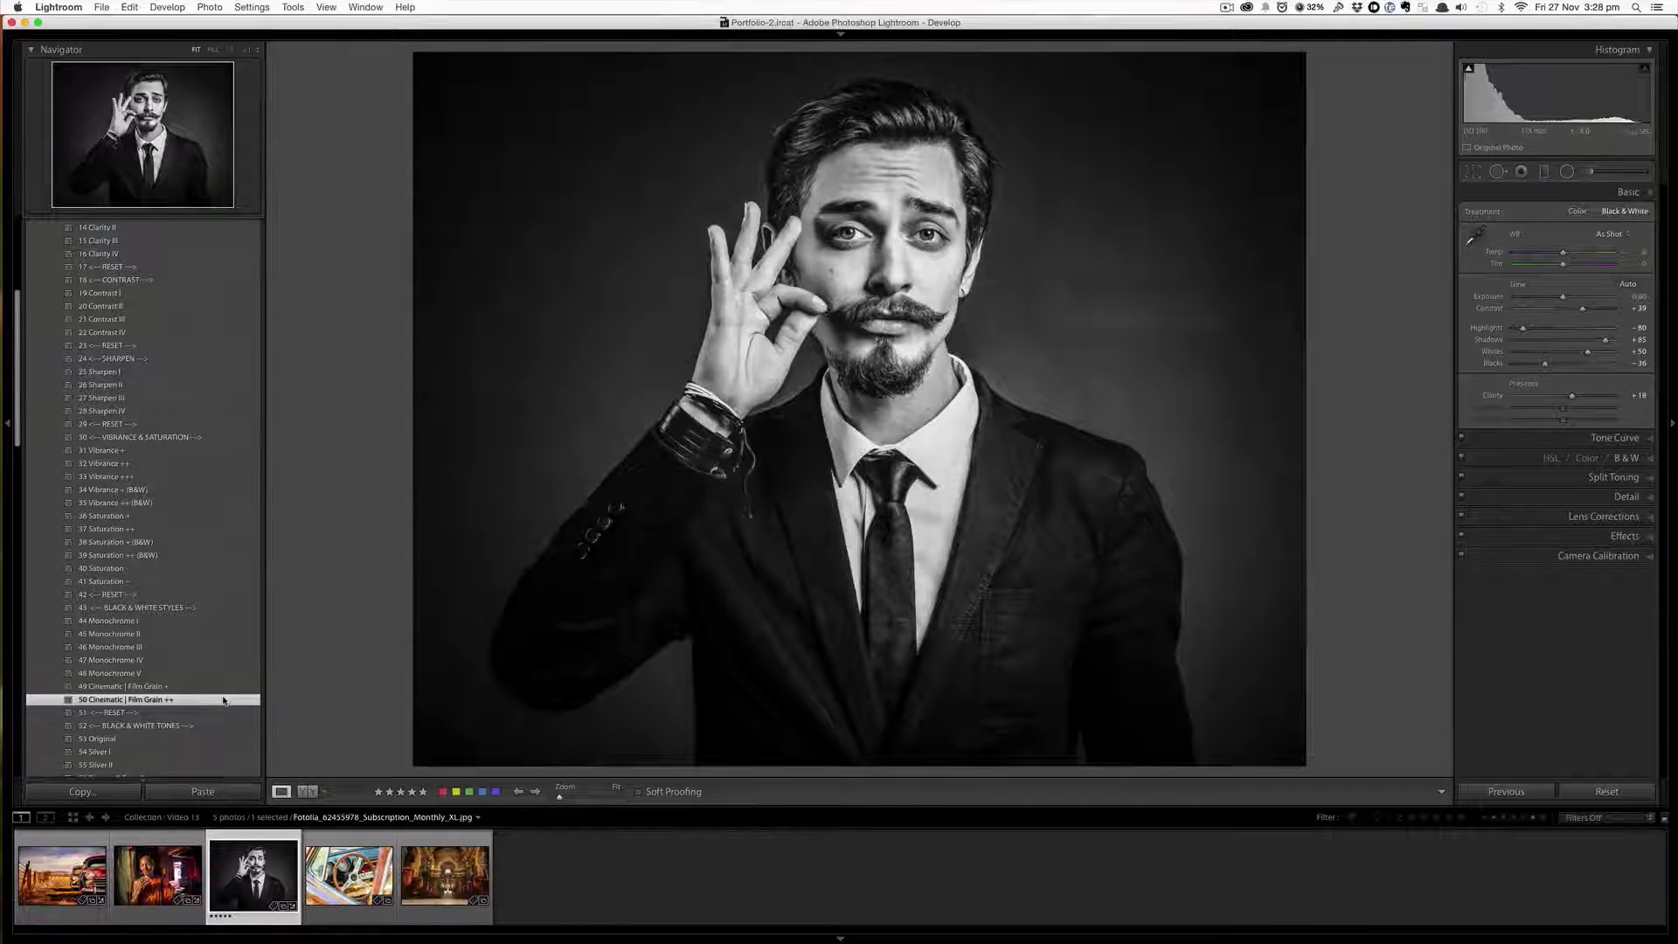
pyautogui.press('\\')
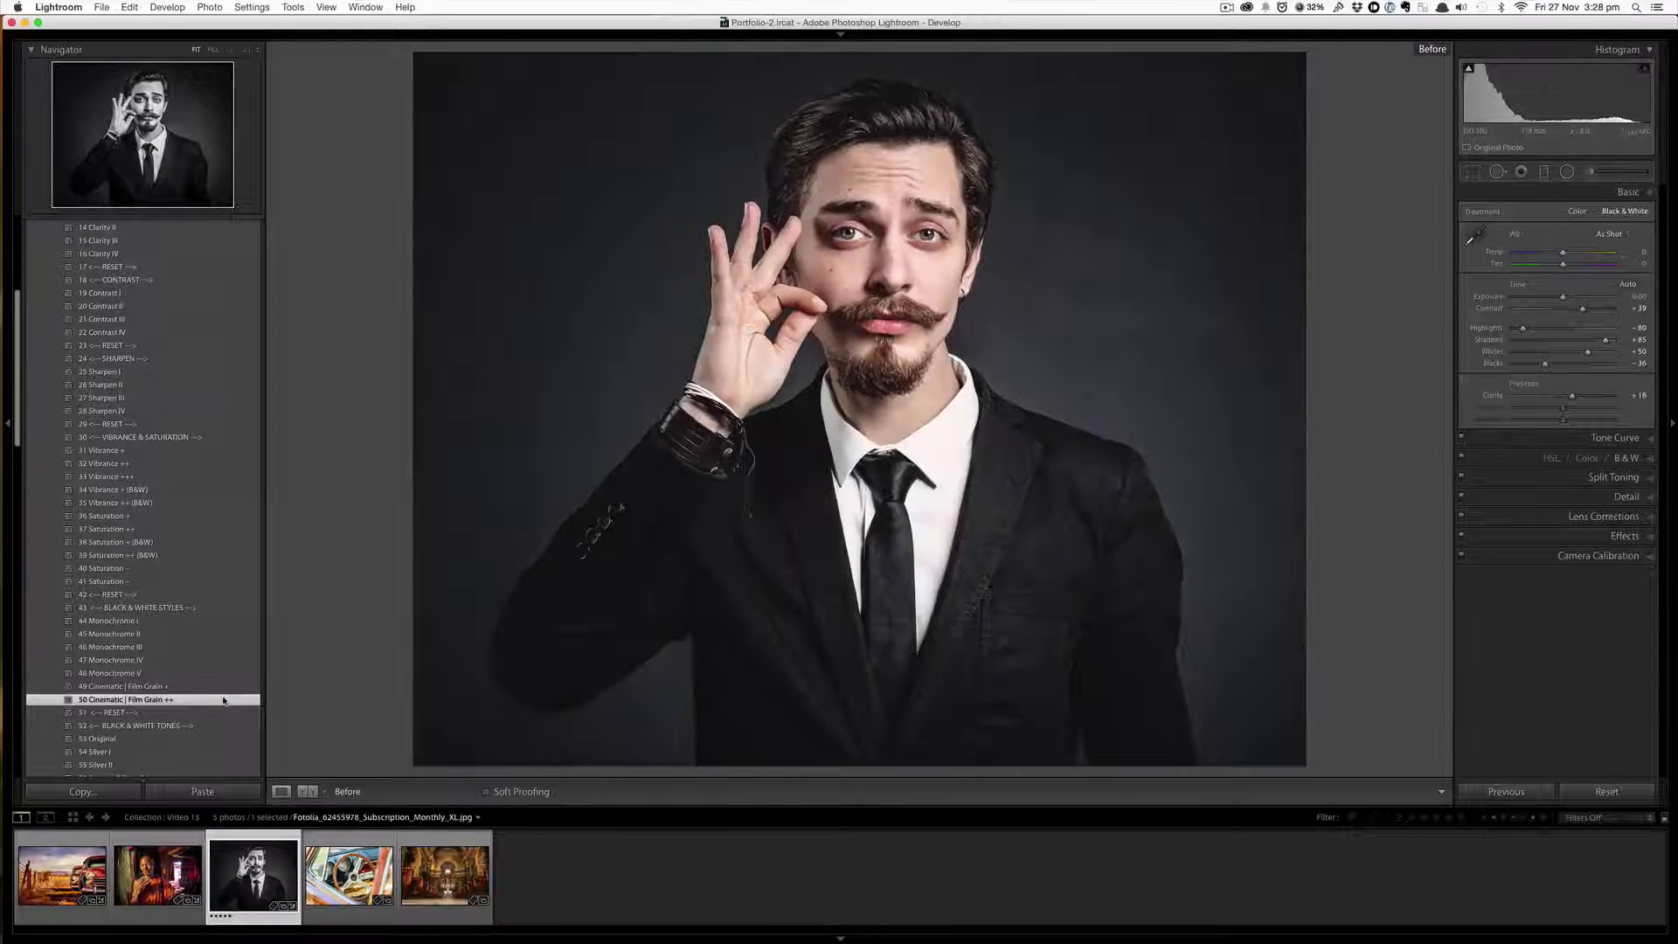
pyautogui.press('\\')
pyautogui.press('\\')
pyautogui.press('\\')
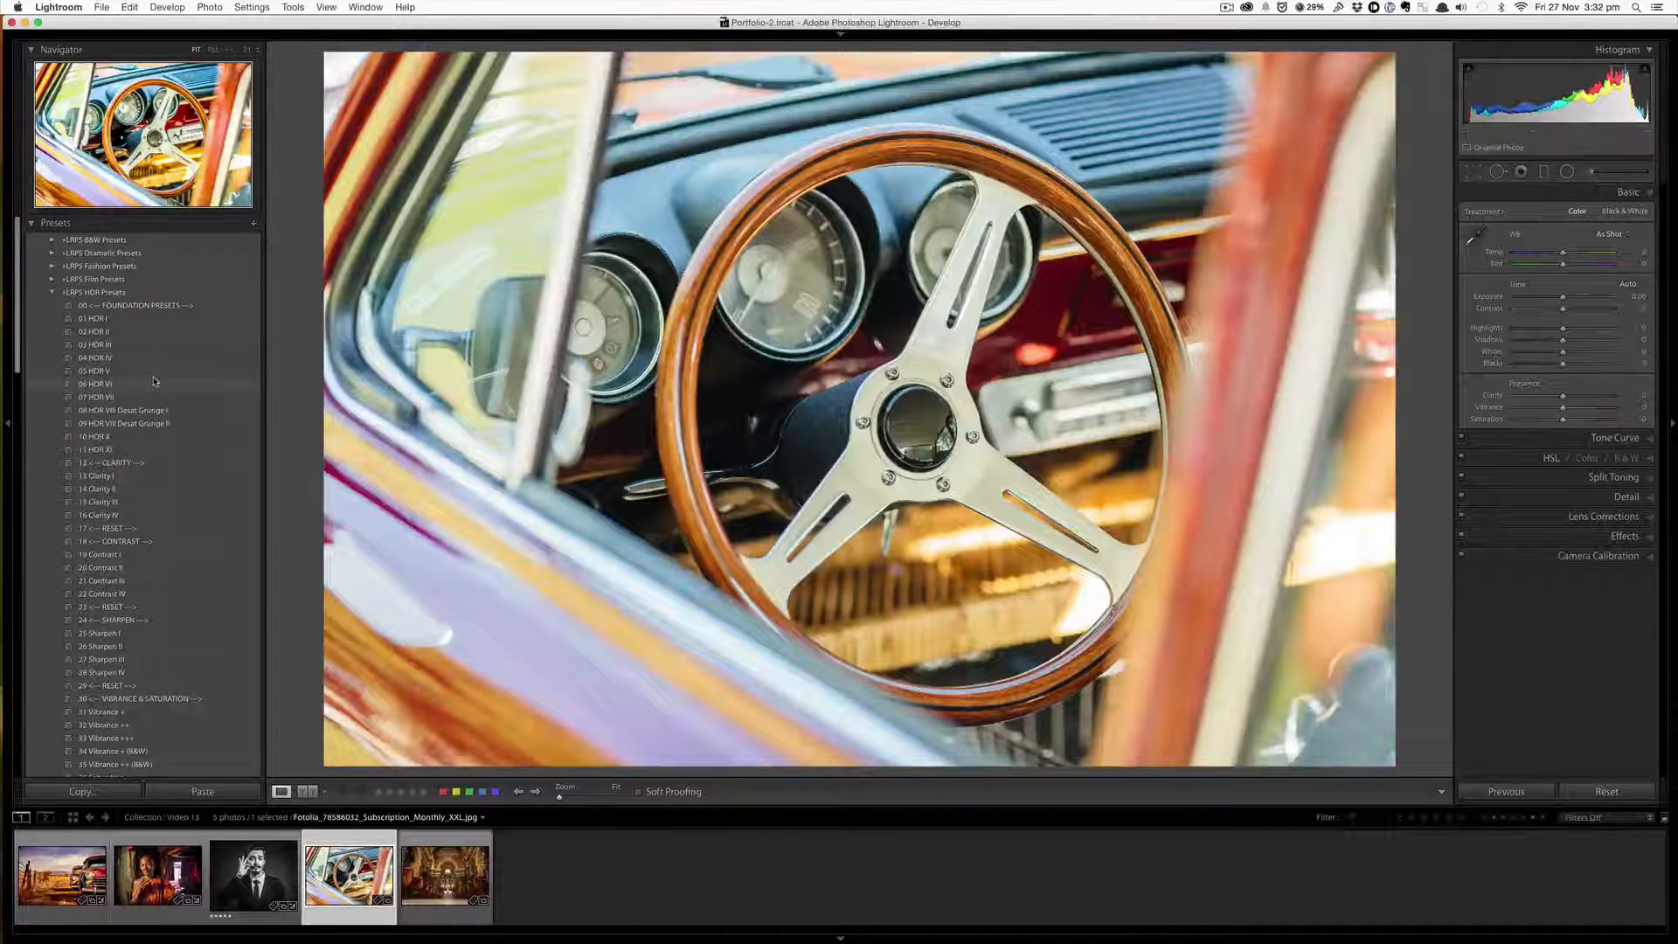
# - Apply the 11 HDR XI foundation preset to the steering wheel photo
pyautogui.click(152, 448)
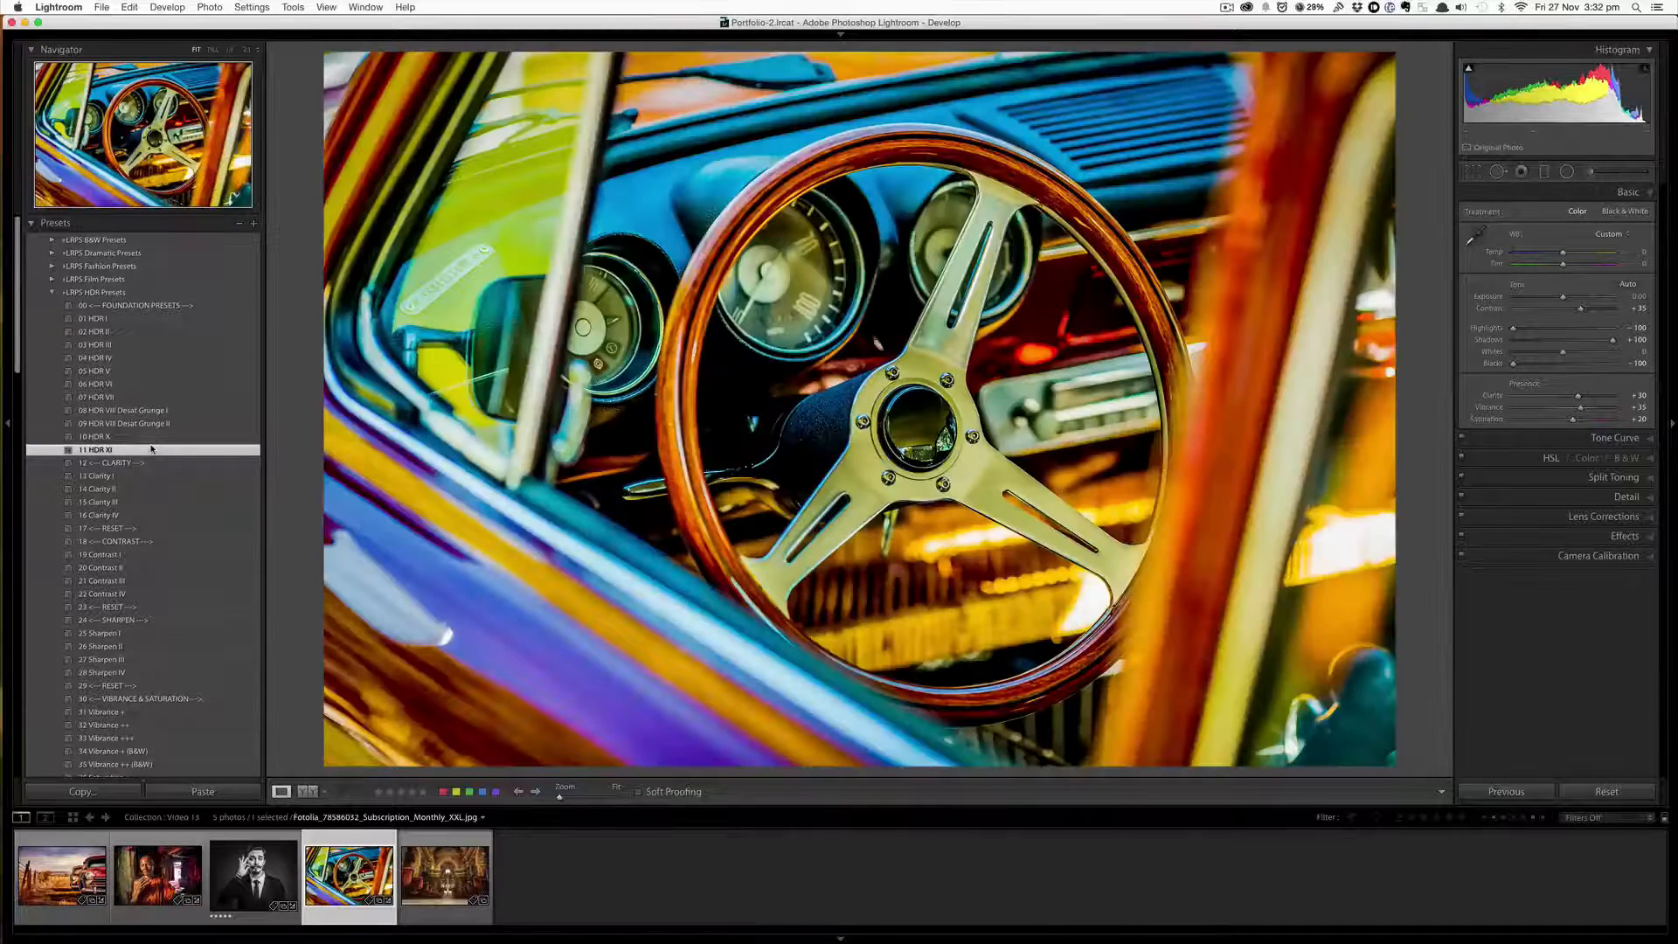
# - Apply the 15 Clarity III and 26 Sharpen II presets to the steering wheel photo
pyautogui.scroll(-1, 151, 449)
pyautogui.click(153, 493)
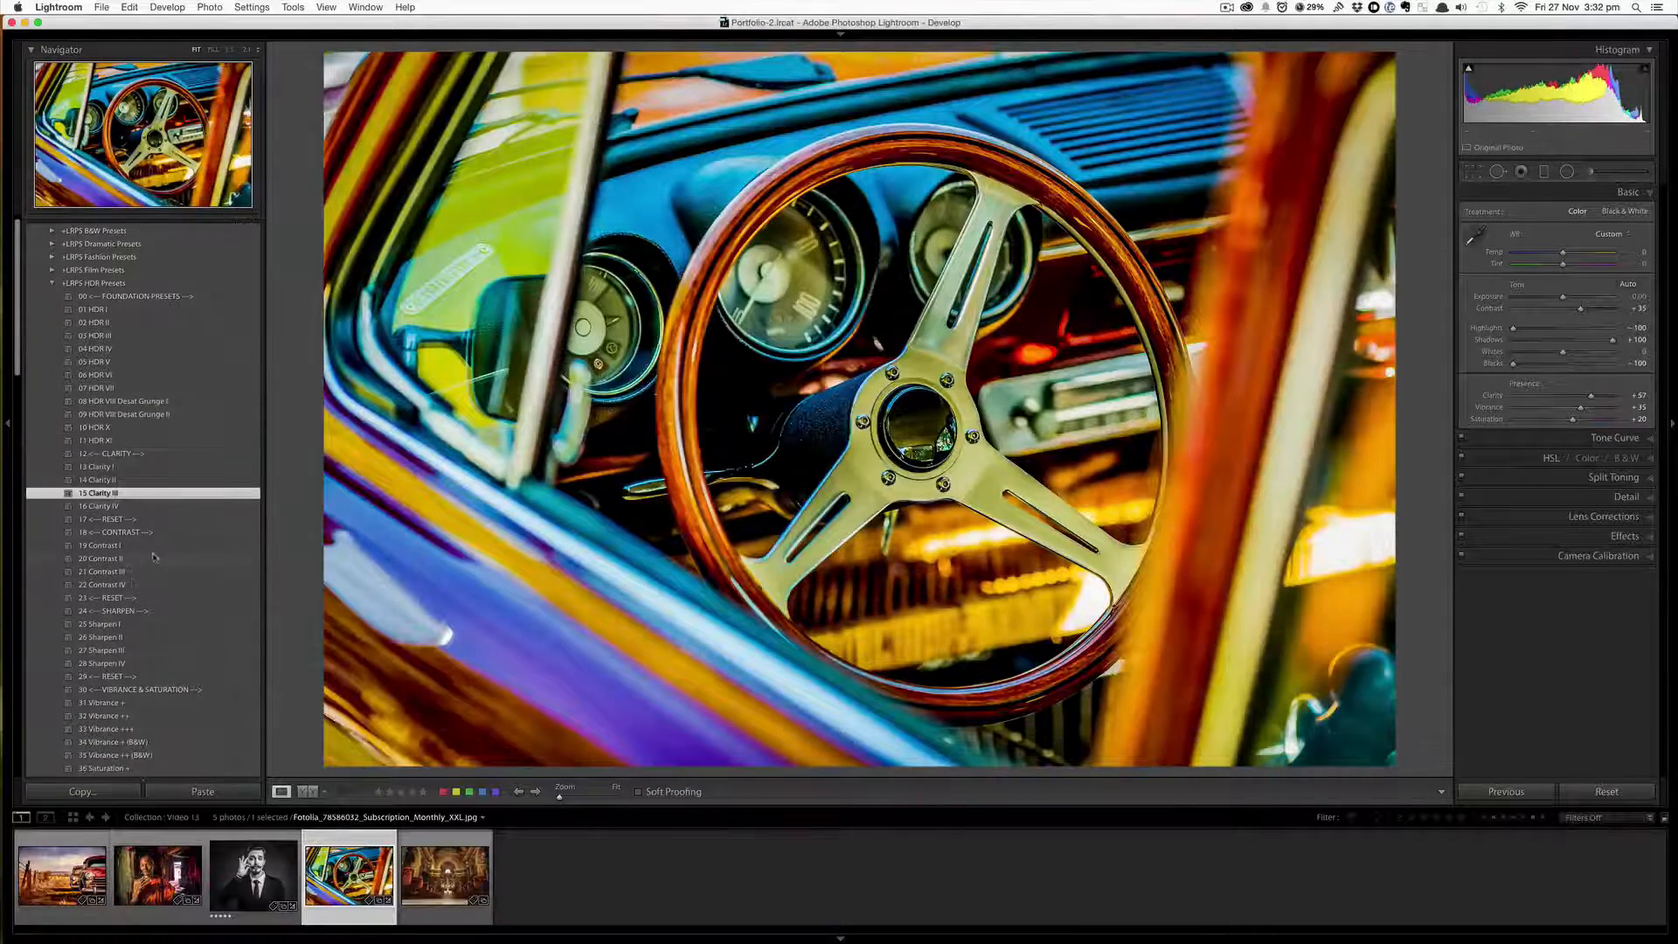
pyautogui.click(132, 638)
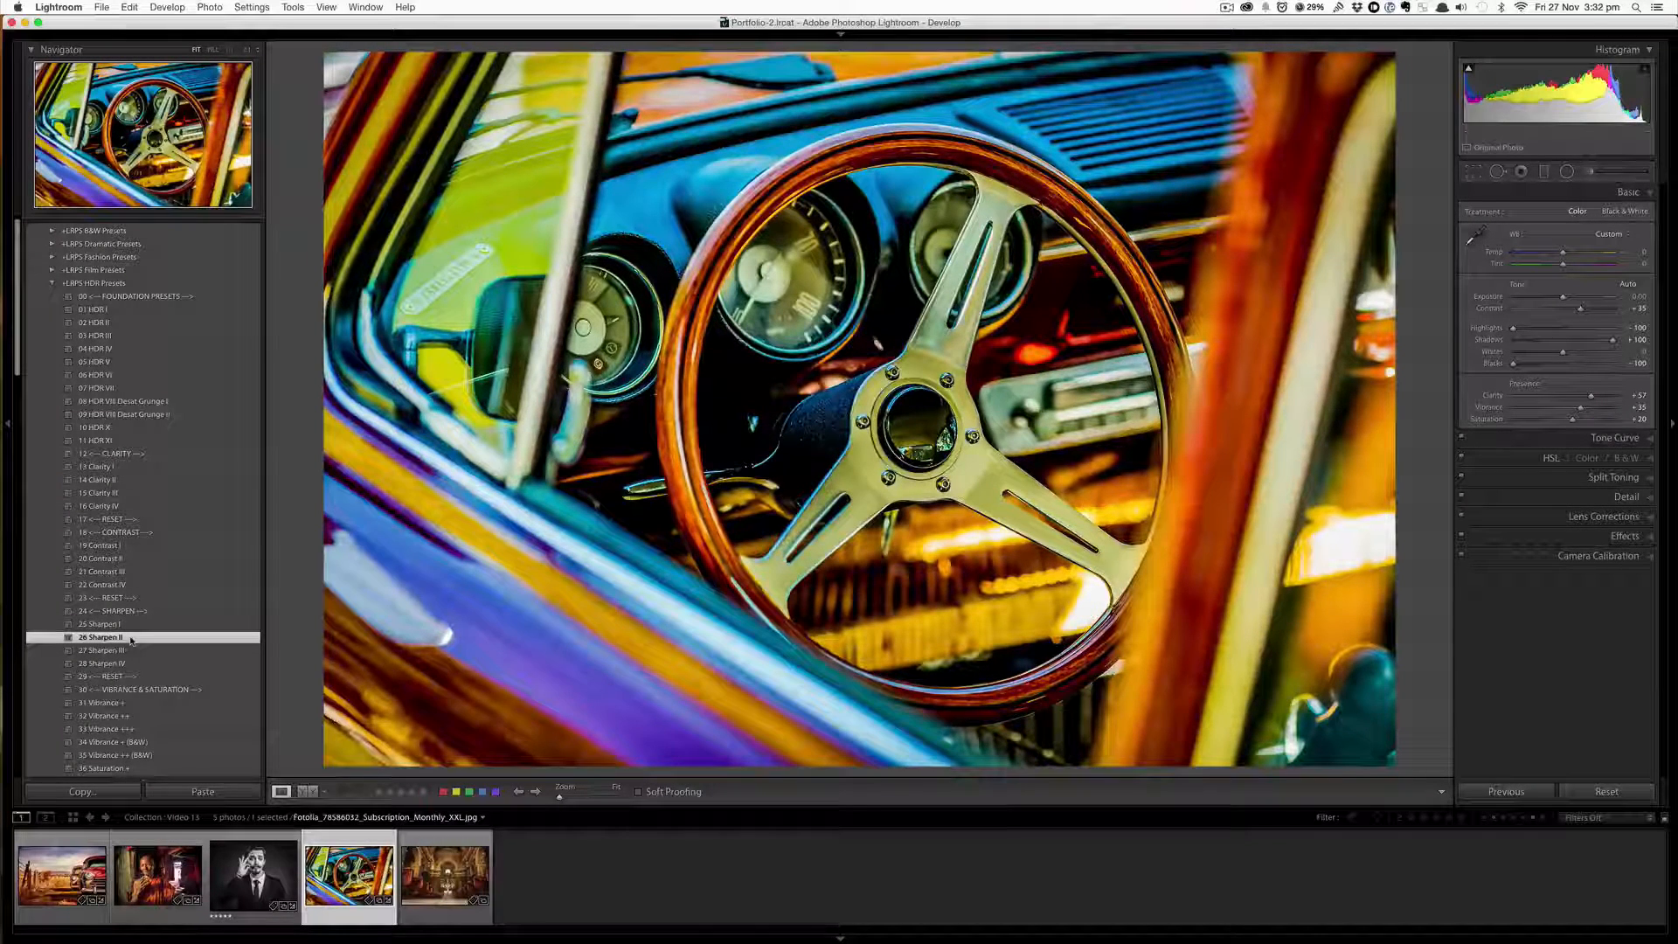
# - Add the 66 Lens Vignetting + and 74 Soft Violet Pastel presets to the steering wheel photo
pyautogui.scroll(-5, 131, 640)
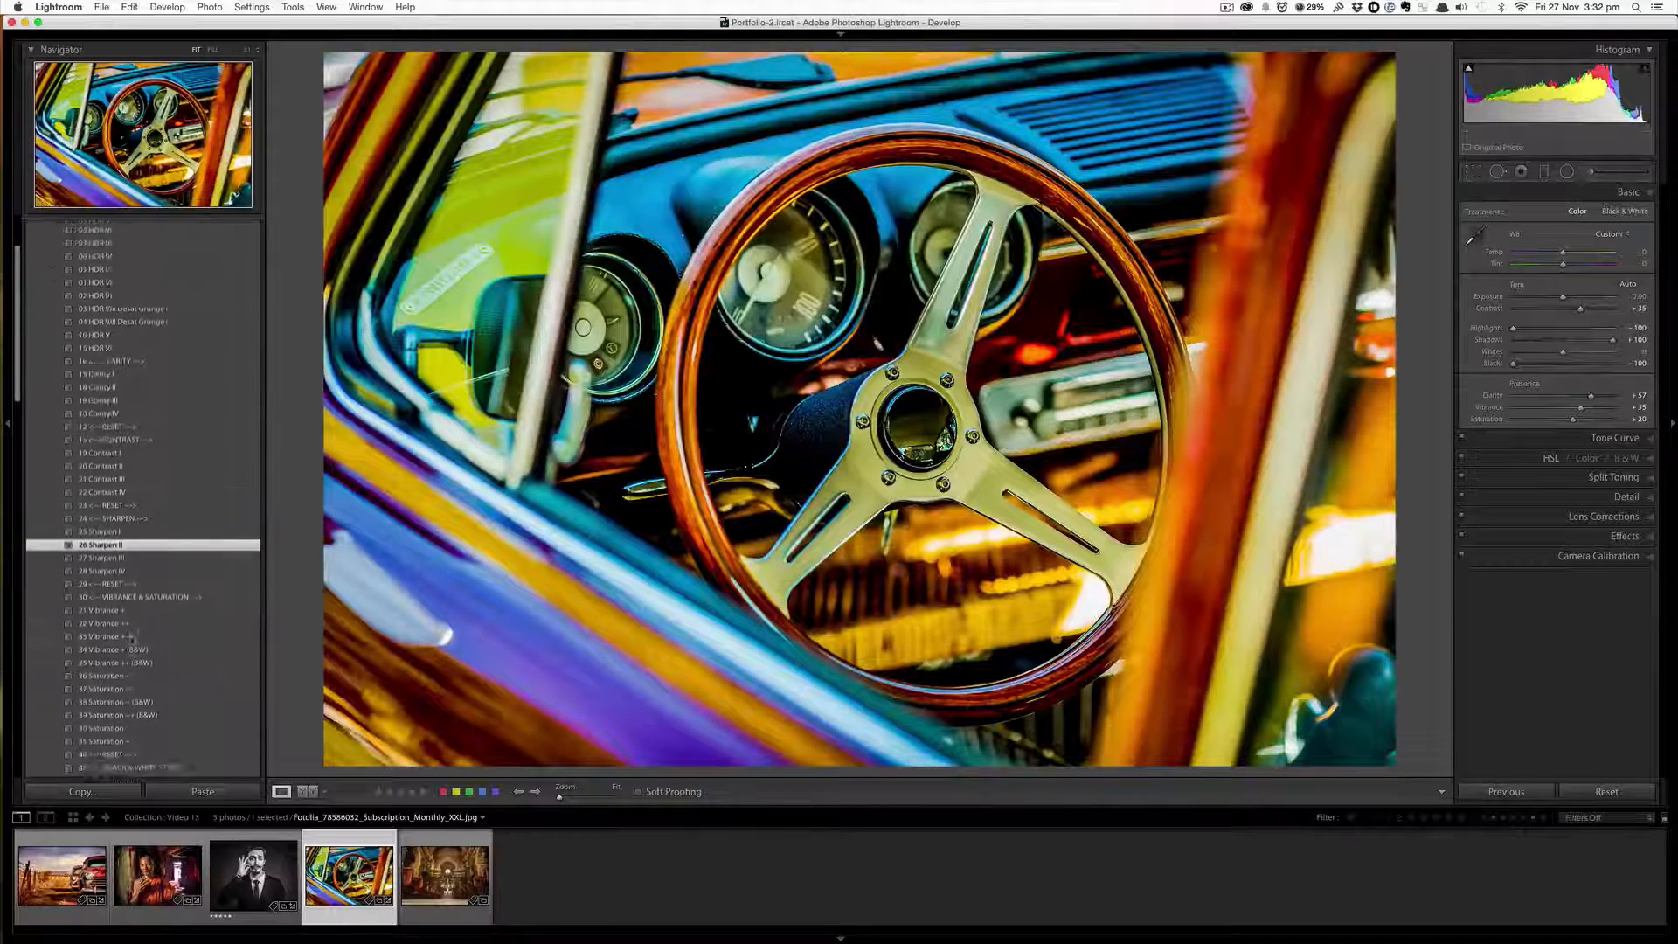
pyautogui.scroll(-8, 131, 640)
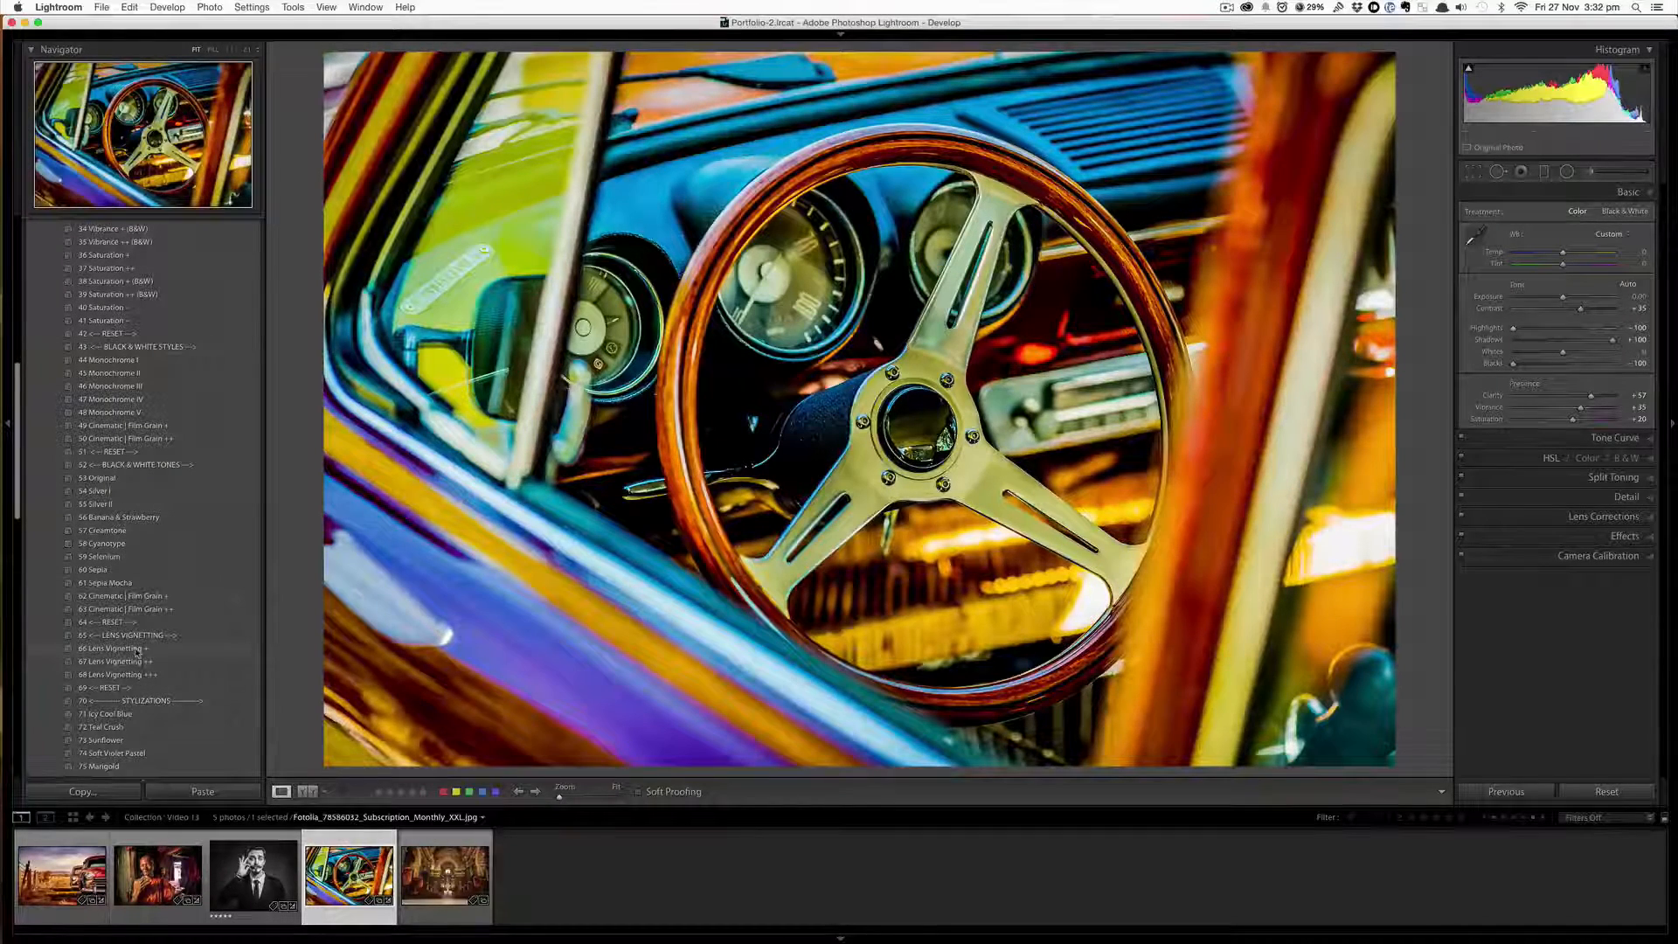
pyautogui.click(137, 648)
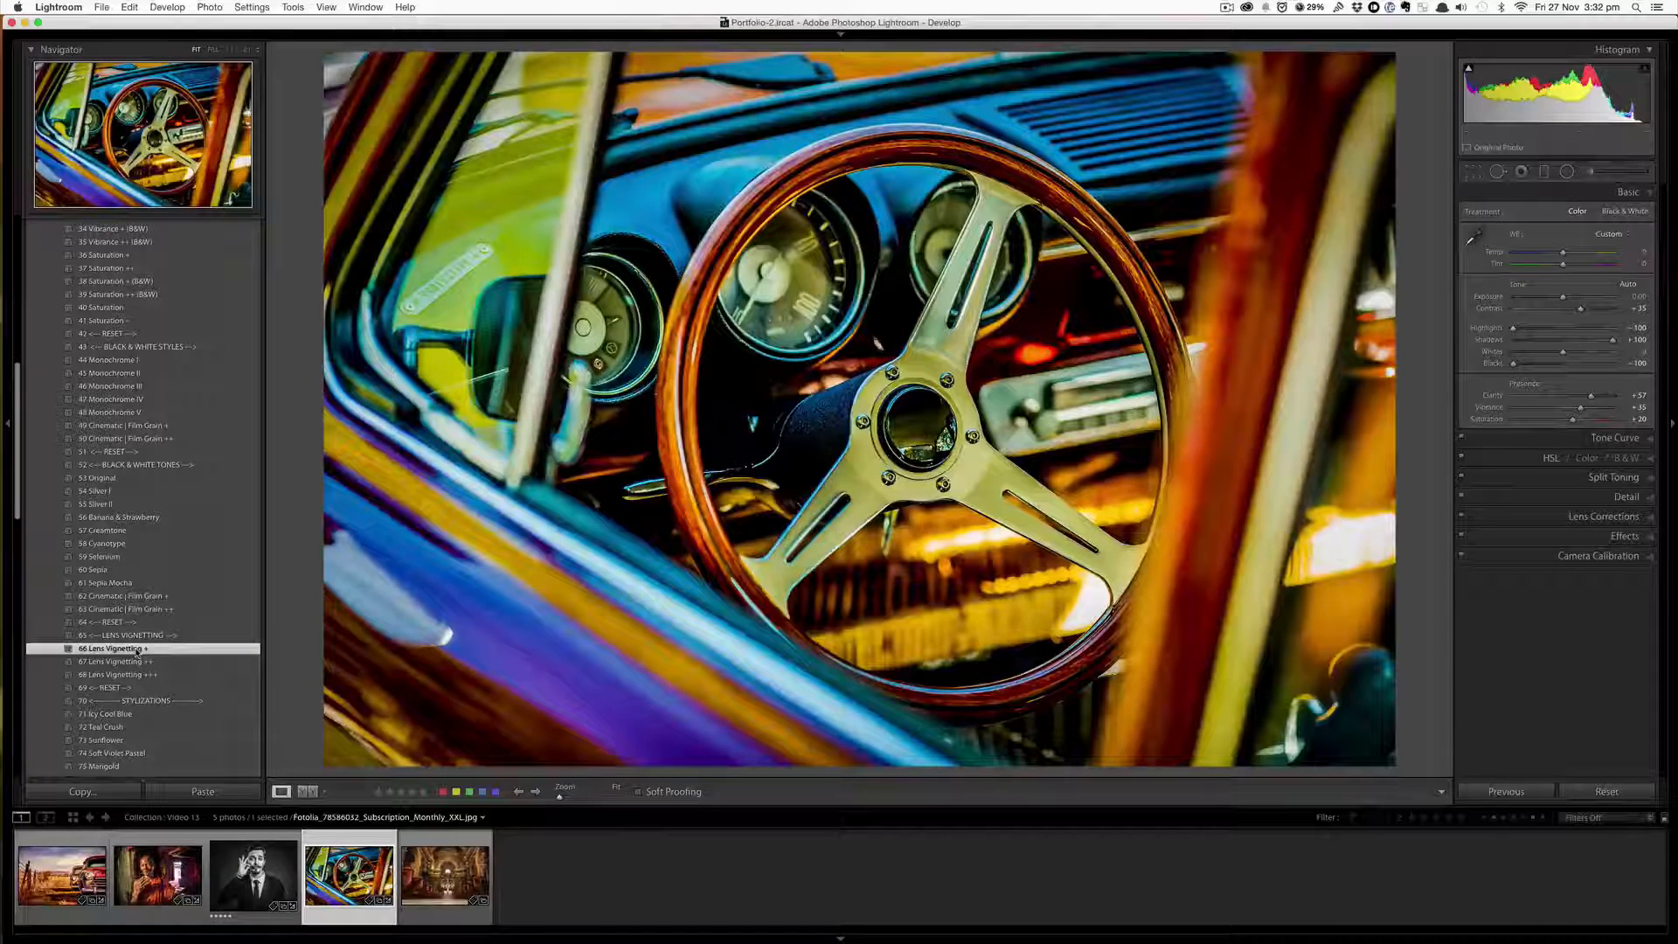
pyautogui.scroll(-10, 137, 651)
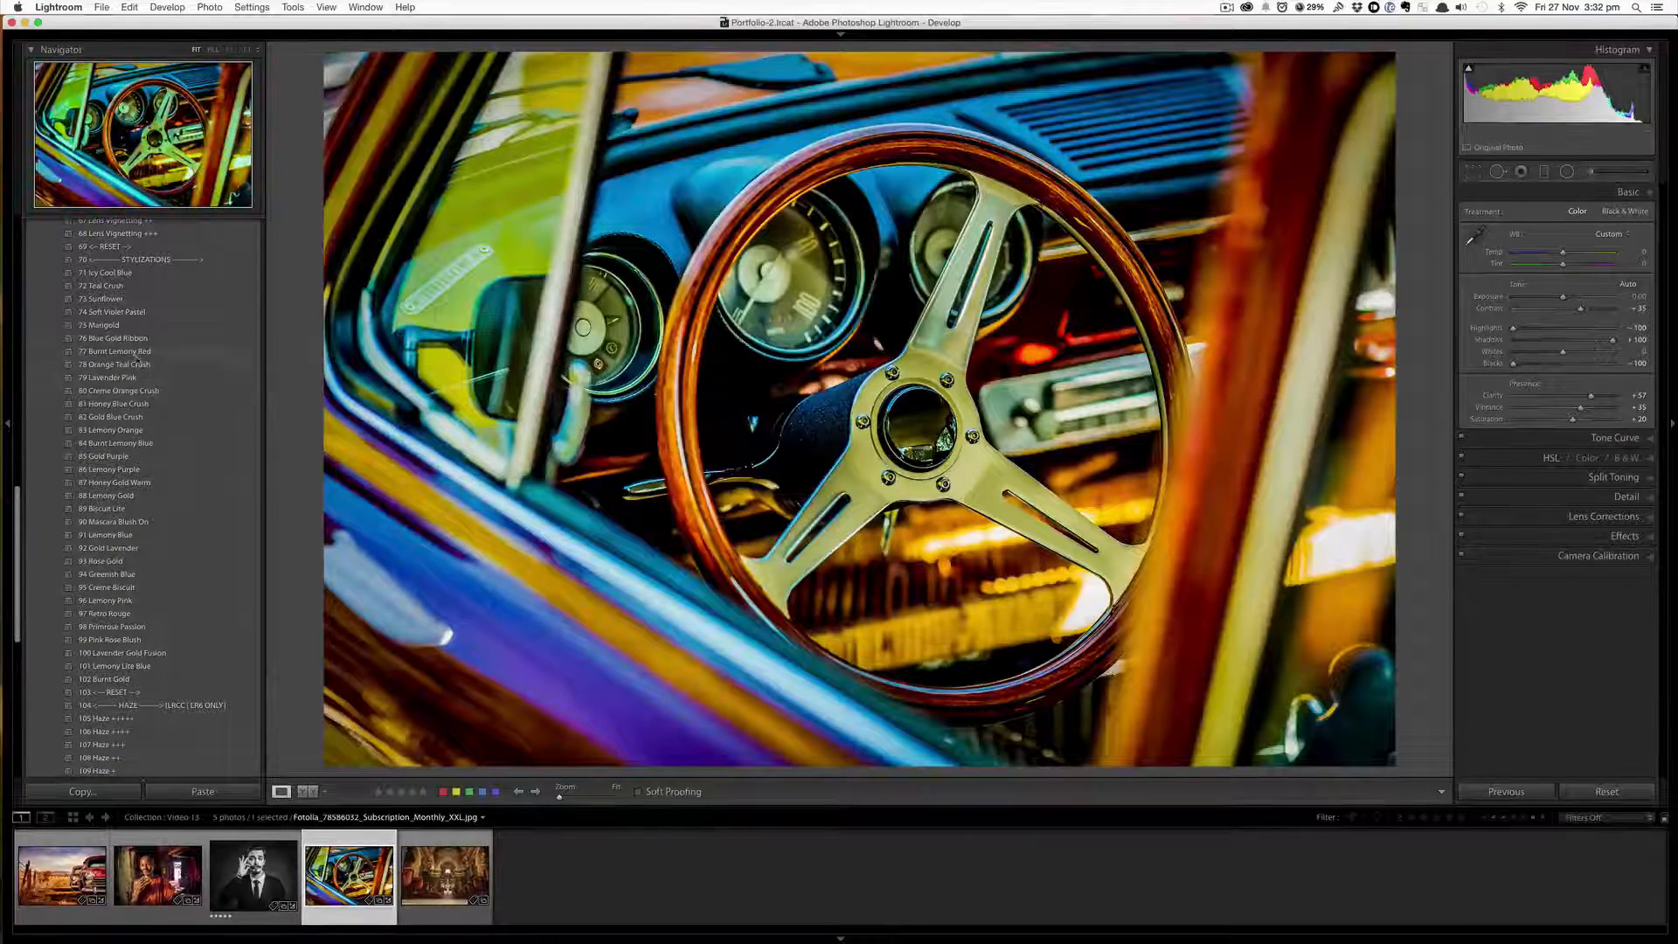
pyautogui.click(175, 312)
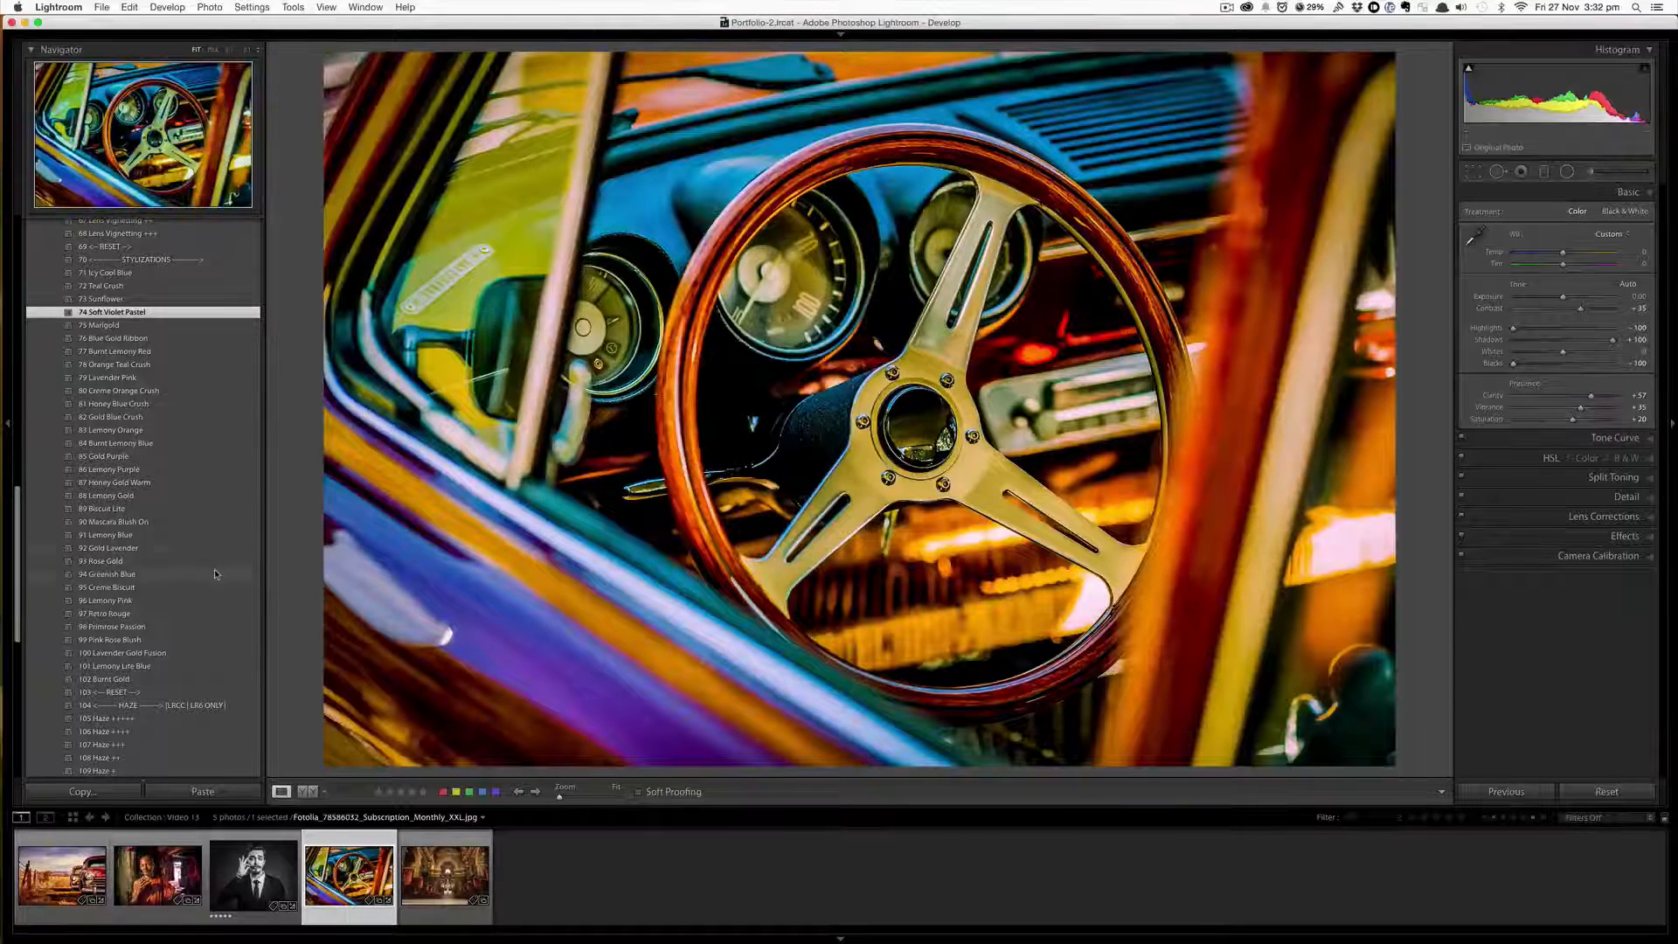
# - Try 120 Smart Contrast +, 126 RESET and 122 Smart Contrast +++ on the steering wheel photo, and settle on 120 Smart Contrast +
pyautogui.scroll(-10, 215, 574)
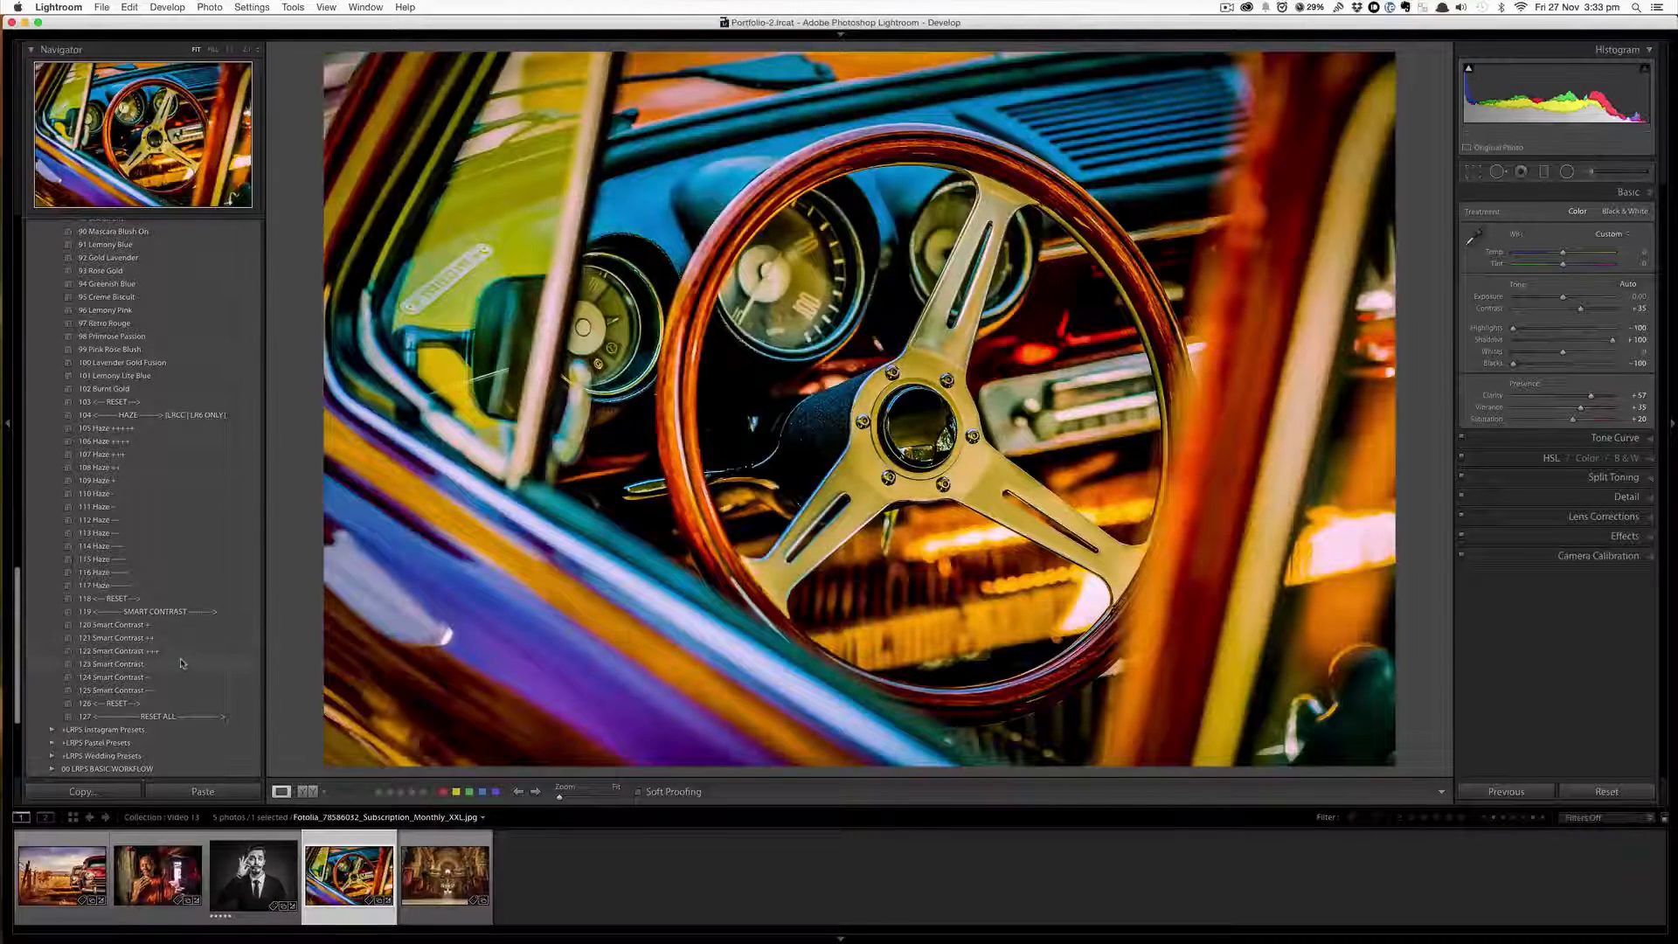
pyautogui.click(137, 625)
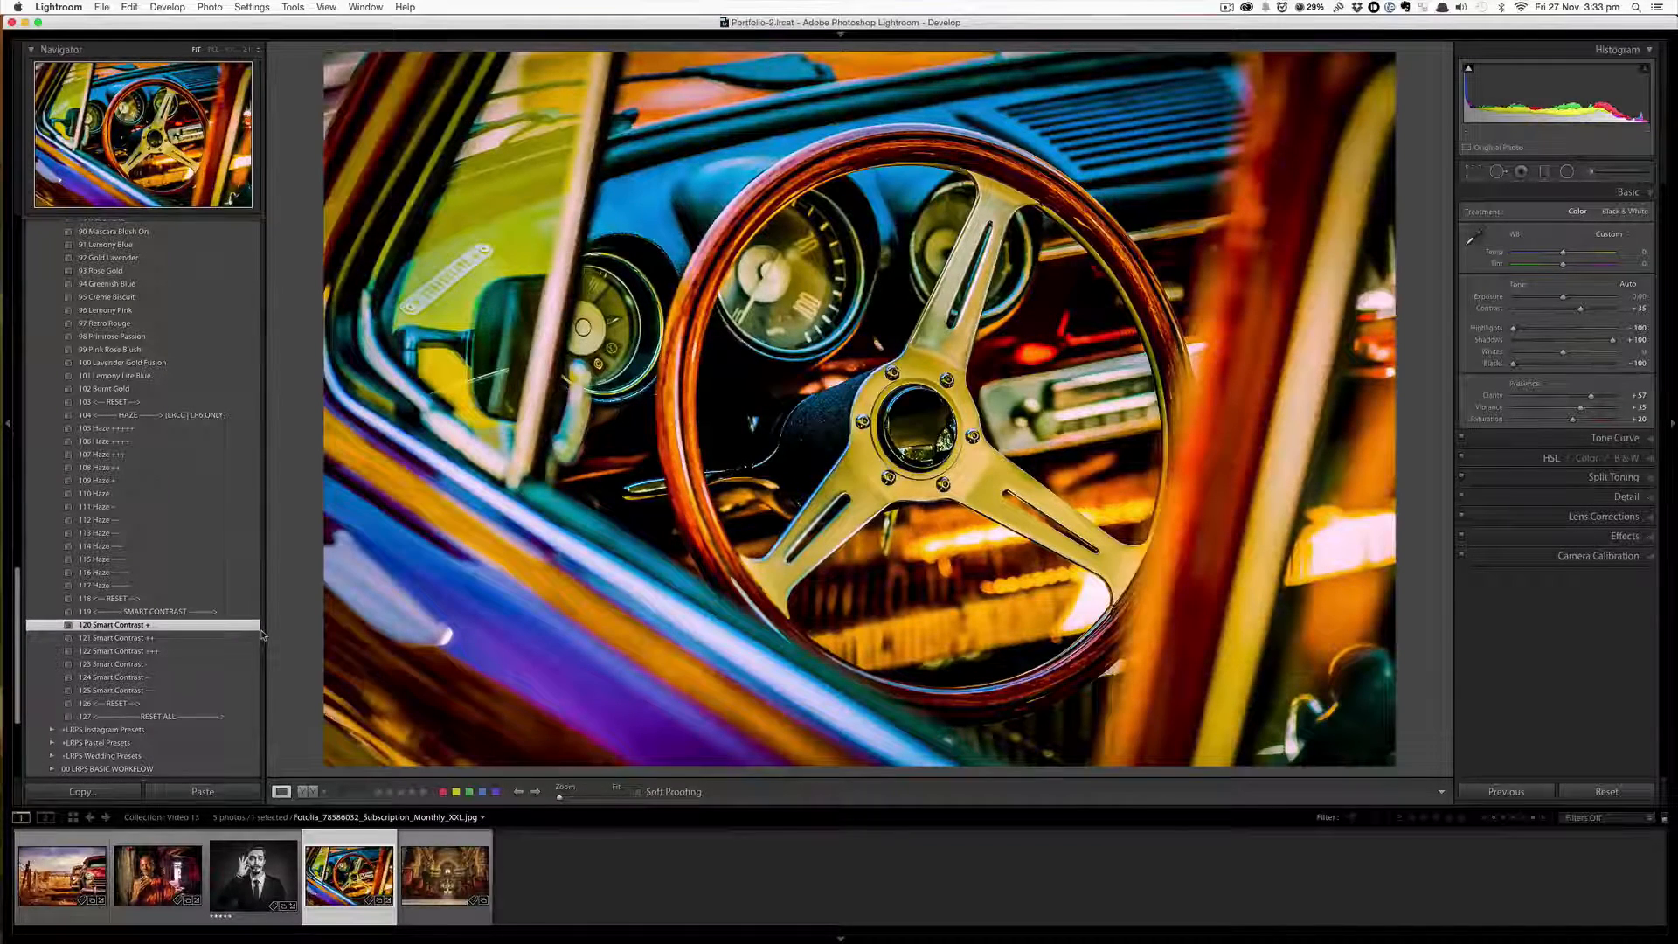
pyautogui.click(139, 705)
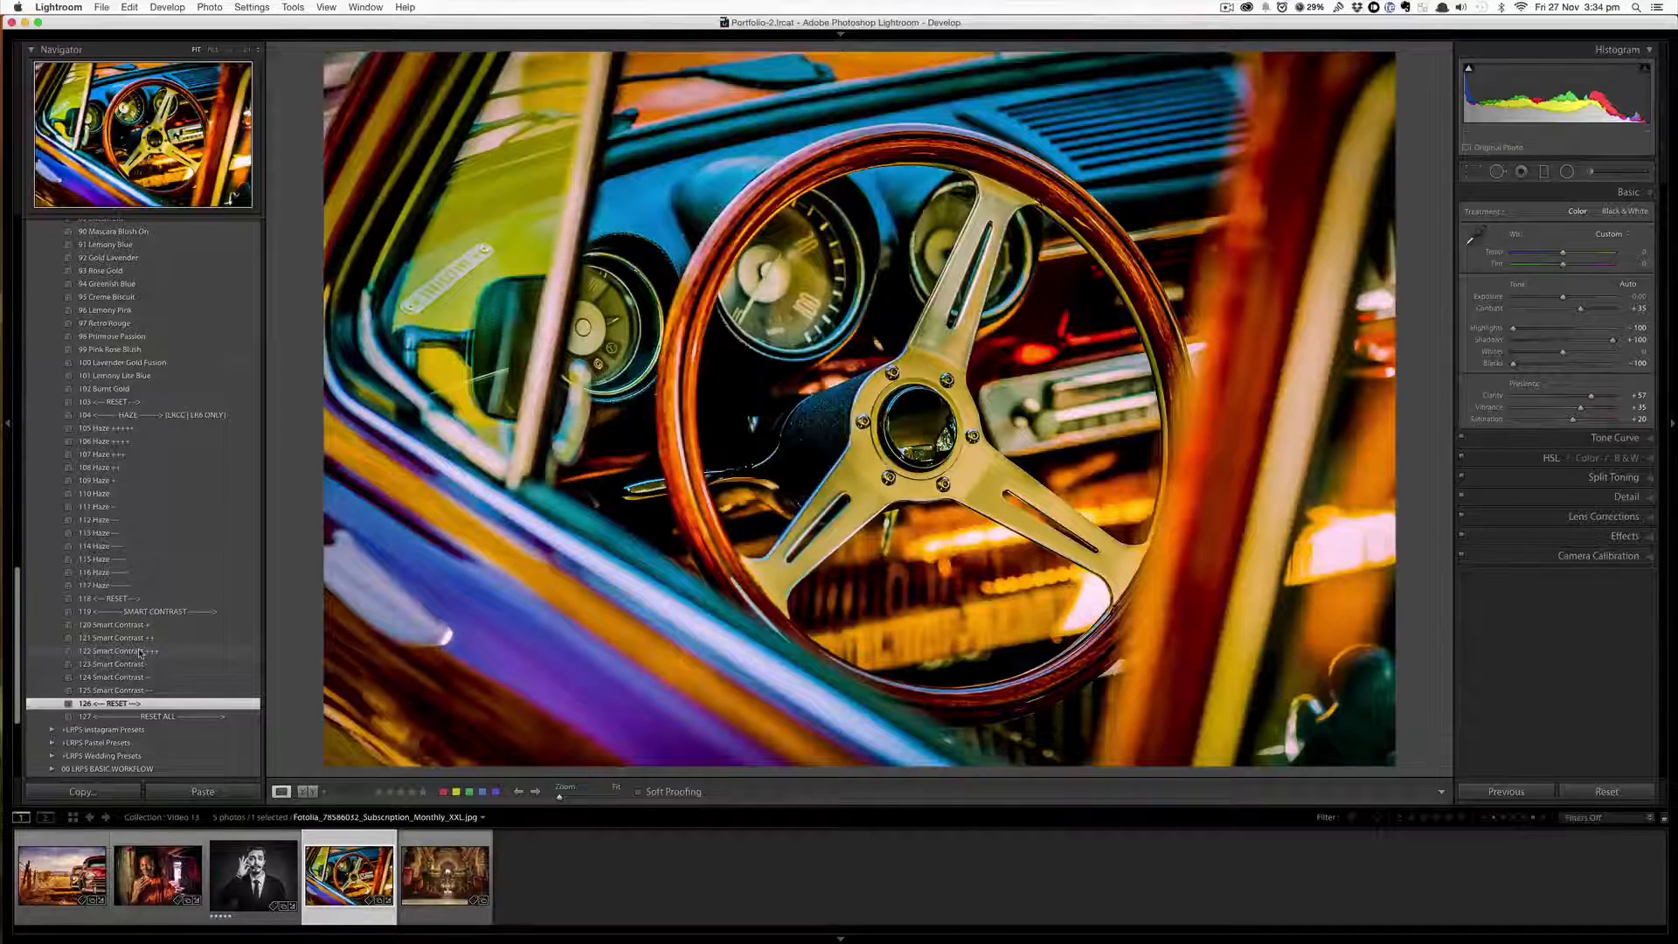
pyautogui.click(140, 652)
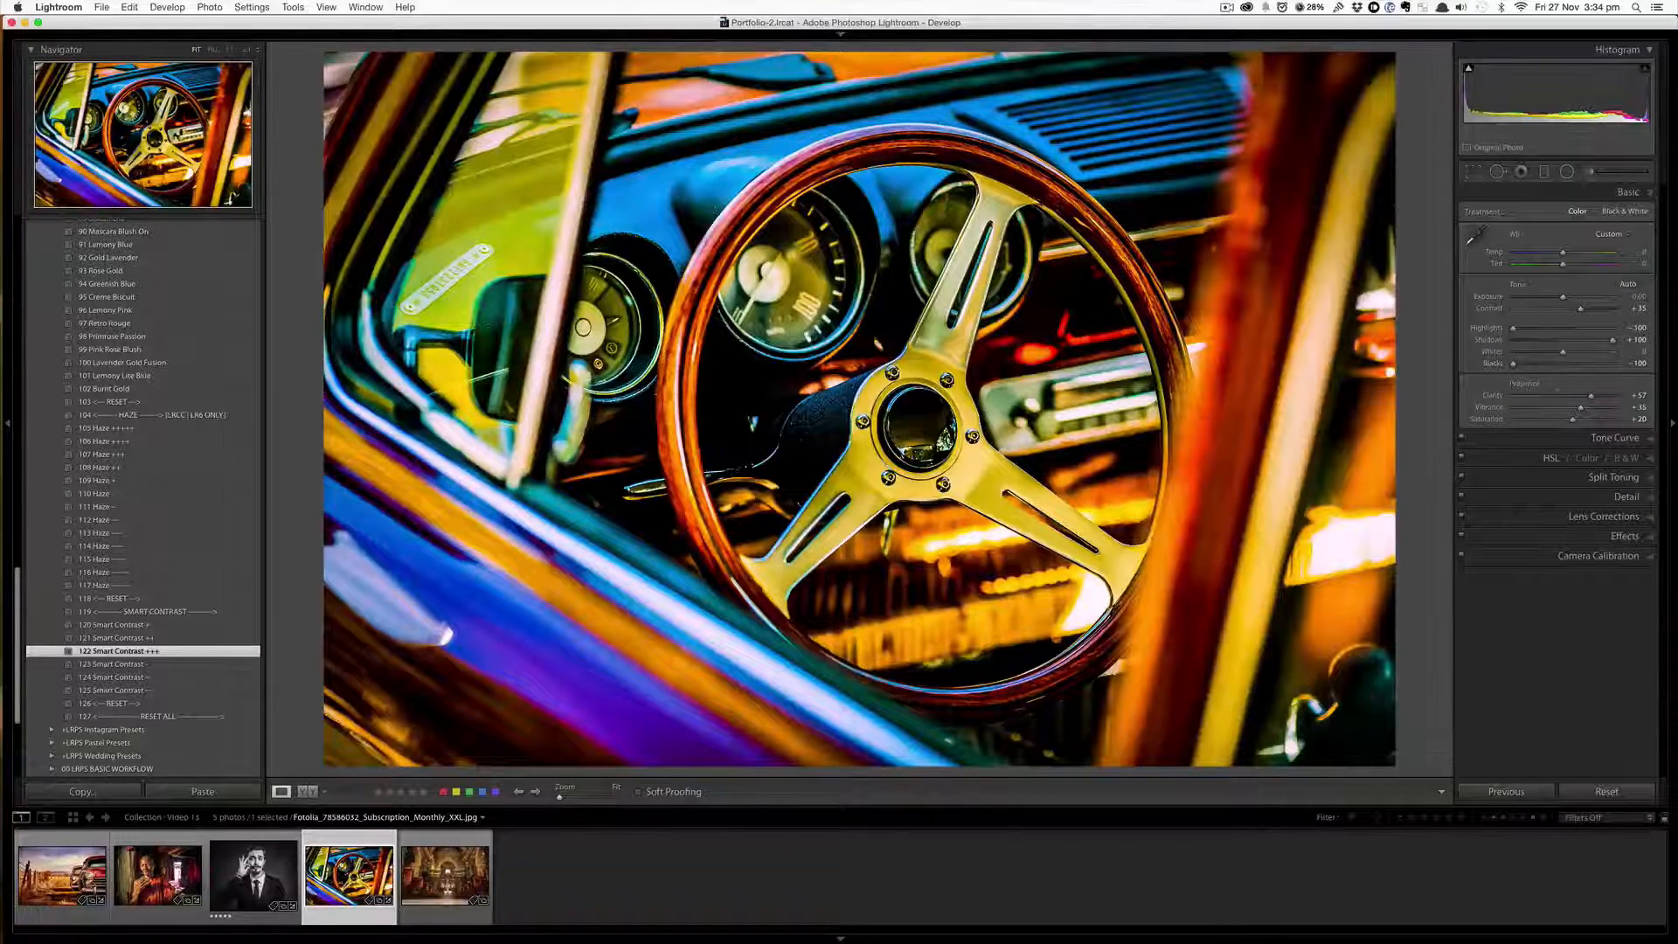
pyautogui.click(173, 626)
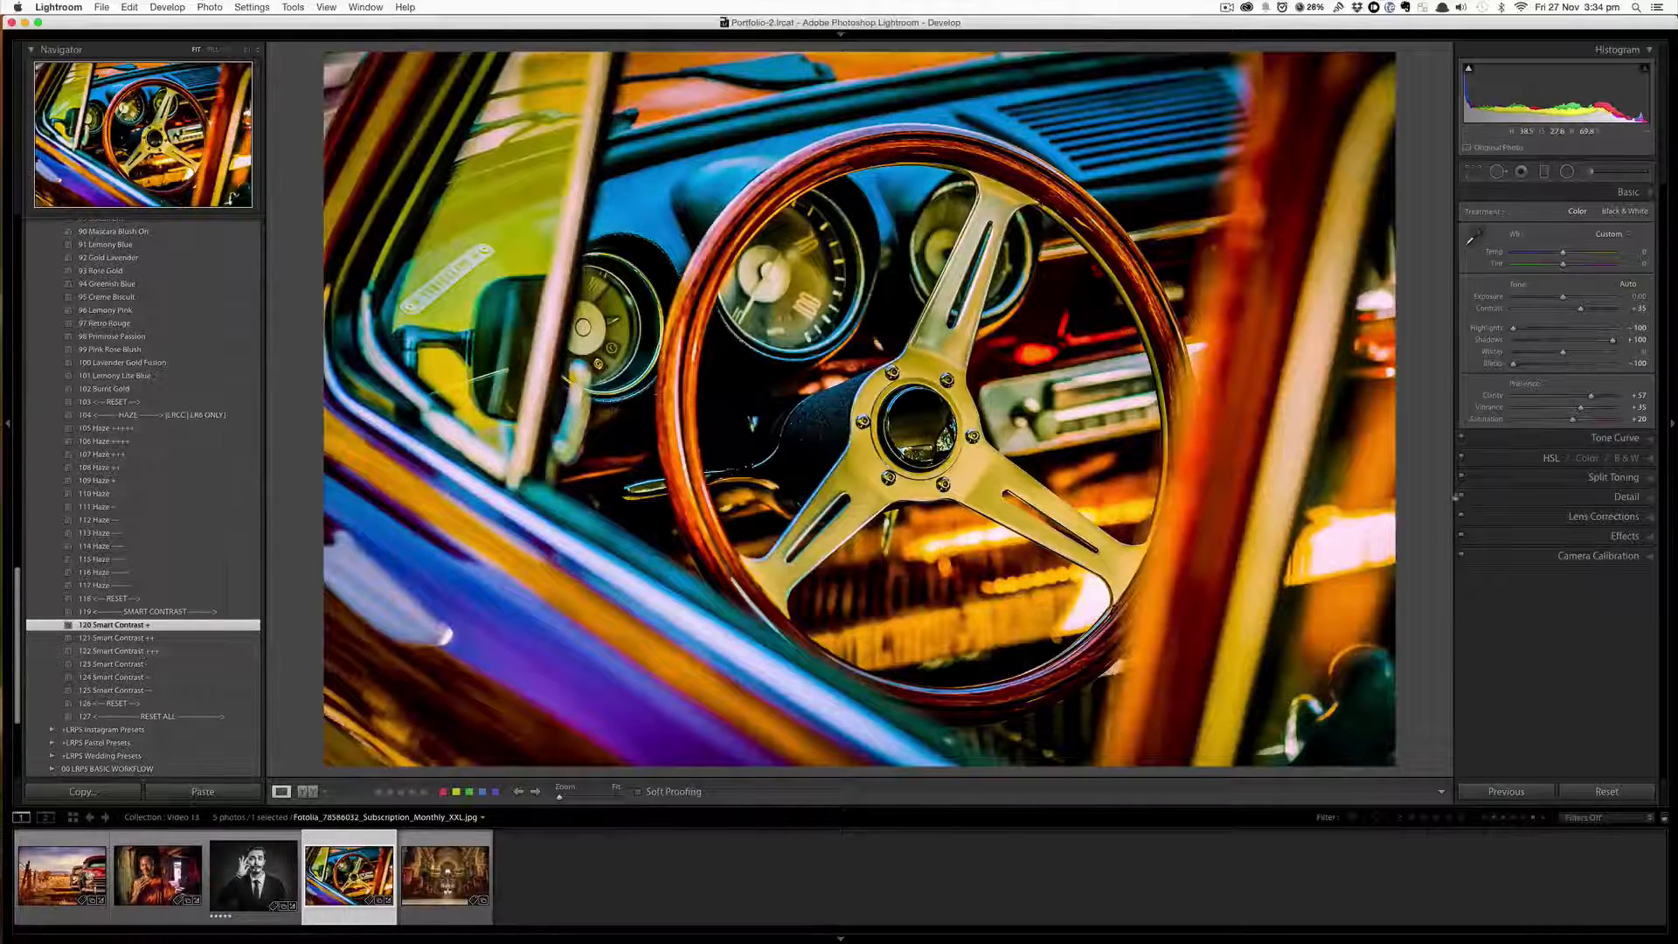
# - With the tone curve shown, compare 122 Smart Contrast +++ and 124 Smart Contrast --, and reapply 120 Smart Contrast +
pyautogui.click(1569, 437)
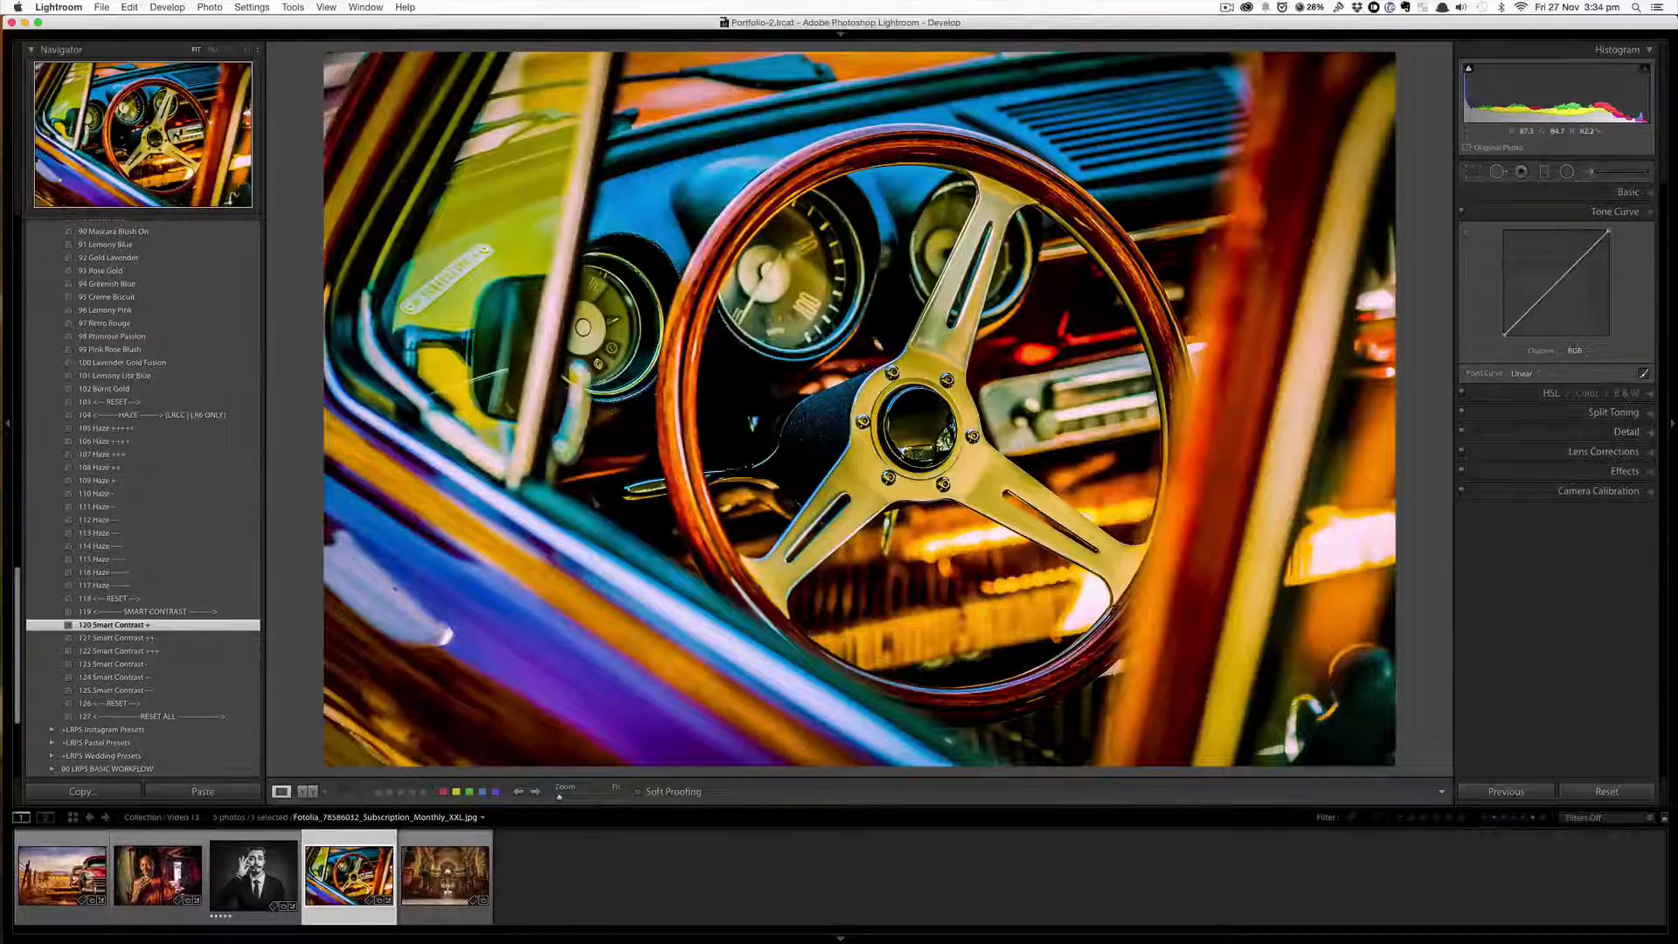
pyautogui.click(177, 650)
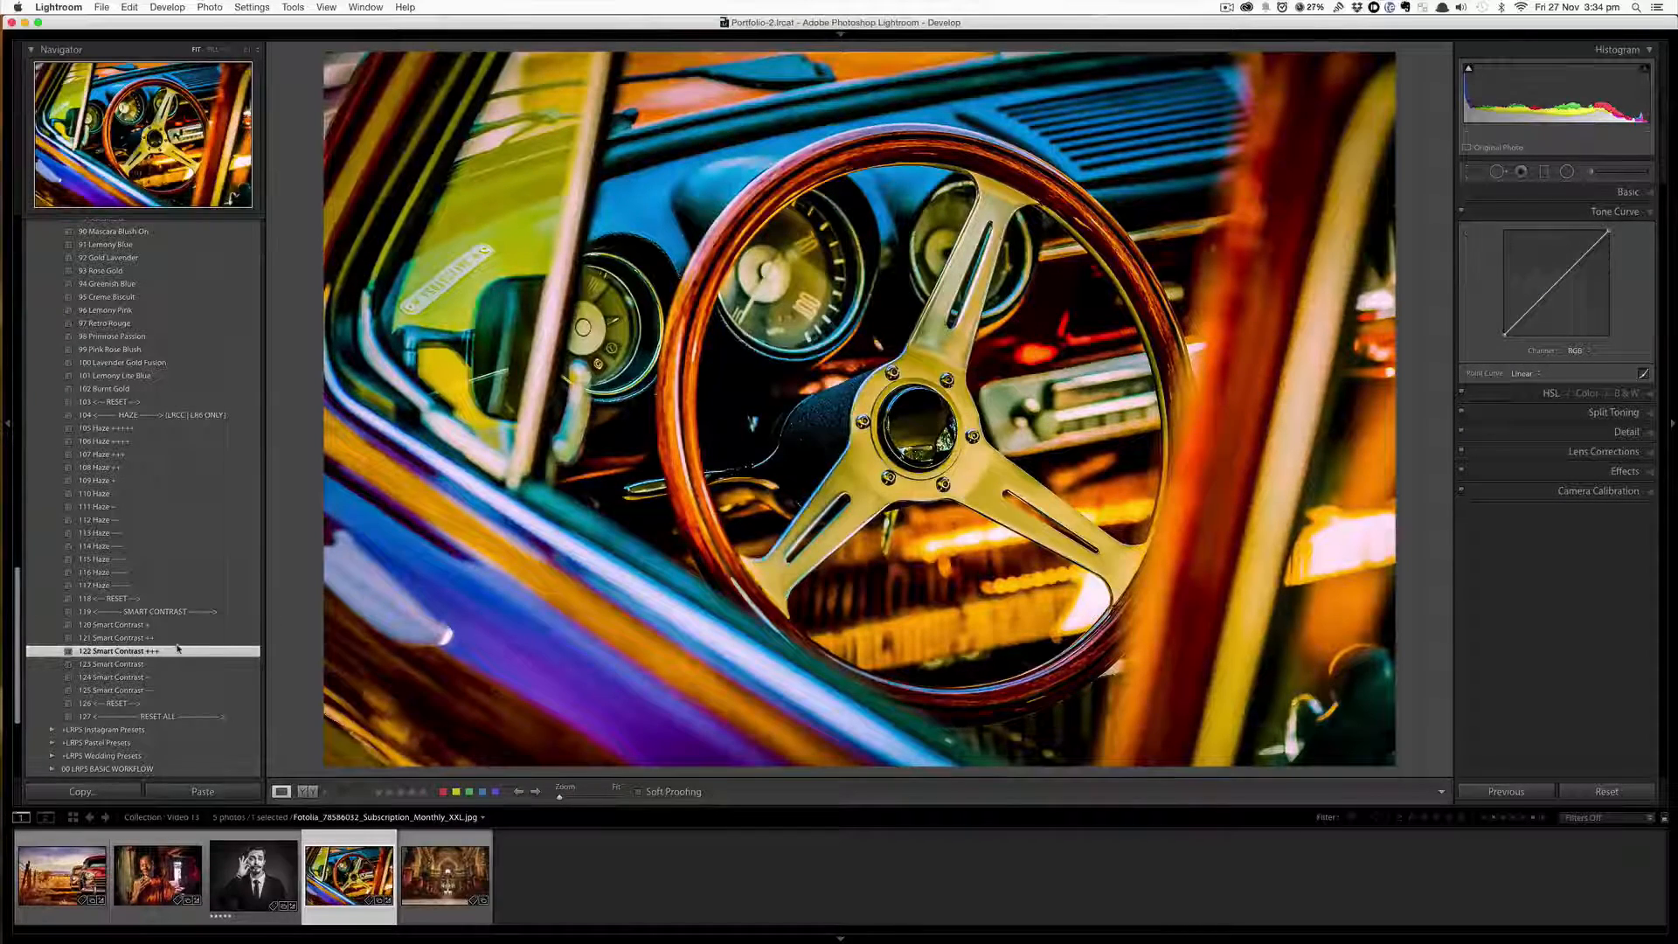
pyautogui.click(175, 678)
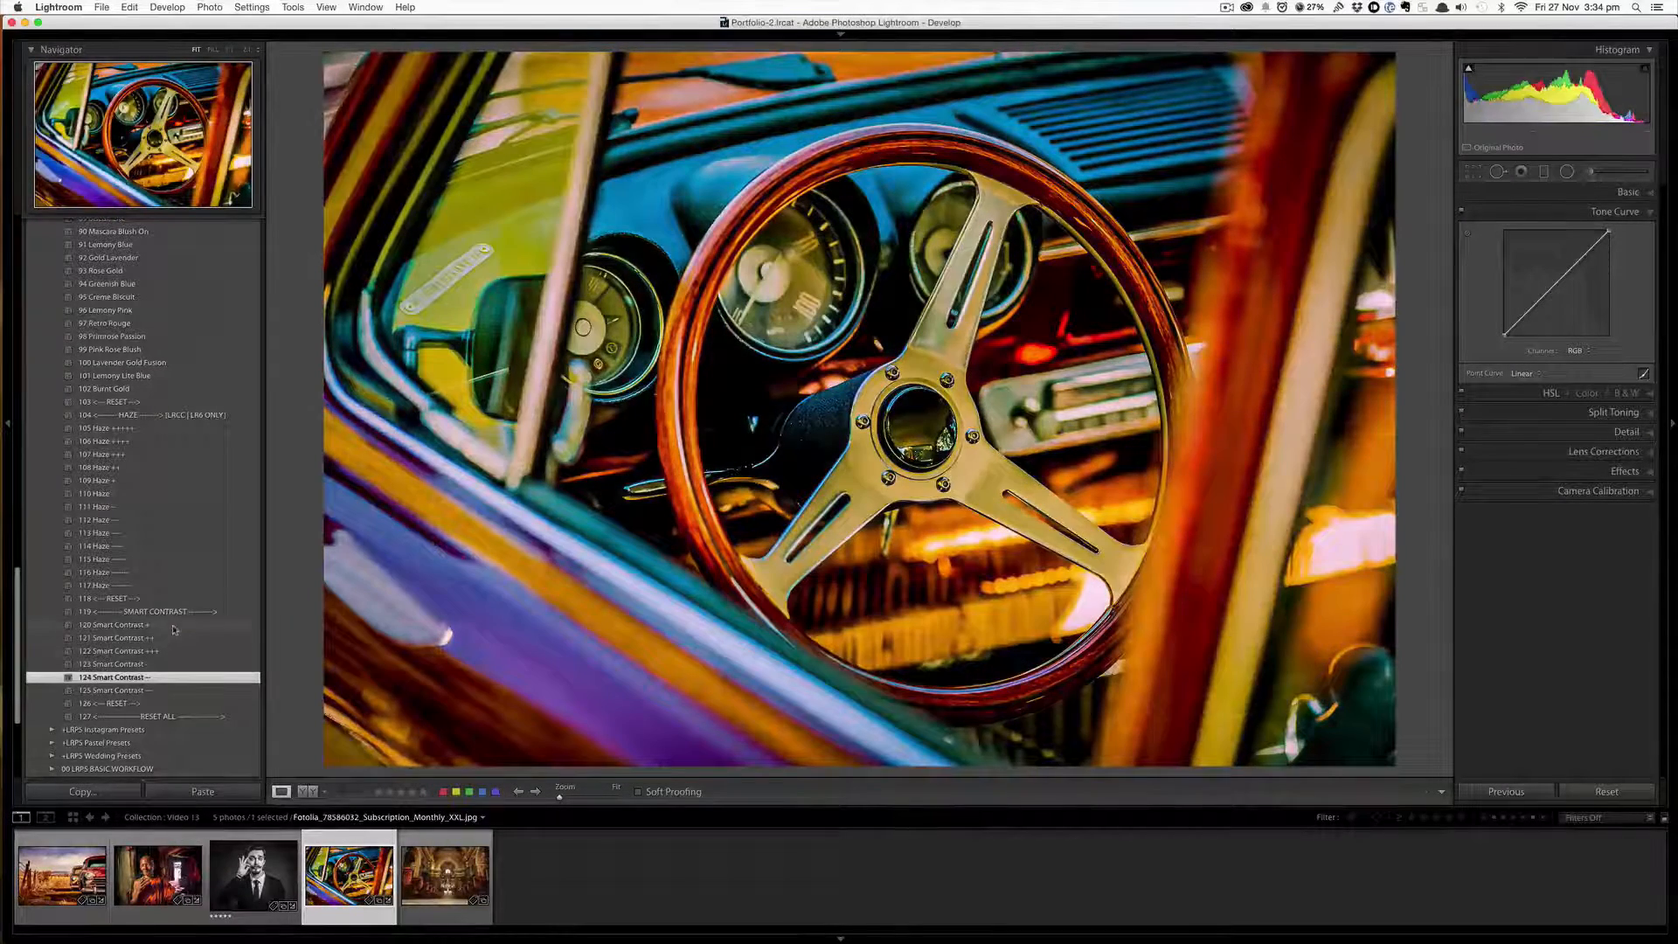
pyautogui.click(173, 625)
# - Show the basic adjustments again and compare the edited steering wheel photo with the original
pyautogui.click(1624, 196)
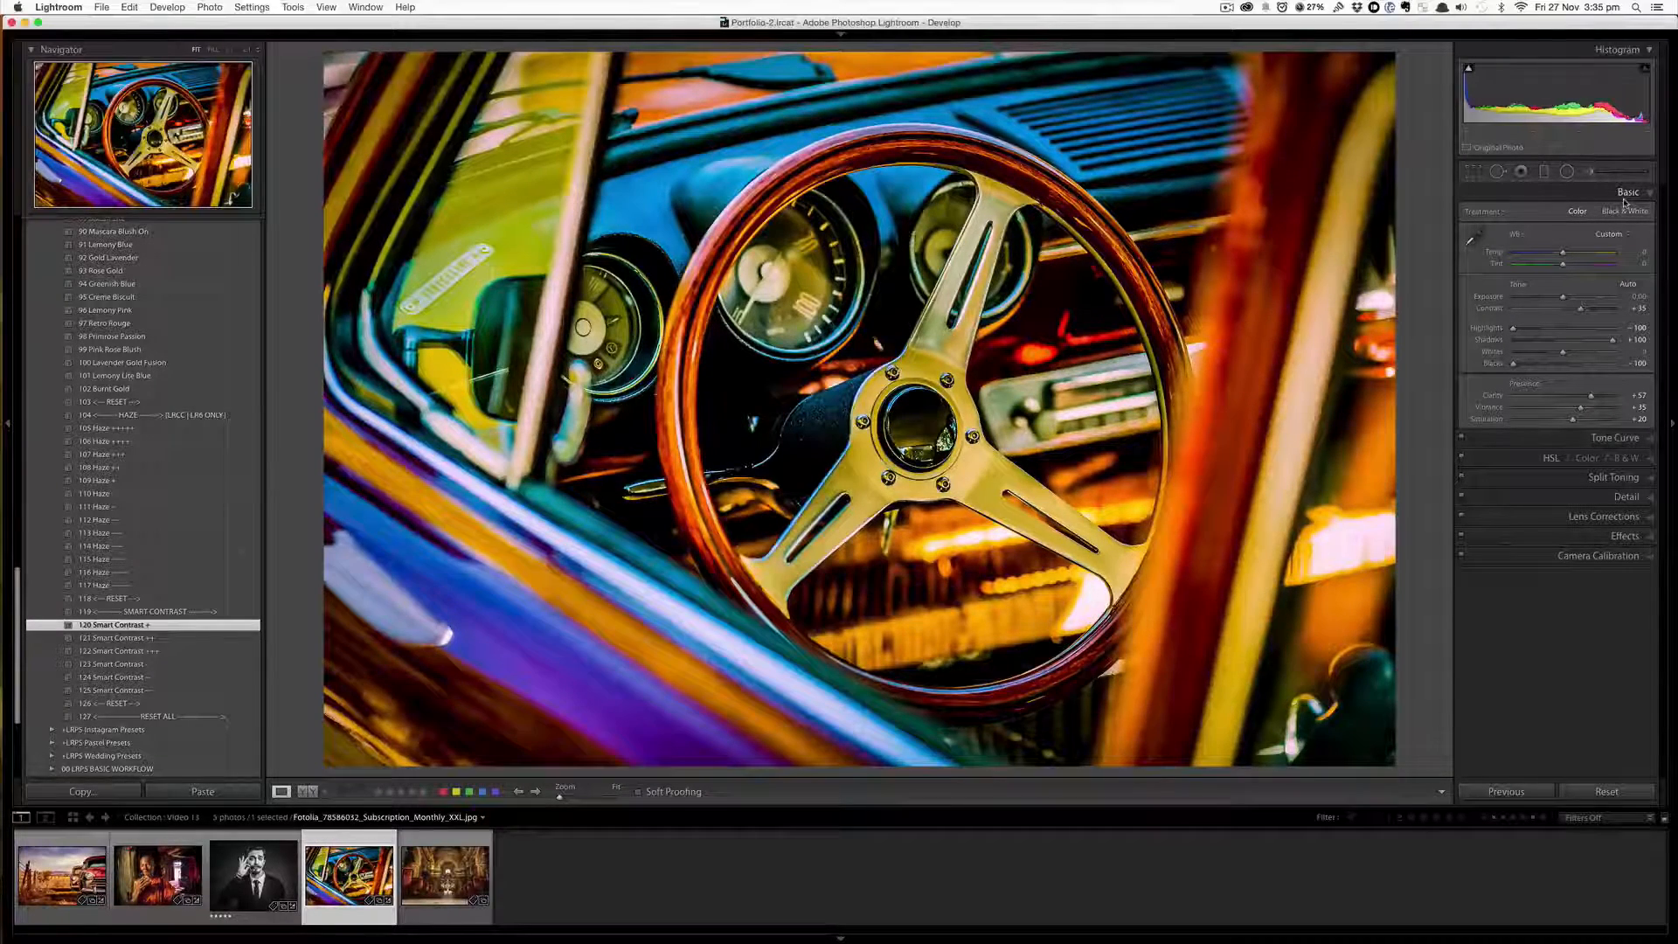
pyautogui.press('\\')
pyautogui.press('\\')
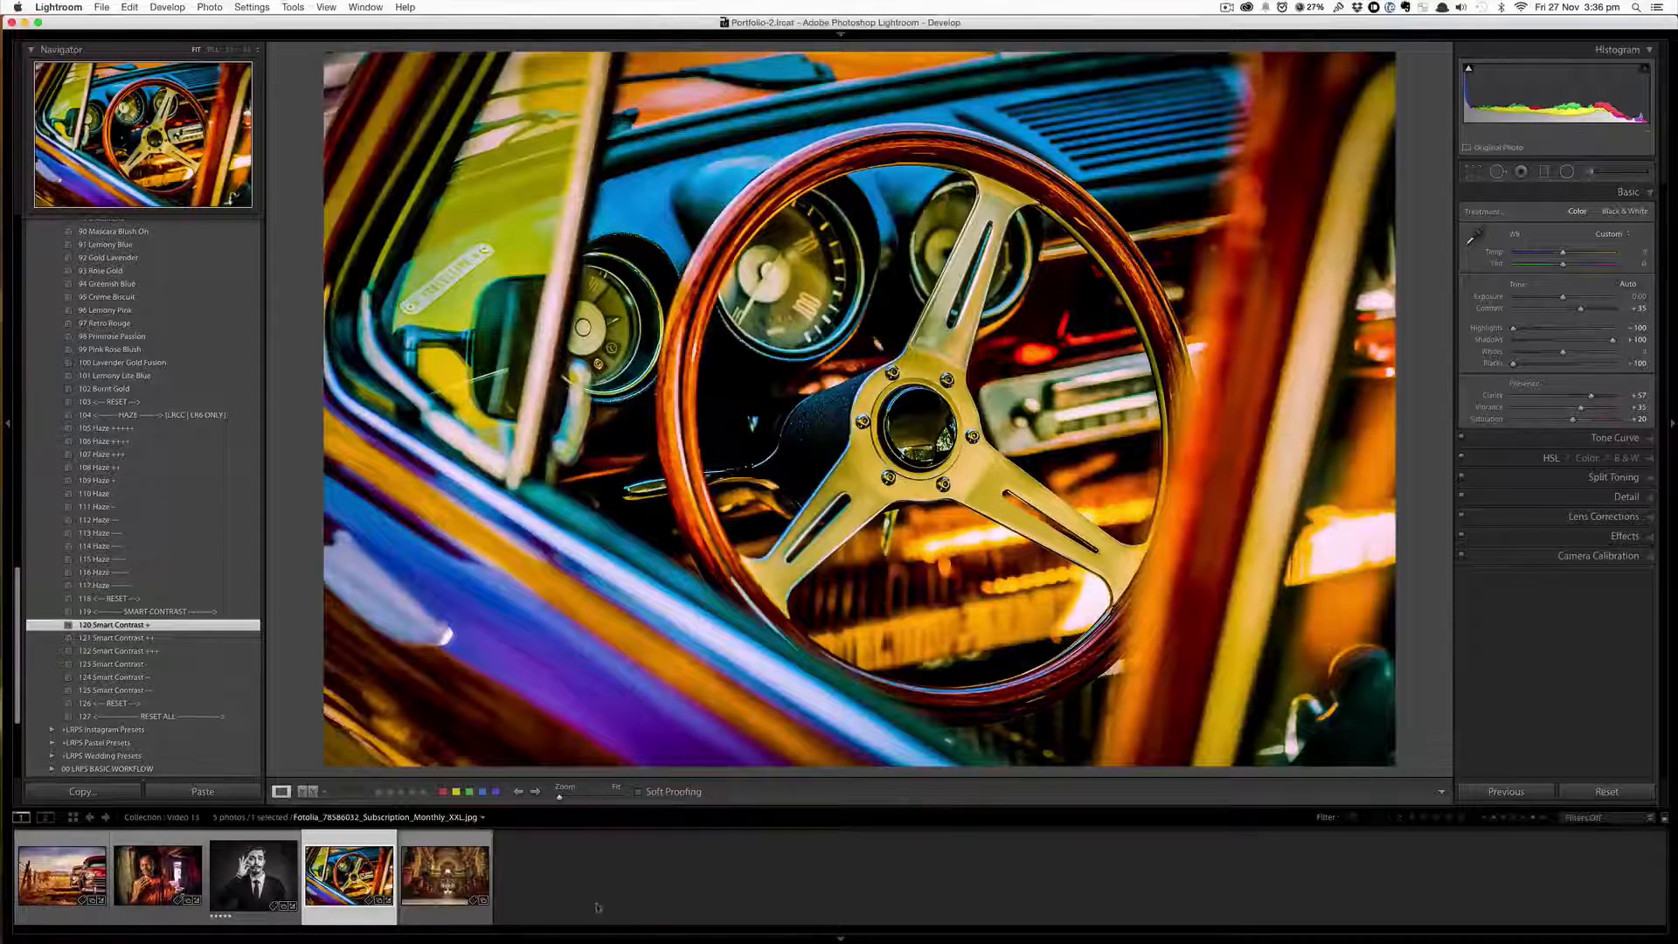
# - Apply the 06 HDR VI, 21 Contrast III and 40 Saturation - presets to the church interior photo
pyautogui.click(461, 878)
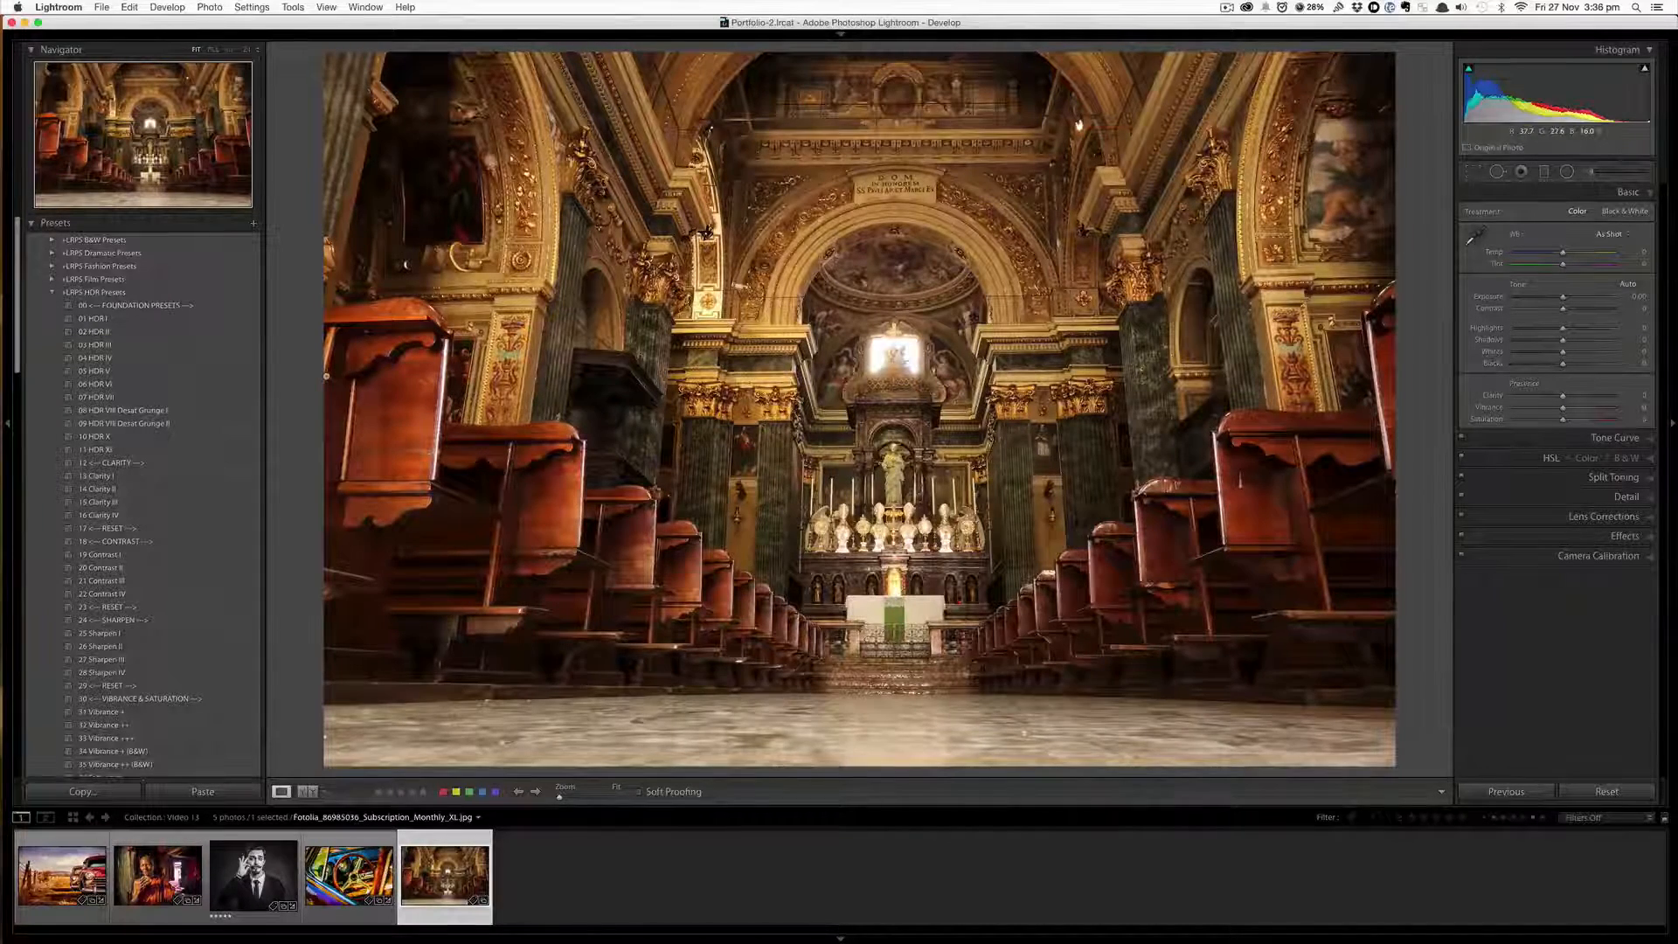
pyautogui.click(116, 390)
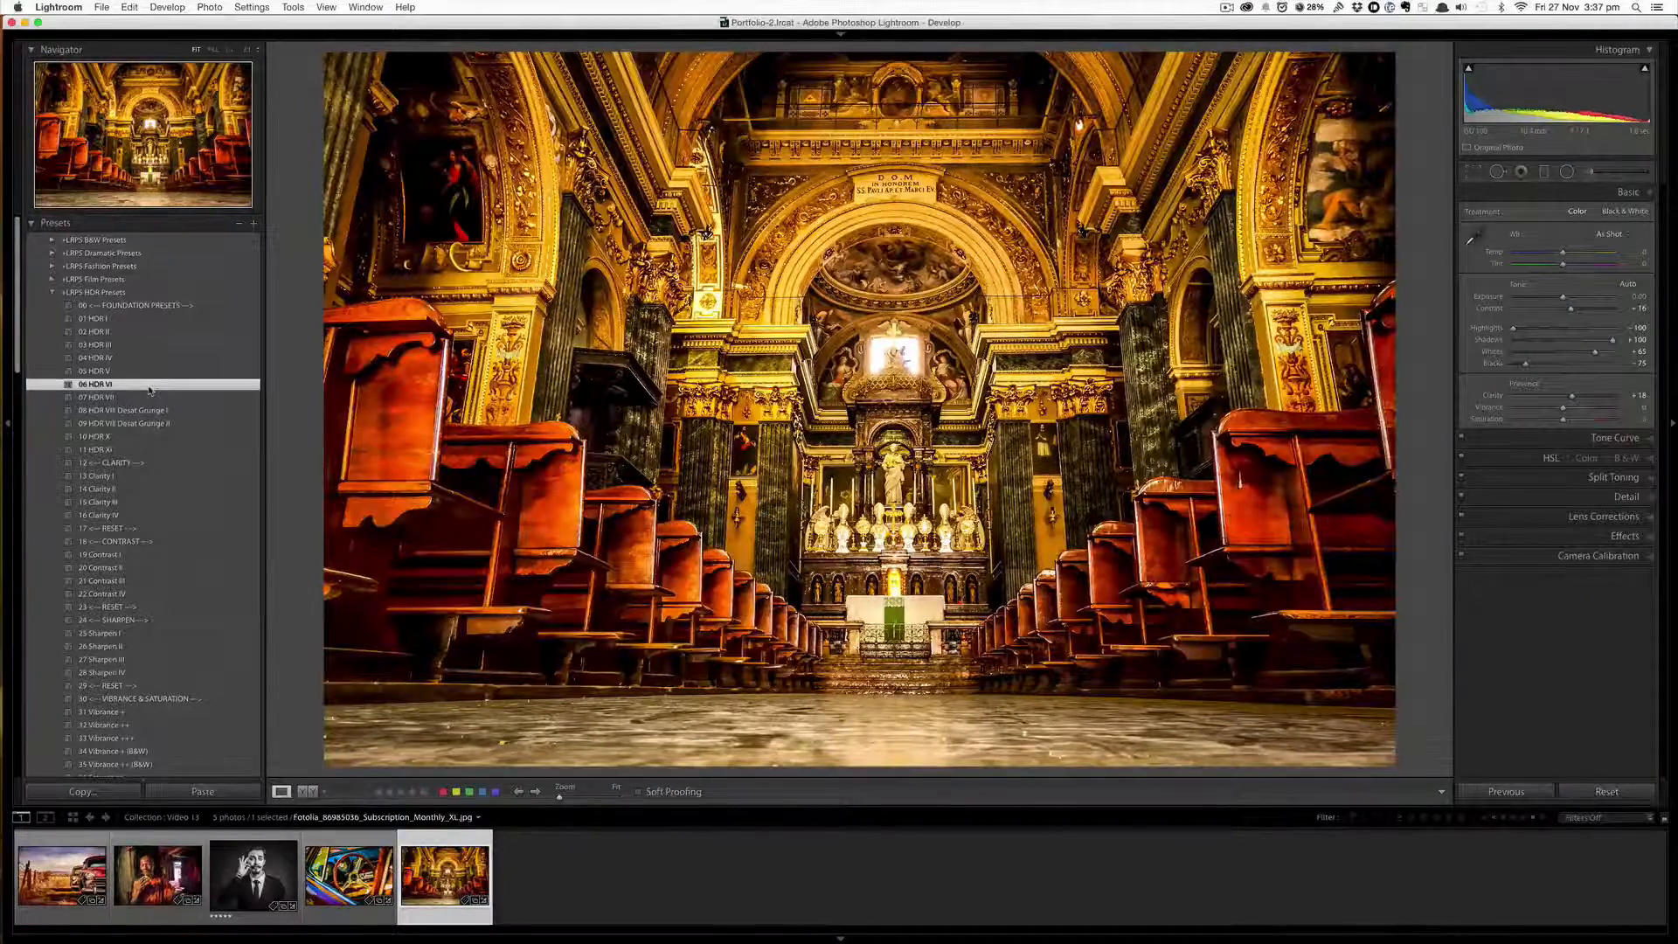
pyautogui.click(153, 581)
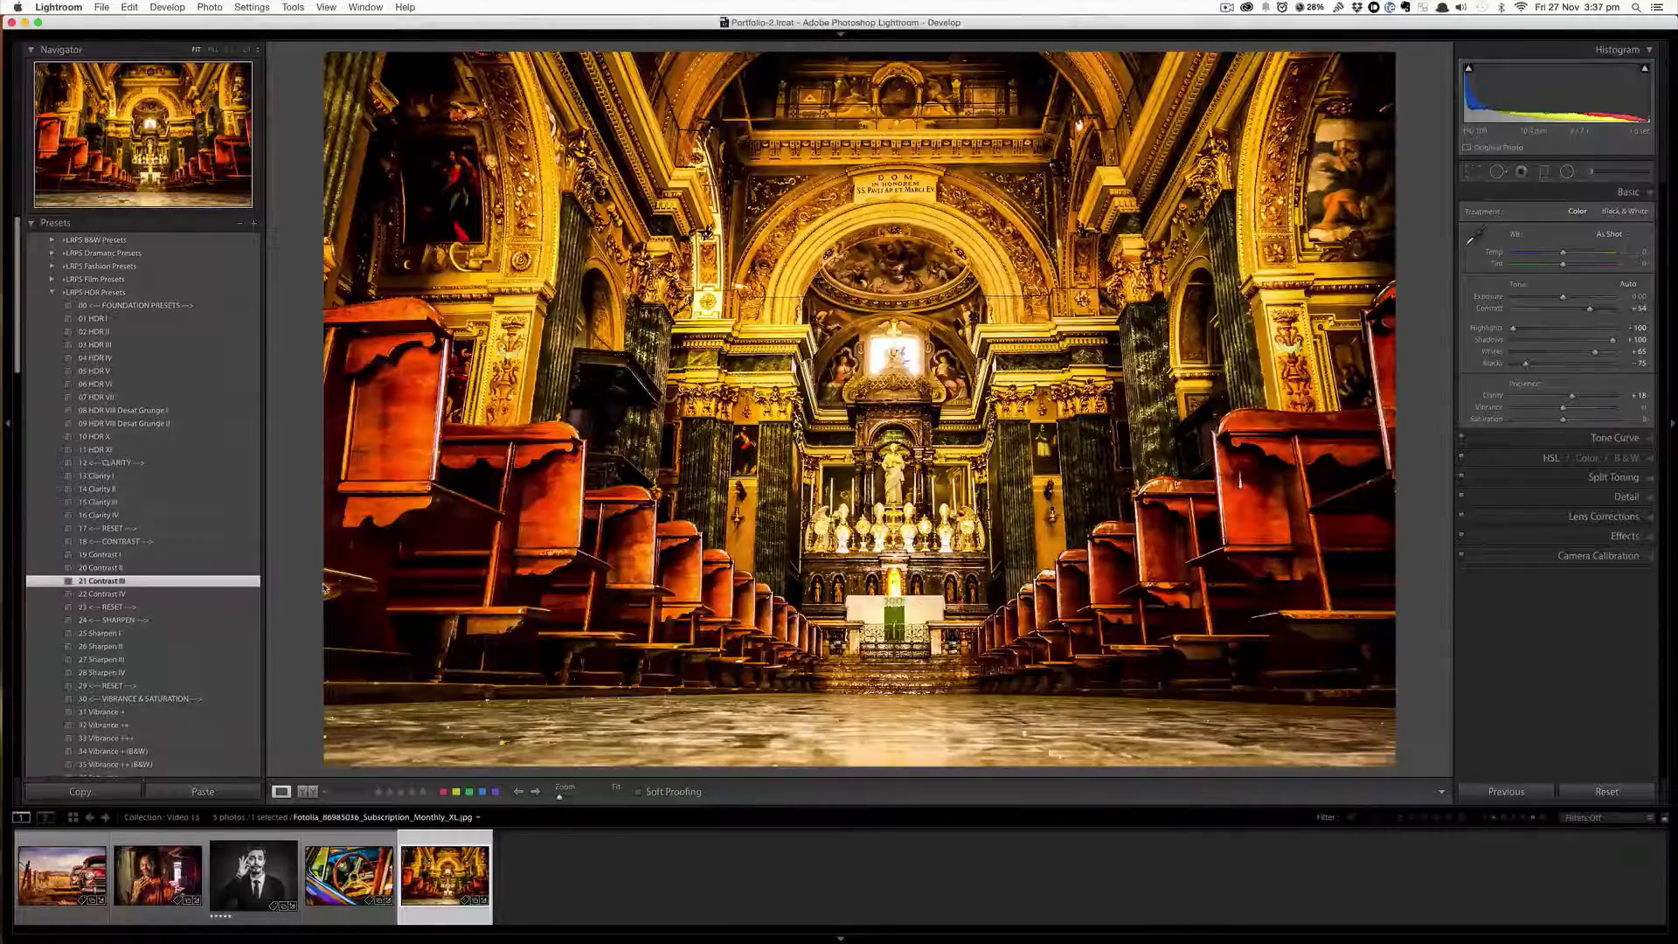
pyautogui.scroll(-8, 245, 594)
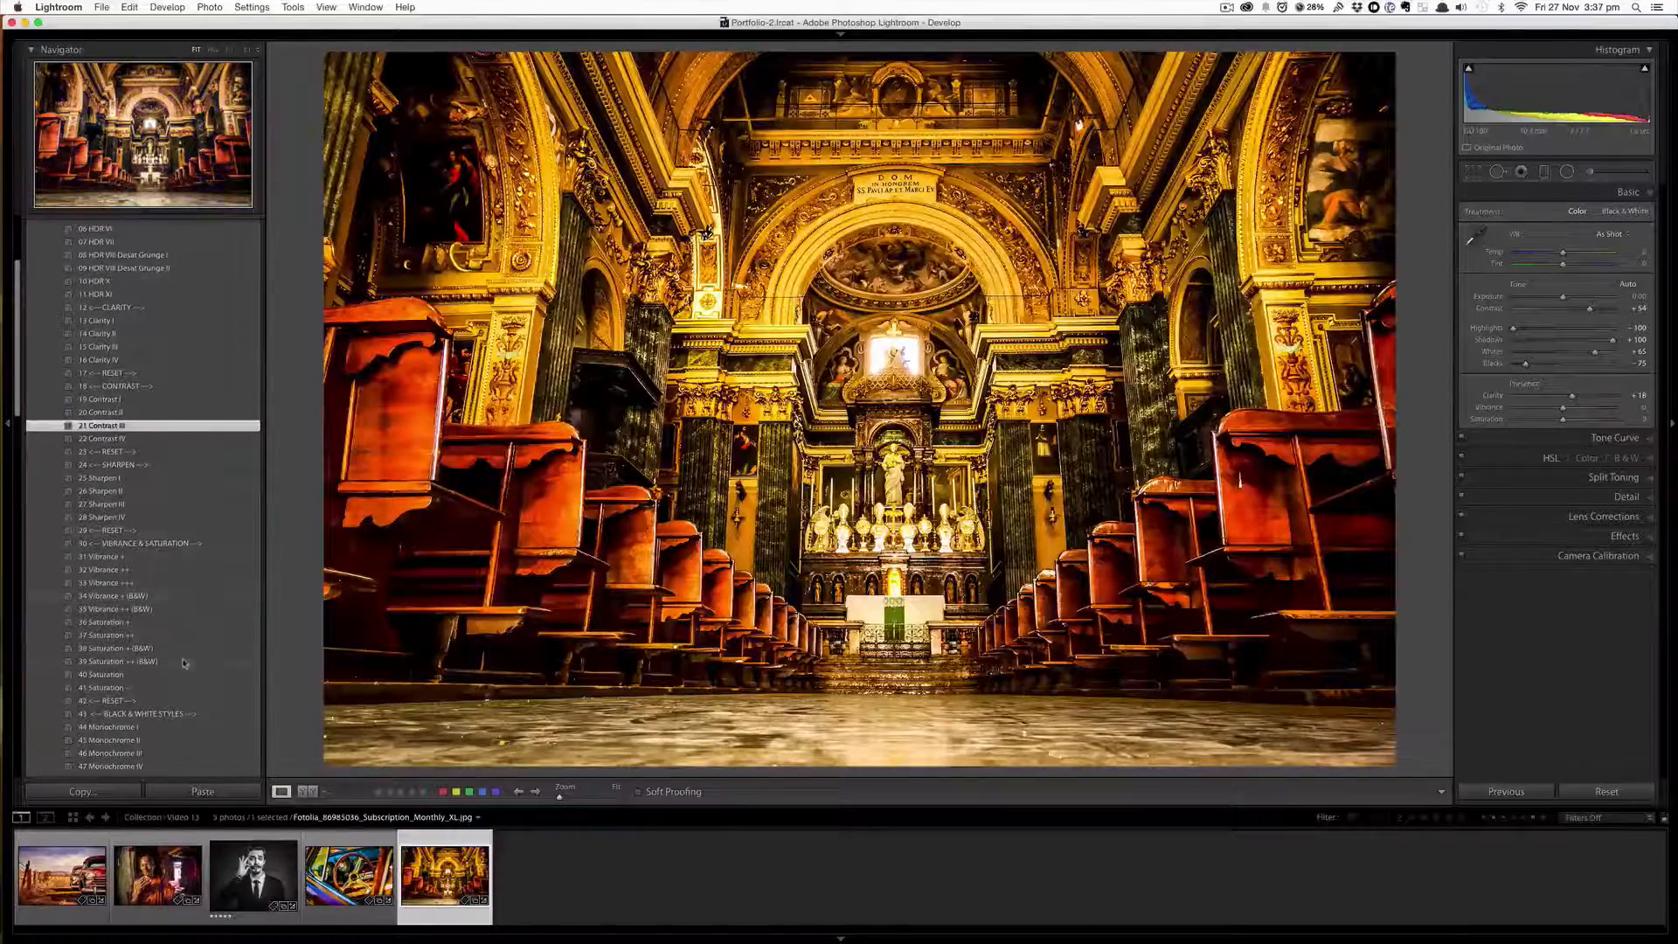
pyautogui.click(183, 678)
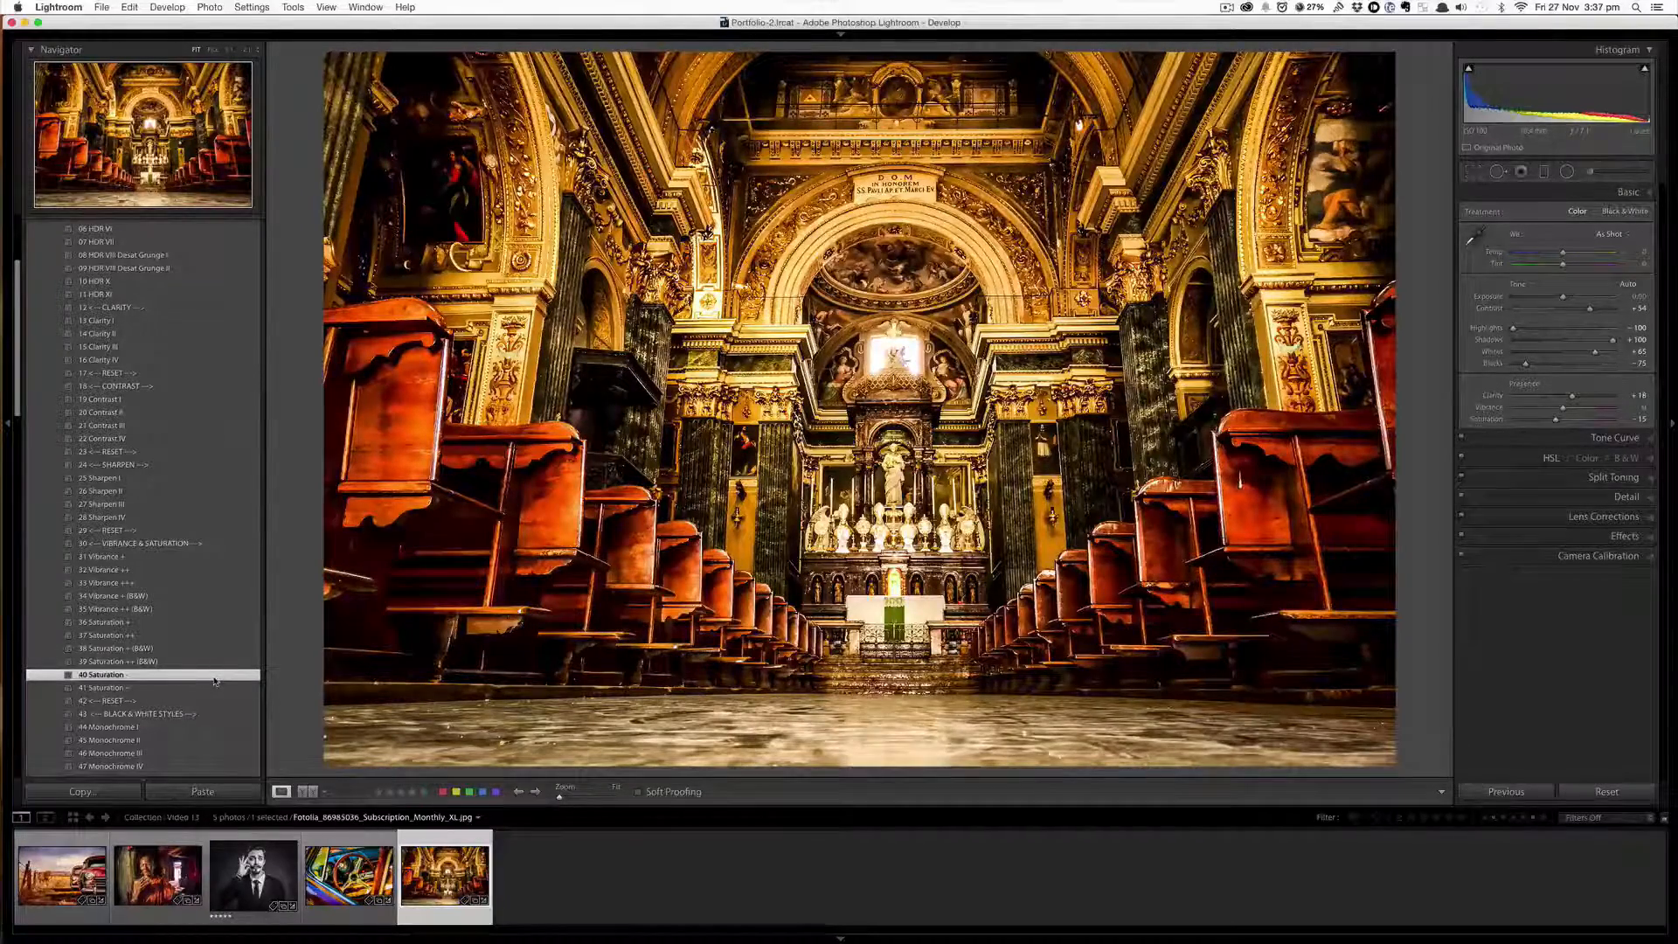
# - Stylize the church photo with 101 Lemony Lite Blue and lower its exposure to -0.30
pyautogui.scroll(-4, 214, 681)
pyautogui.scroll(-5, 216, 681)
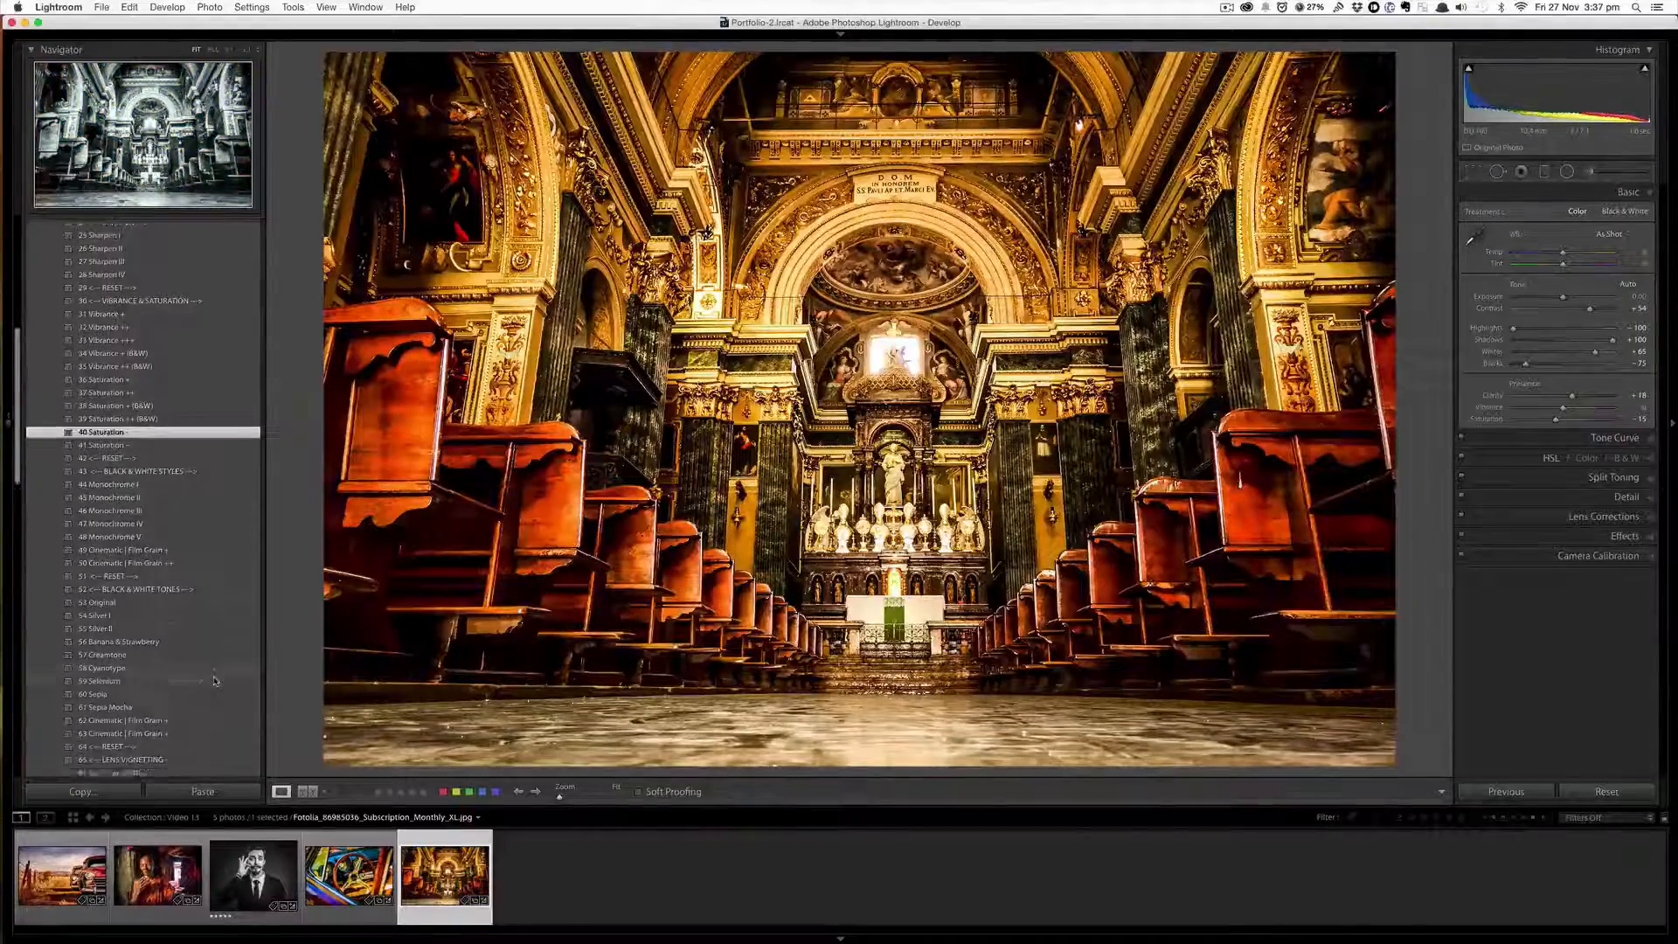
pyautogui.scroll(-9, 216, 681)
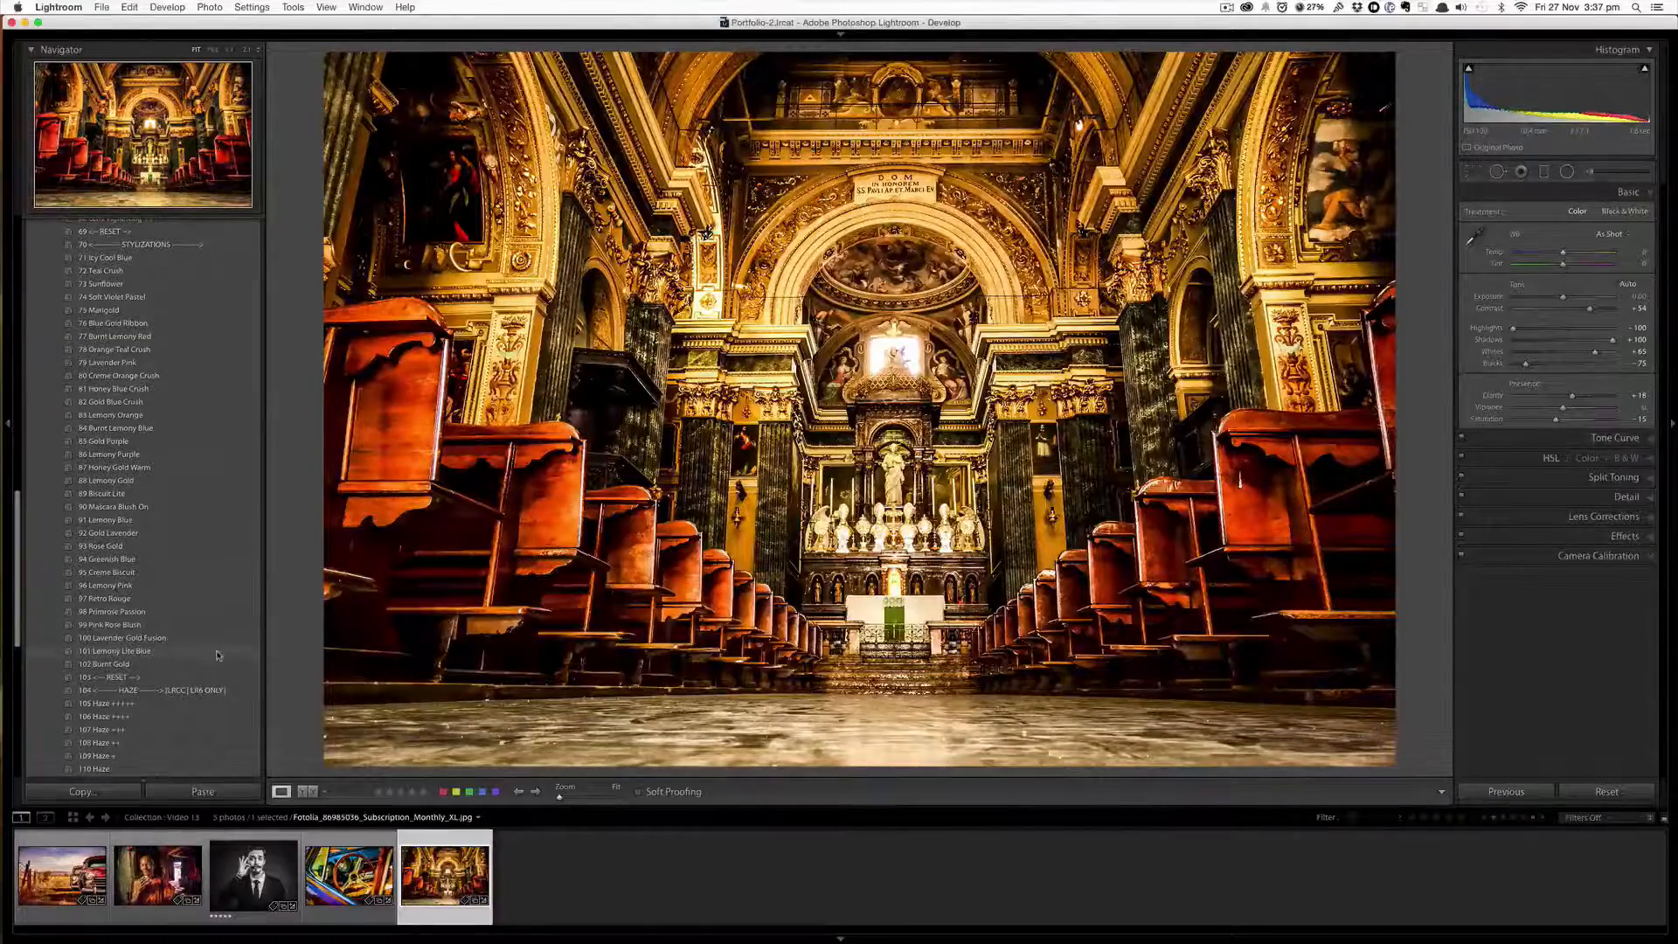
pyautogui.click(218, 656)
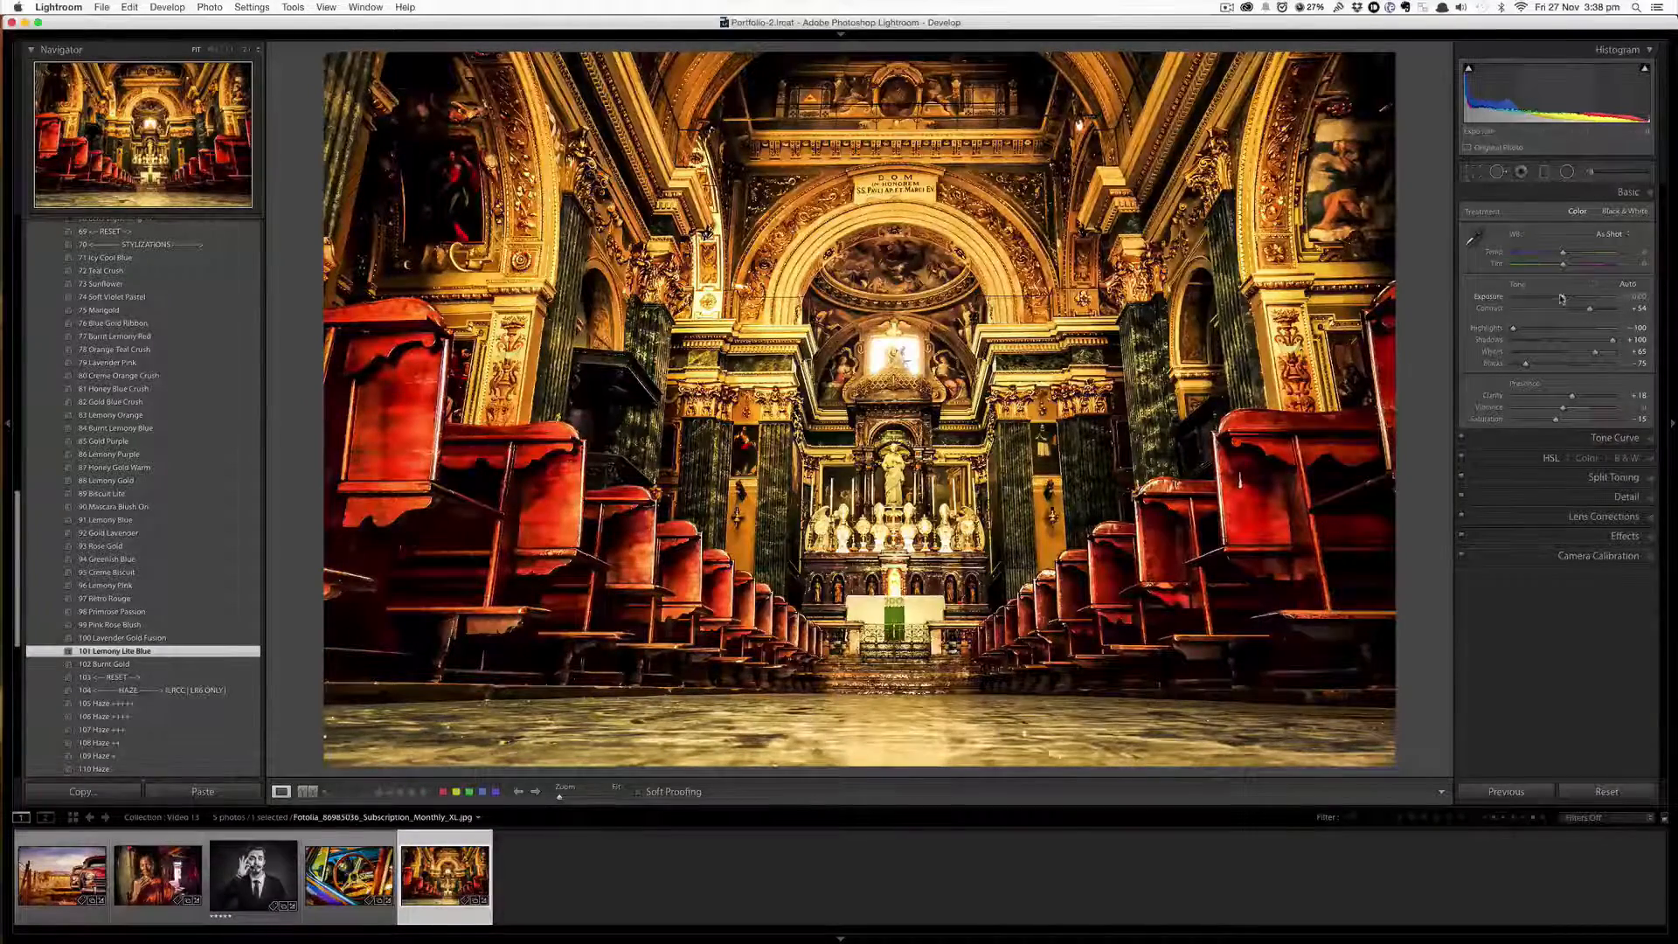
pyautogui.moveTo(1563, 298); pyautogui.dragTo(1561, 299)
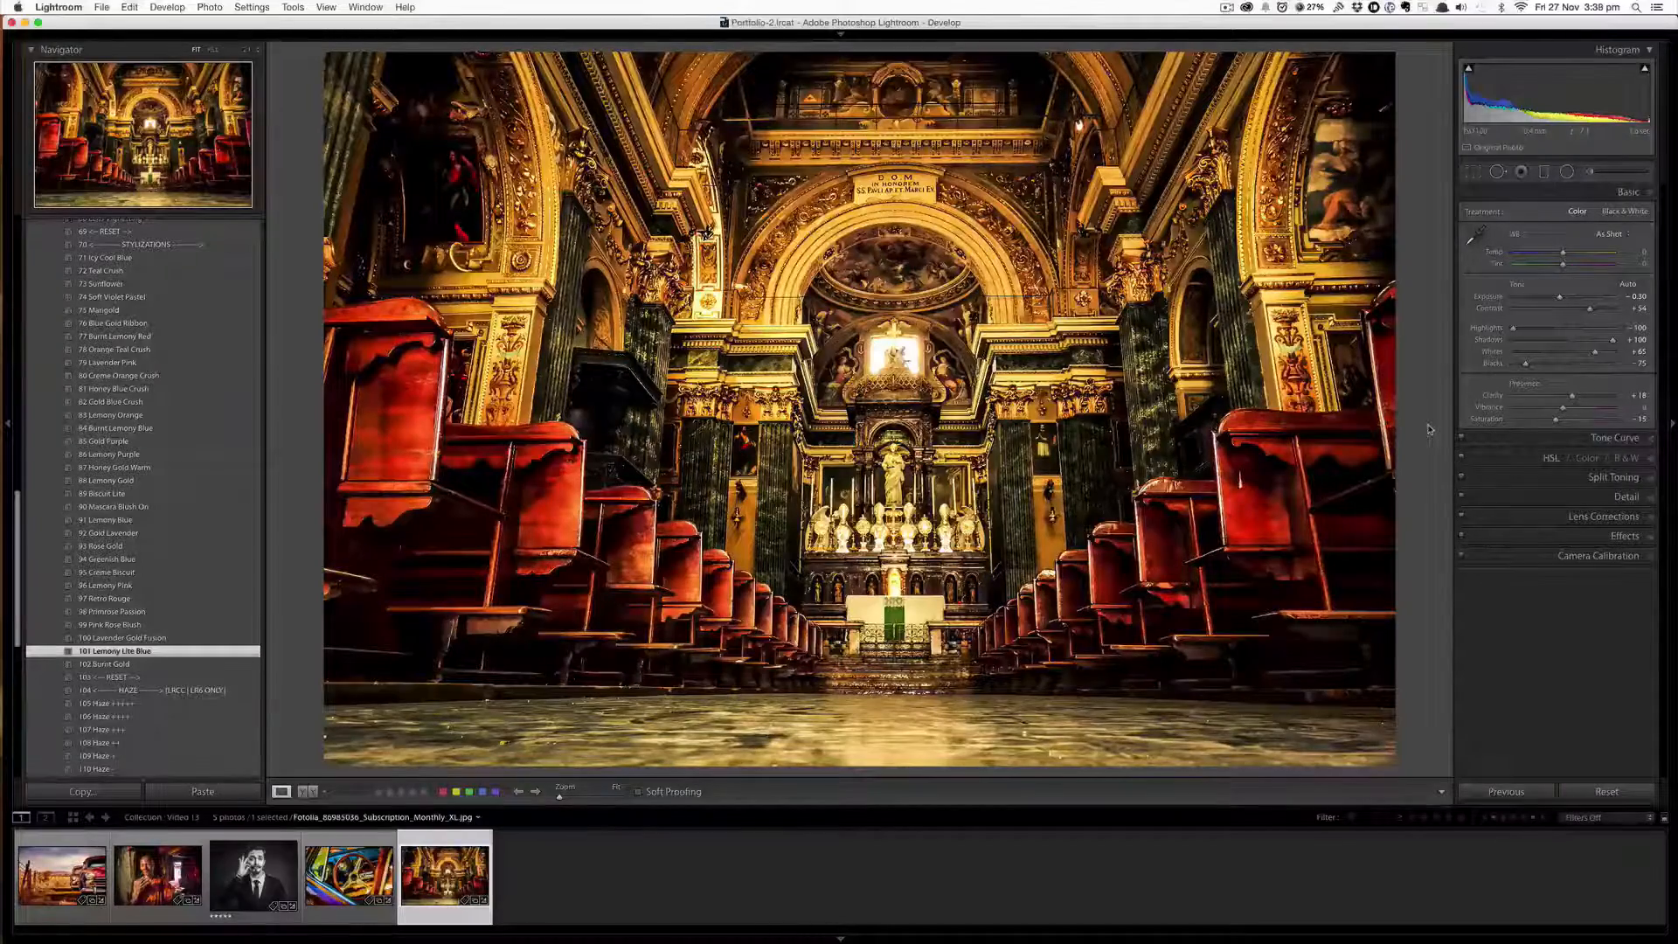
# - Strengthen the church photo's detail with the 16 Clarity IV, 22 Contrast IV and 28 Sharpen IV presets
pyautogui.scroll(15, 280, 586)
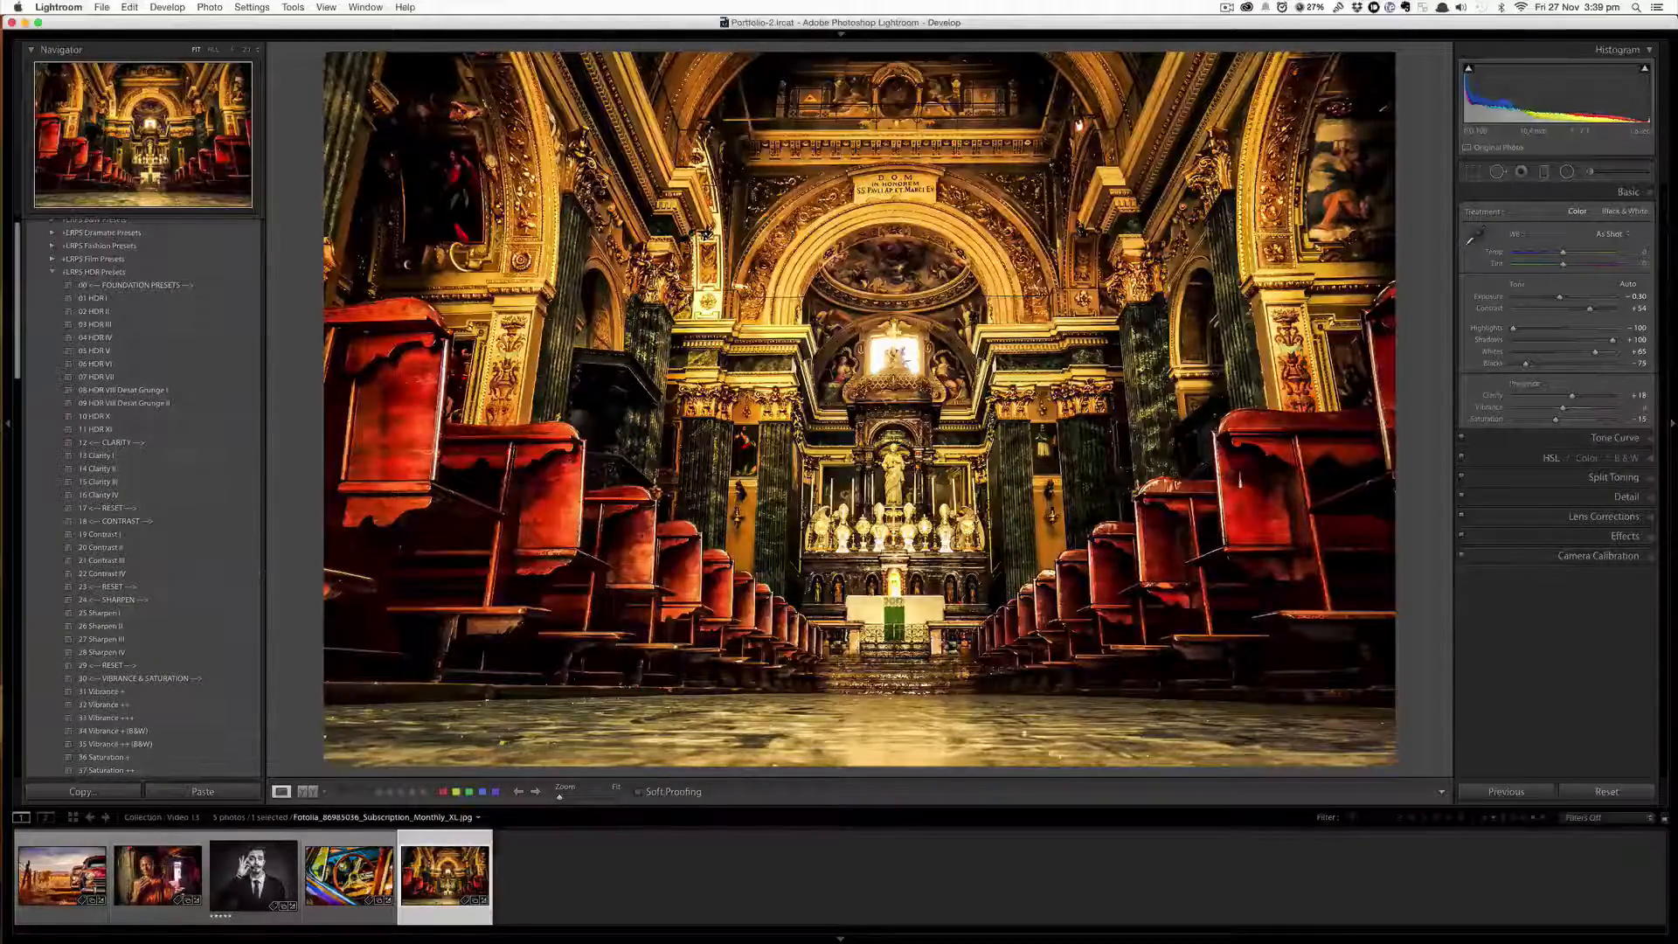
pyautogui.click(157, 496)
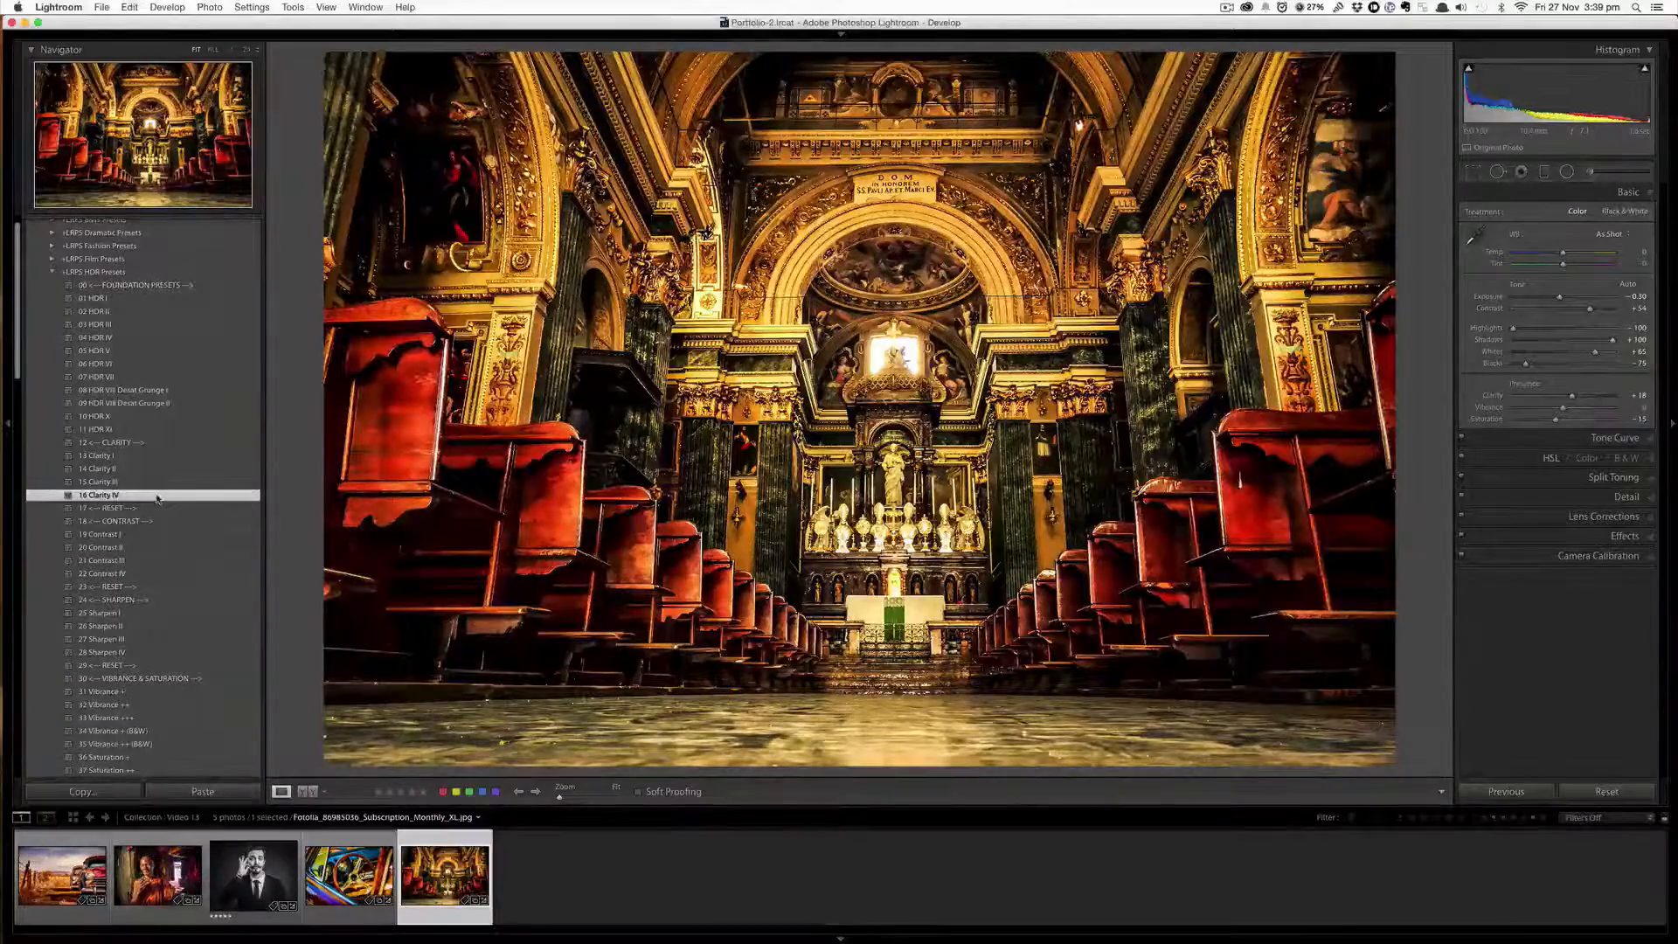
pyautogui.click(156, 577)
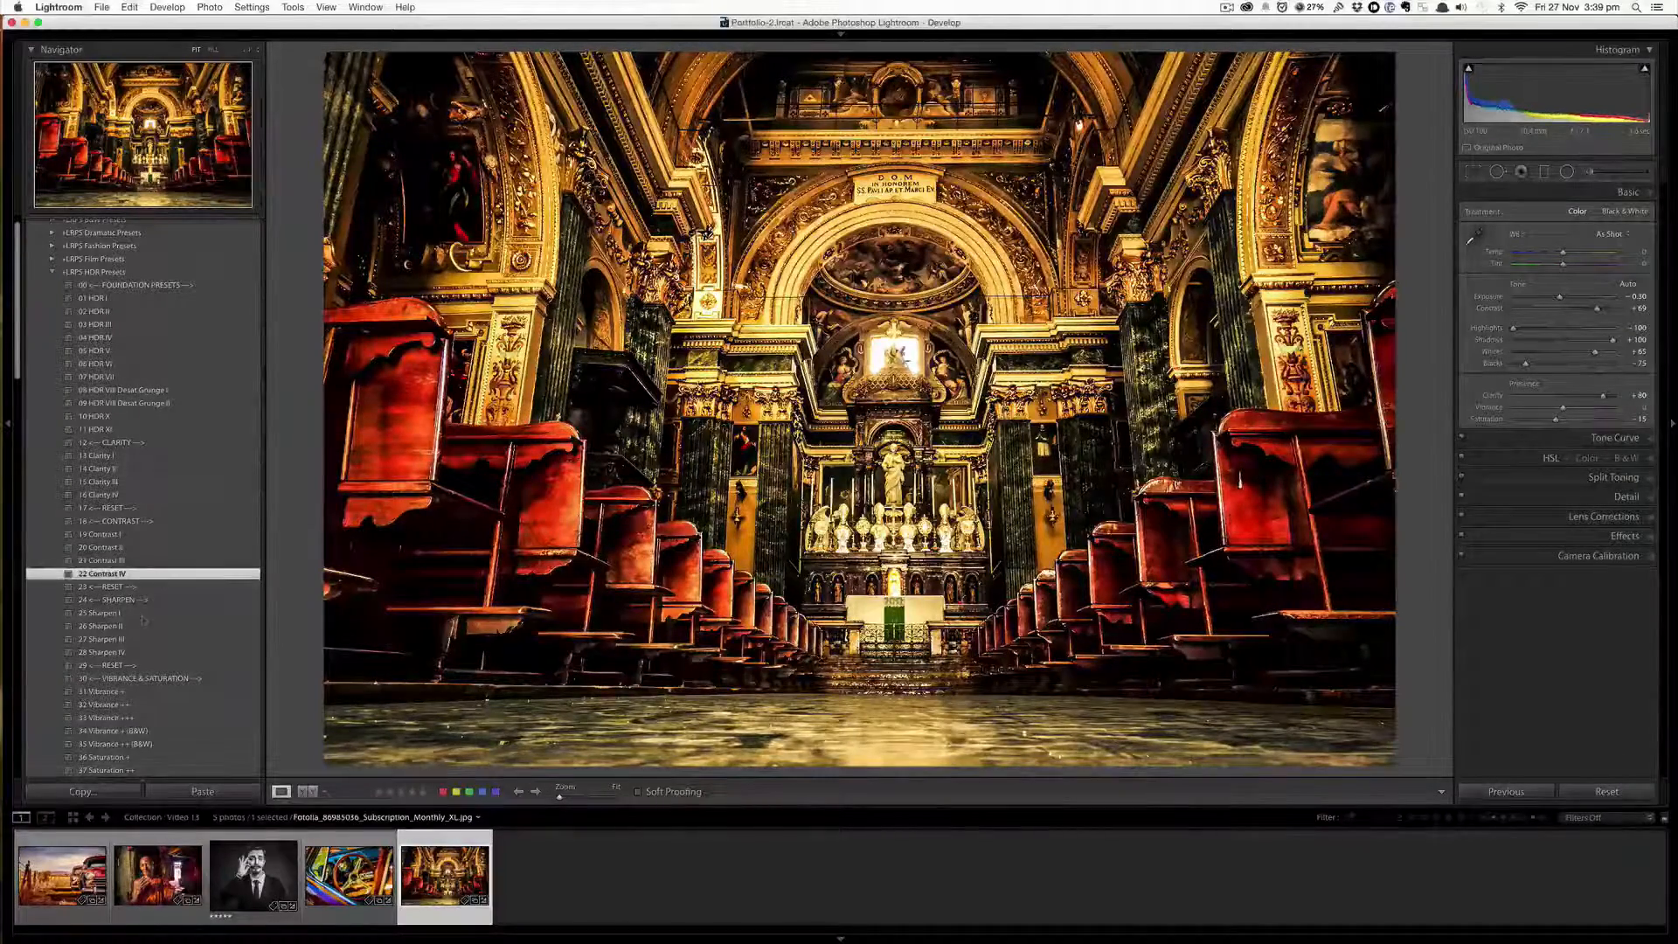
pyautogui.click(144, 654)
# - Try 37 Saturation ++ and 35 Vibrance ++ (B&W) on the church photo, and clear them with 42 RESET
pyautogui.scroll(-5, 146, 657)
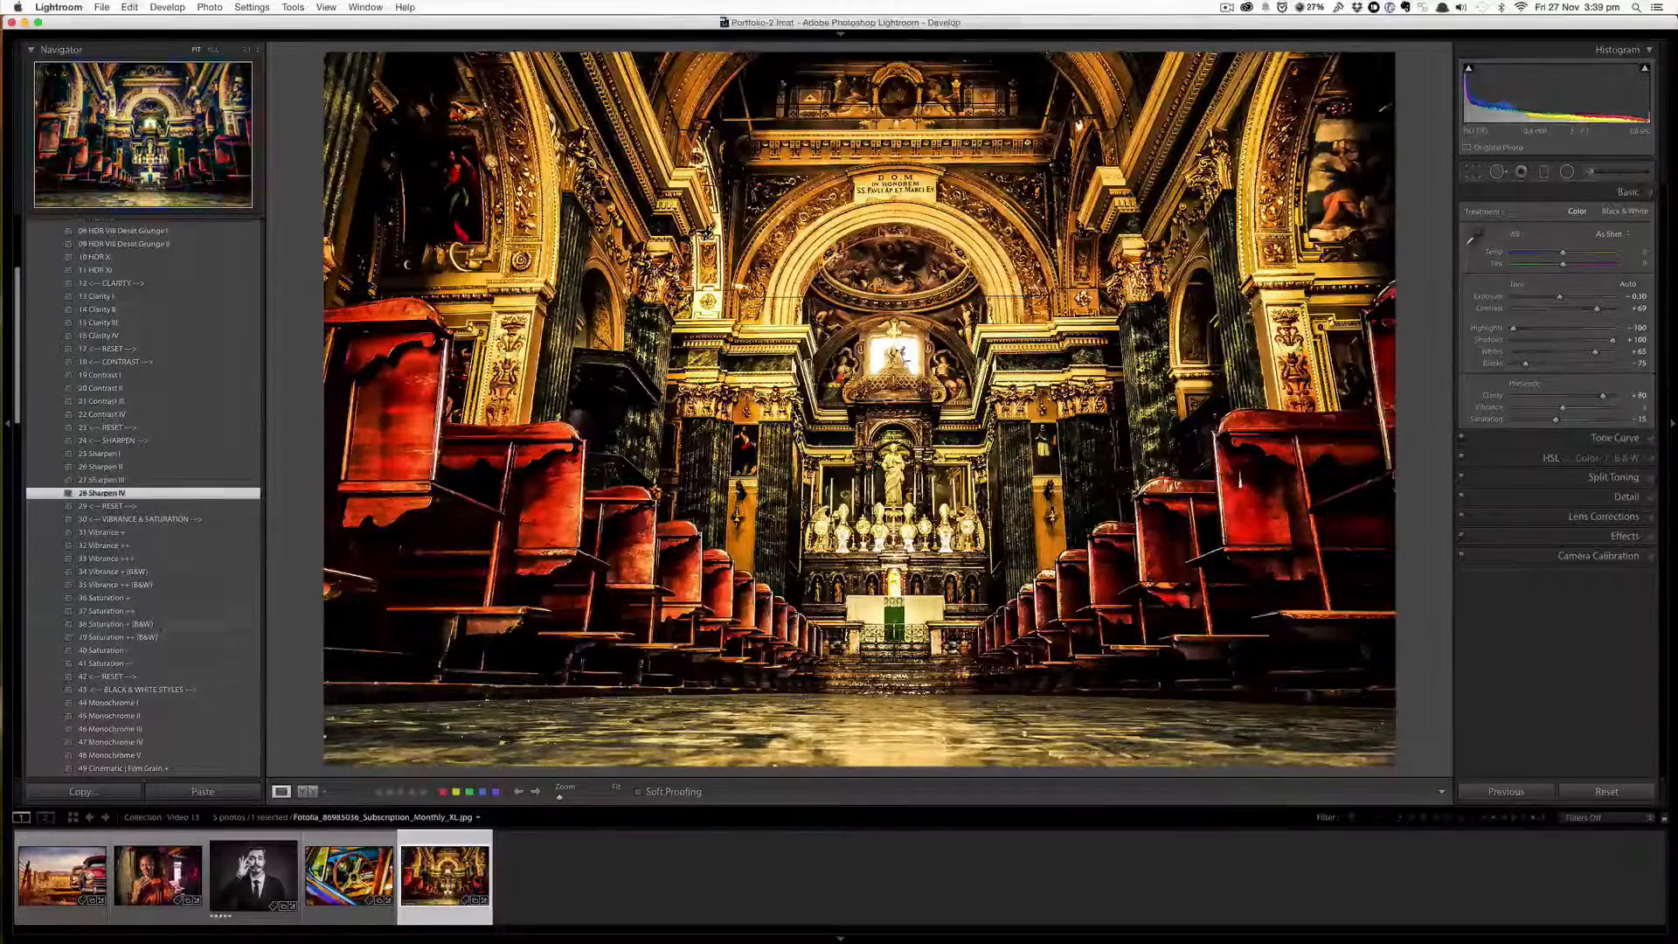
pyautogui.click(161, 611)
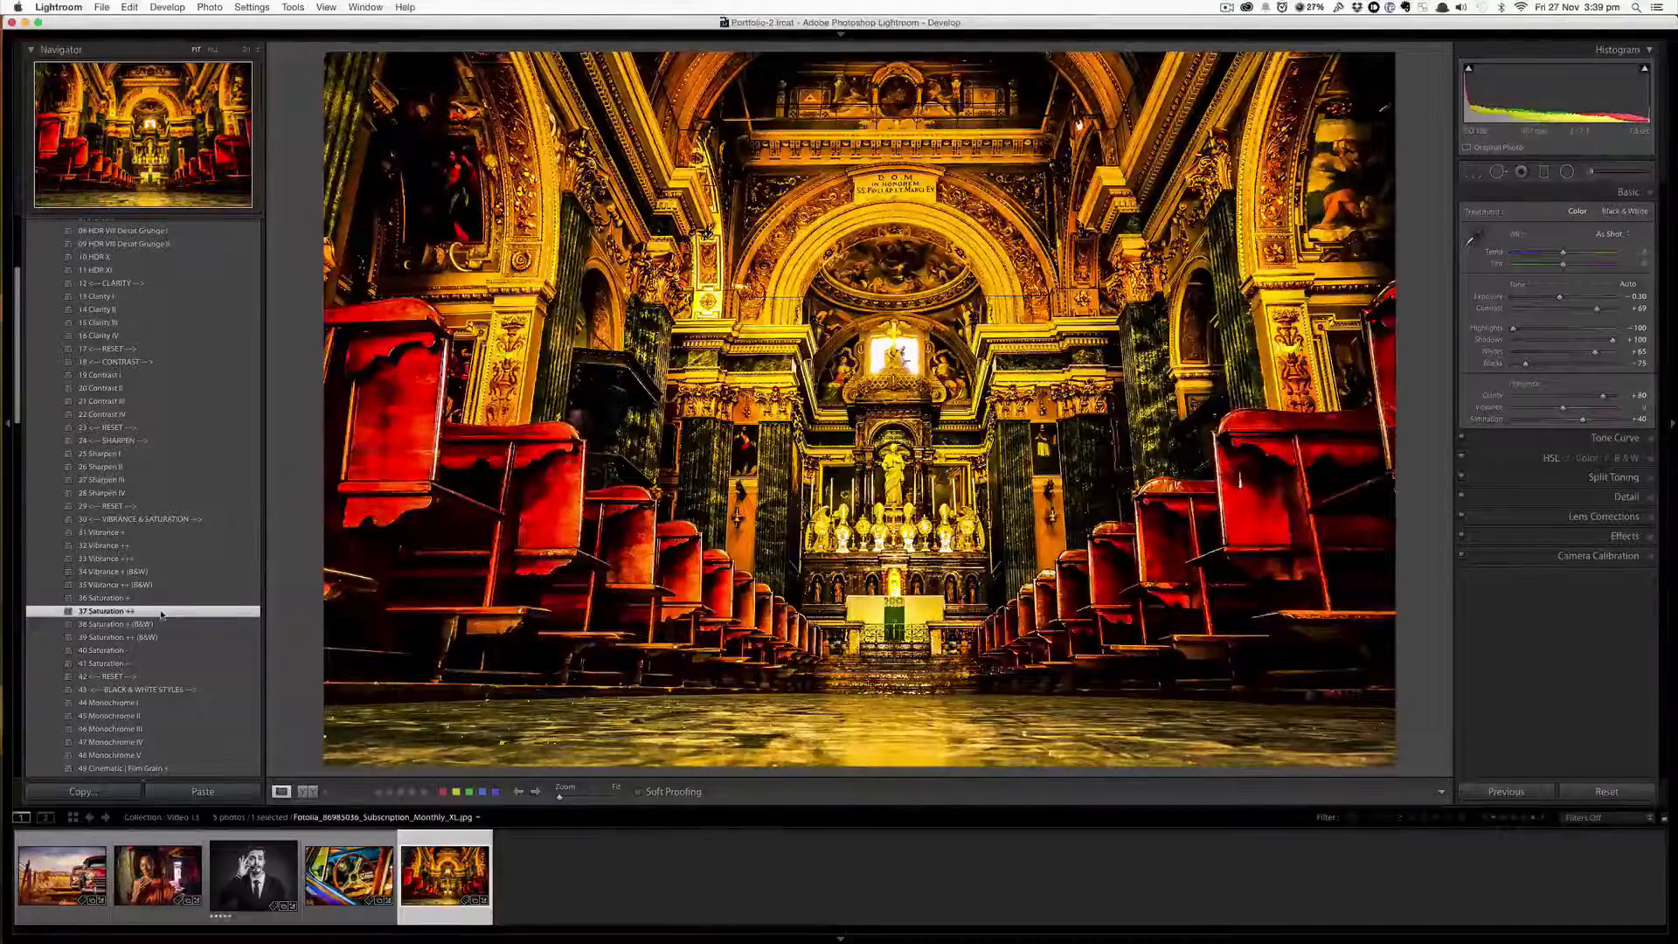
pyautogui.click(158, 585)
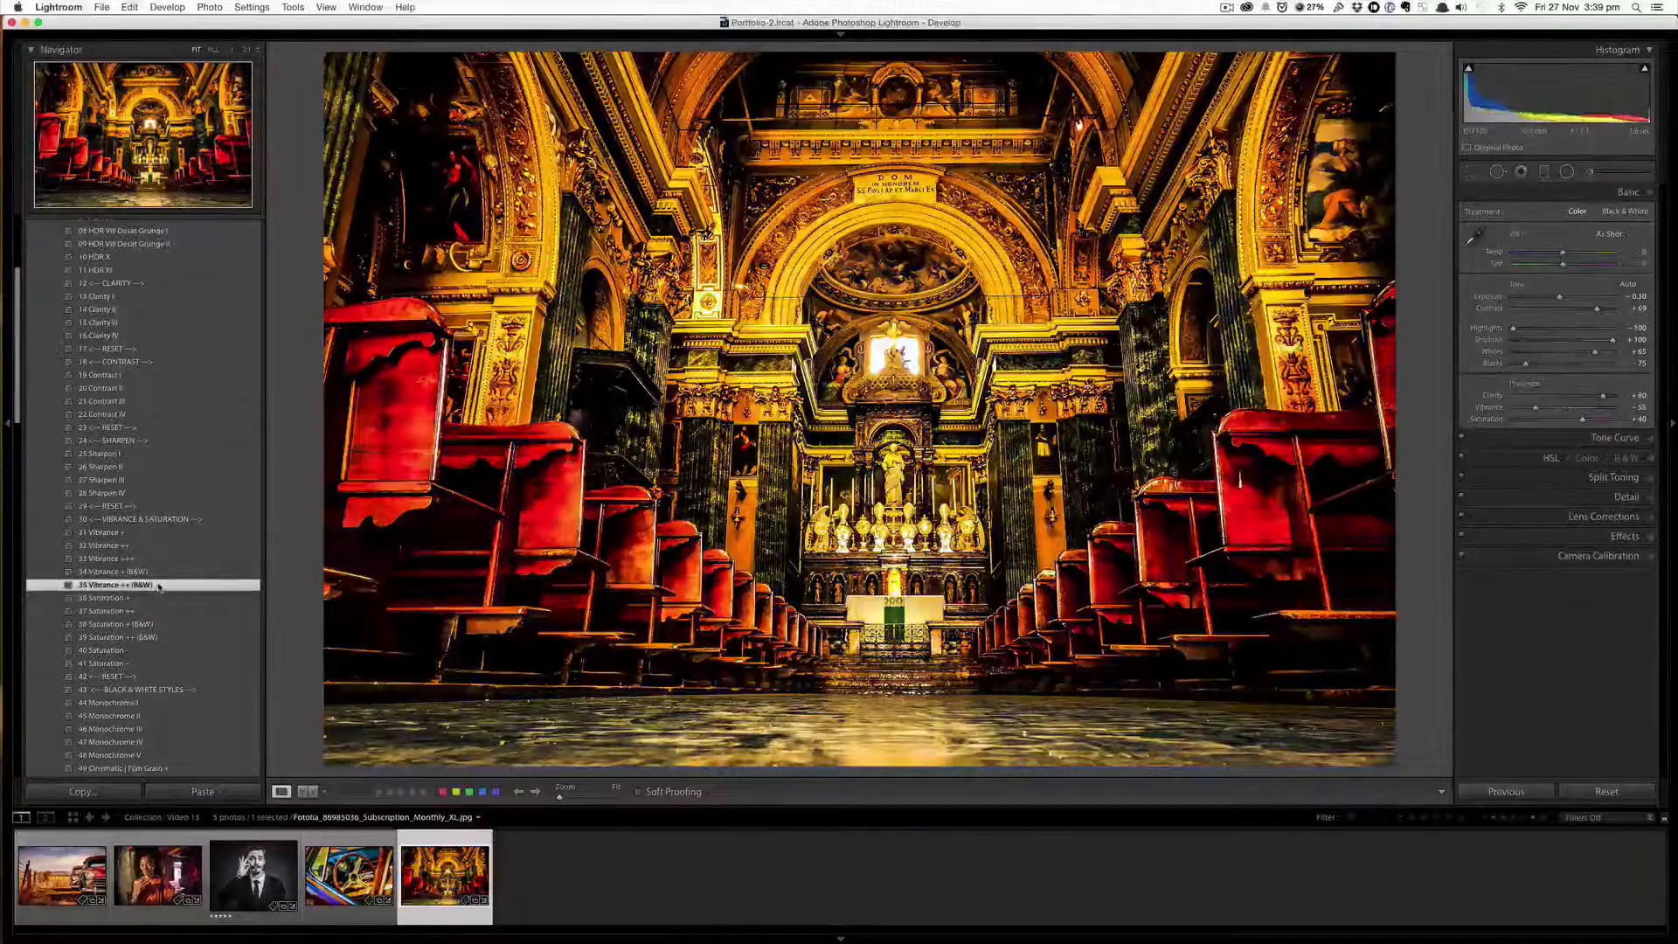
pyautogui.click(164, 613)
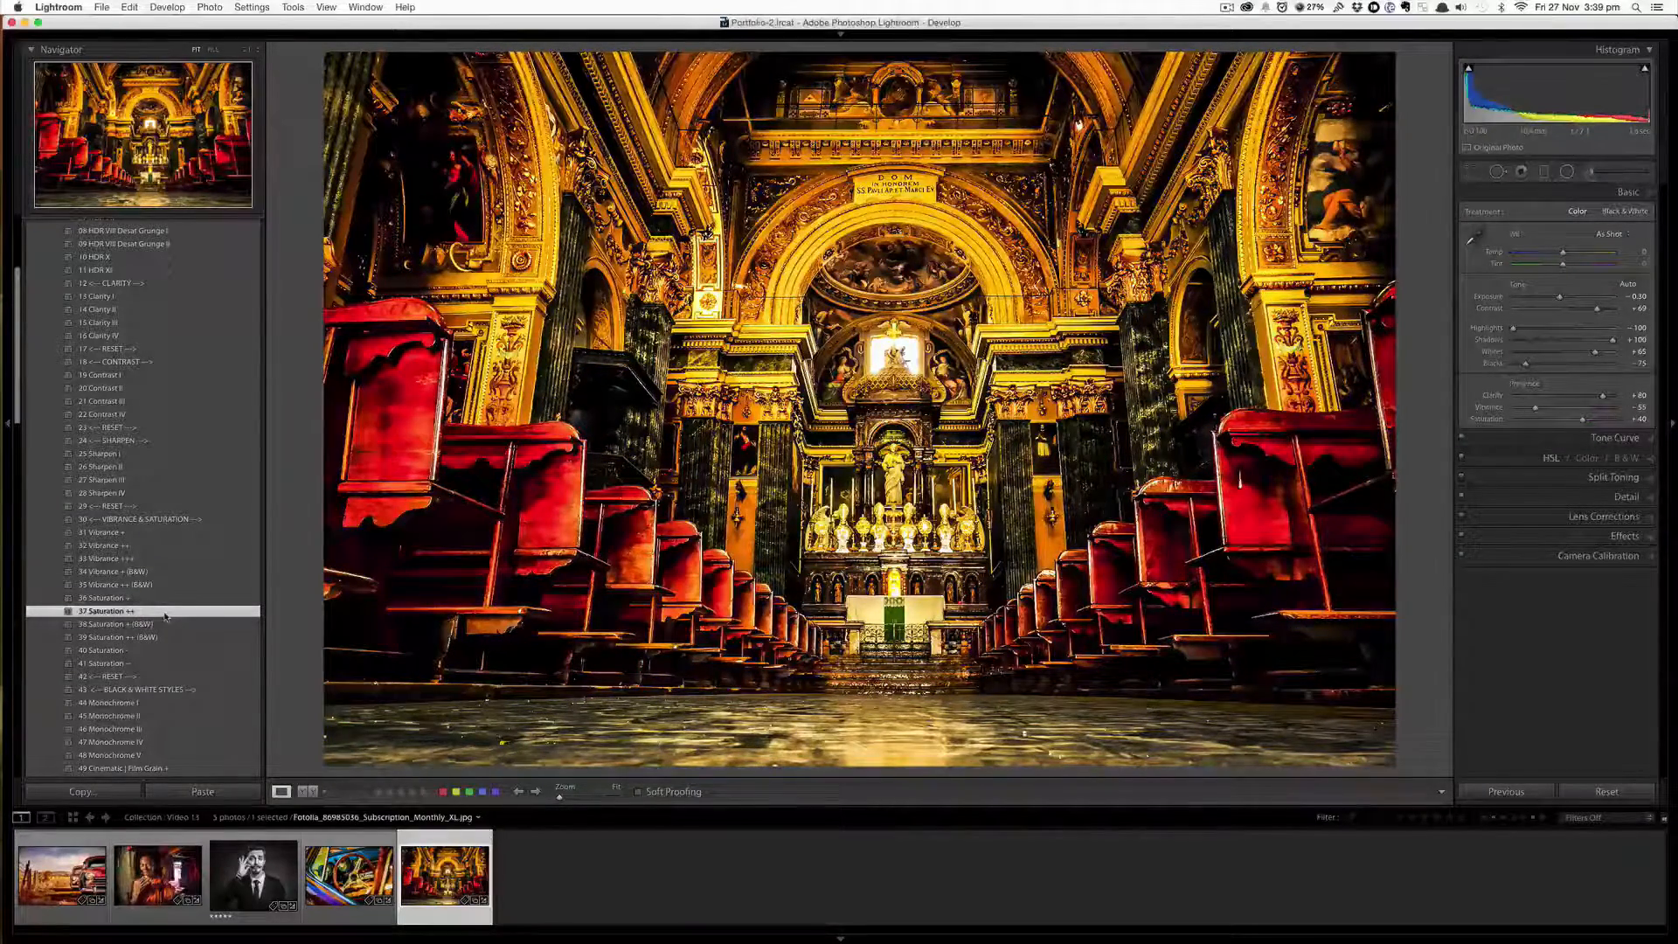
pyautogui.click(163, 678)
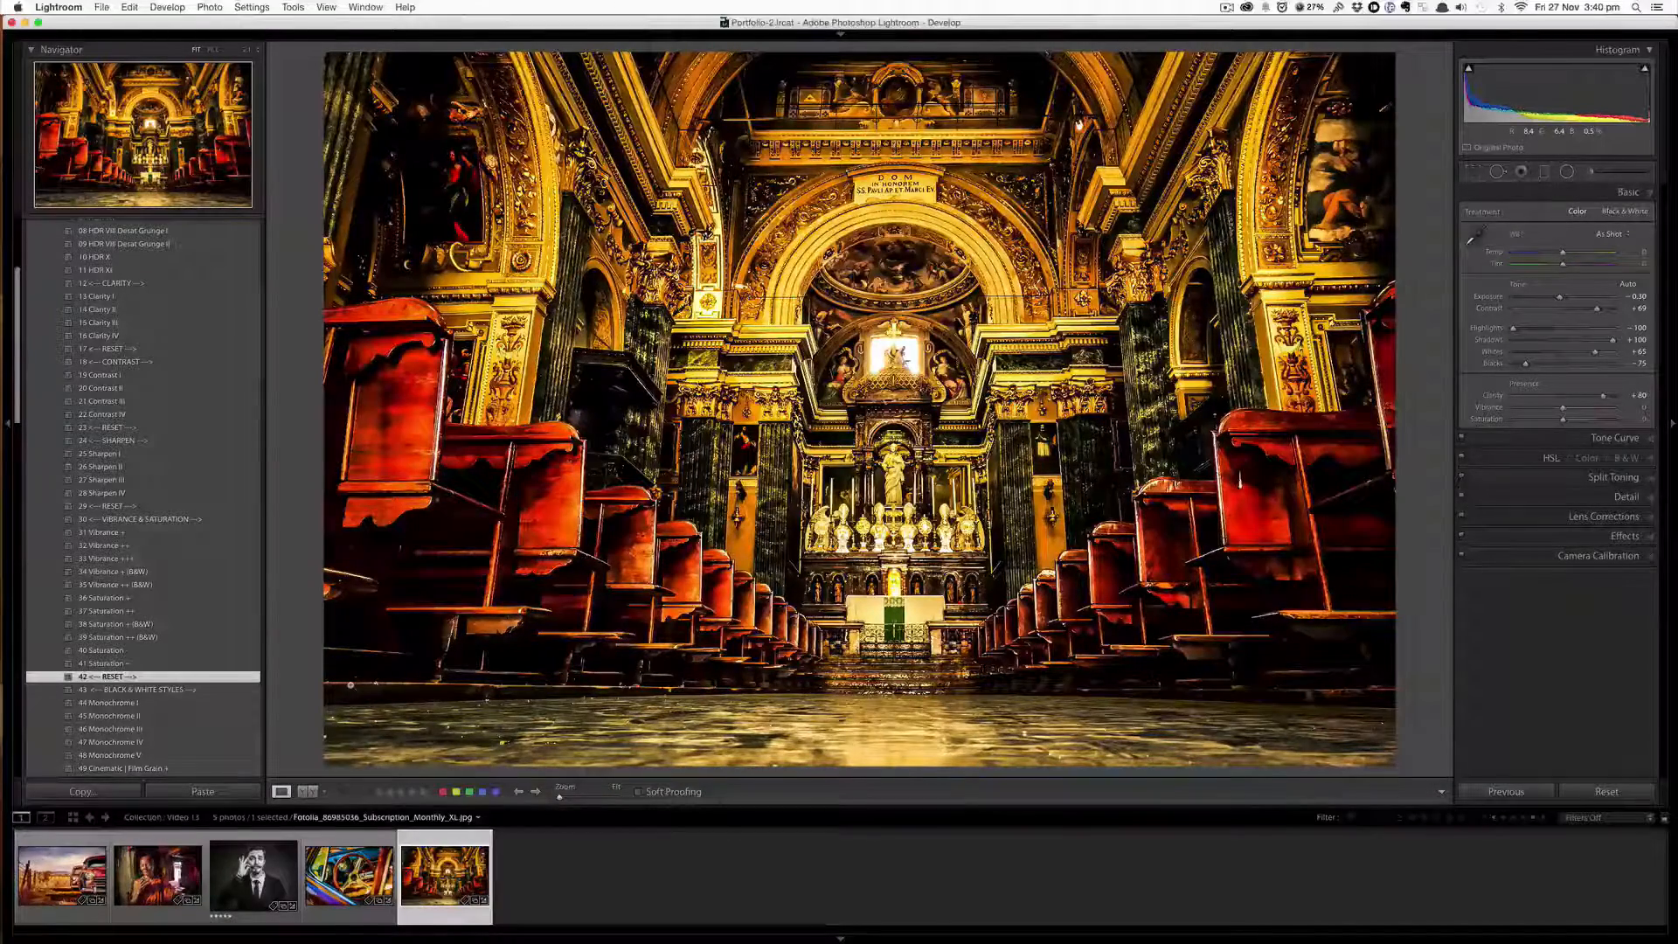
# - Reset all edits on the church photo and undo that full reset
pyautogui.click(1615, 797)
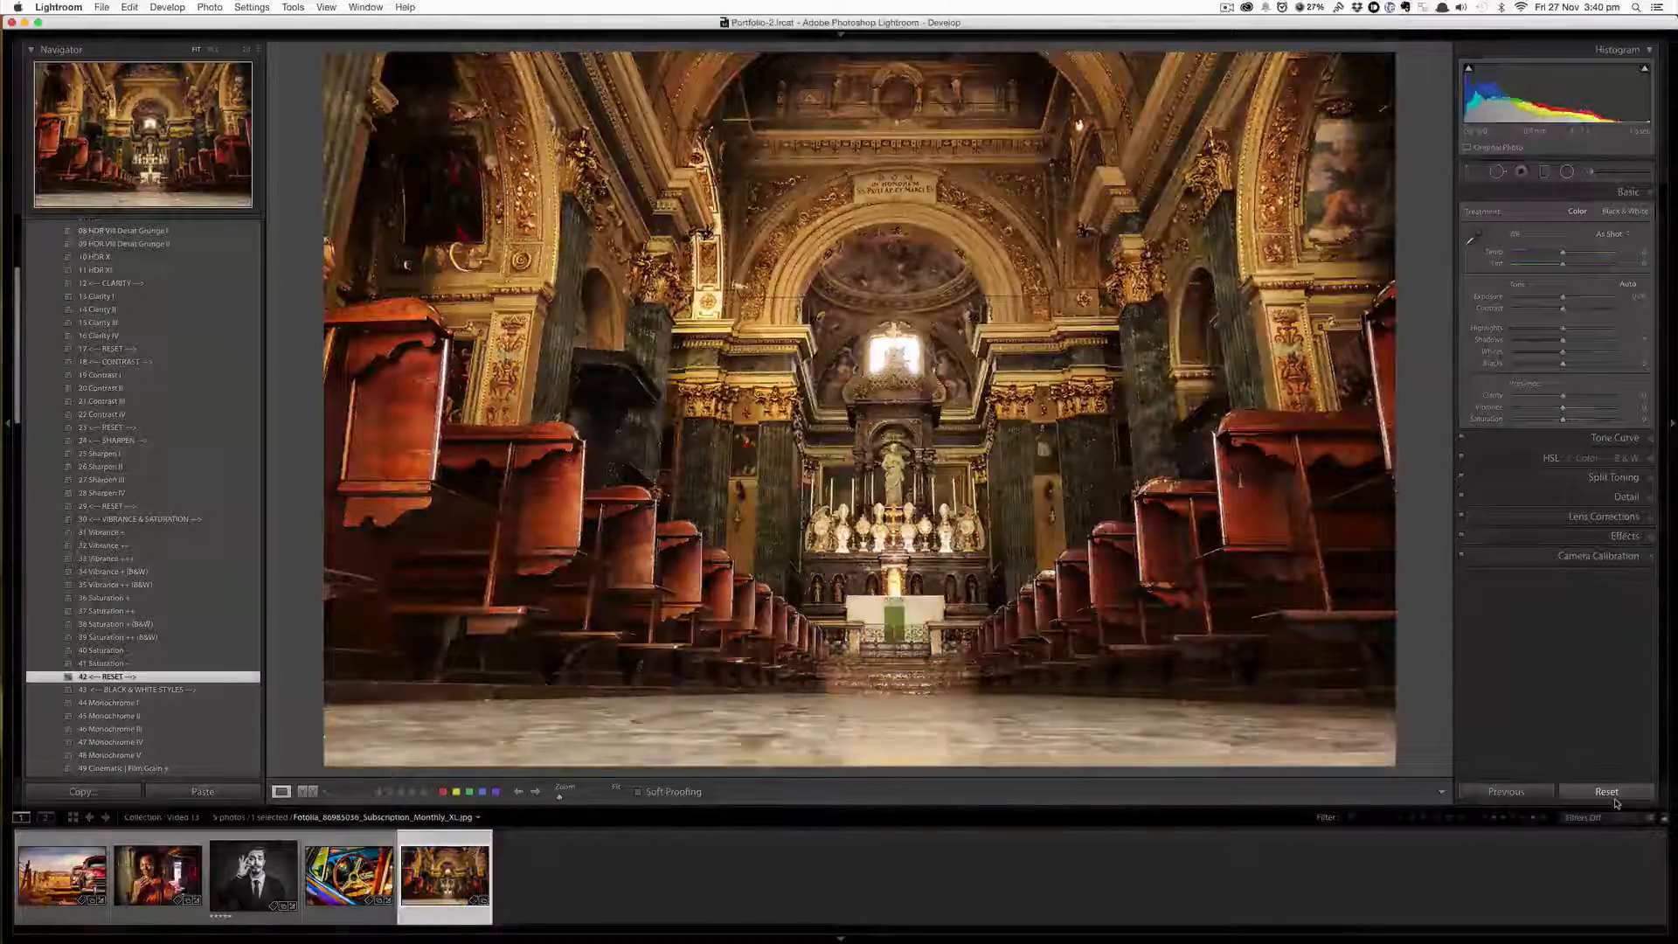
pyautogui.press('super+z')
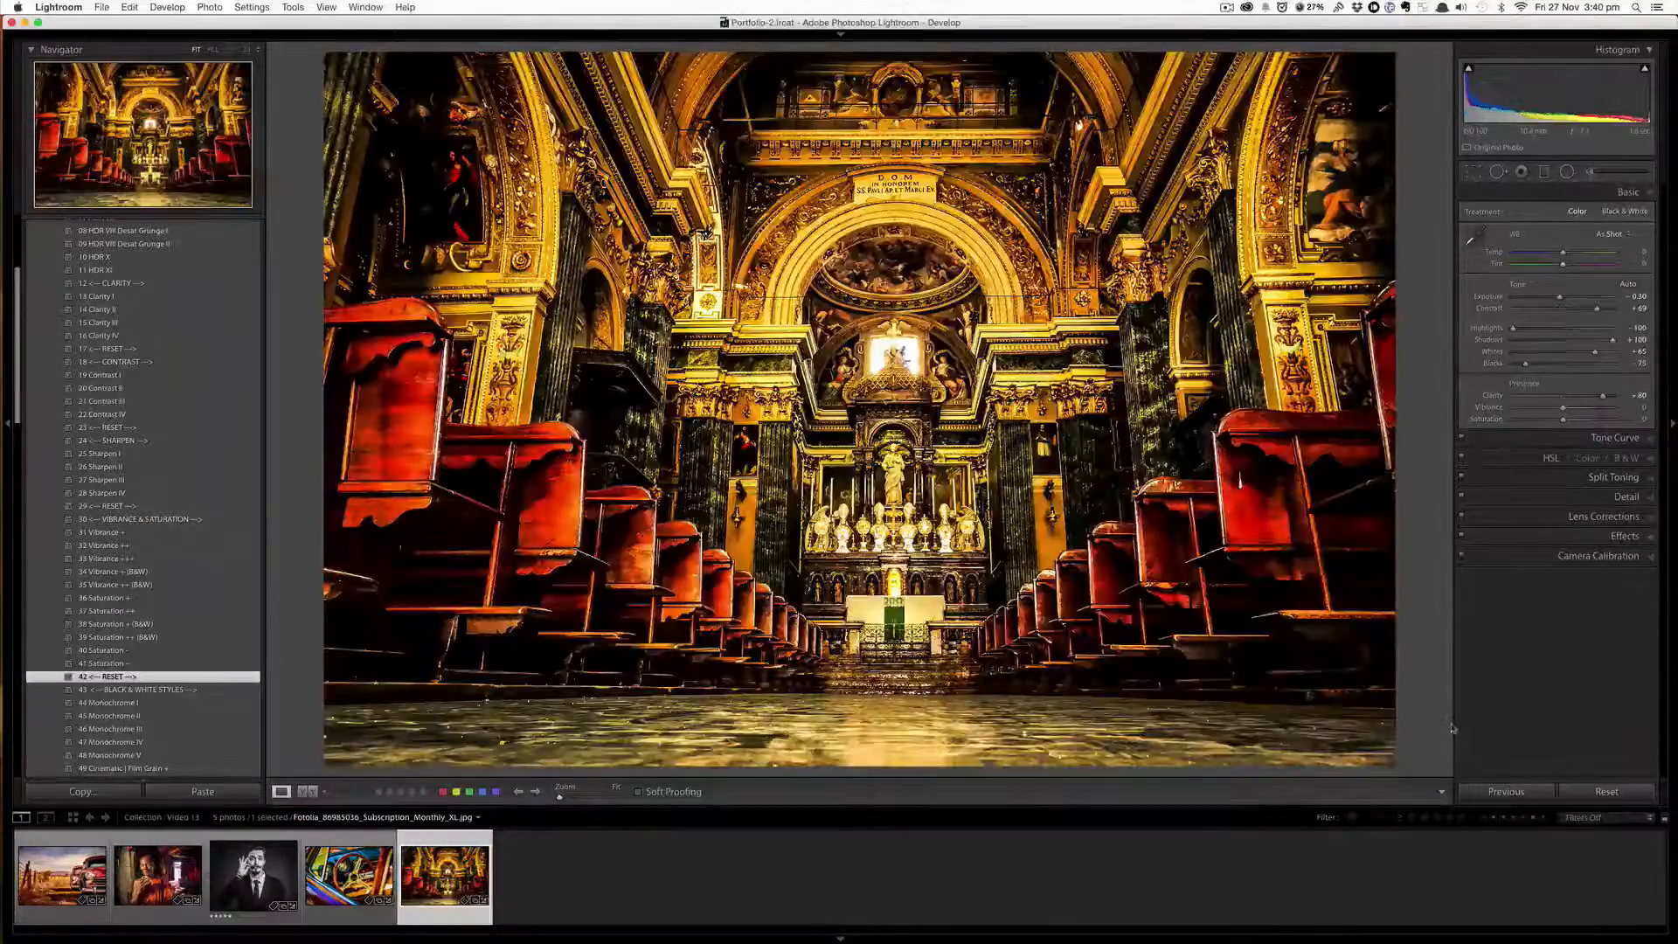